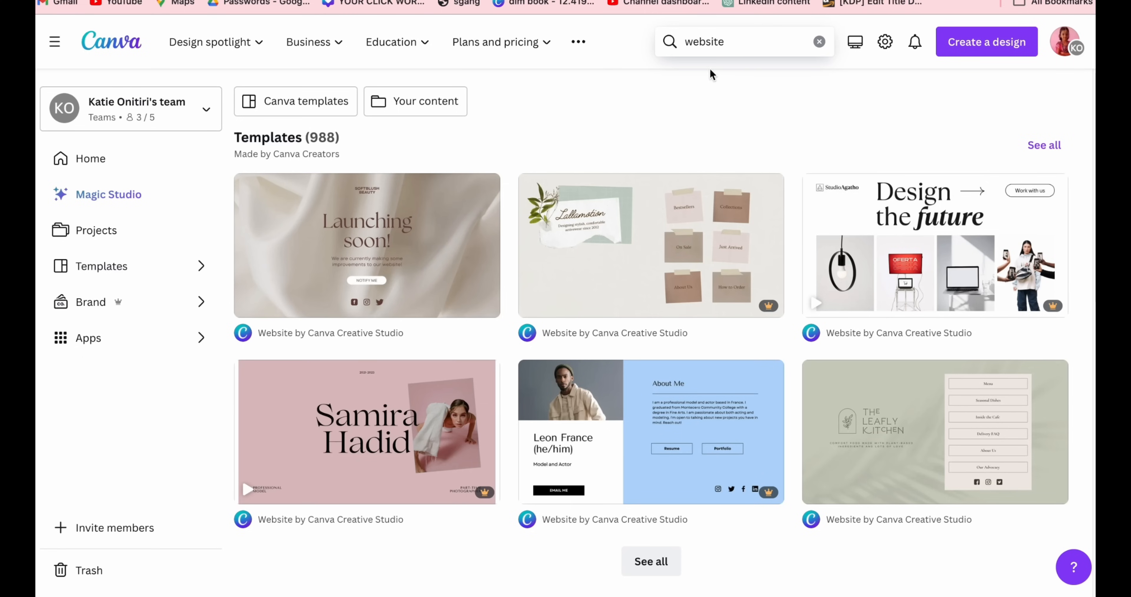
Step: Return to the home page and search the Canva templates for "website"
click(105, 44)
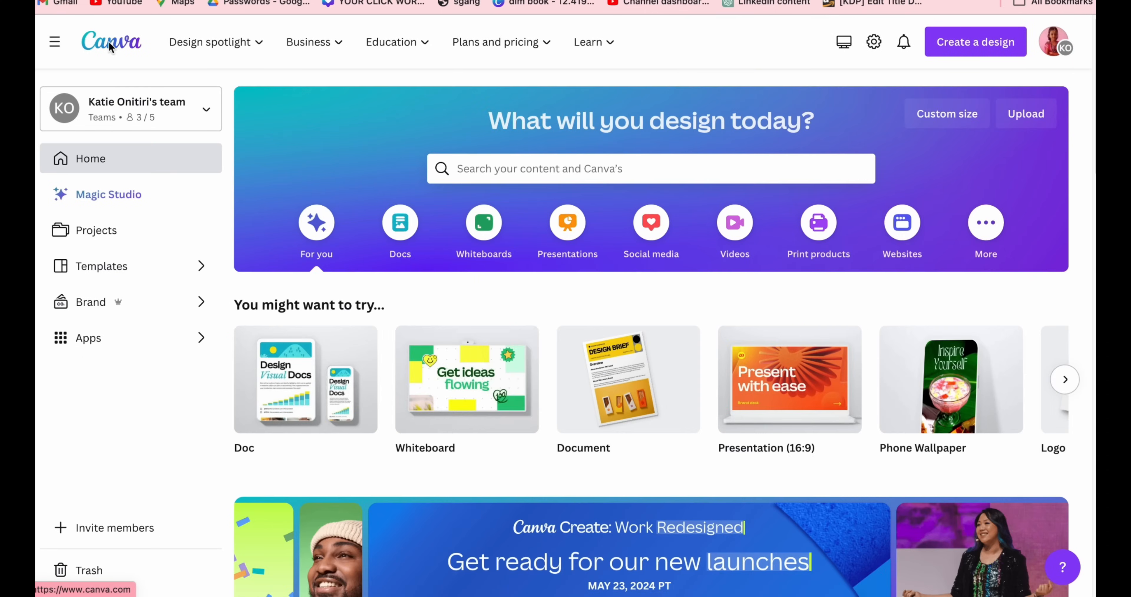
click(551, 172)
click(505, 204)
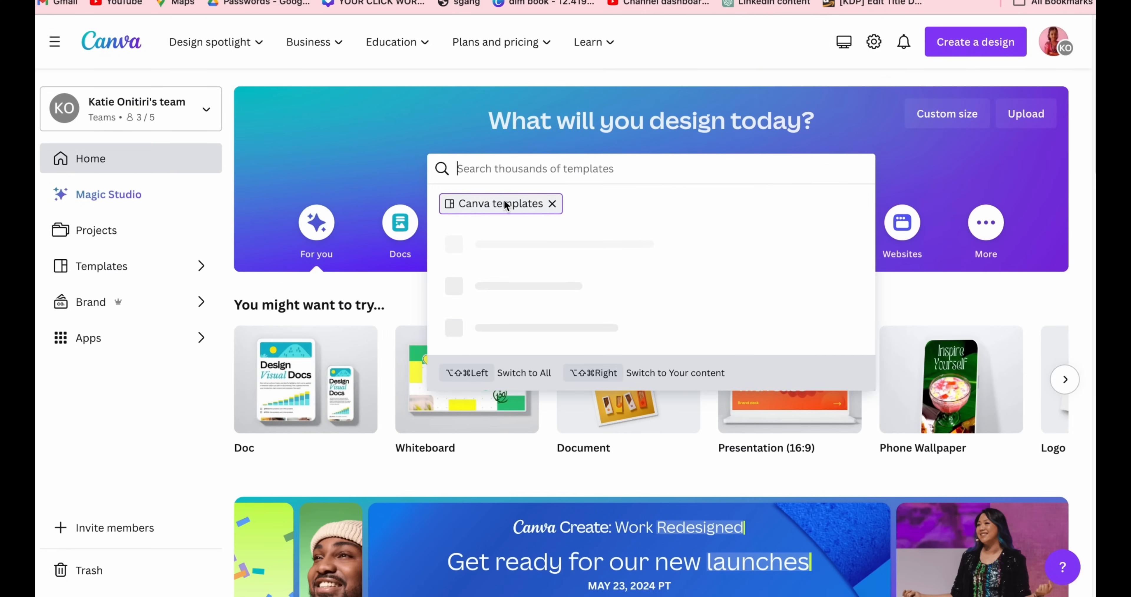
text(website)
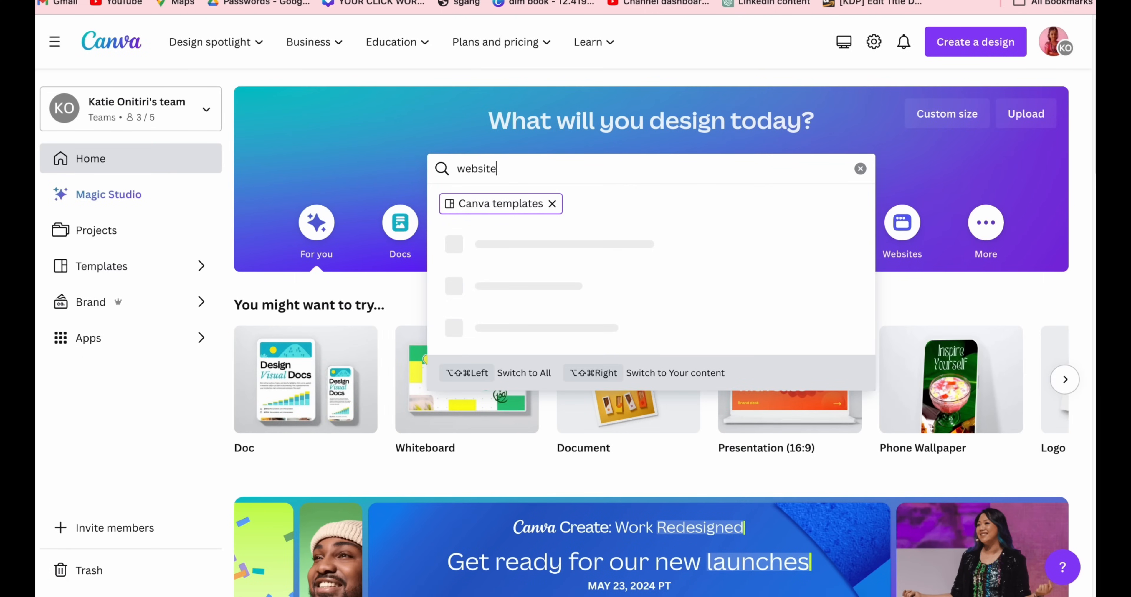
key(Return)
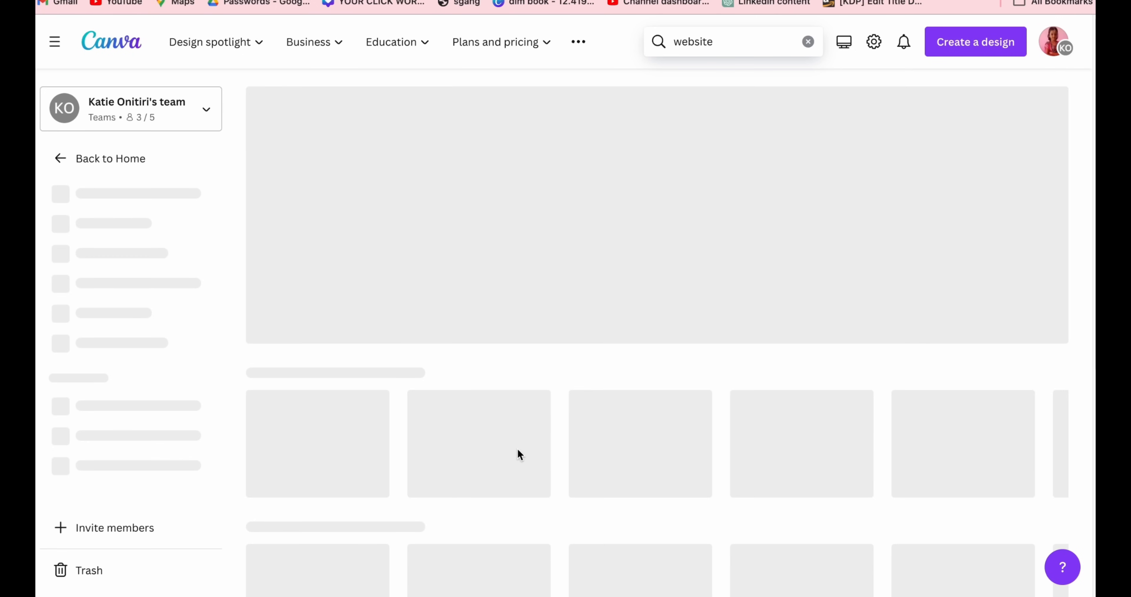
Step: Browse the website templates and open the Cream and Brown Photographic Beauty Site Launch Website template for customizing
scroll(735, 301, down, 2)
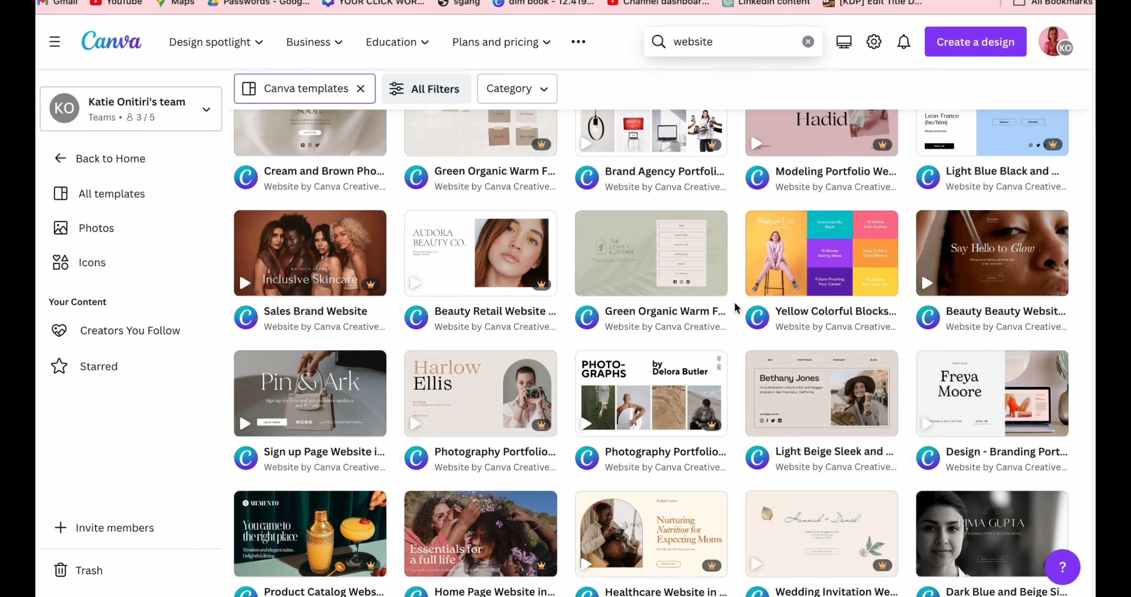
scroll(734, 301, down, 5)
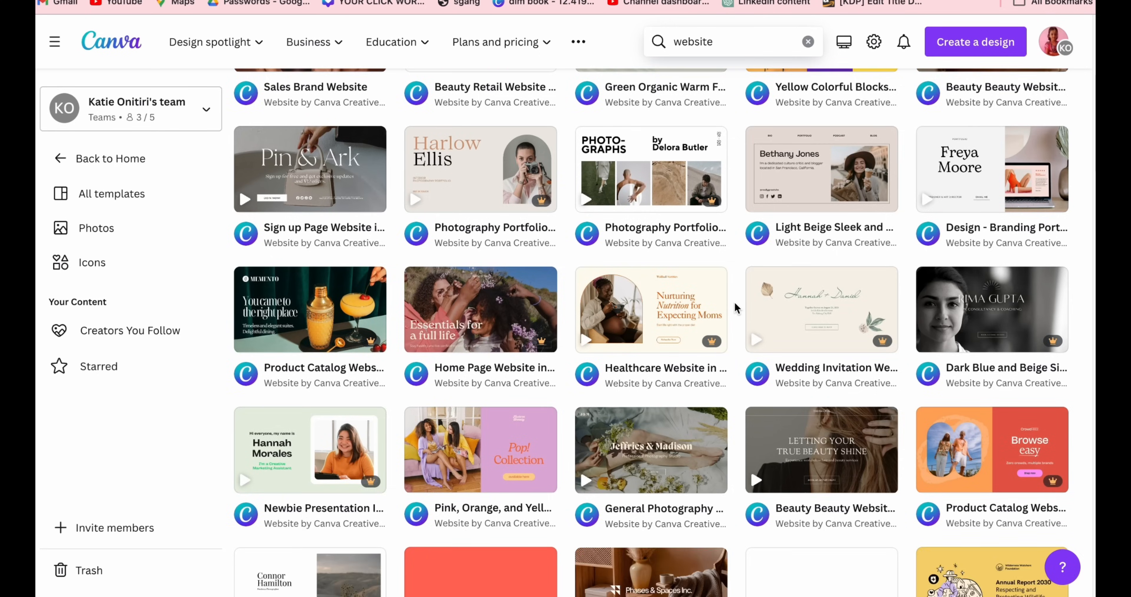
scroll(735, 307, down, 10)
scroll(735, 307, up, 20)
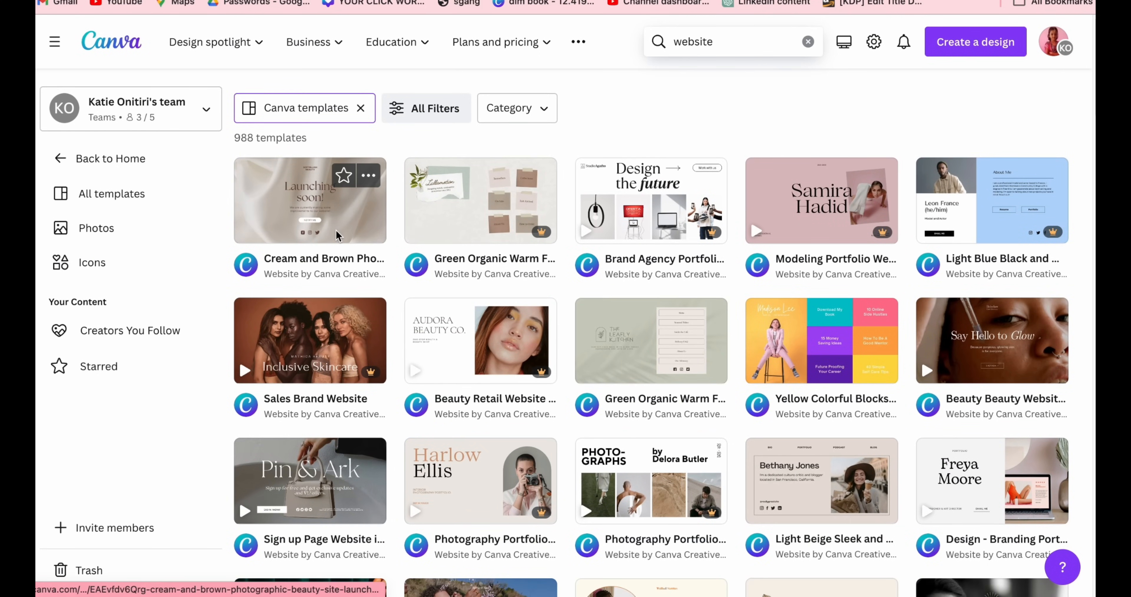
click(336, 229)
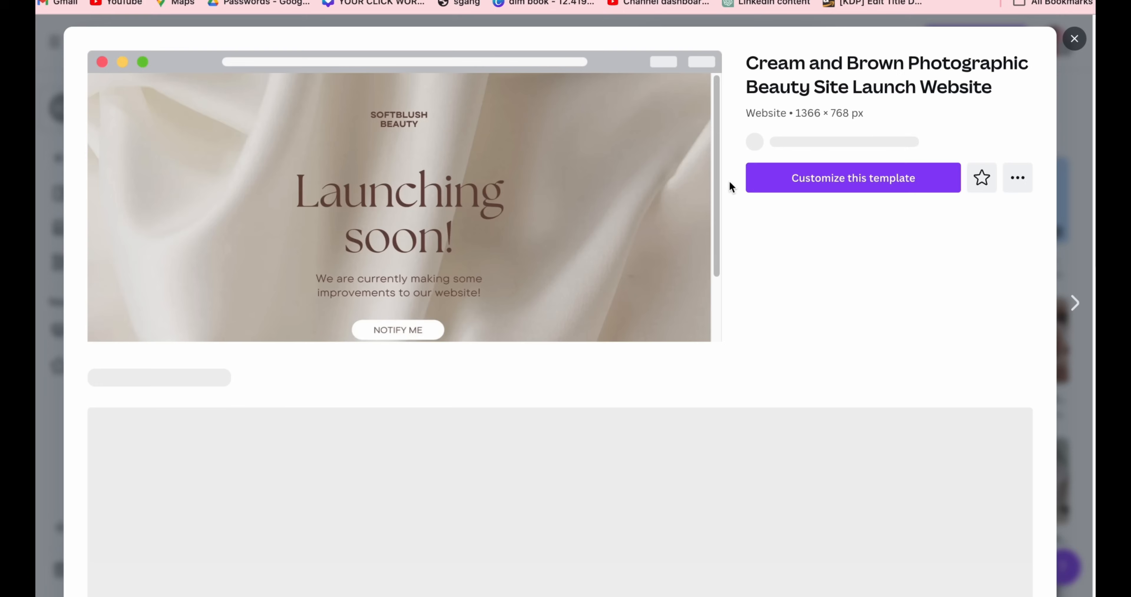
click(780, 197)
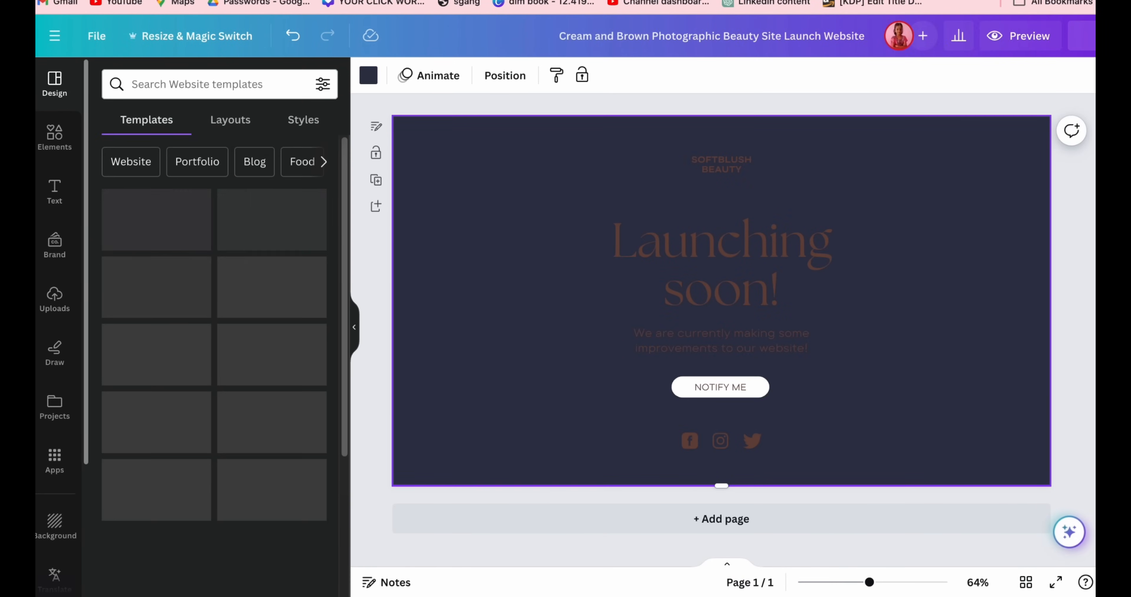
Step: Change the page background to solid black from the default colors
click(369, 75)
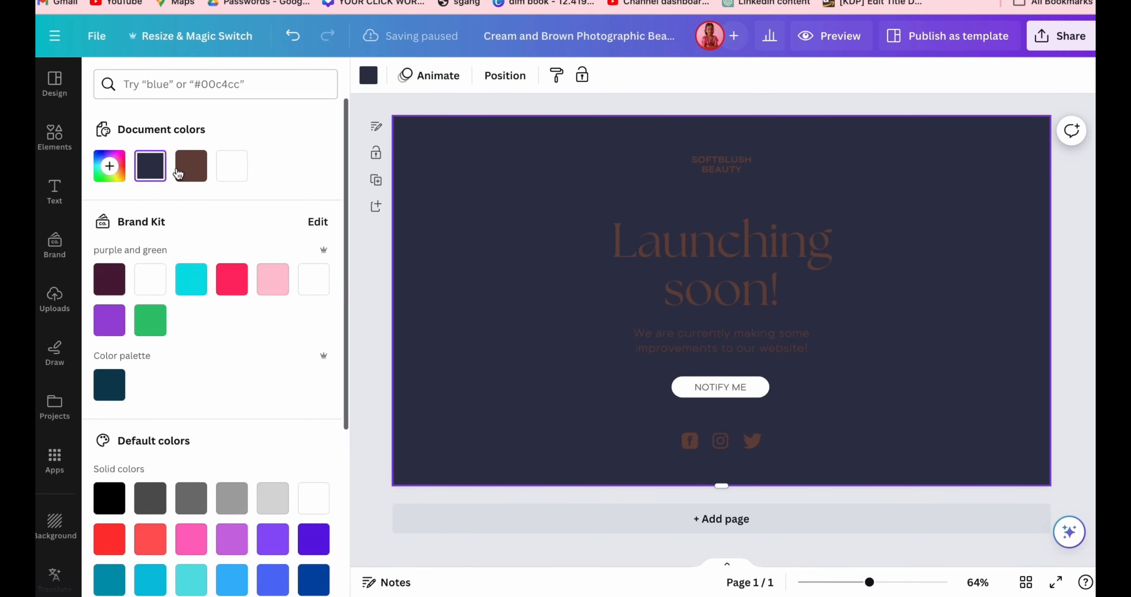
click(111, 500)
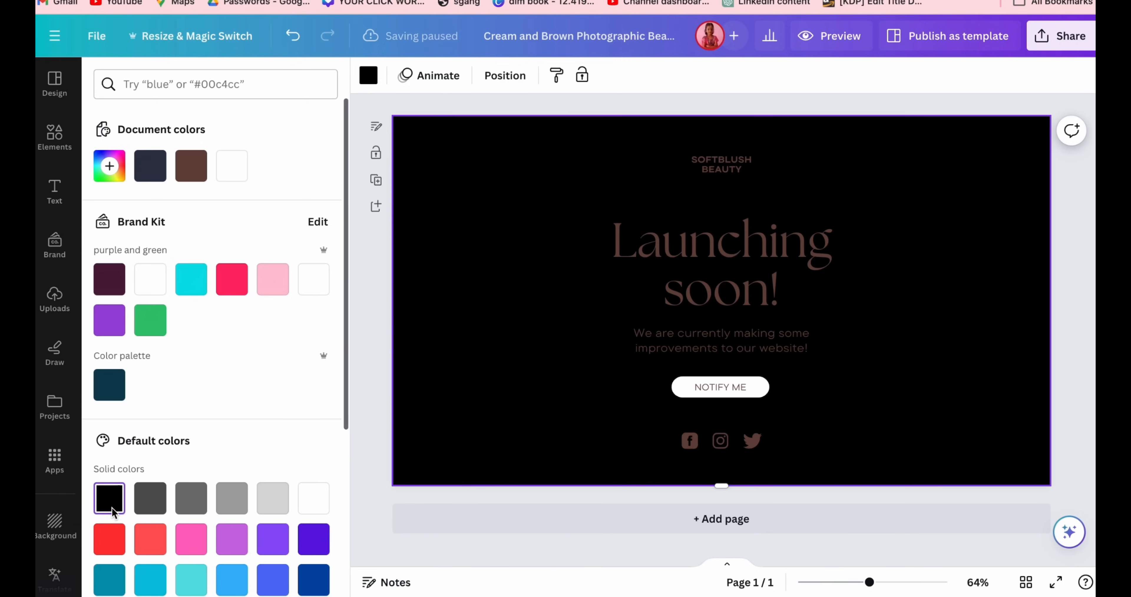
click(369, 407)
click(352, 338)
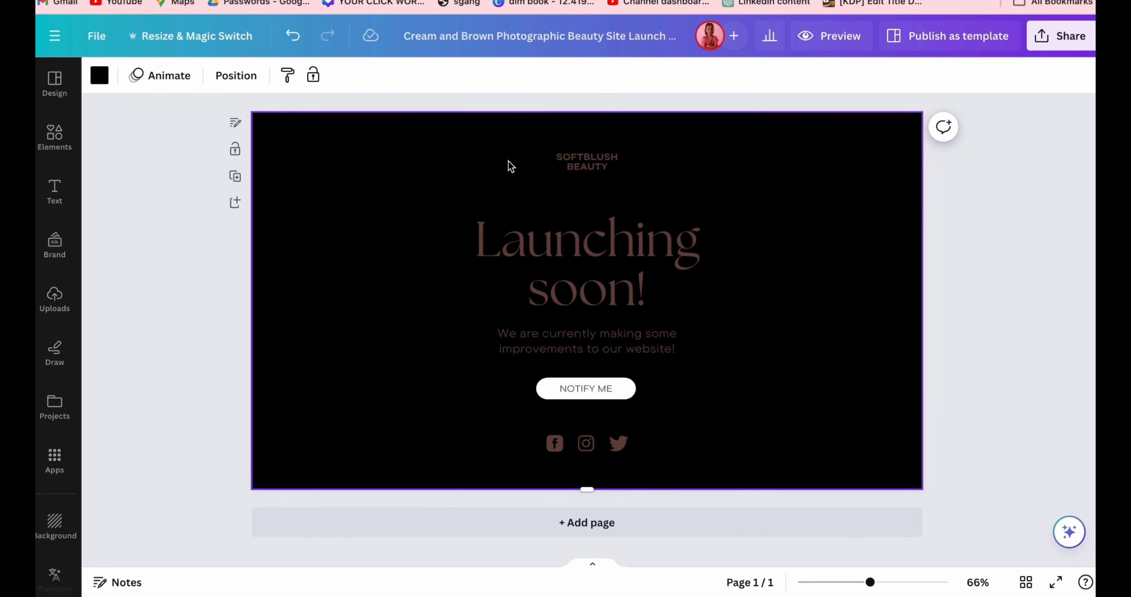
Step: Duplicate the black launch page and delete all text, button and icon elements from the first page
drag(461, 146, 615, 464)
click(938, 172)
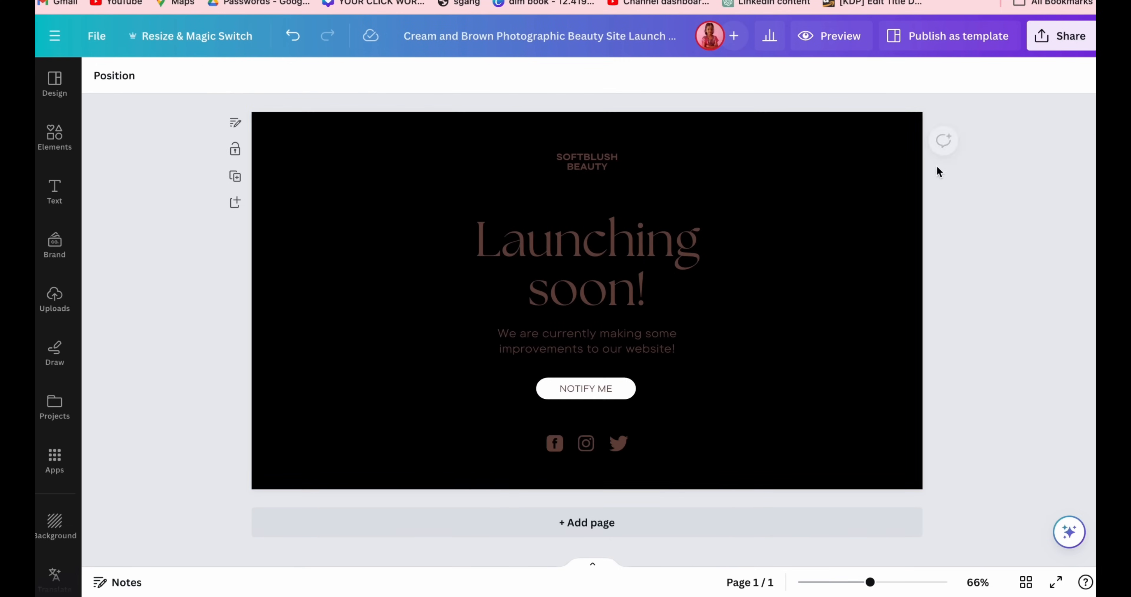
click(235, 176)
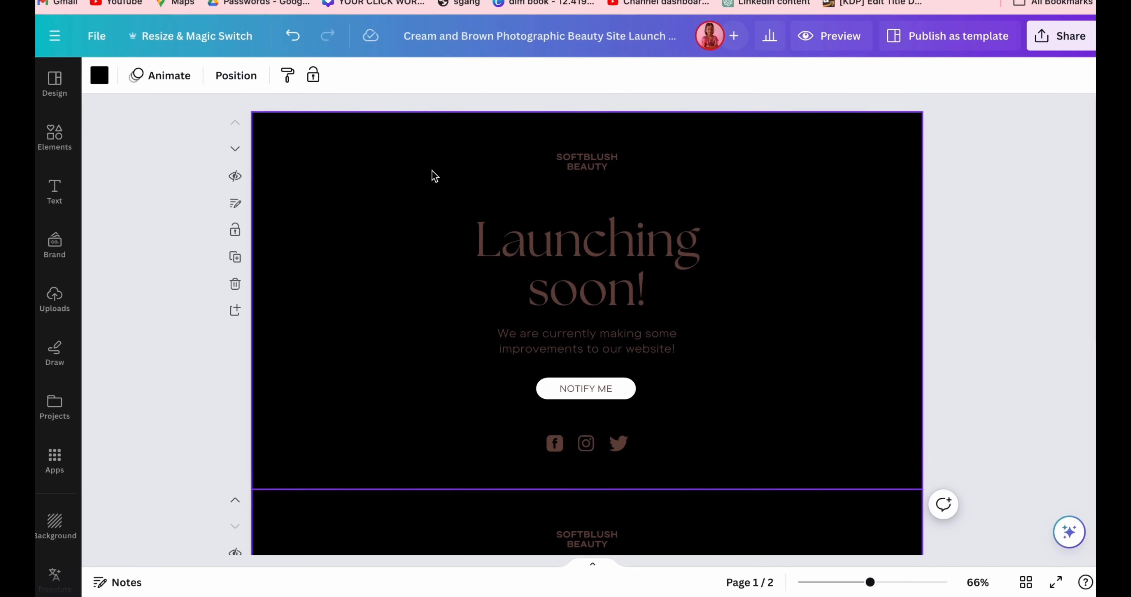
drag(434, 175, 610, 567)
key(Delete)
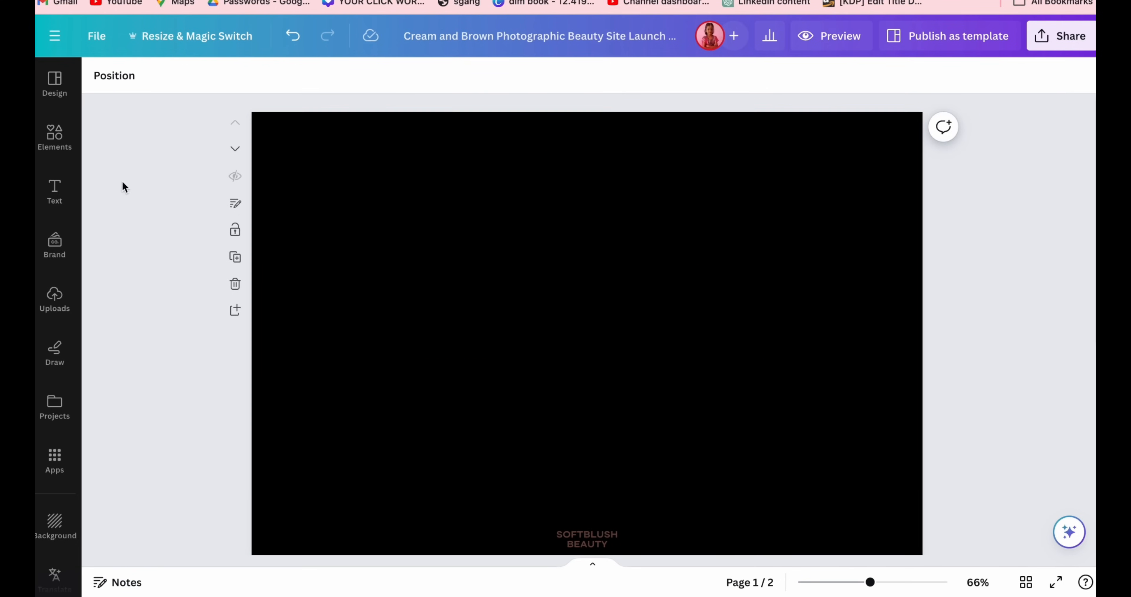
Step: Add an uploaded photo of the woman at her desk to the first page and remove its background
click(51, 294)
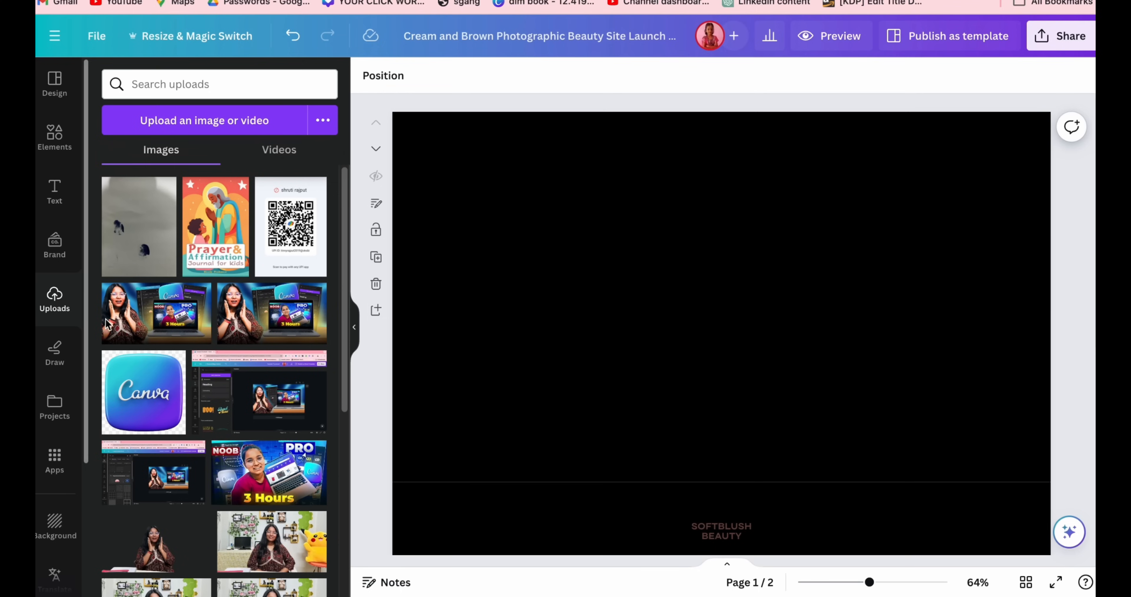
scroll(192, 395, down, 8)
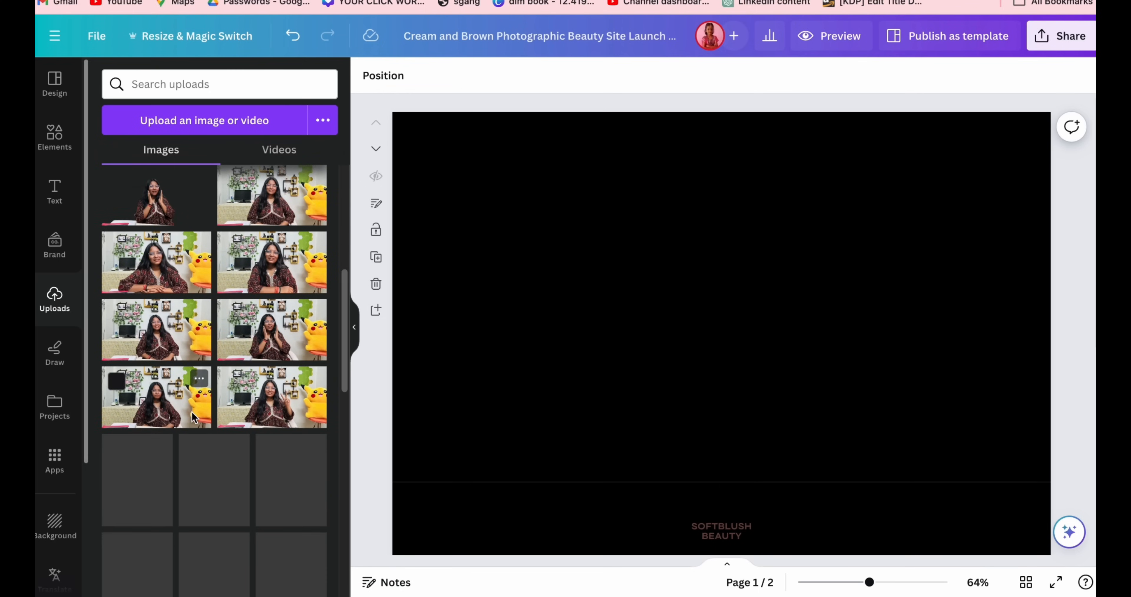
scroll(192, 411, down, 3)
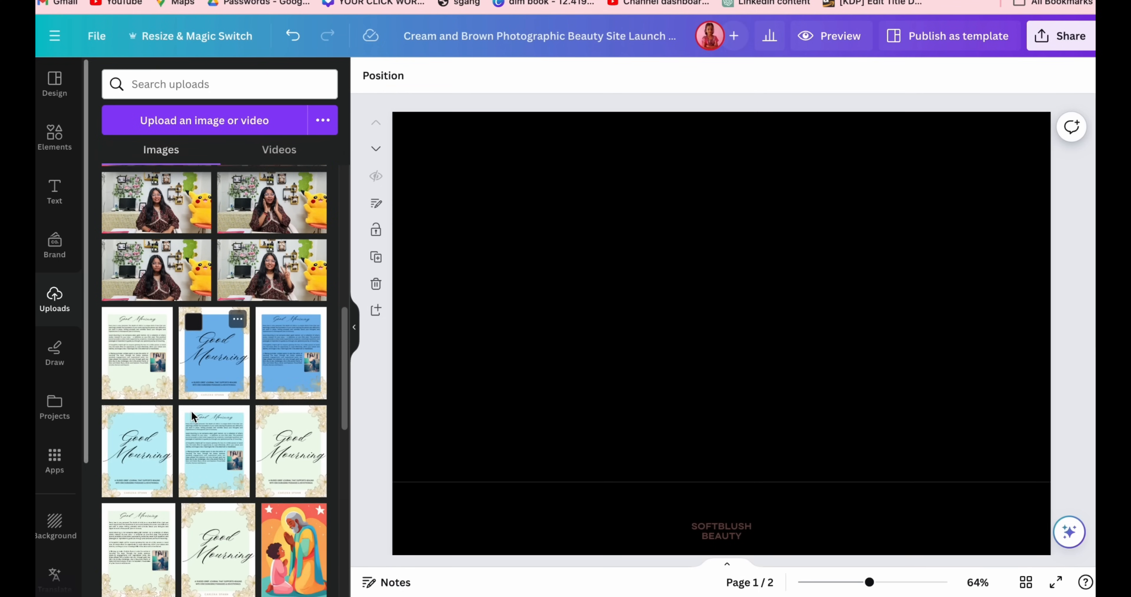
scroll(191, 410, up, 4)
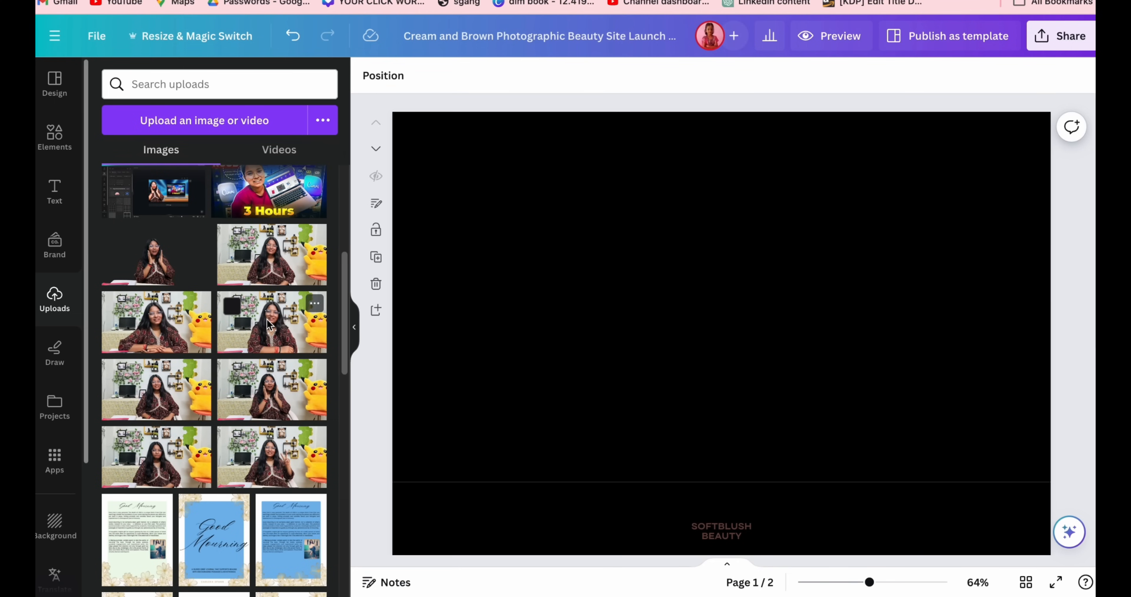
click(270, 387)
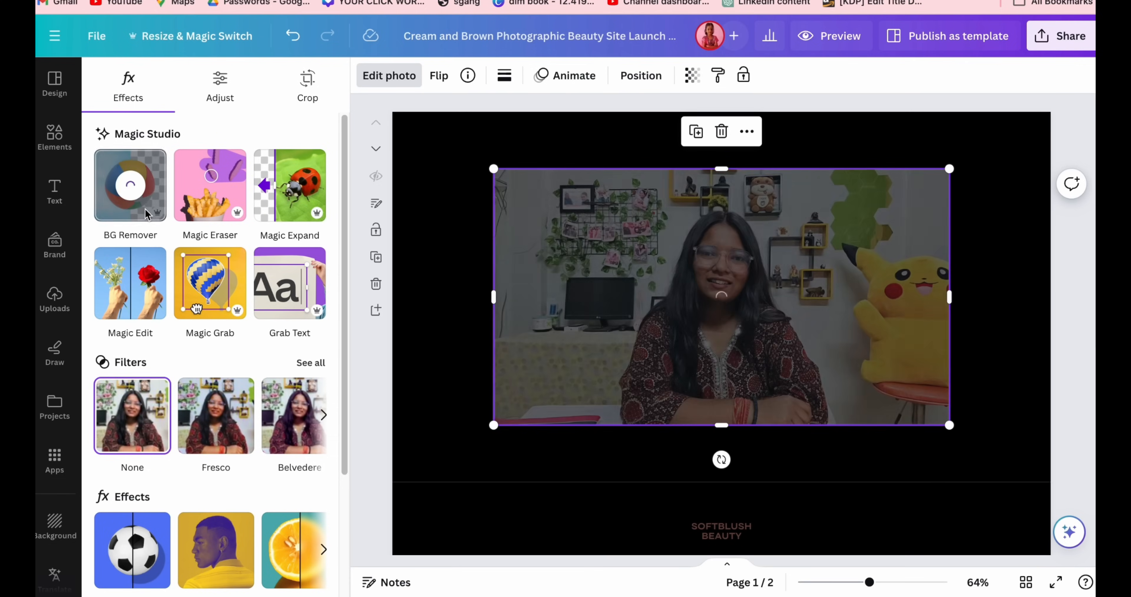
Step: Look through the photo effects and open Face Retouch for the cut-out portrait
scroll(235, 377, down, 3)
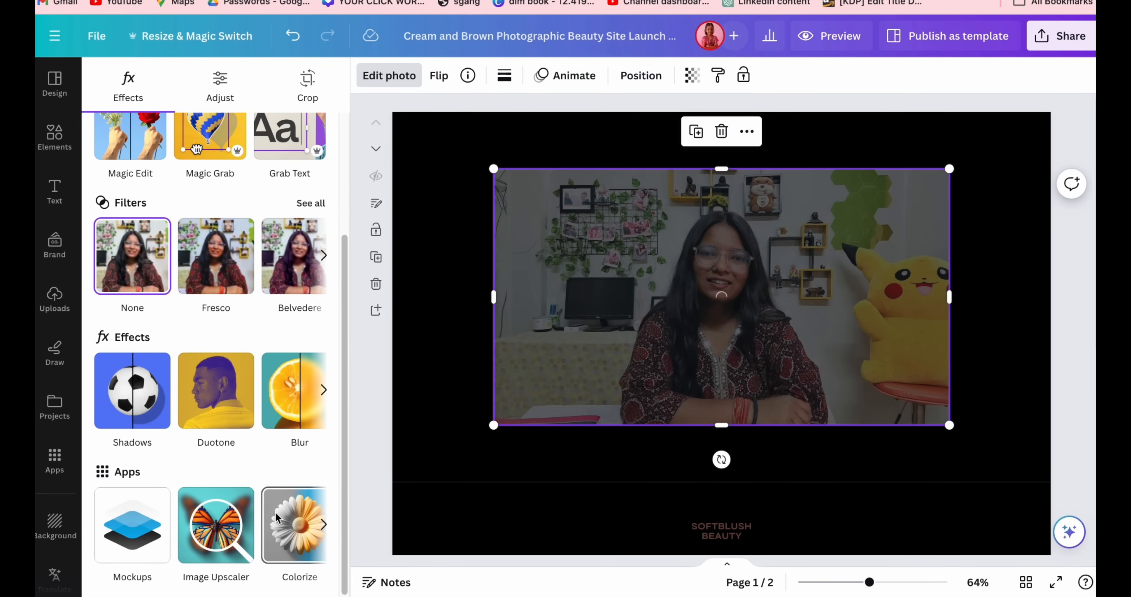
click(323, 525)
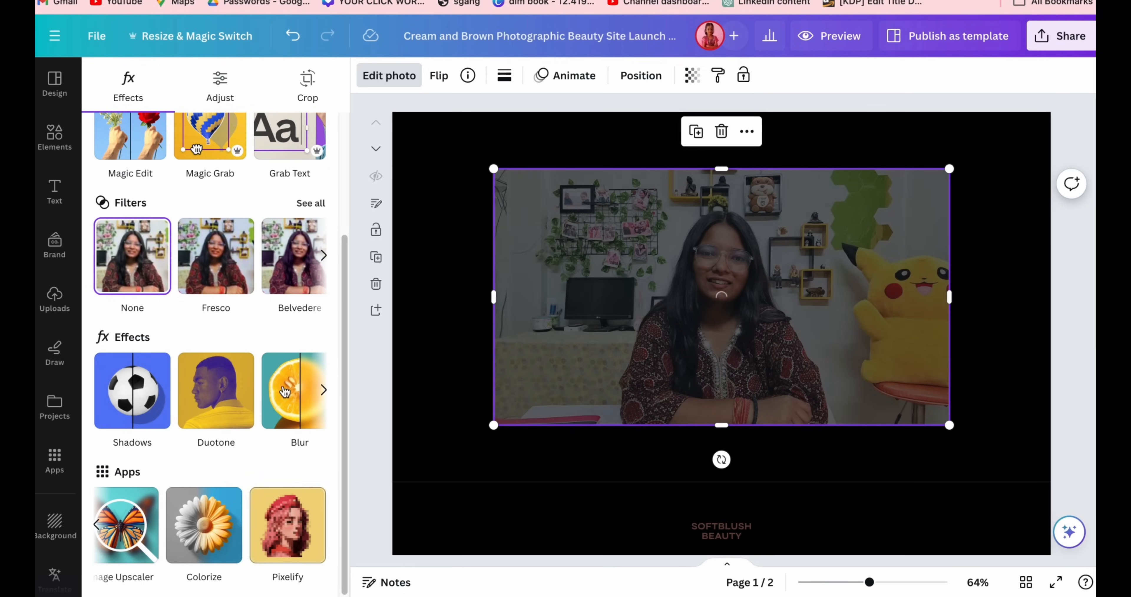
click(324, 390)
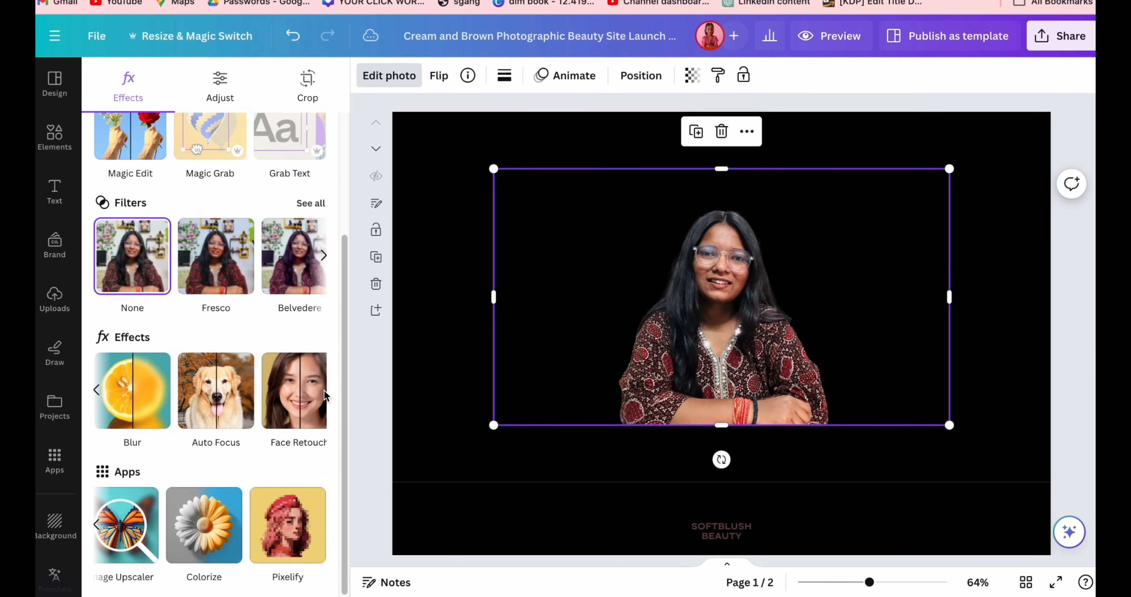
click(296, 390)
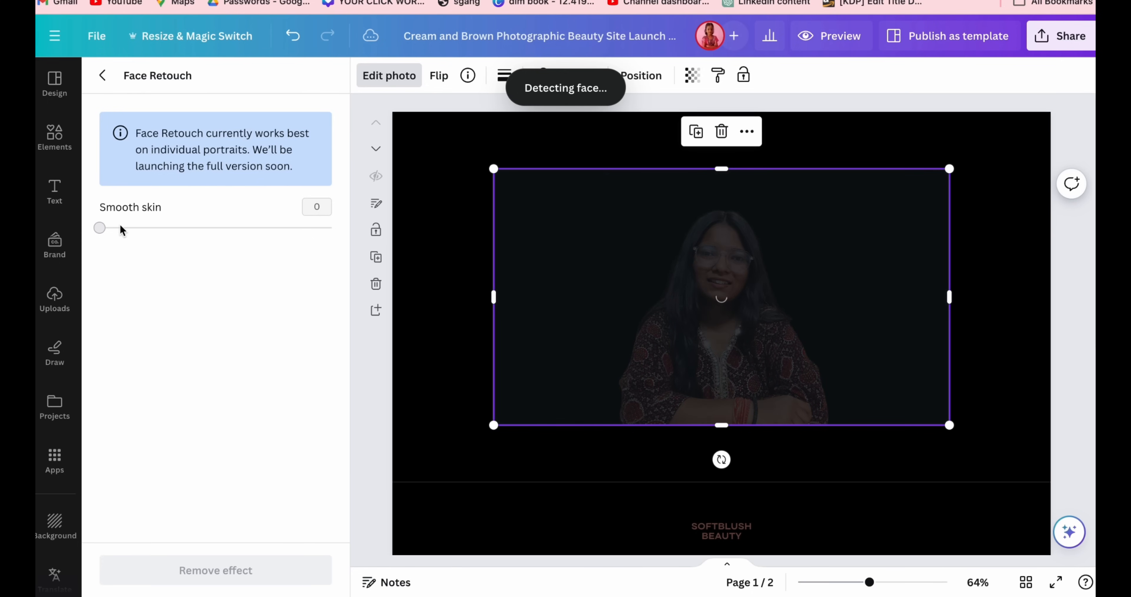
Step: Auto-adjust the portrait's colors at intensity 100 and raise its brightness to 28
click(202, 146)
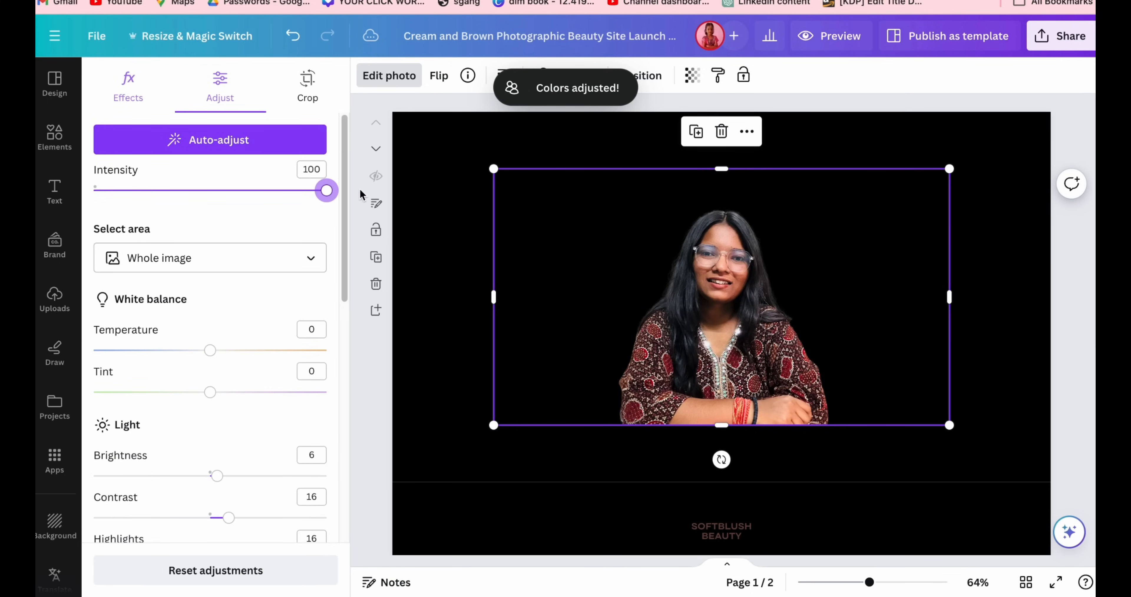
scroll(213, 357, down, 4)
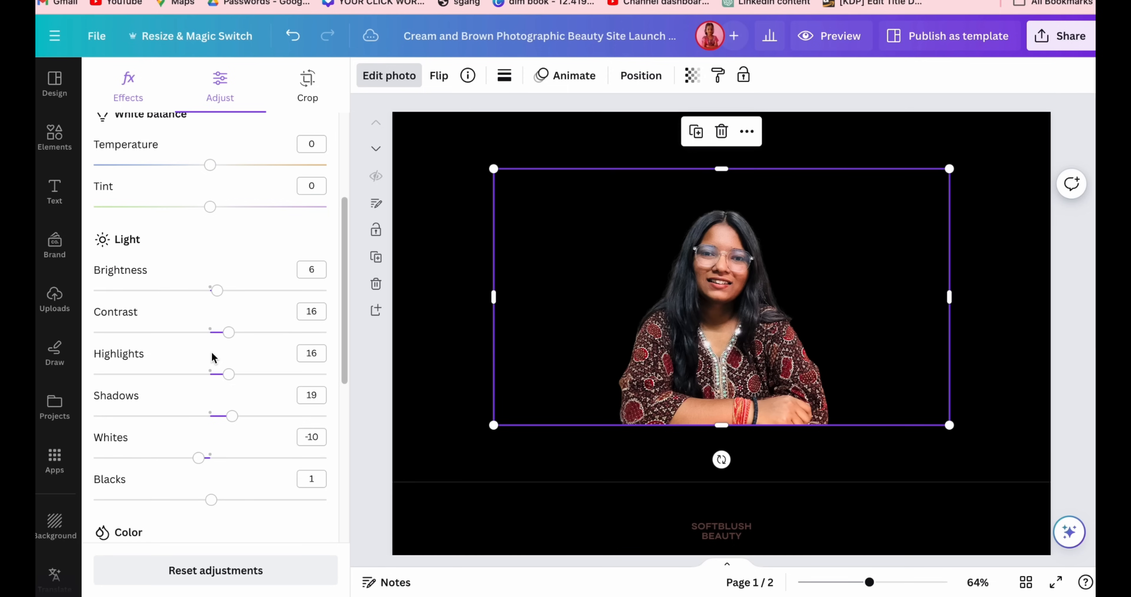
drag(218, 292, 238, 293)
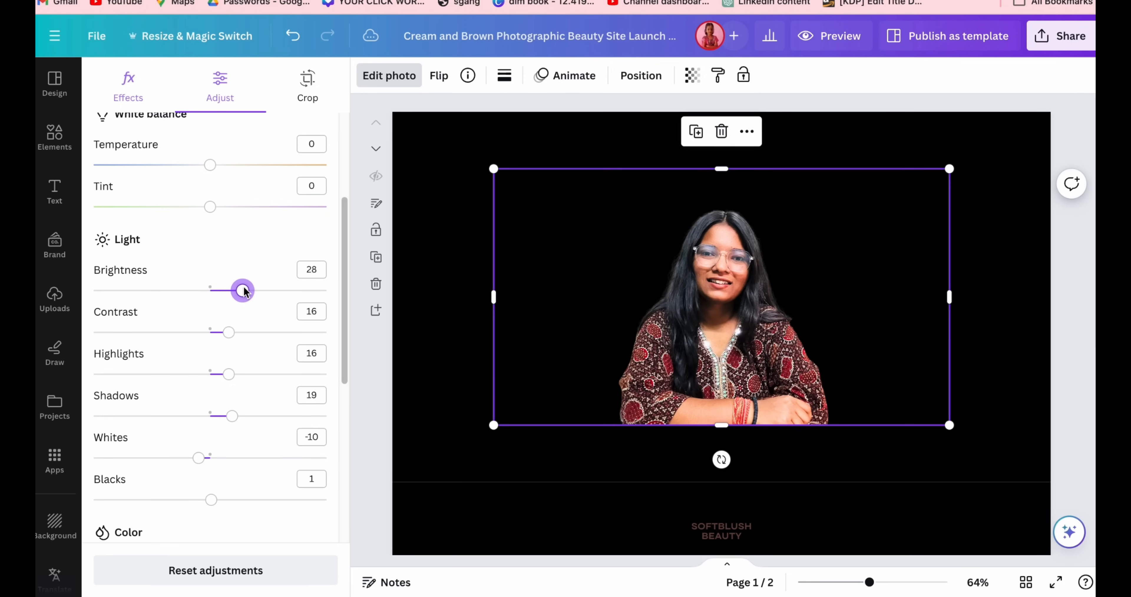
click(381, 398)
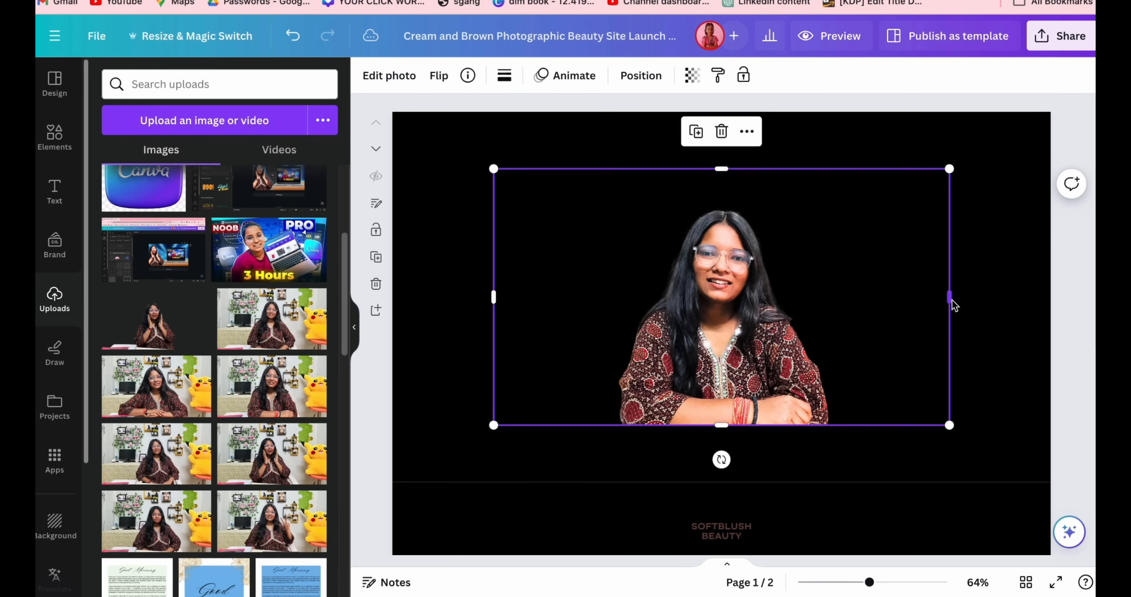
Step: Crop the empty sides of the portrait, move it to the page's lower-left corner and enlarge it
drag(944, 303, 833, 299)
drag(495, 301, 620, 300)
drag(760, 351, 534, 408)
drag(544, 231, 737, 185)
drag(659, 249, 634, 247)
click(795, 277)
Step: Scale the portrait down slightly to about 613 by 656 on the first page
scroll(795, 277, down, 5)
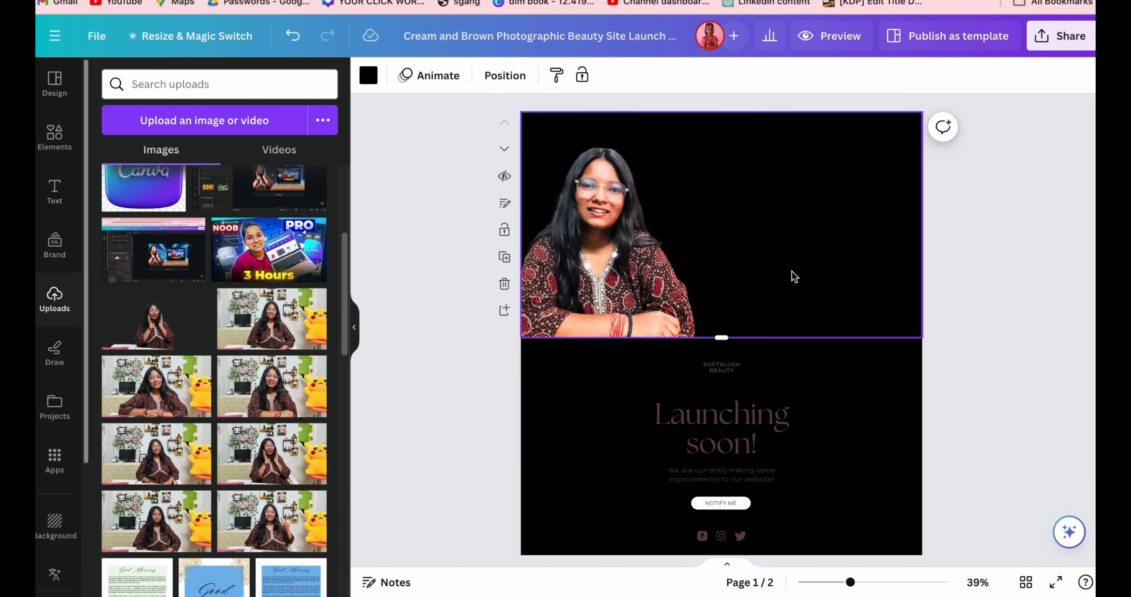
click(693, 146)
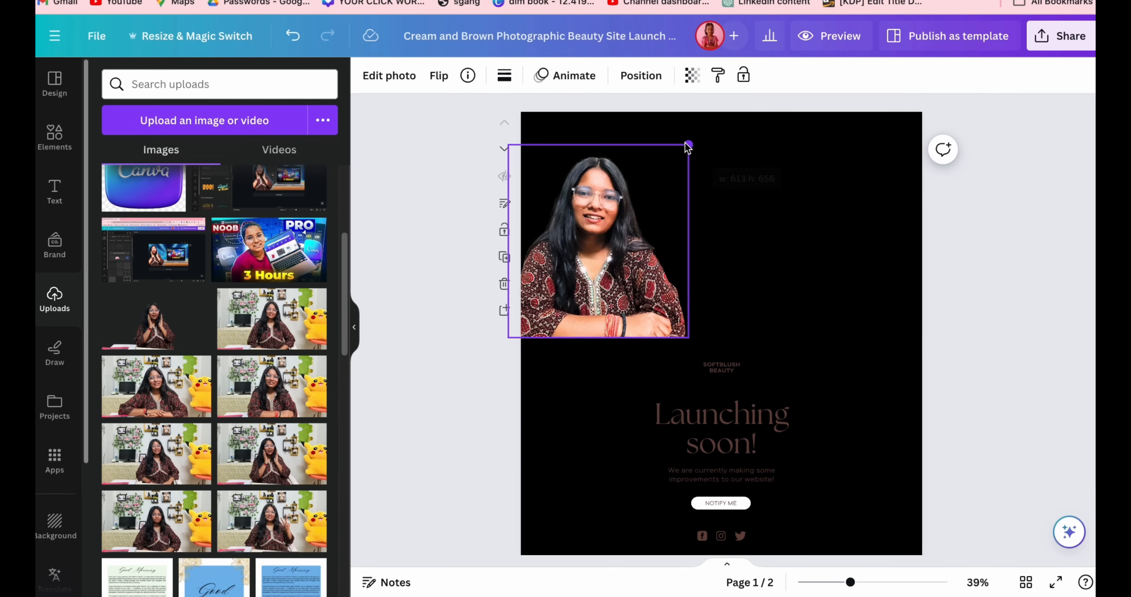
click(796, 119)
scroll(795, 118, up, 4)
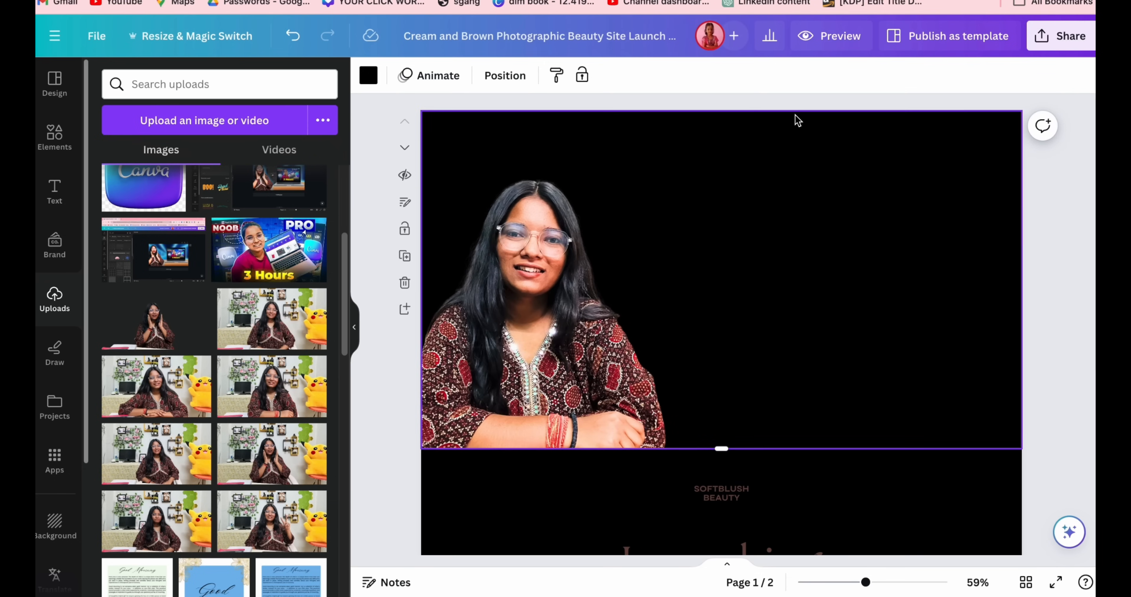
Step: Rename the design as a portfolio, with its owner's first name in the title
click(534, 35)
text(s portfol)
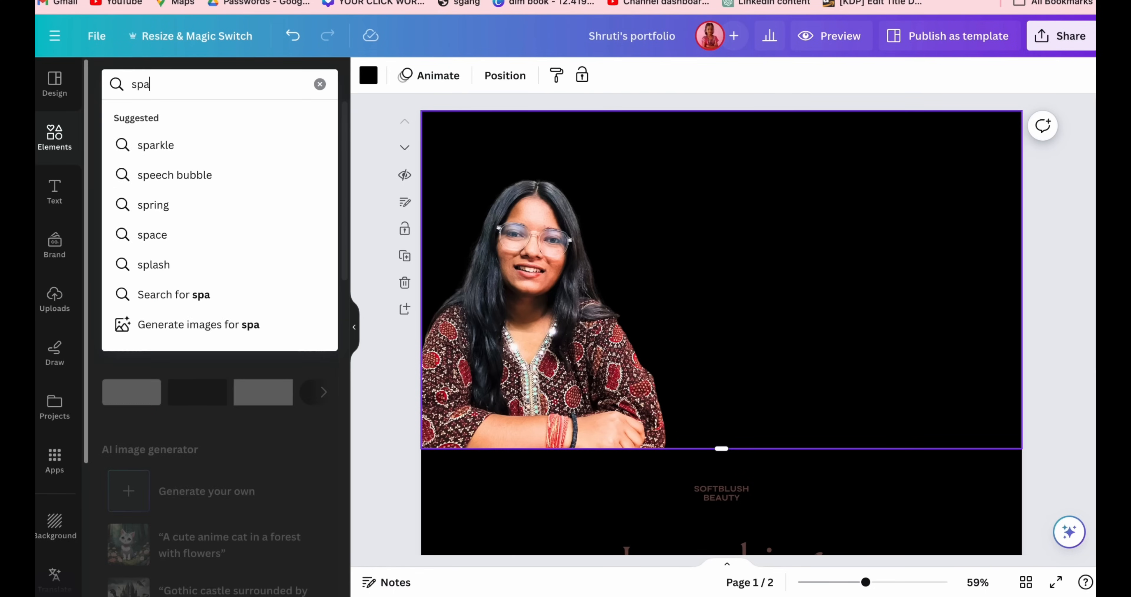
Step: Search the graphics for "space", place a purple nebula behind the portrait and enlarge a black starfield to the page's full height at its right edge
text(ce)
key(Return)
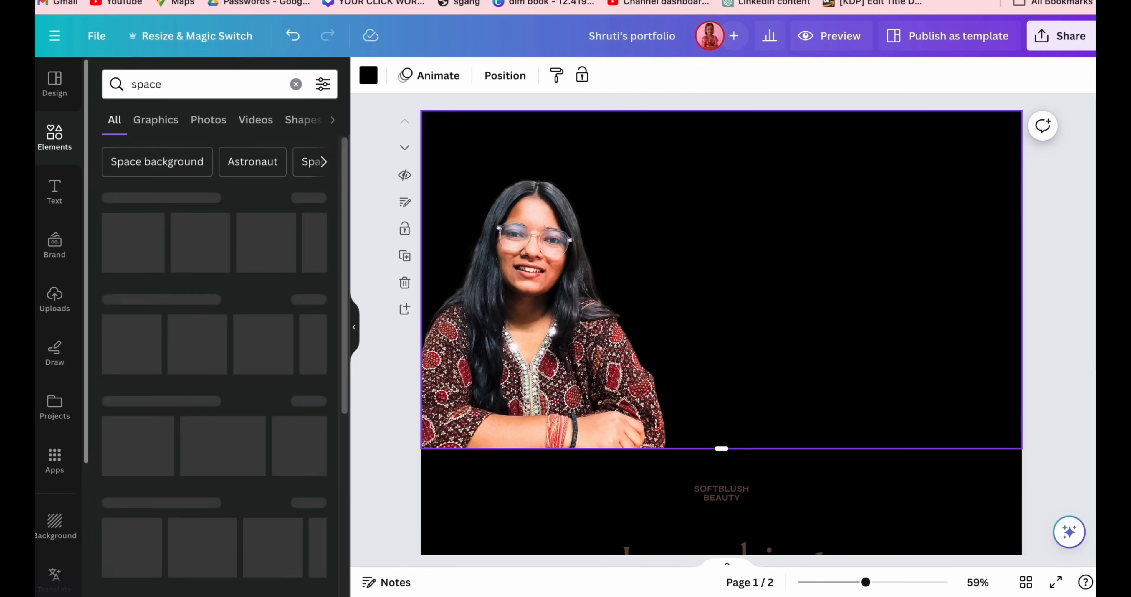
click(166, 127)
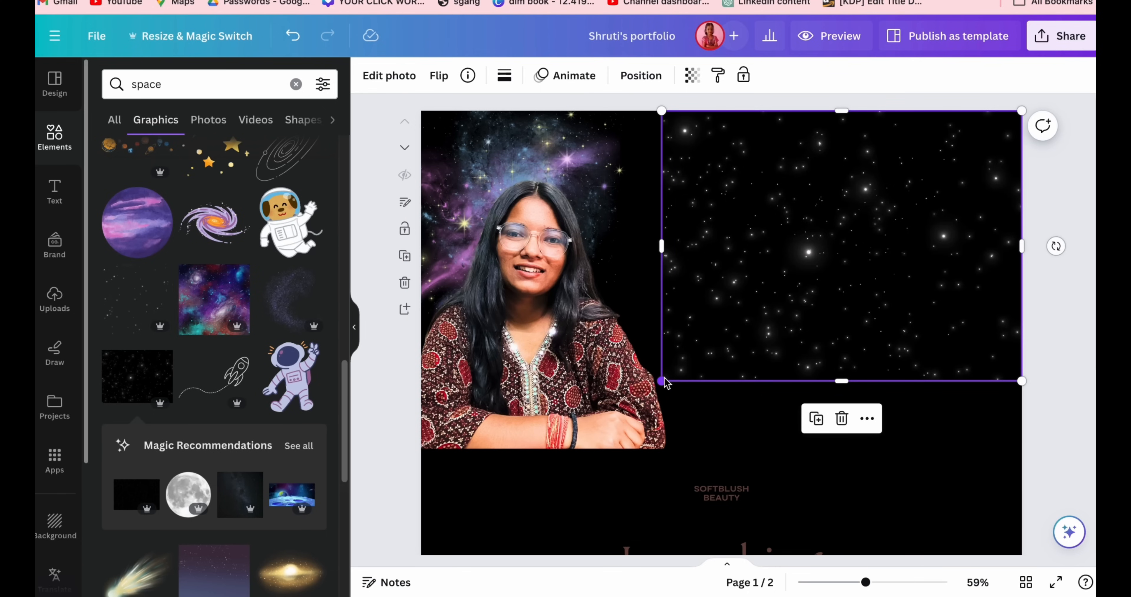
drag(662, 381, 571, 448)
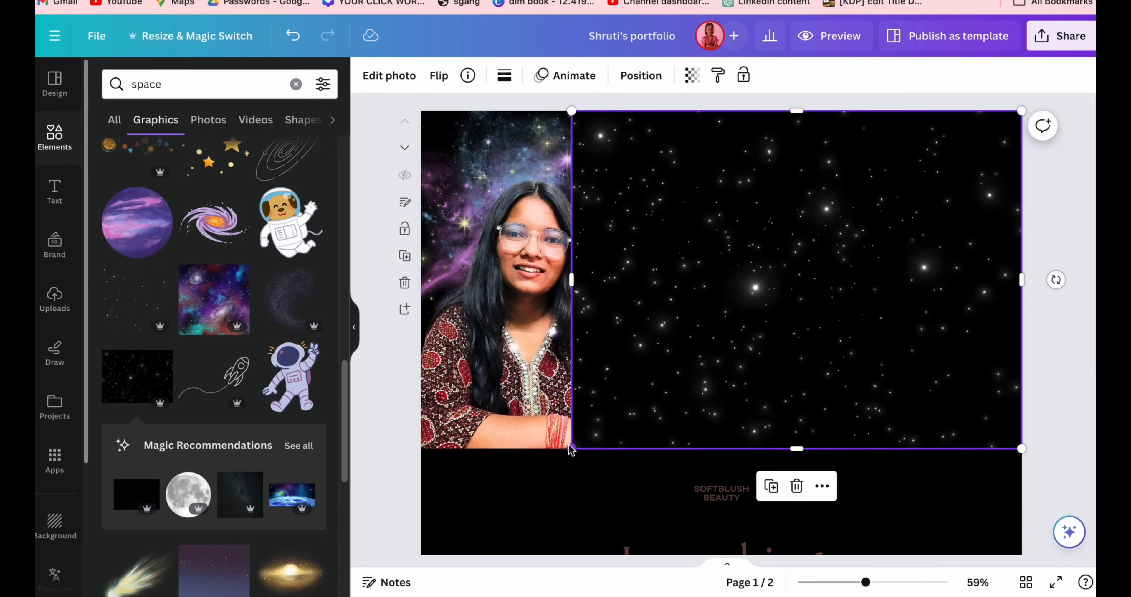
Step: Place the blue-violet nebula graphic on the first page and move it partly past the page's right edge
scroll(929, 127, down, 3)
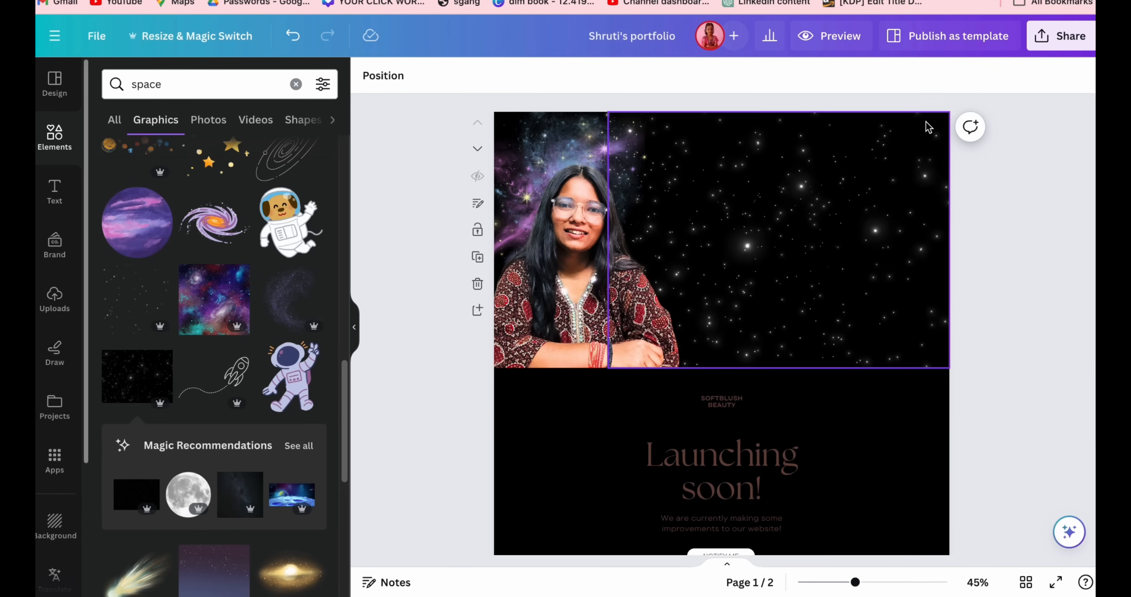
click(896, 106)
scroll(897, 107, up, 3)
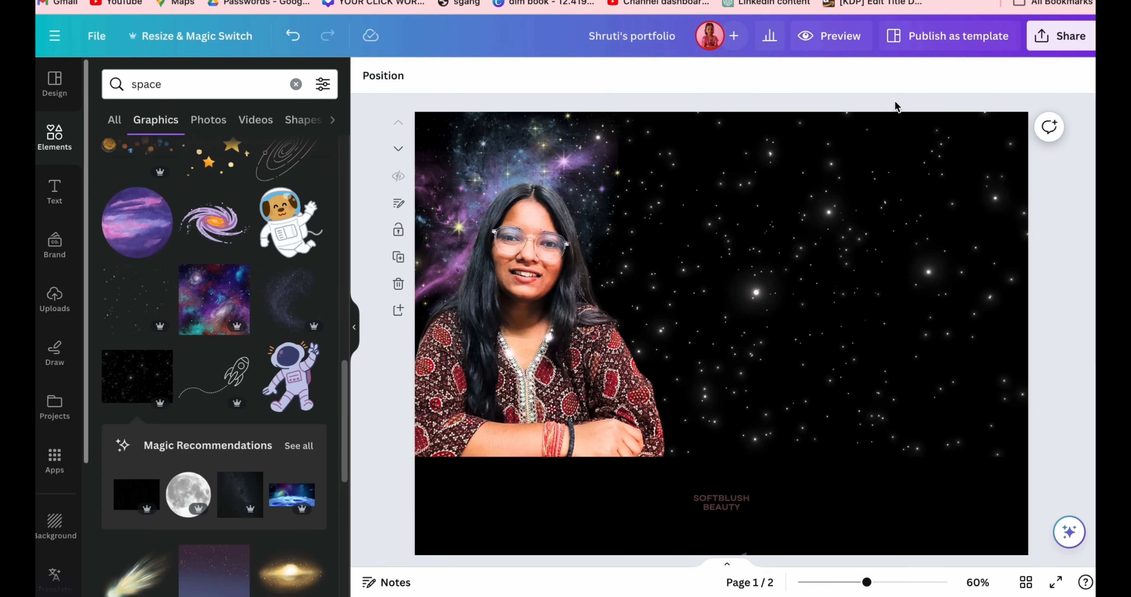
scroll(302, 461, down, 6)
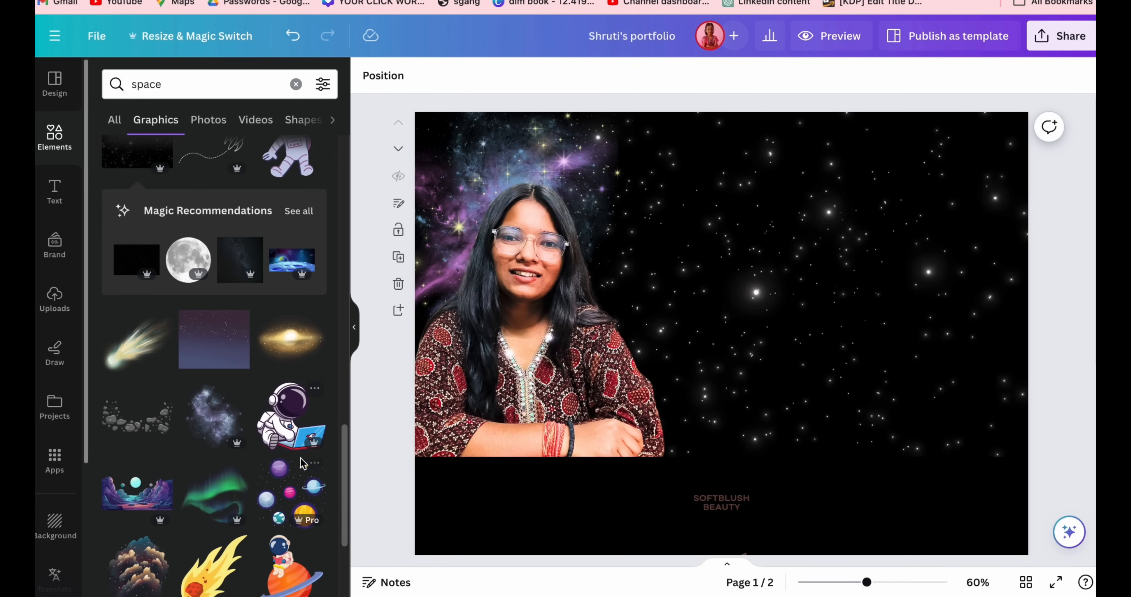
click(214, 370)
drag(721, 334, 1038, 316)
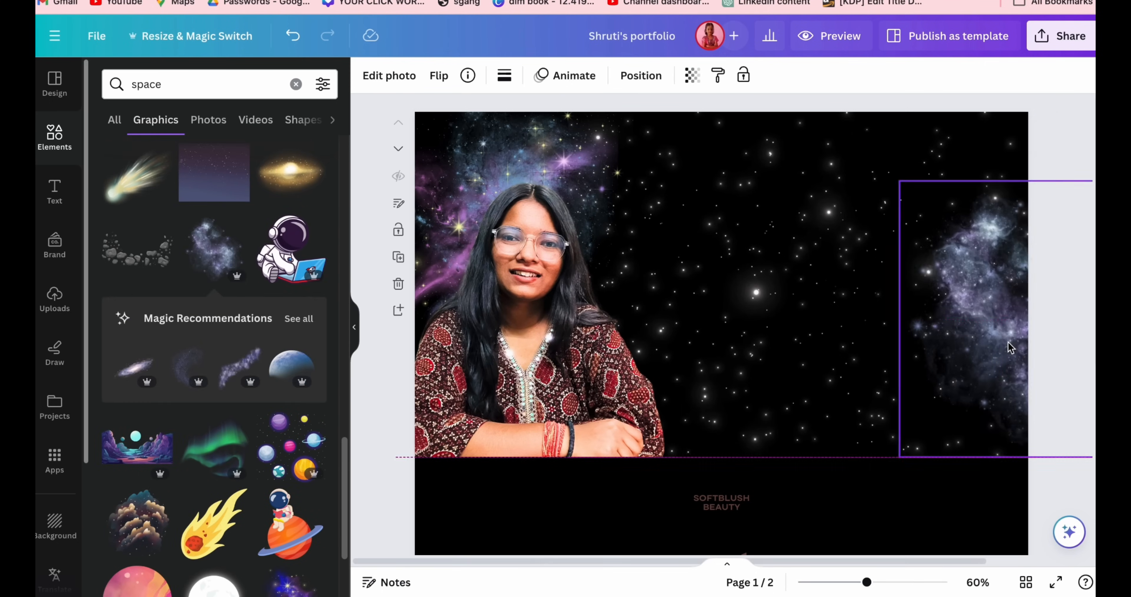
Step: Place the teal and gold starry cloud graphic on the first page and move it to the lower-left corner over the portrait
triple_click(220, 90)
text(c)
click(369, 205)
scroll(214, 373, down, 3)
click(138, 366)
drag(738, 369, 600, 542)
drag(512, 495, 379, 500)
Step: Duplicate the starry cloud and arrange the copies side by side along the base of the portrait
key(super+d)
drag(499, 408, 661, 398)
key(super+d)
drag(584, 445, 423, 331)
drag(515, 512, 669, 505)
key(super+d)
click(857, 504)
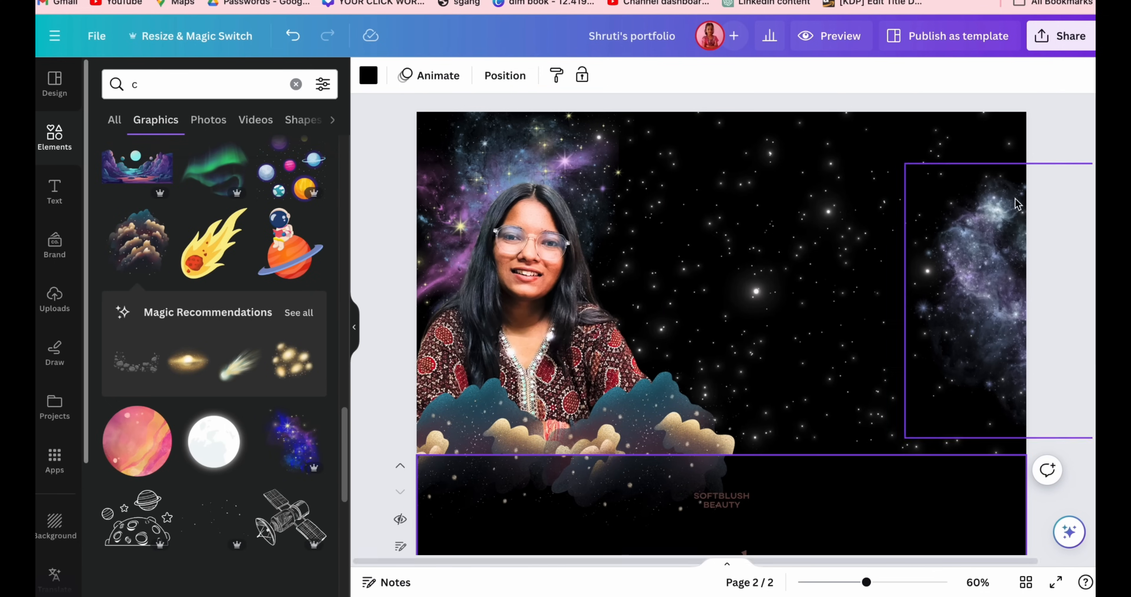
Step: Add the heading "Hey!!!!!" to the starfield beside the portrait and enlarge it to size 105
click(571, 263)
drag(670, 164, 697, 134)
click(360, 426)
click(355, 327)
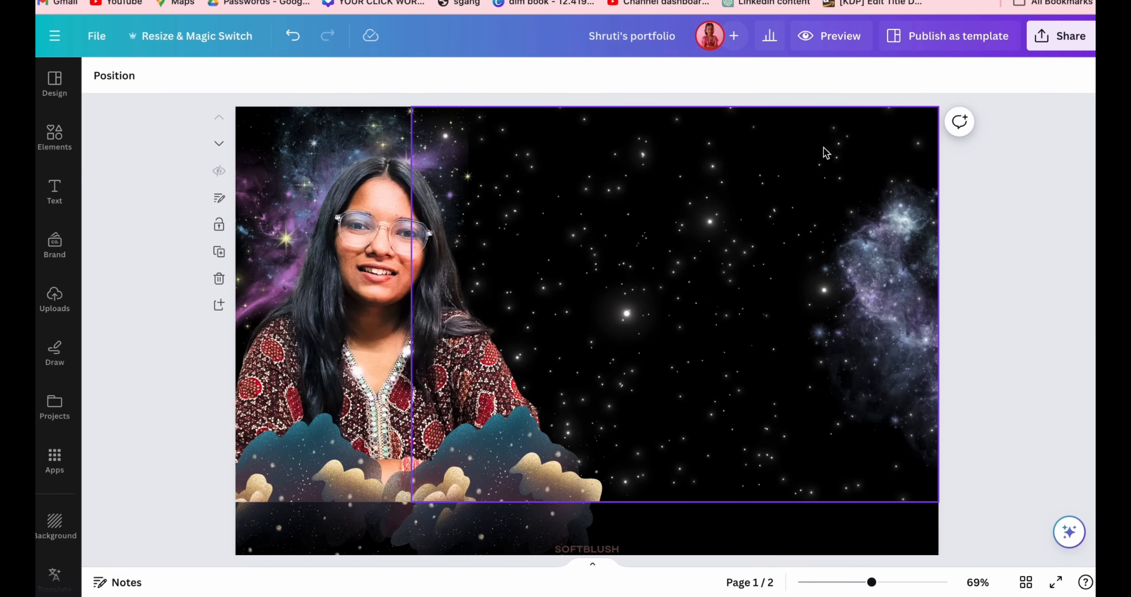
key(t)
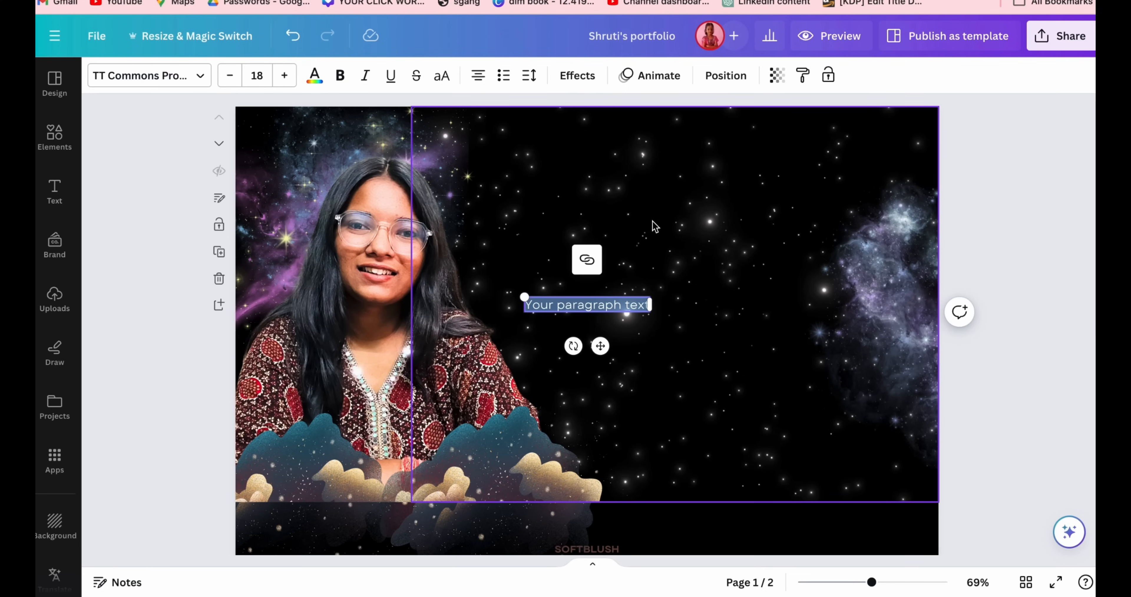
drag(522, 302, 379, 280)
drag(528, 346, 723, 257)
text(Hey!!!!!)
drag(661, 223, 500, 277)
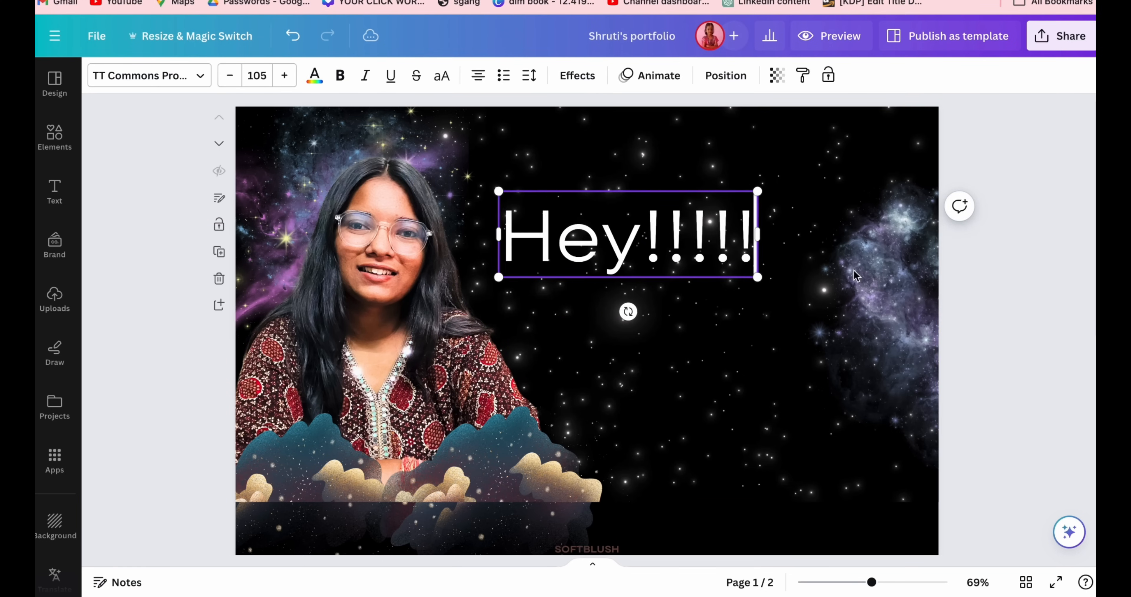
Step: Move the "Hey!!!!!" heading up, set it in Oleo Script and give it the Lift effect at intensity 100
drag(562, 241, 650, 195)
click(314, 76)
click(407, 75)
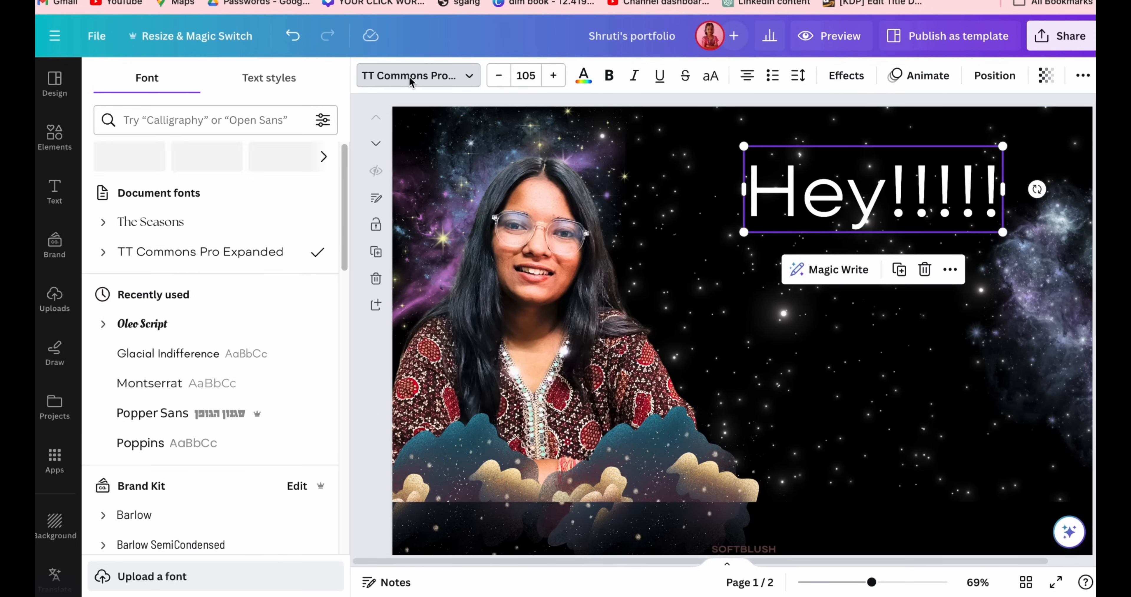
scroll(256, 376, down, 5)
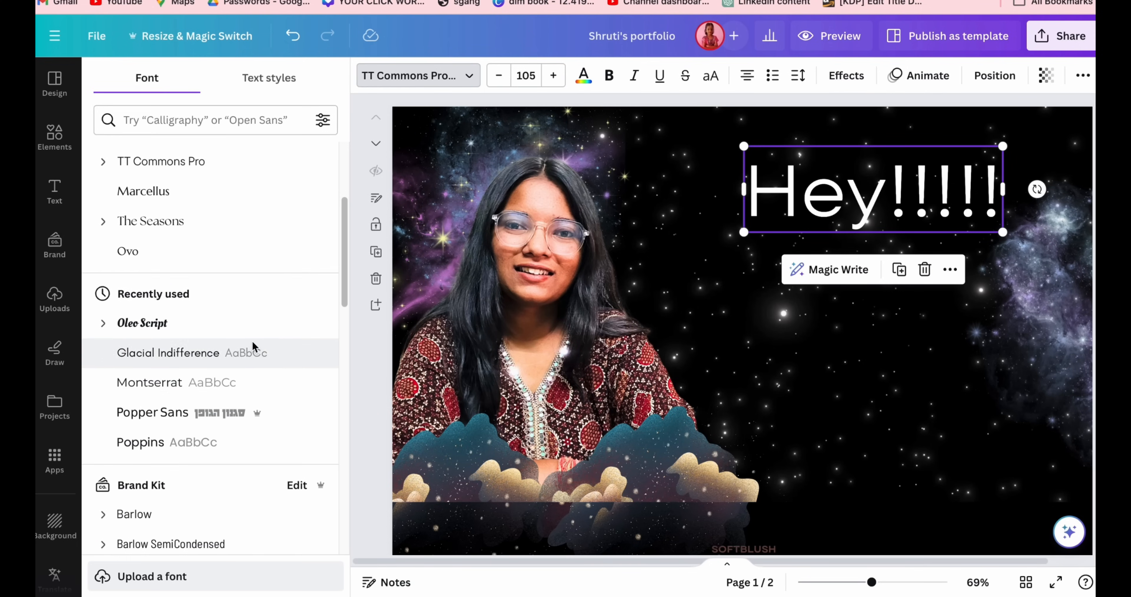
click(245, 331)
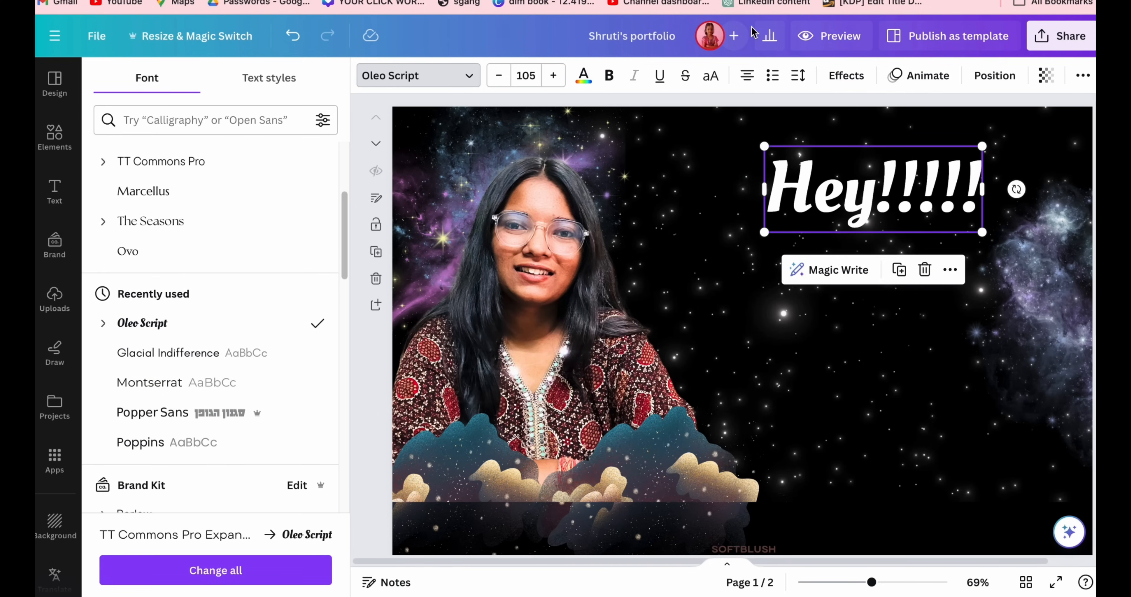
click(836, 77)
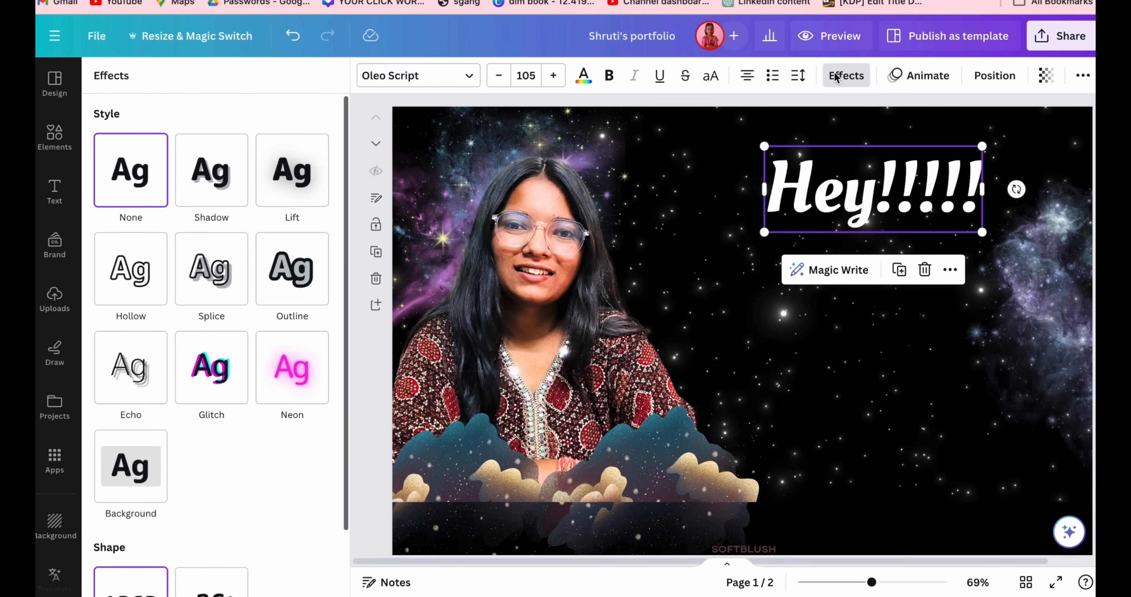
click(302, 195)
drag(227, 270, 331, 267)
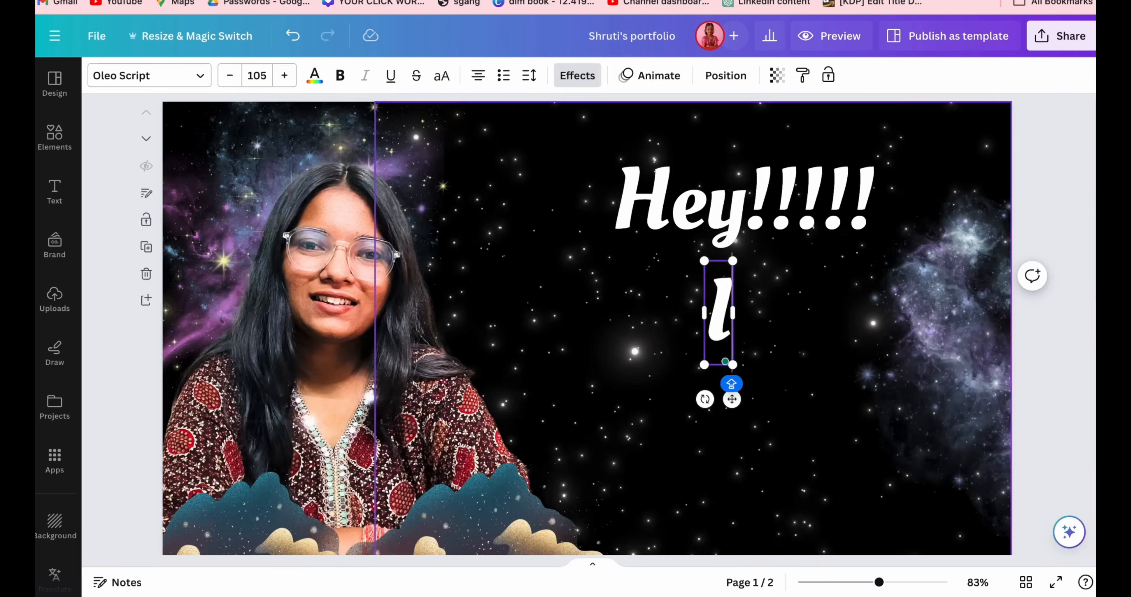
Step: Write a line introducing the owner by first name in Poppins below the heading and reduce "Hey!!!!!" to size 85.5
text('m S)
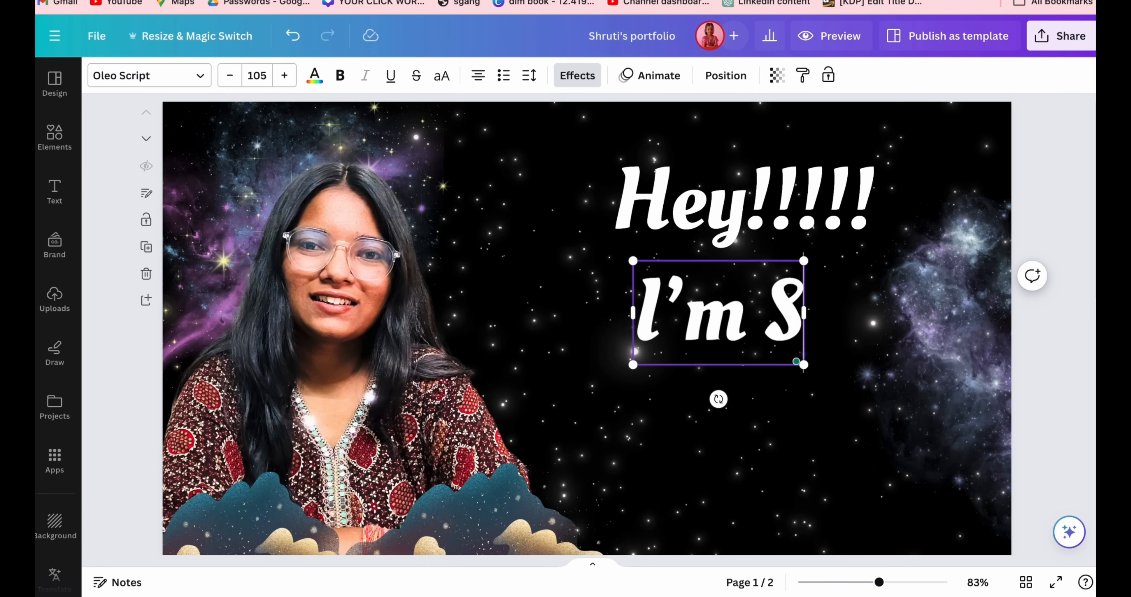
text(hruti!)
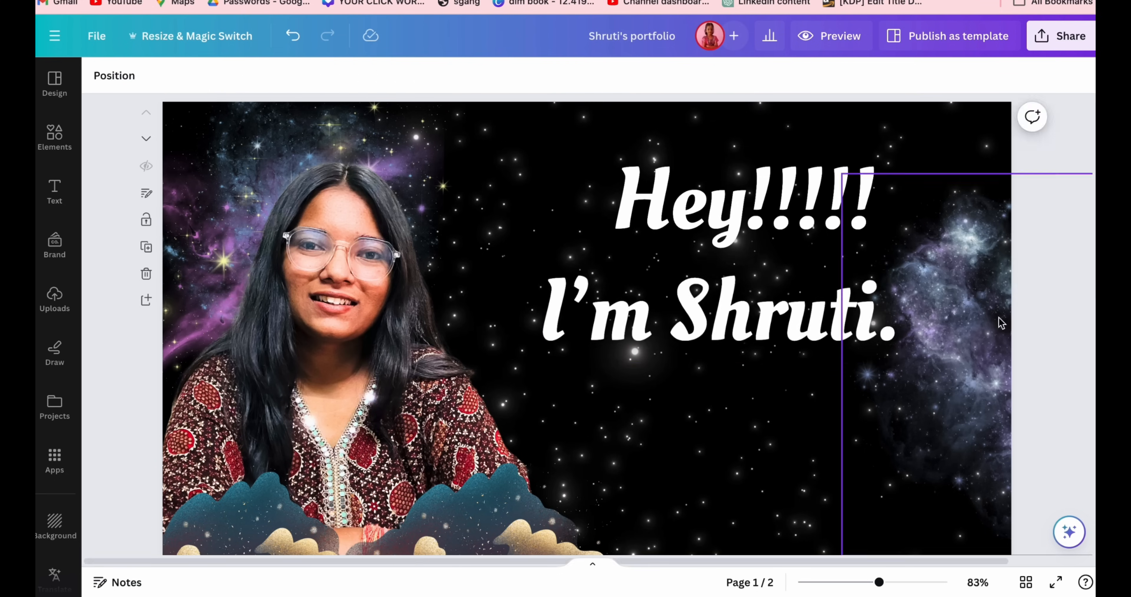
click(150, 75)
click(138, 412)
drag(874, 145, 776, 178)
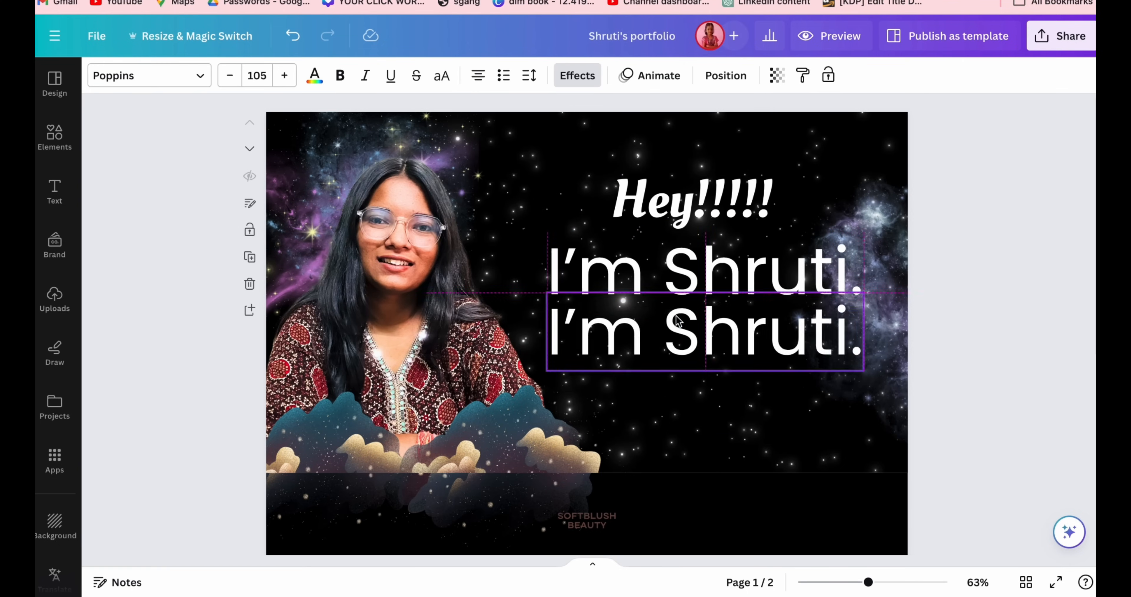
Step: Add a "Your Designer" line below the introduction and copy the "Hey!!!!!" heading's style onto both lines
text(Your Designer)
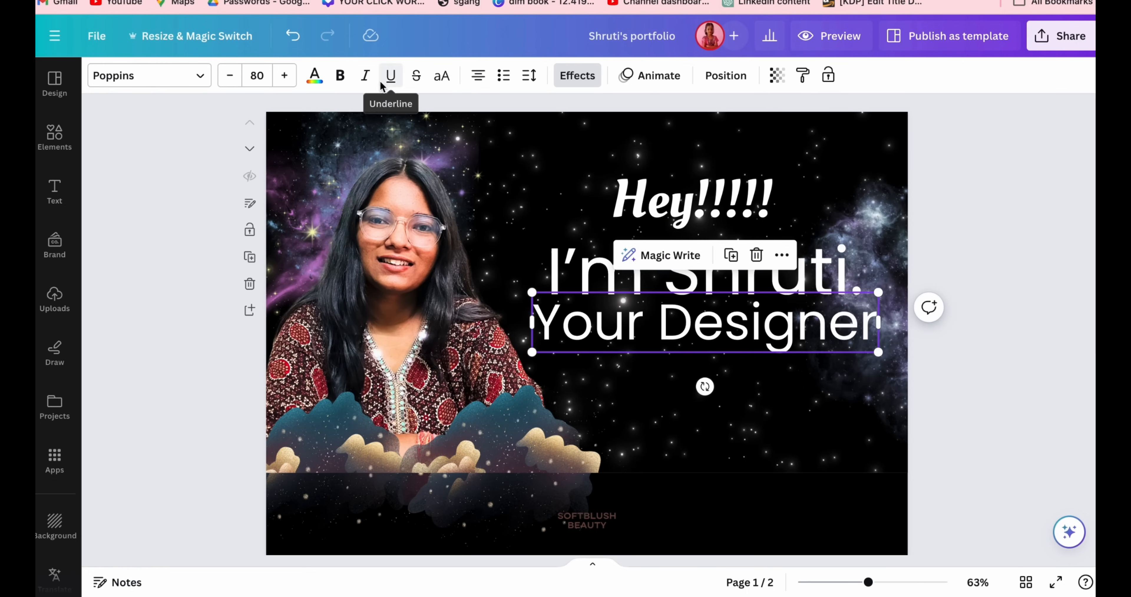
click(365, 75)
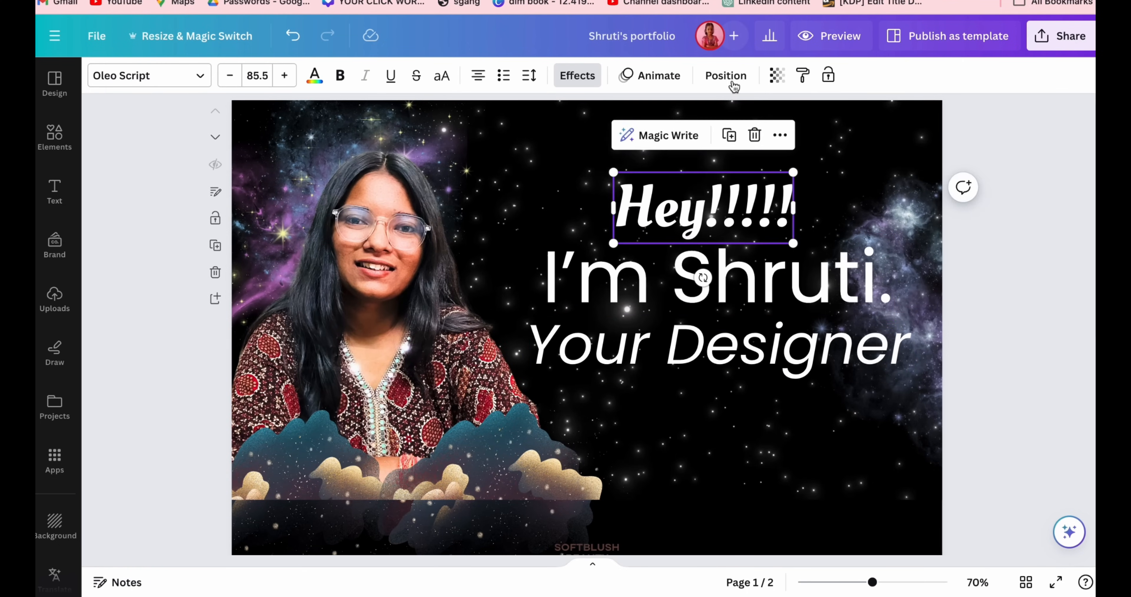
click(803, 76)
click(711, 274)
click(803, 75)
click(712, 336)
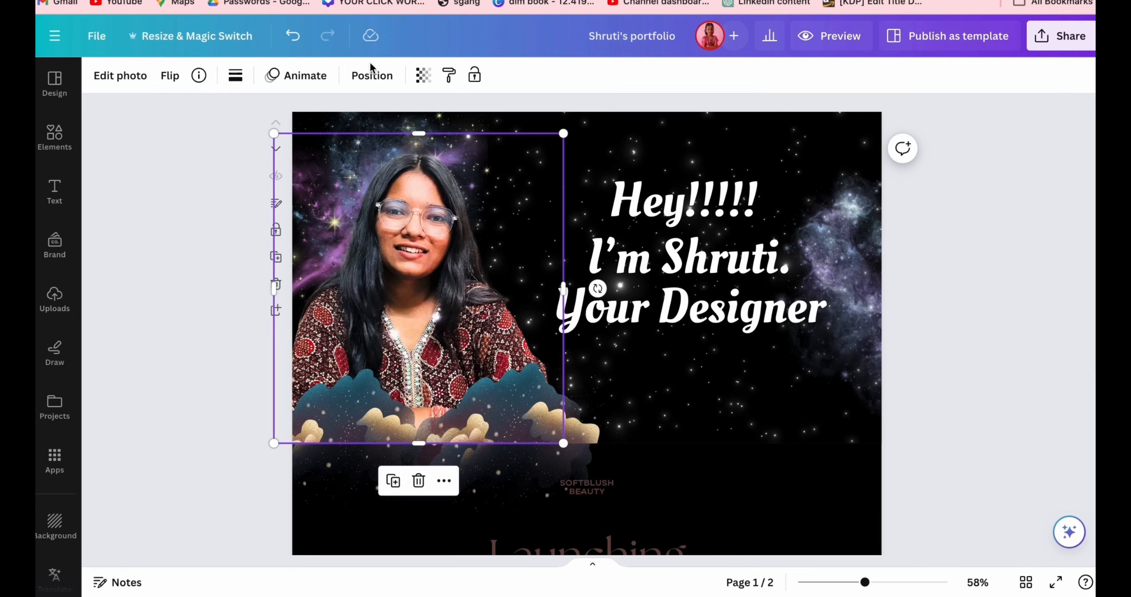
Step: Apply the Pop photo animation to the portrait and to the two starry clouds at its base
click(297, 76)
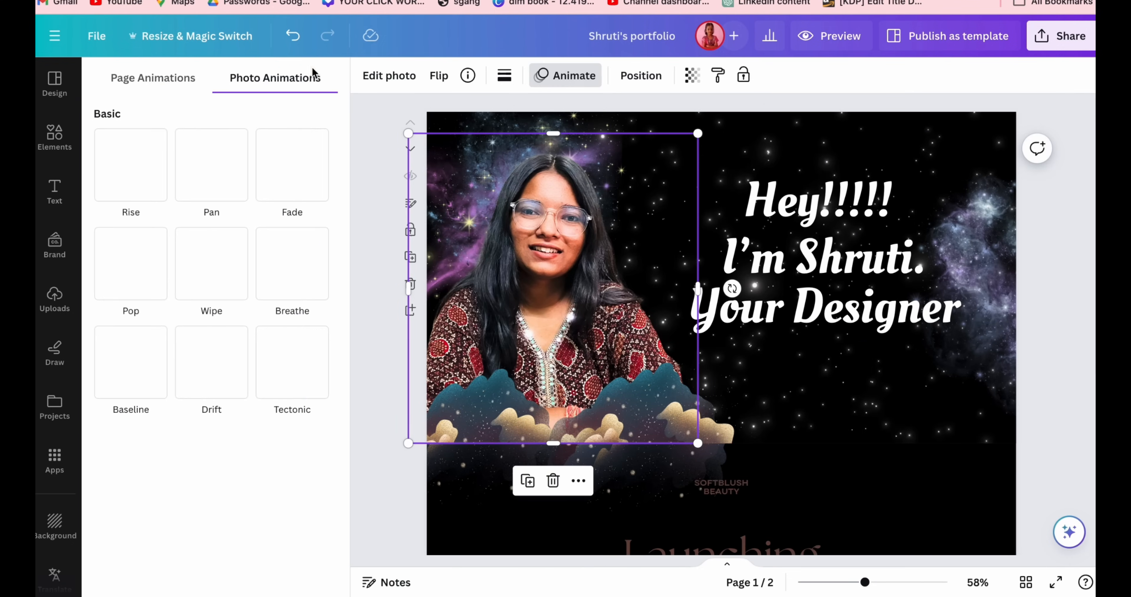
click(130, 268)
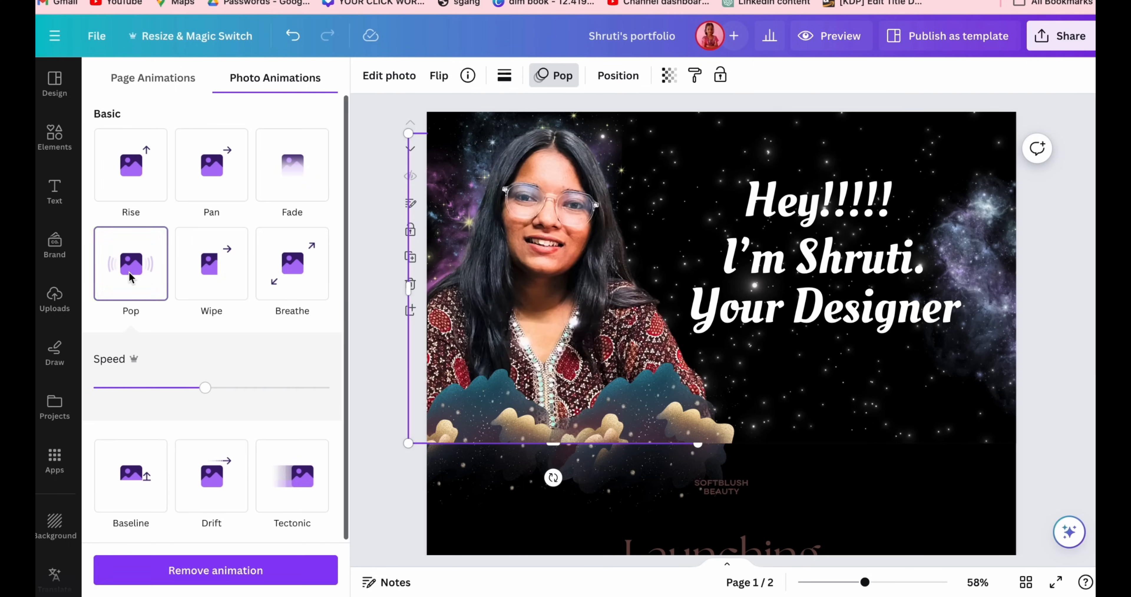
click(437, 397)
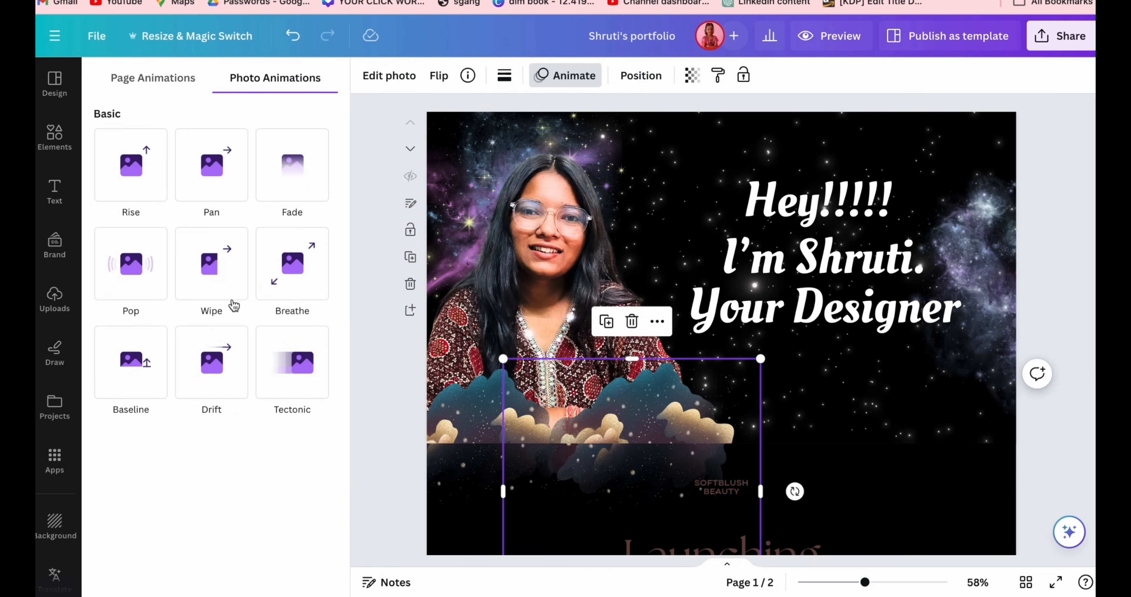
click(139, 278)
click(432, 410)
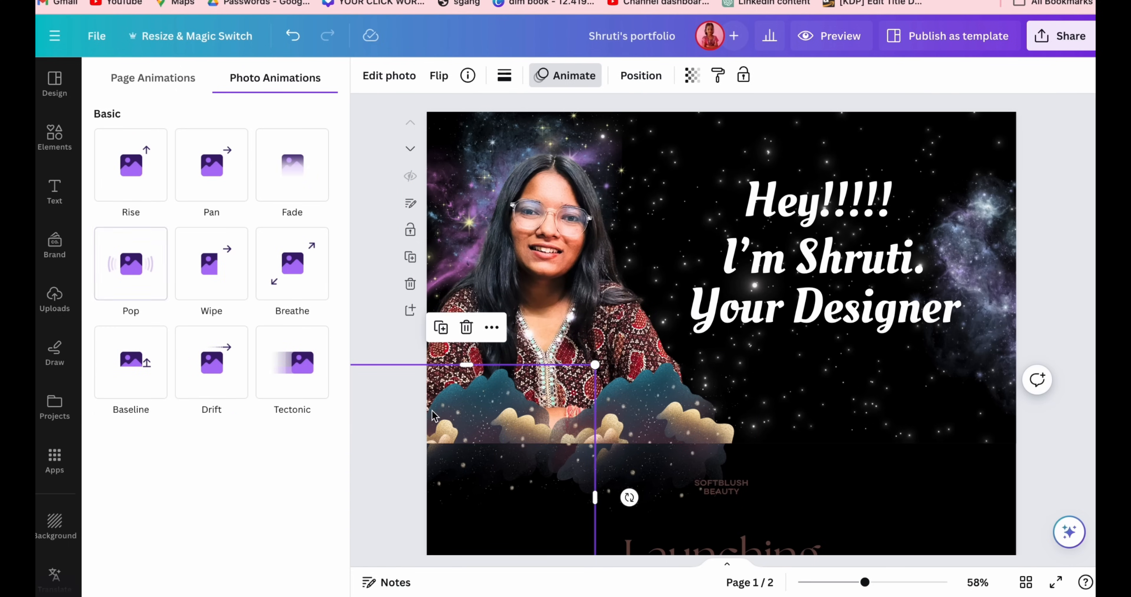
click(140, 268)
click(801, 214)
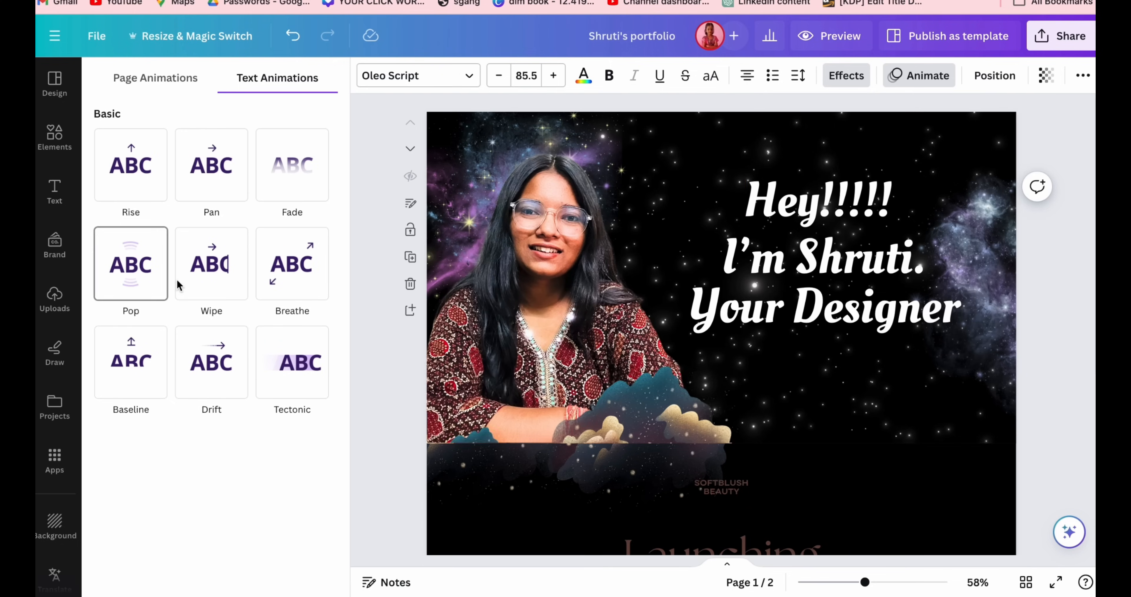
click(1044, 271)
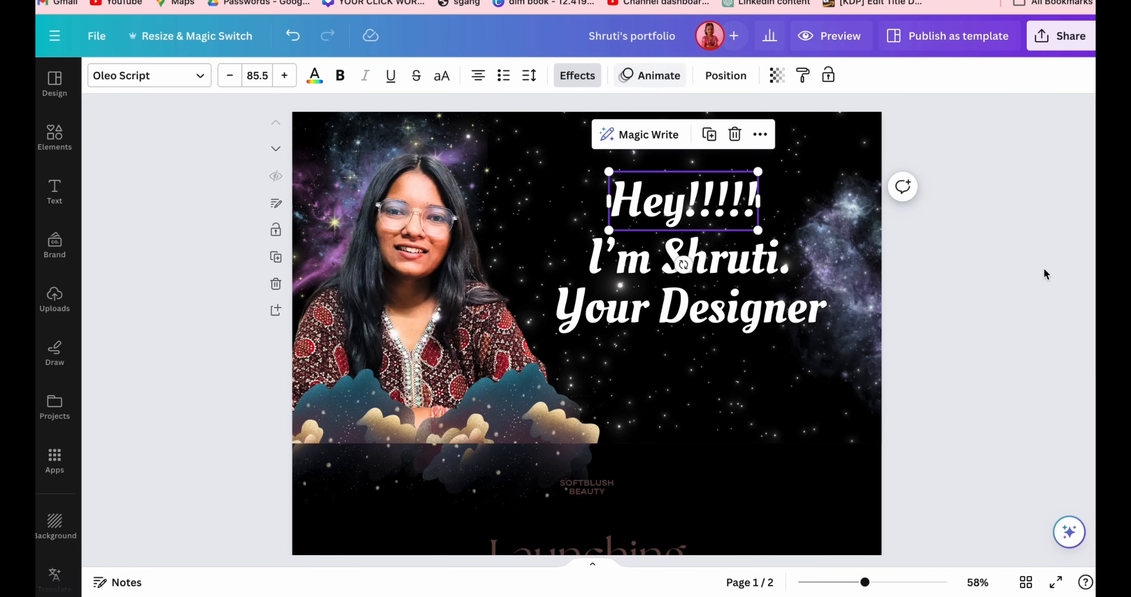
click(629, 209)
click(578, 75)
scroll(178, 455, down, 1)
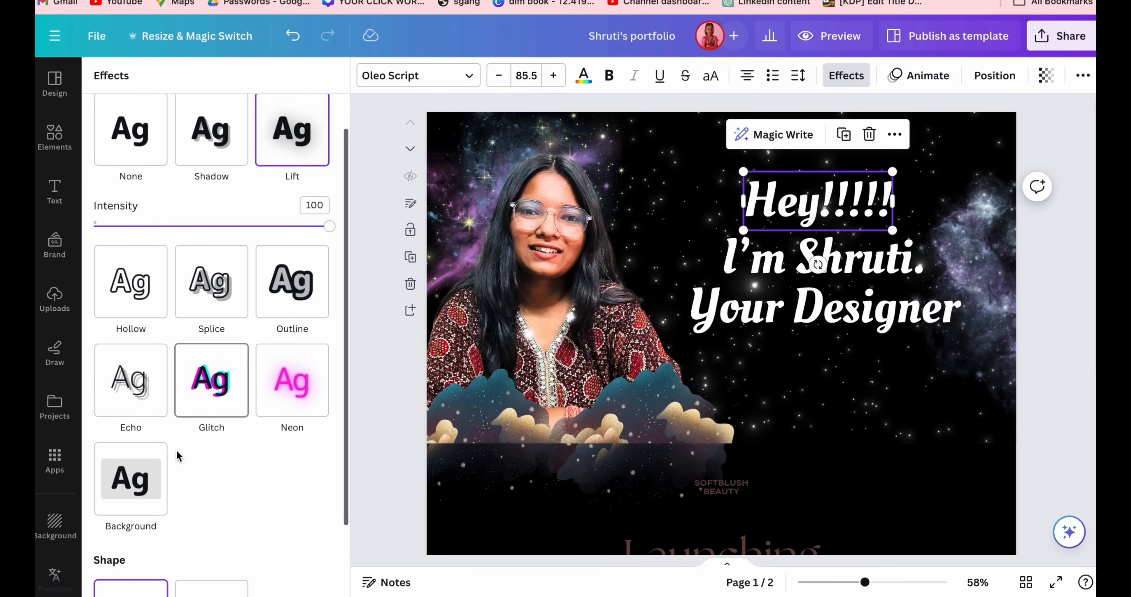
click(898, 81)
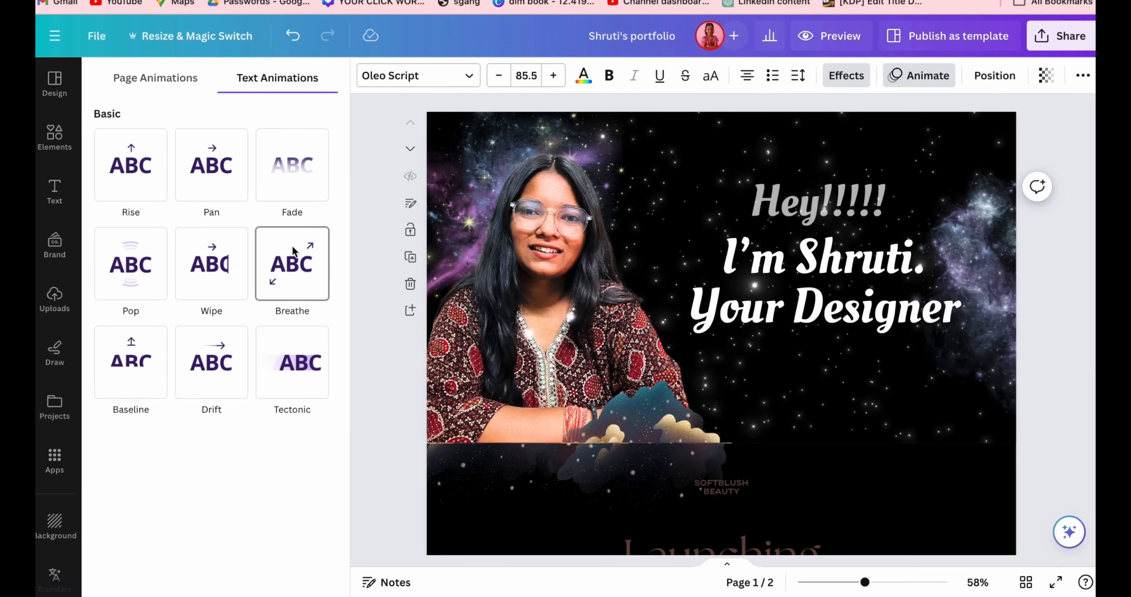
click(912, 174)
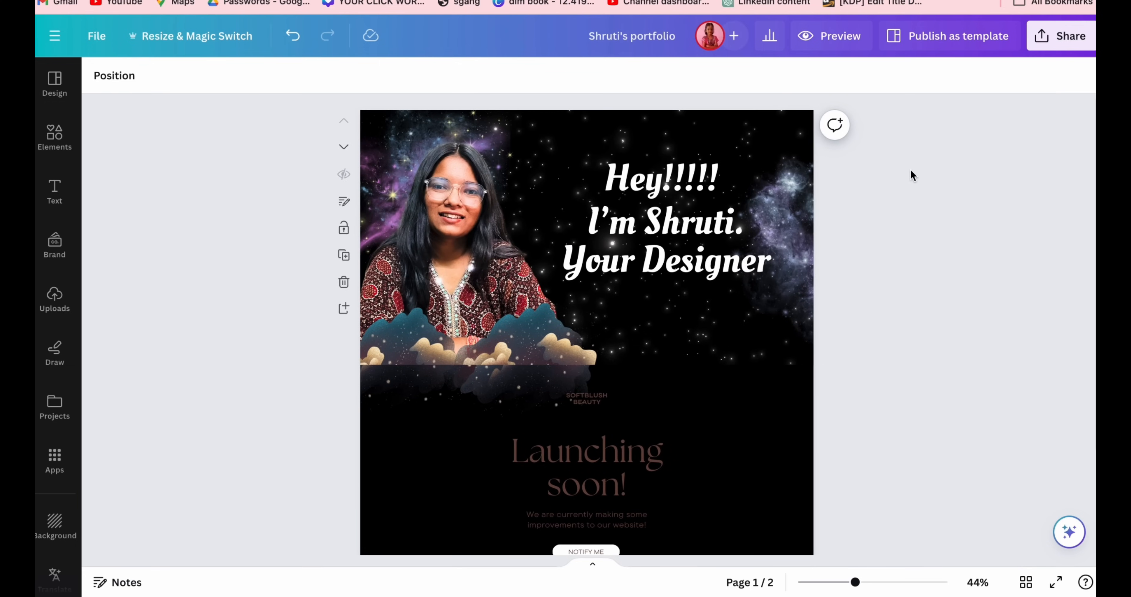
Step: Apply the Glow shadow effect to the portrait photo
click(494, 247)
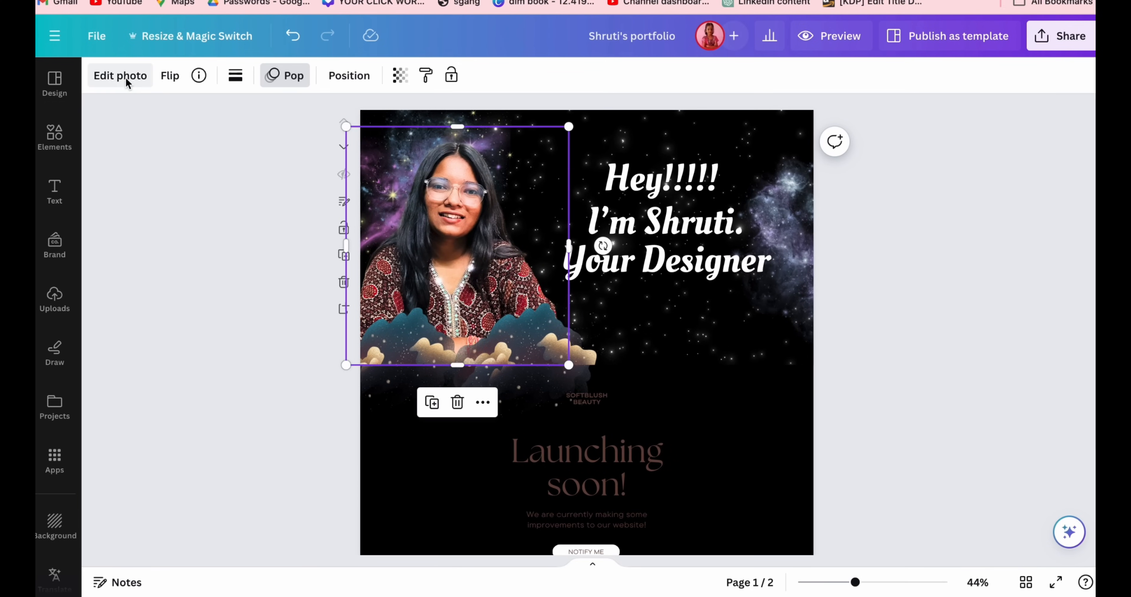
click(127, 82)
scroll(139, 474, down, 4)
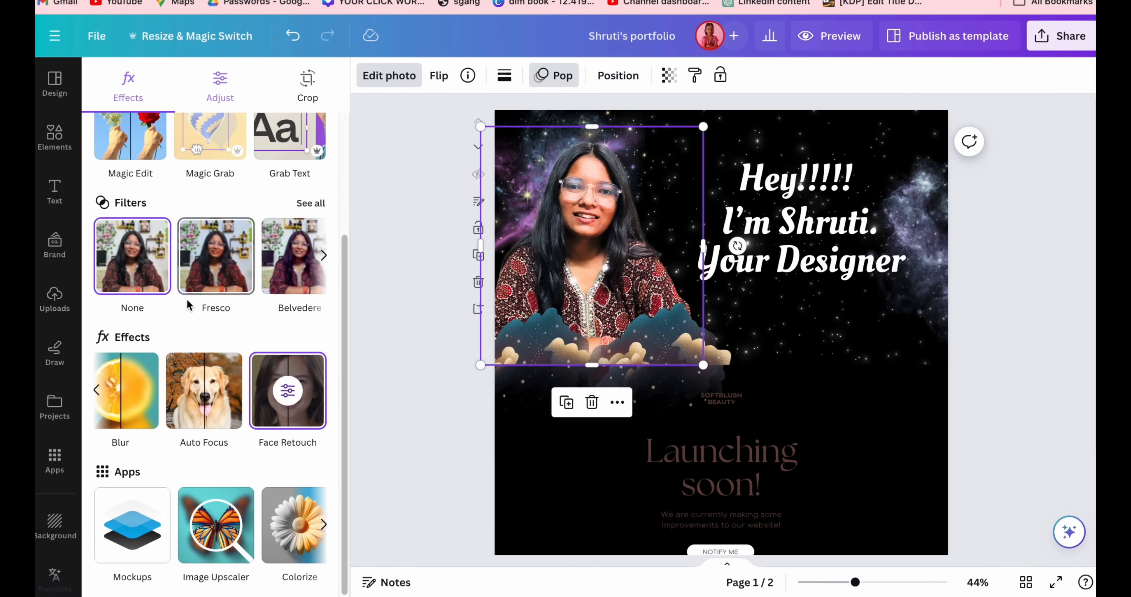
scroll(152, 380, left, 5)
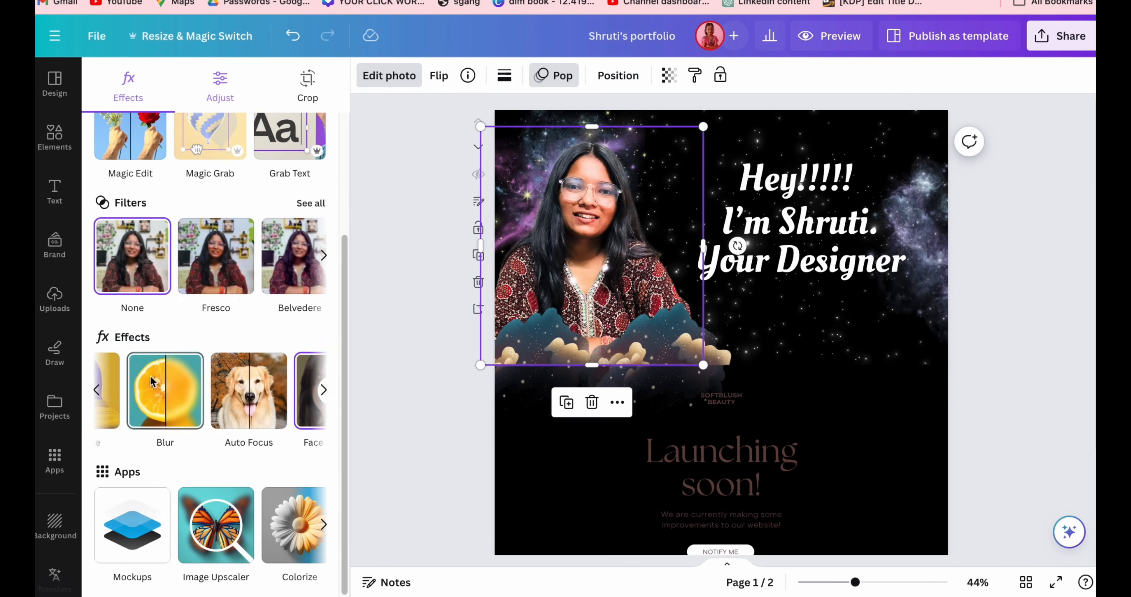
click(152, 380)
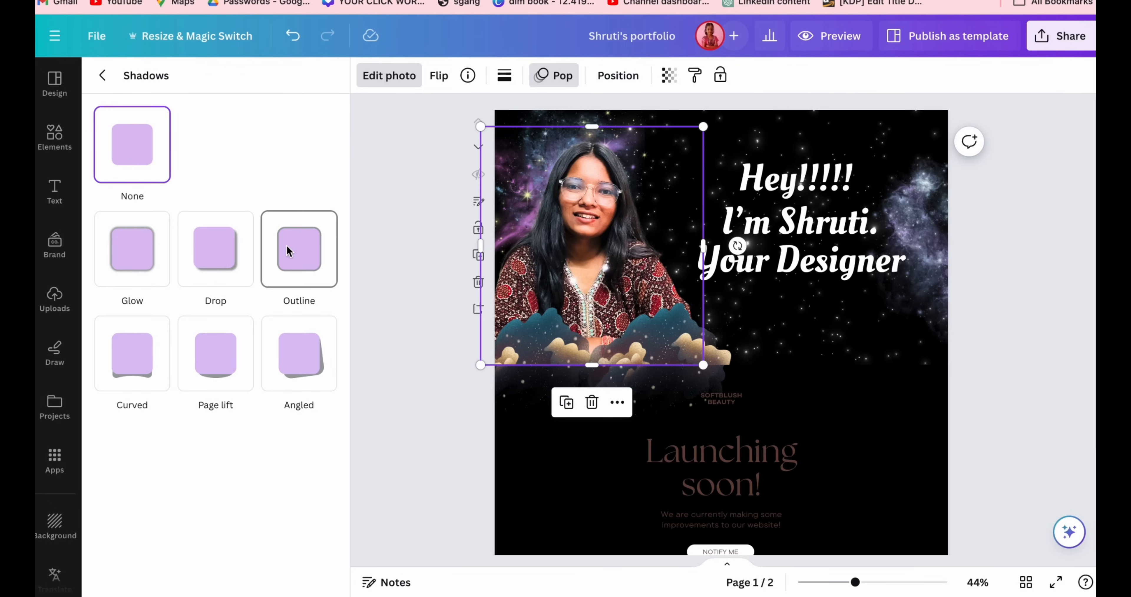
click(125, 278)
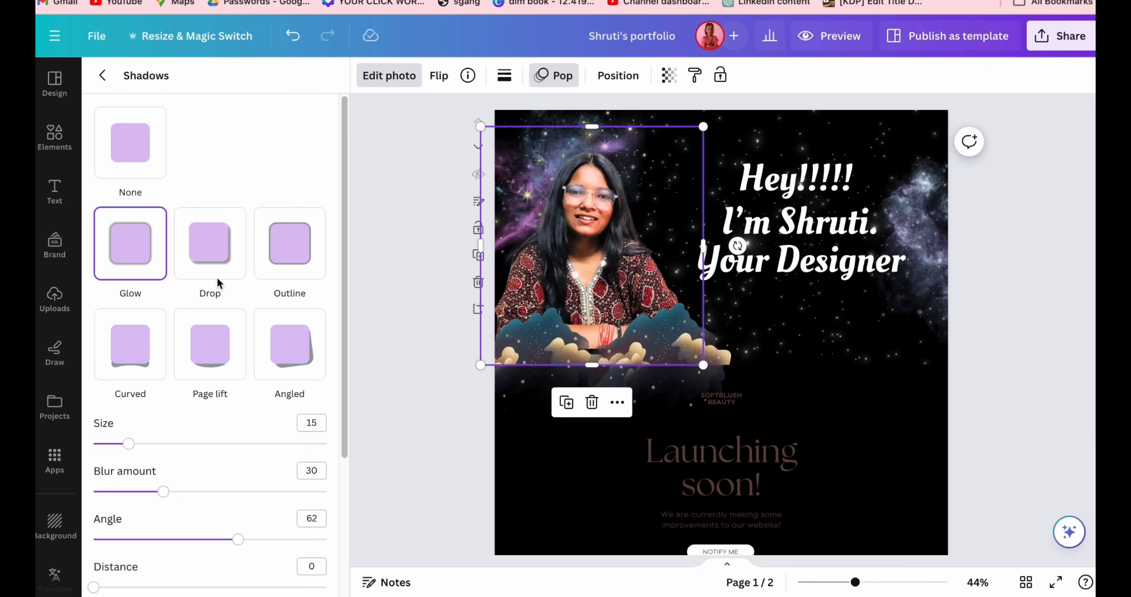
scroll(288, 478, down, 5)
click(309, 530)
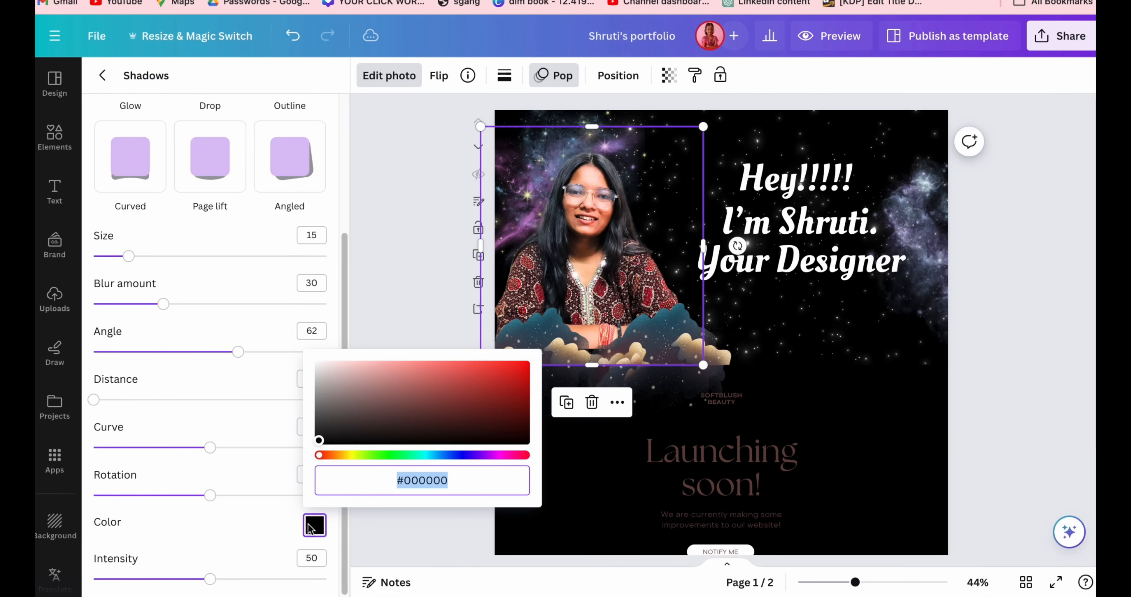
click(418, 455)
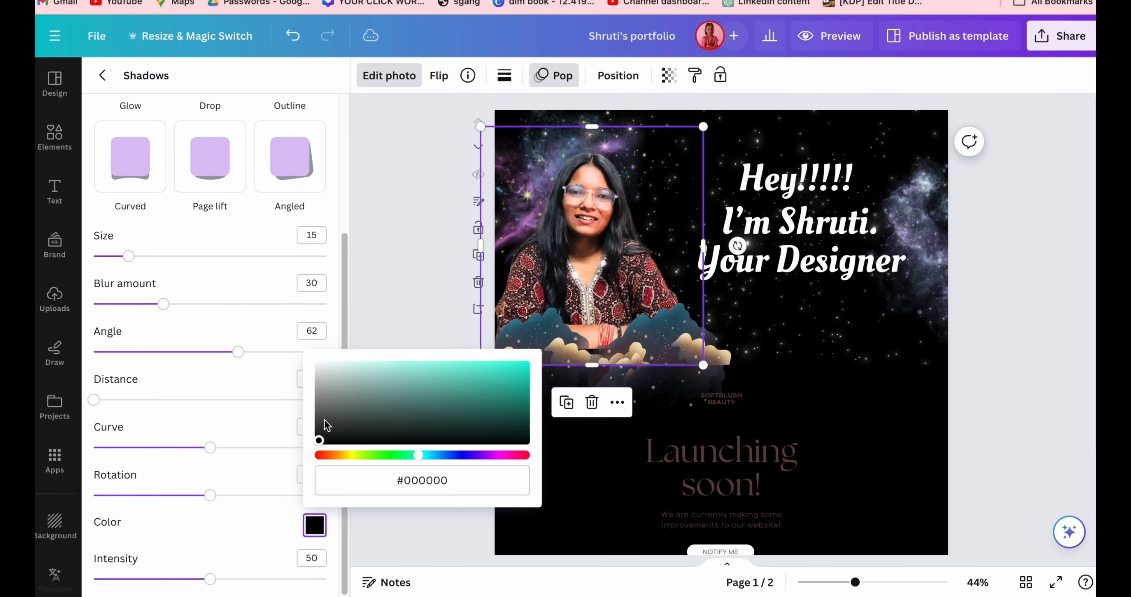
click(526, 363)
key(super+z)
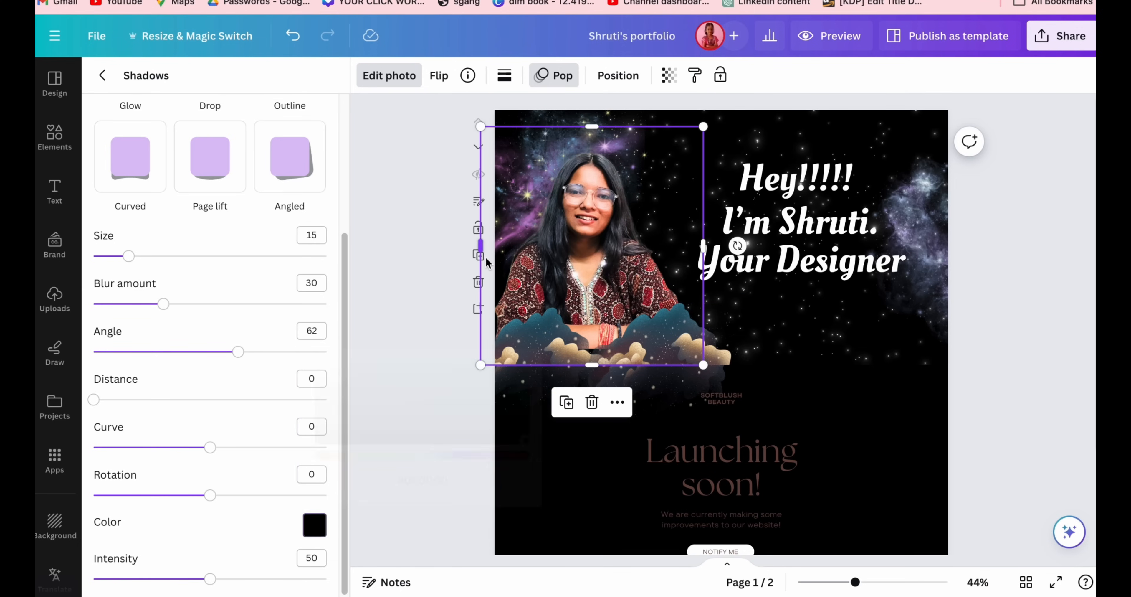
Step: Change the color of the portrait's glow shadow to a bright cyan
click(315, 527)
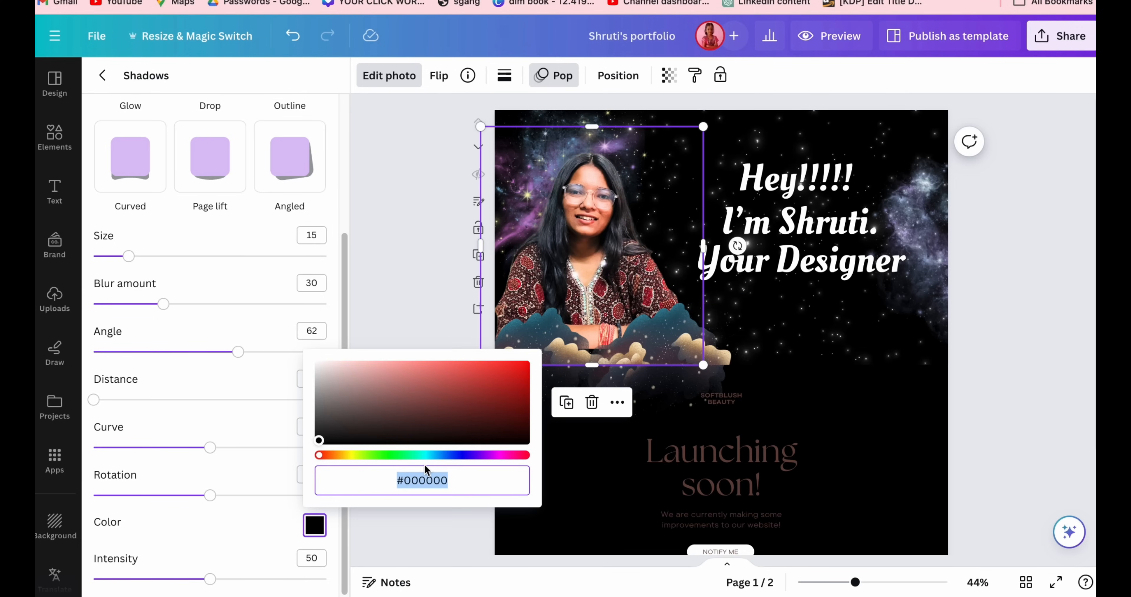
click(424, 455)
drag(316, 438, 525, 365)
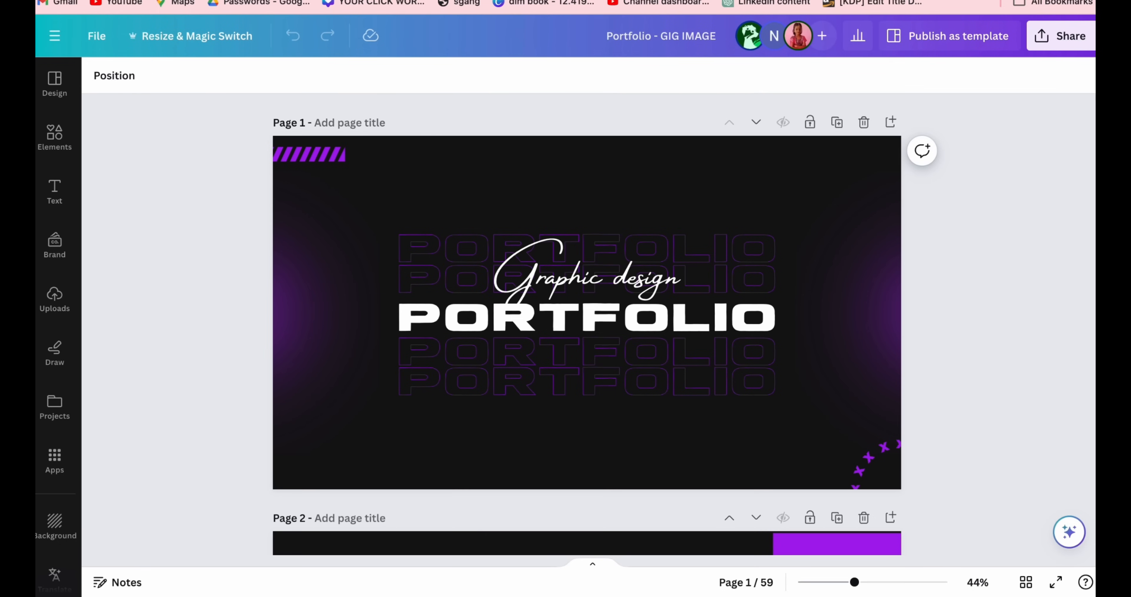
Step: Review all pages of the "Portfolio - GIG IMAGE" design in grid view and look over the website's first page
click(1027, 592)
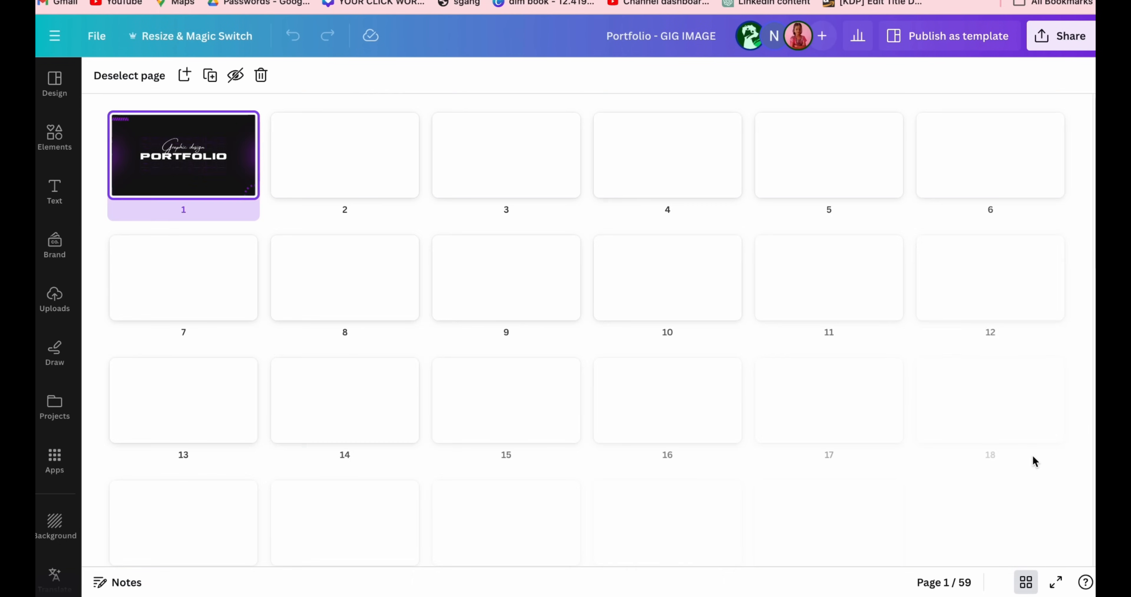
scroll(1032, 460, down, 15)
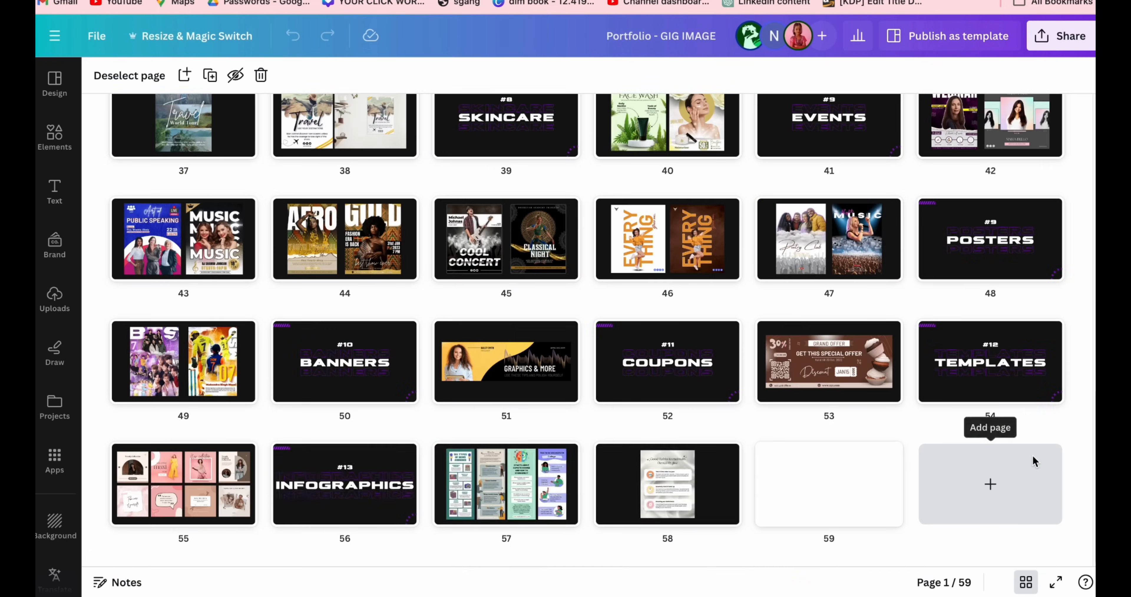
scroll(1033, 459, up, 15)
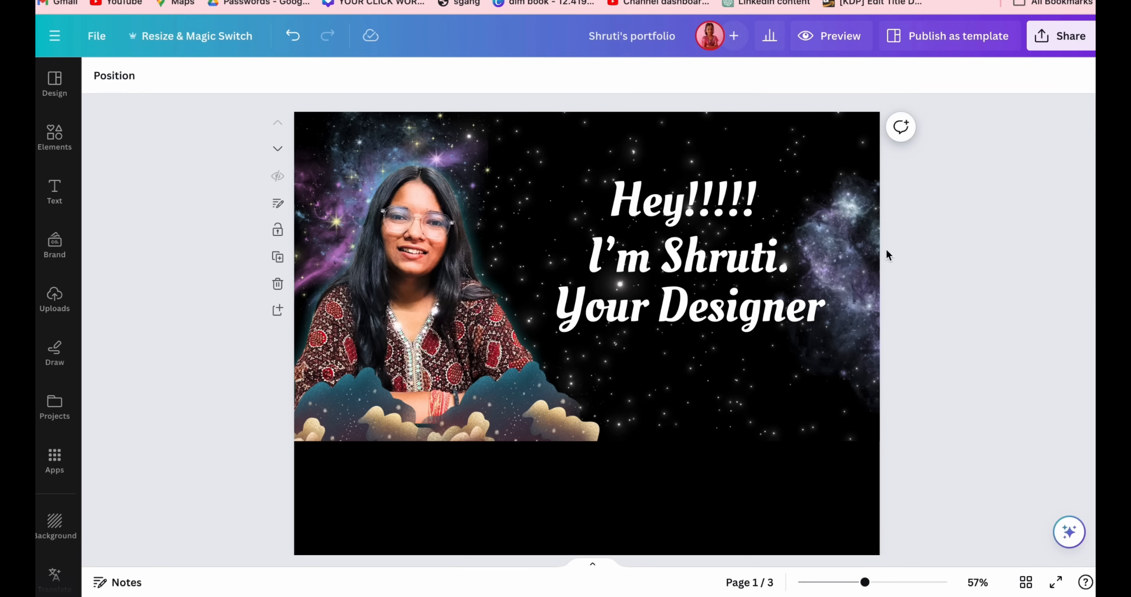
scroll(964, 266, down, 10)
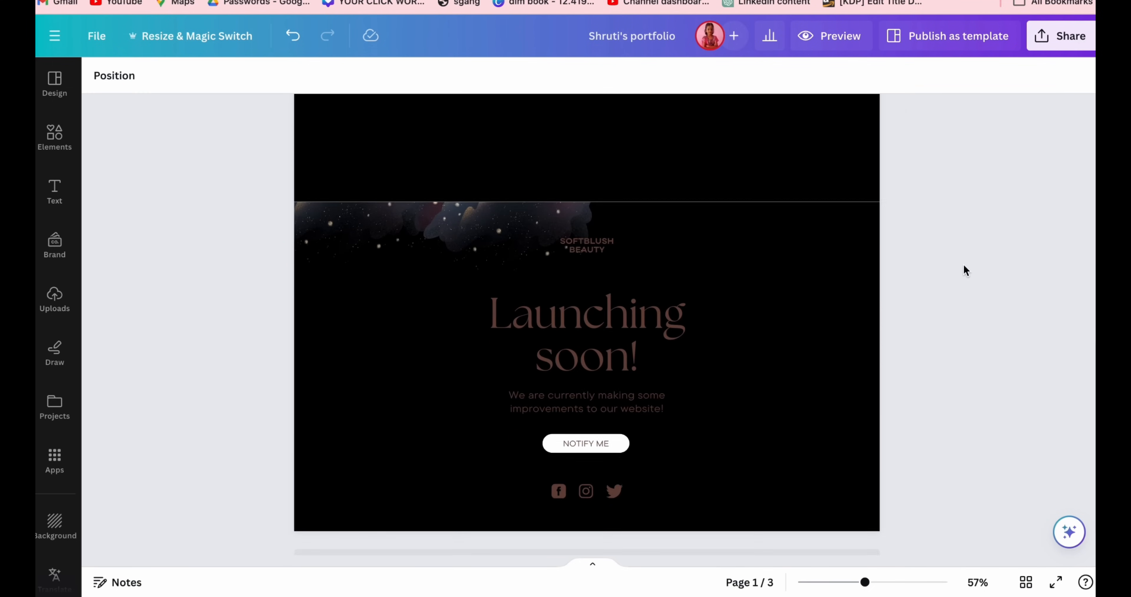
scroll(964, 264, up, 5)
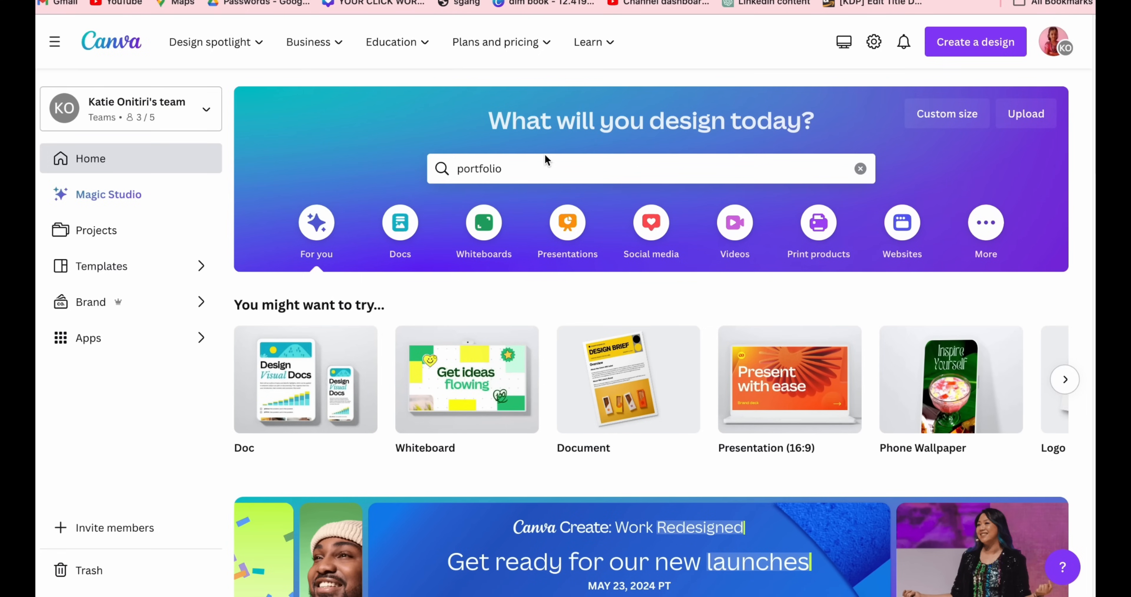
Step: Search the Canva home page for "video" and start a design from the Modern Animated Neutral Thank You Video template
click(546, 164)
key(super+a)
text(video)
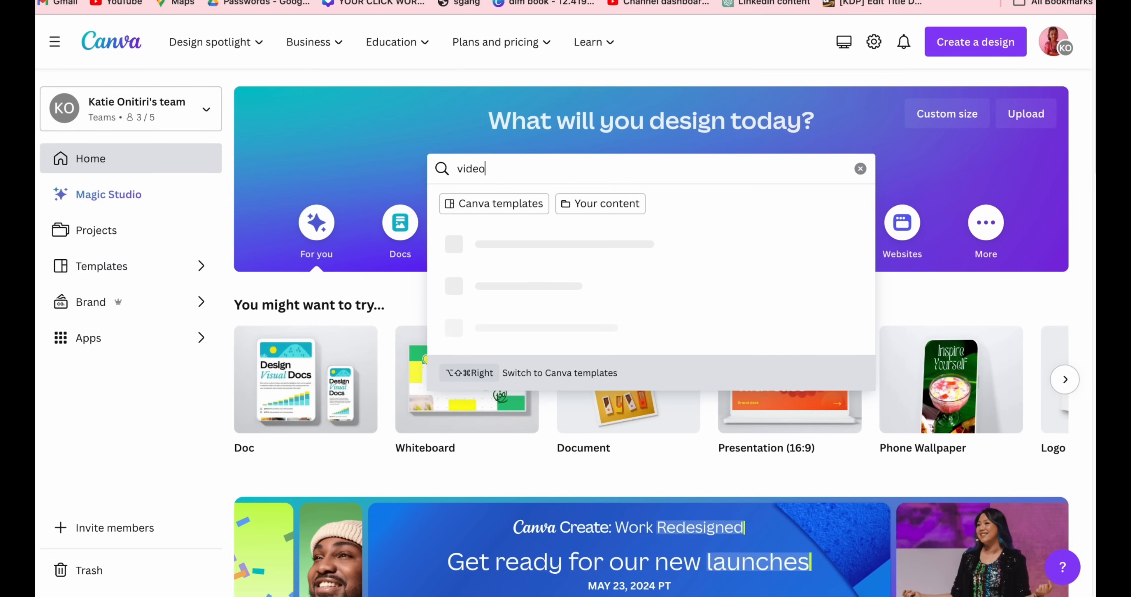
key(Return)
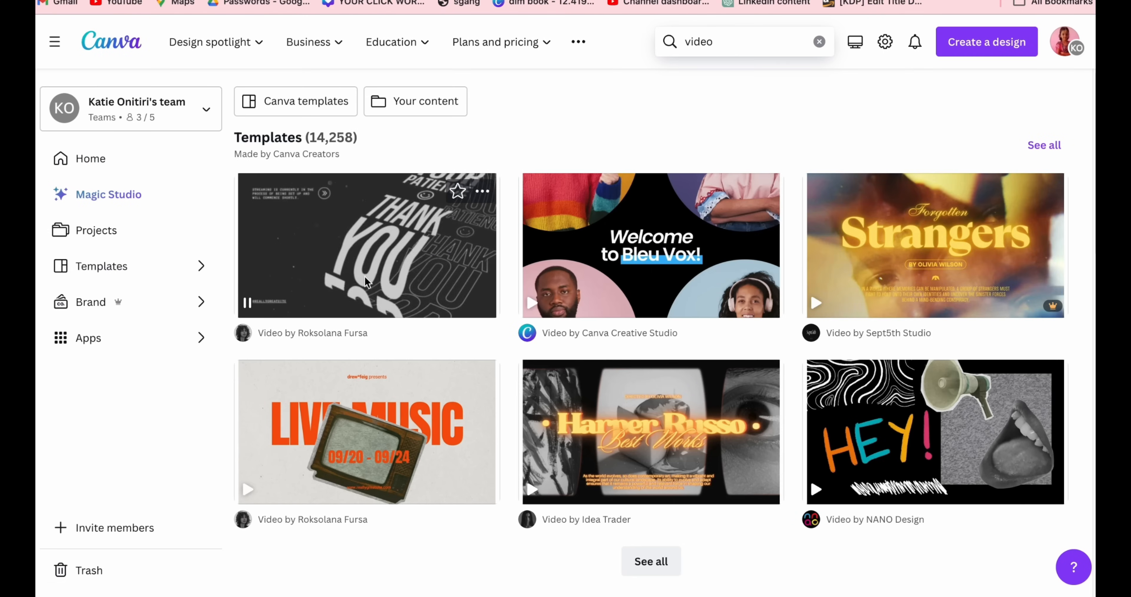
click(364, 276)
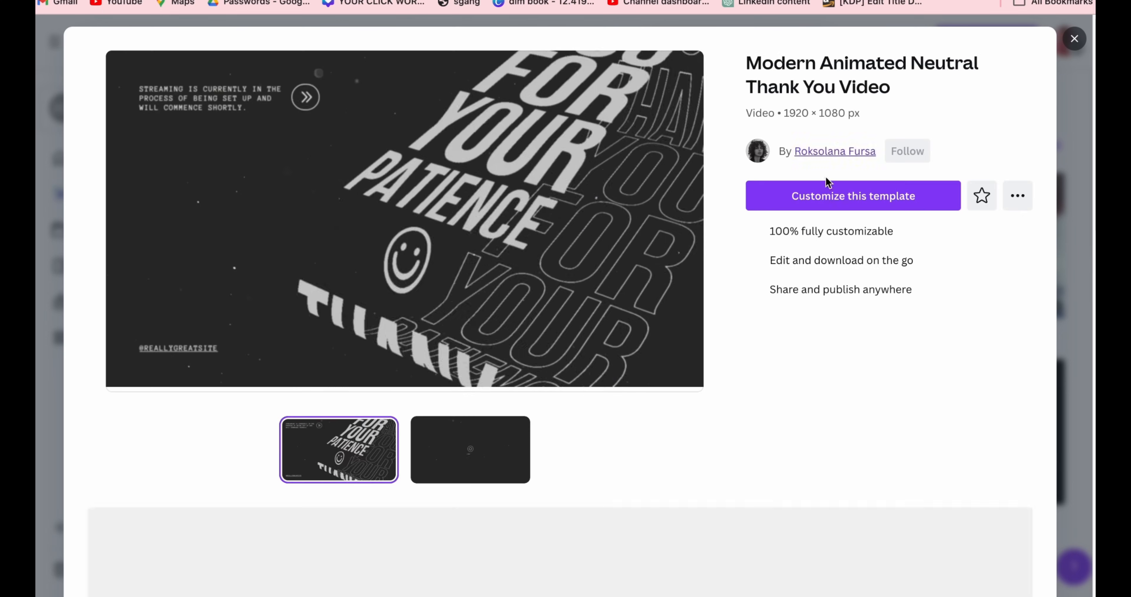
click(822, 190)
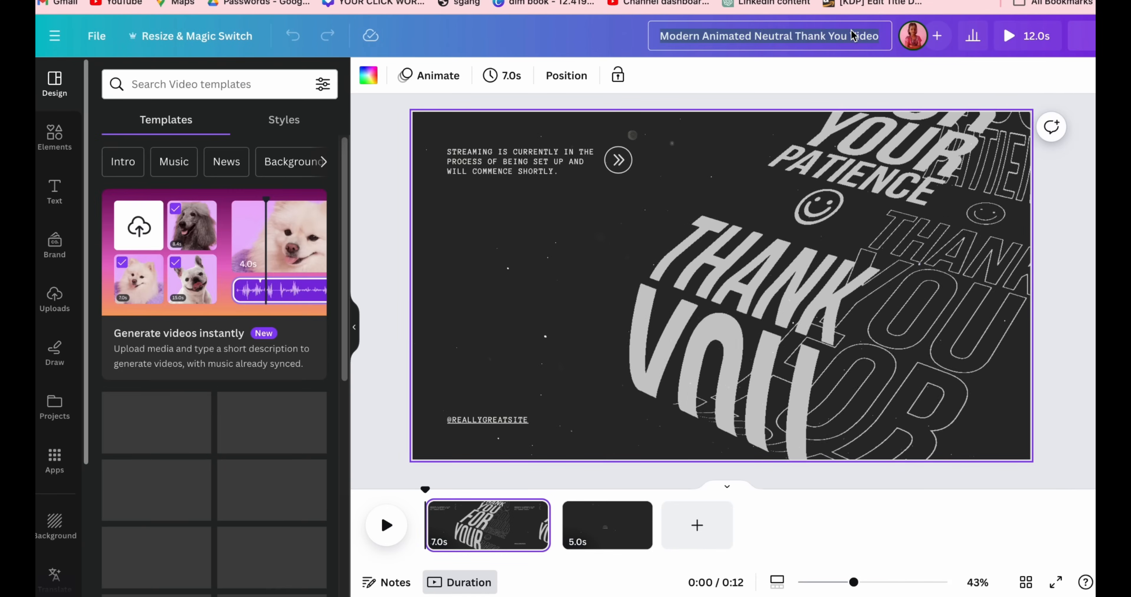
Step: Rename the video design "Video 01" and delete its template pages to leave one blank page
text(Vi)
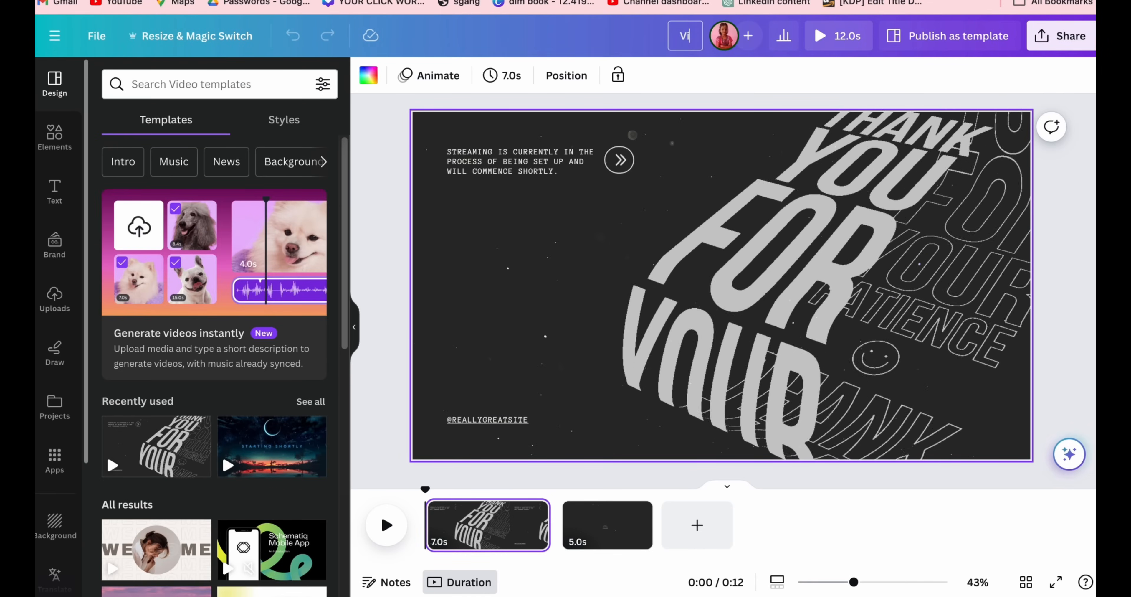
text(deo 01)
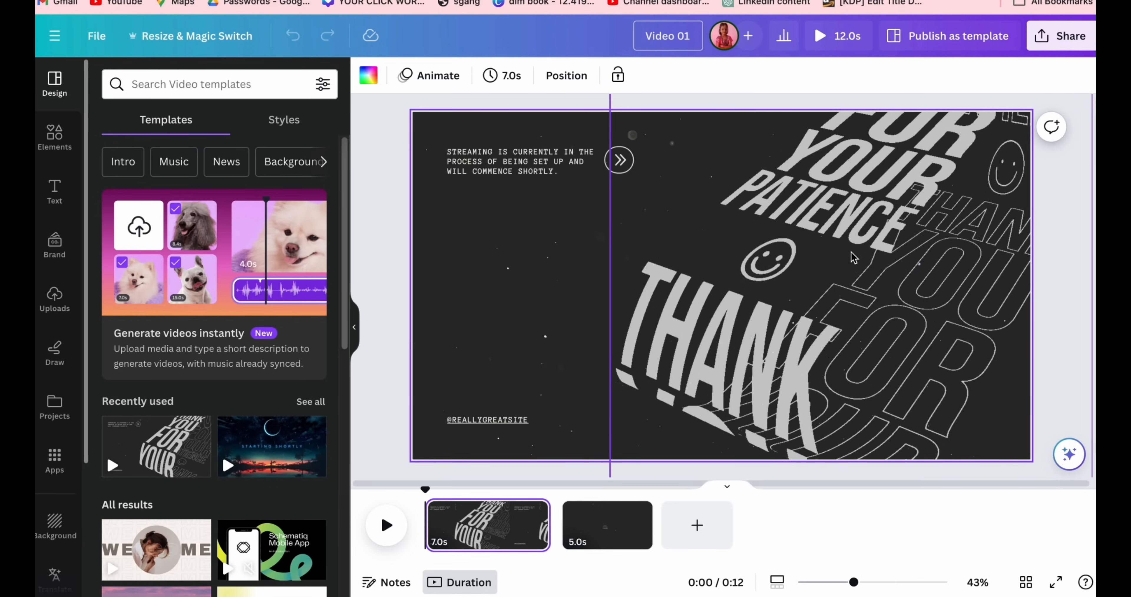
click(698, 525)
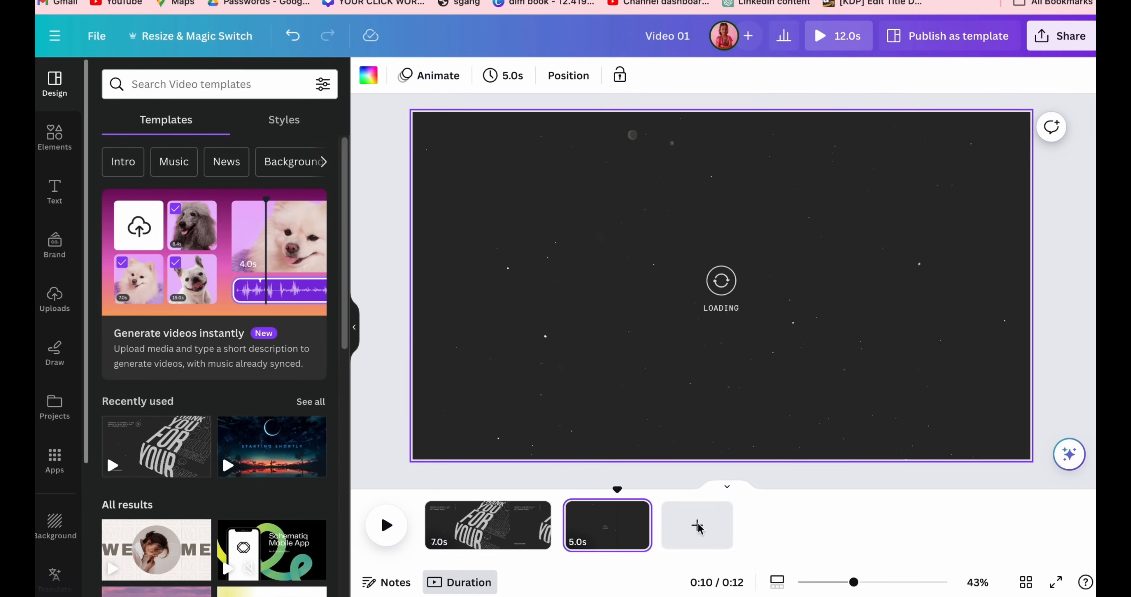
click(498, 539)
key(BackSpace)
key(BackSpace)
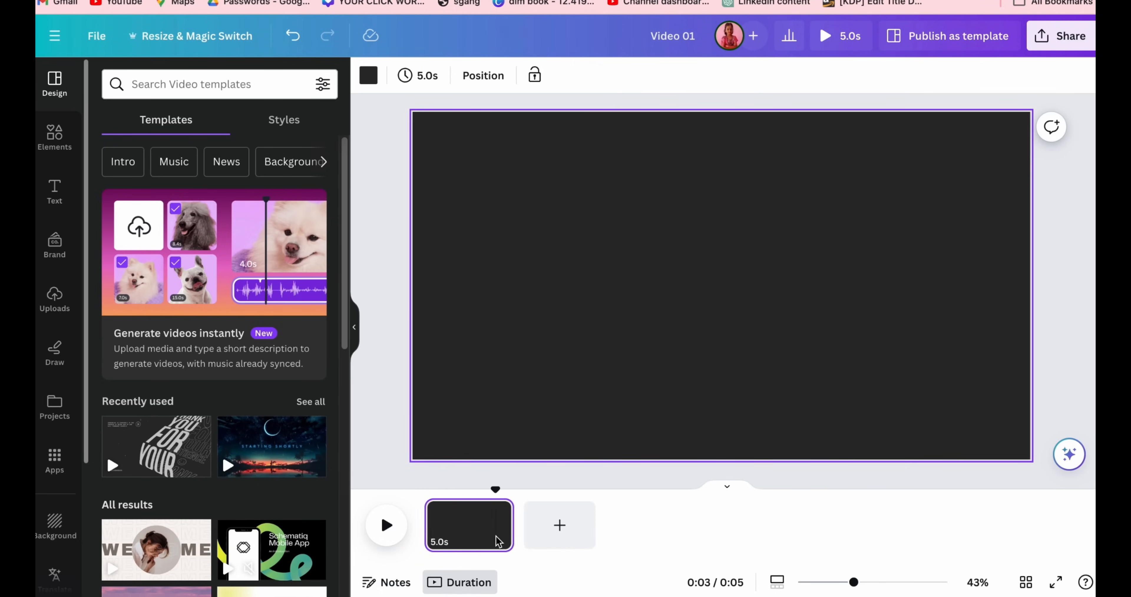
Step: Find a starry night-sky clip among the videos for "black", set it as the page background and preview it
click(368, 78)
click(54, 136)
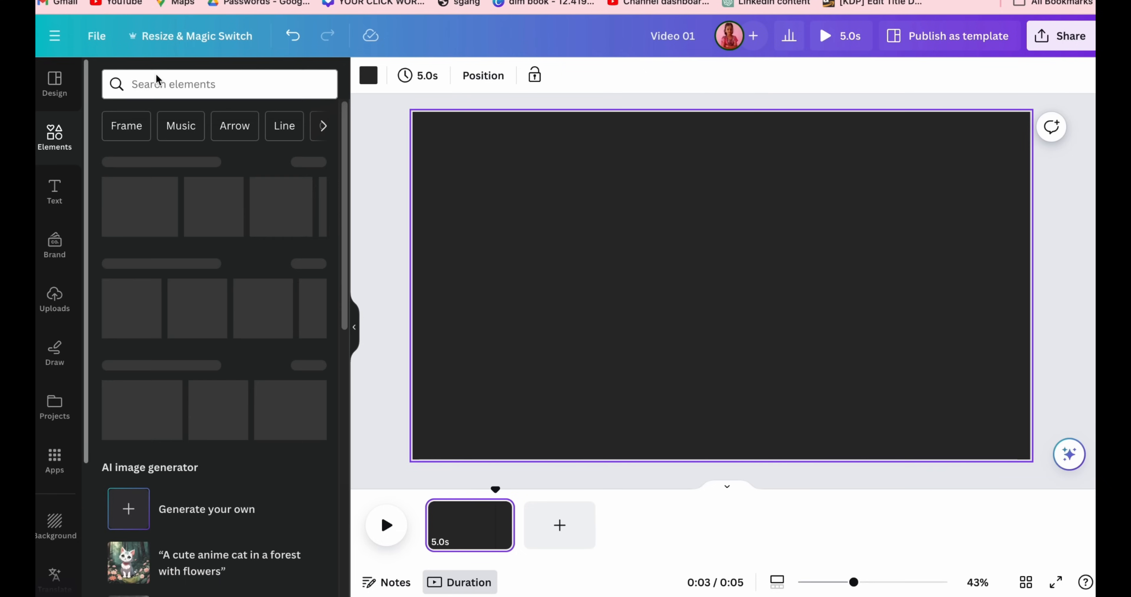
click(157, 79)
text(black)
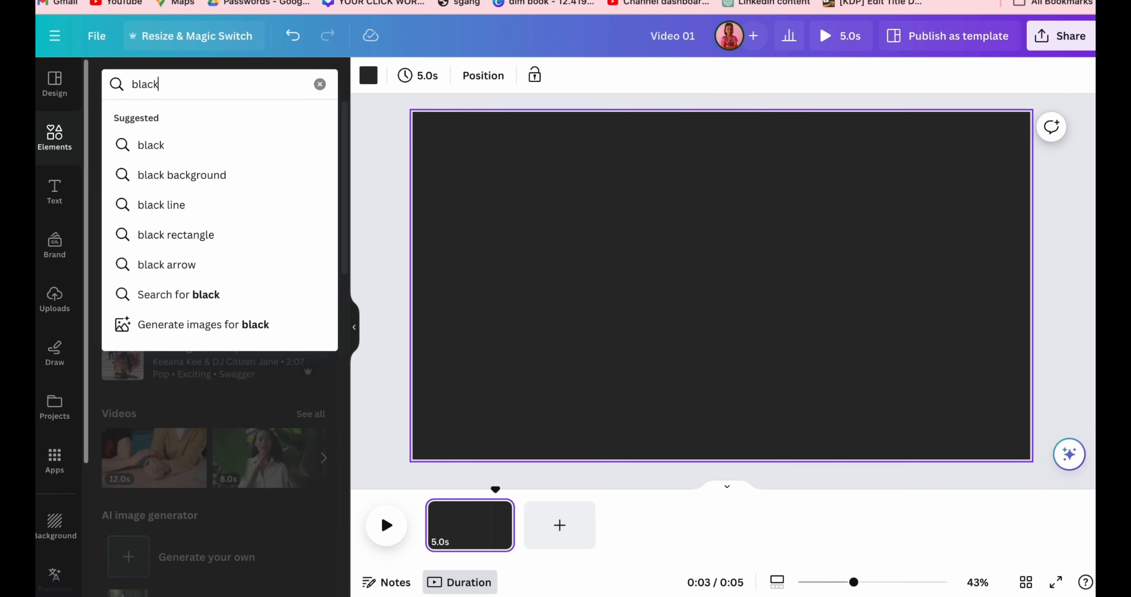
key(Return)
click(255, 119)
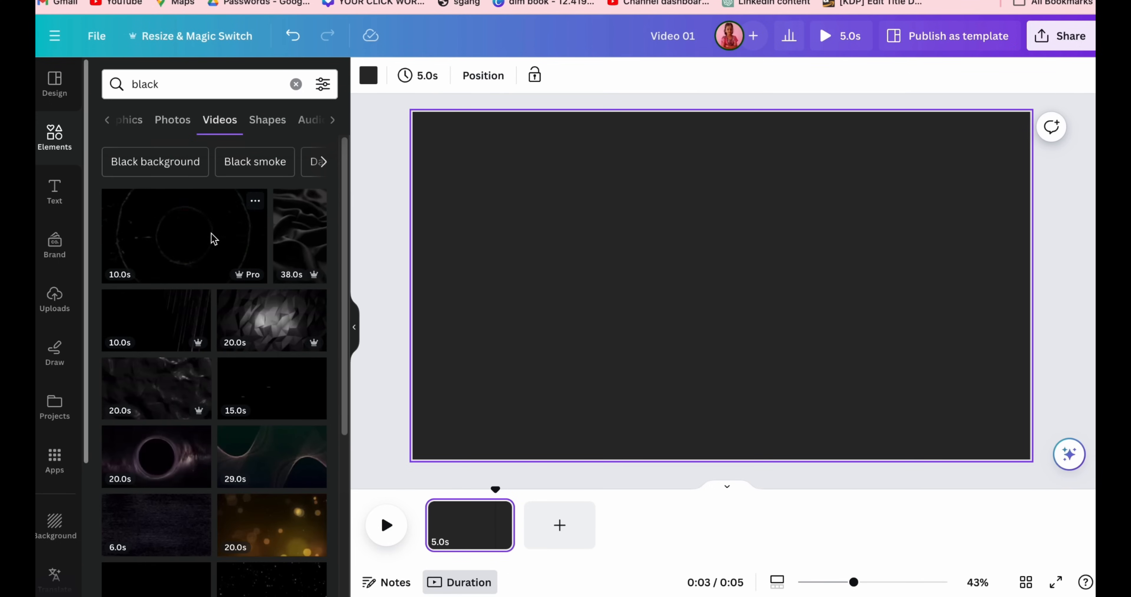
scroll(183, 489, down, 10)
click(183, 490)
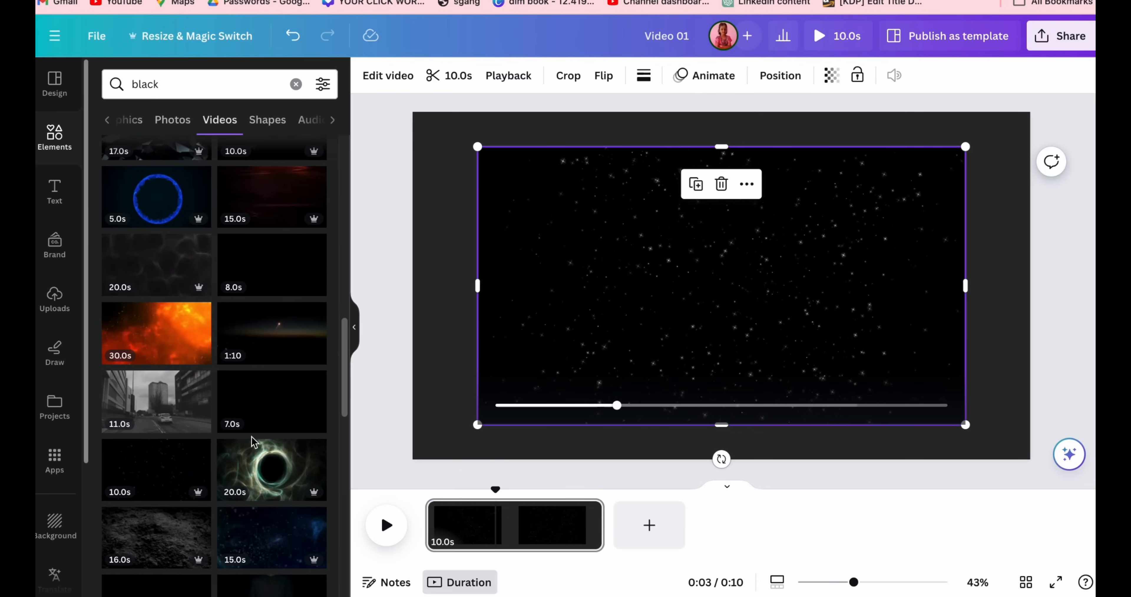
scroll(183, 489, down, 5)
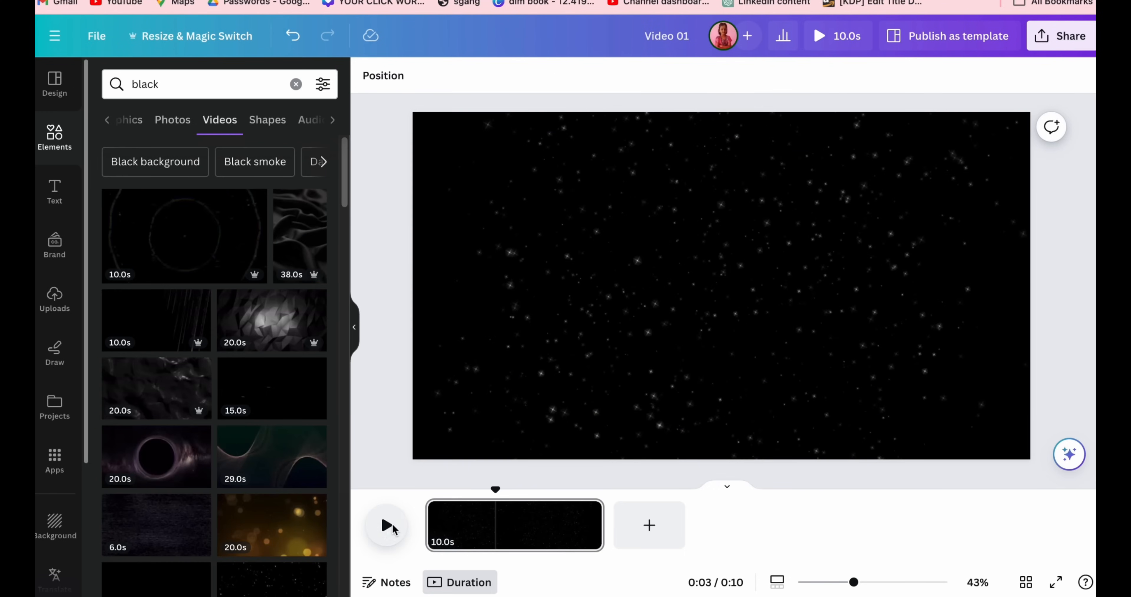
click(388, 525)
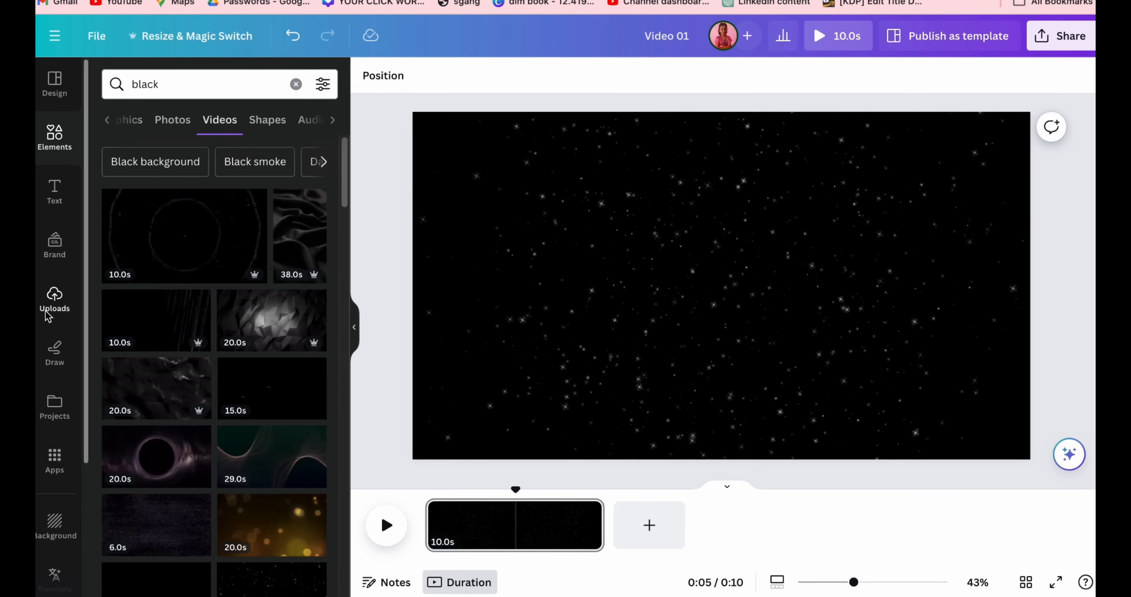
Step: Set the star video's transparency to 14 and the page background color behind it to Black #000000
click(666, 198)
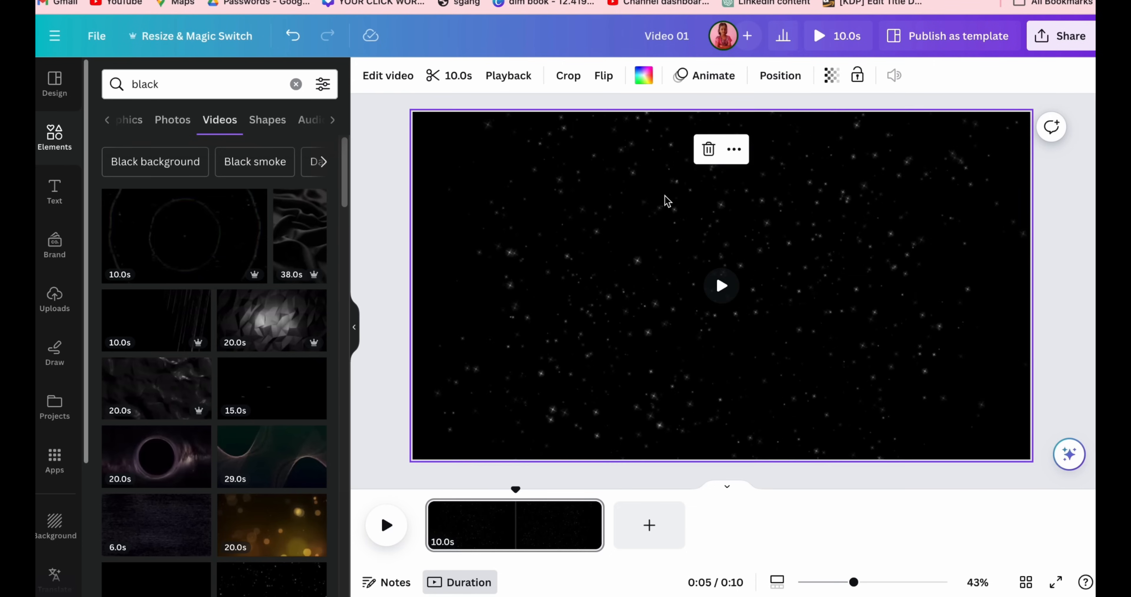
click(831, 75)
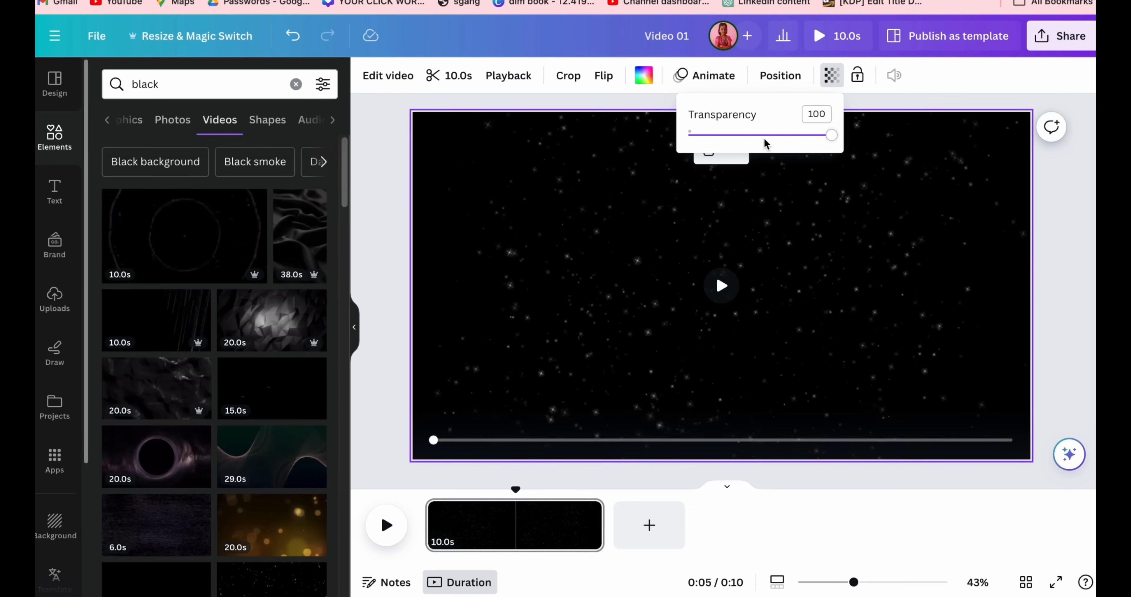
drag(832, 135, 705, 135)
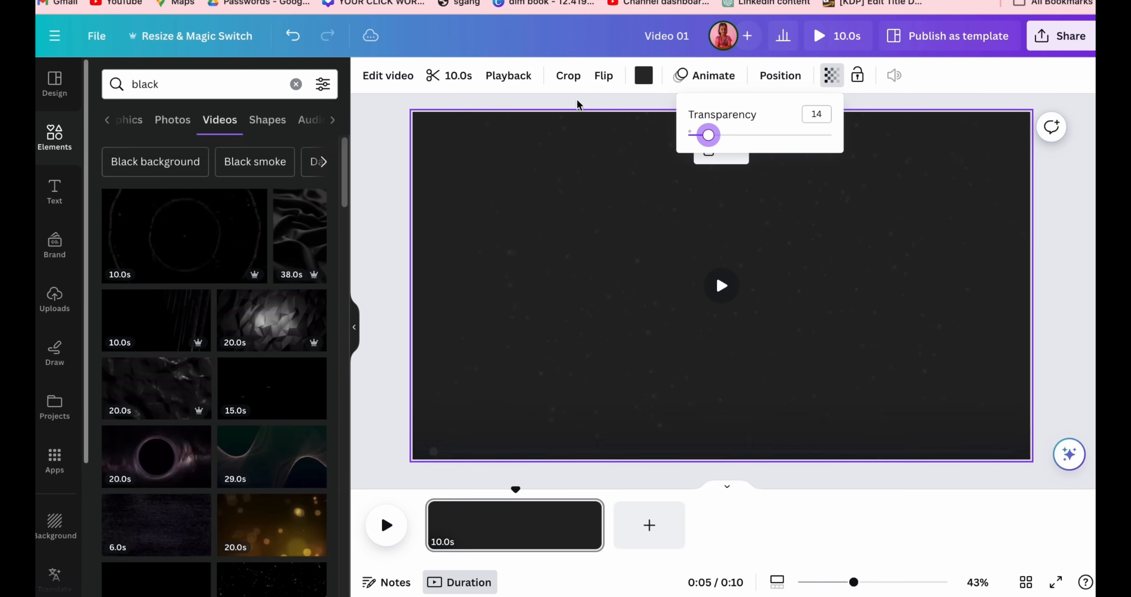
click(644, 76)
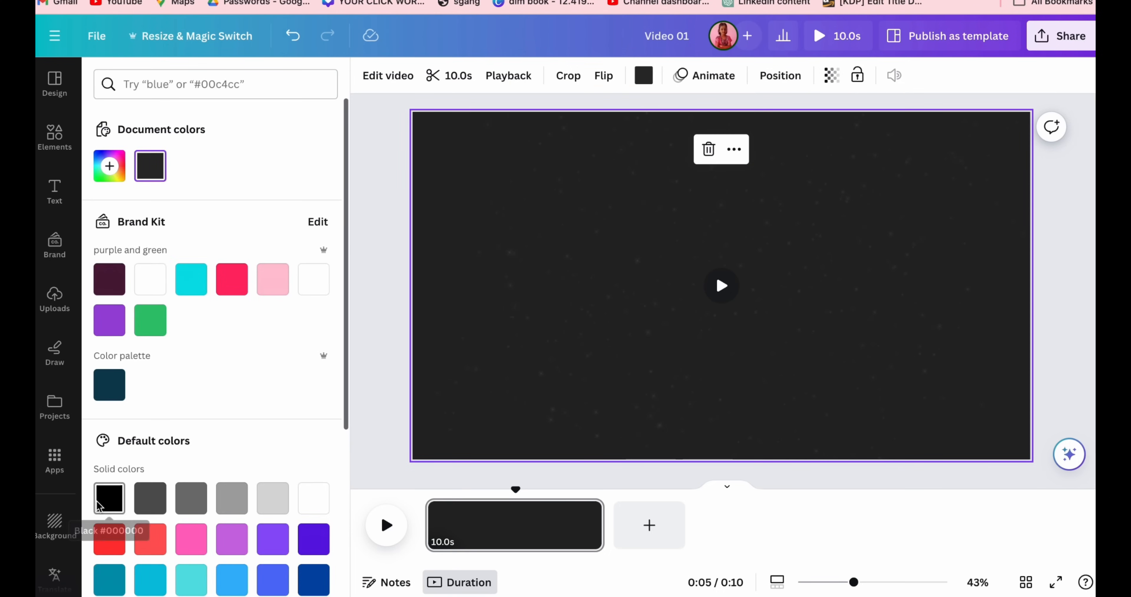
click(109, 498)
click(721, 285)
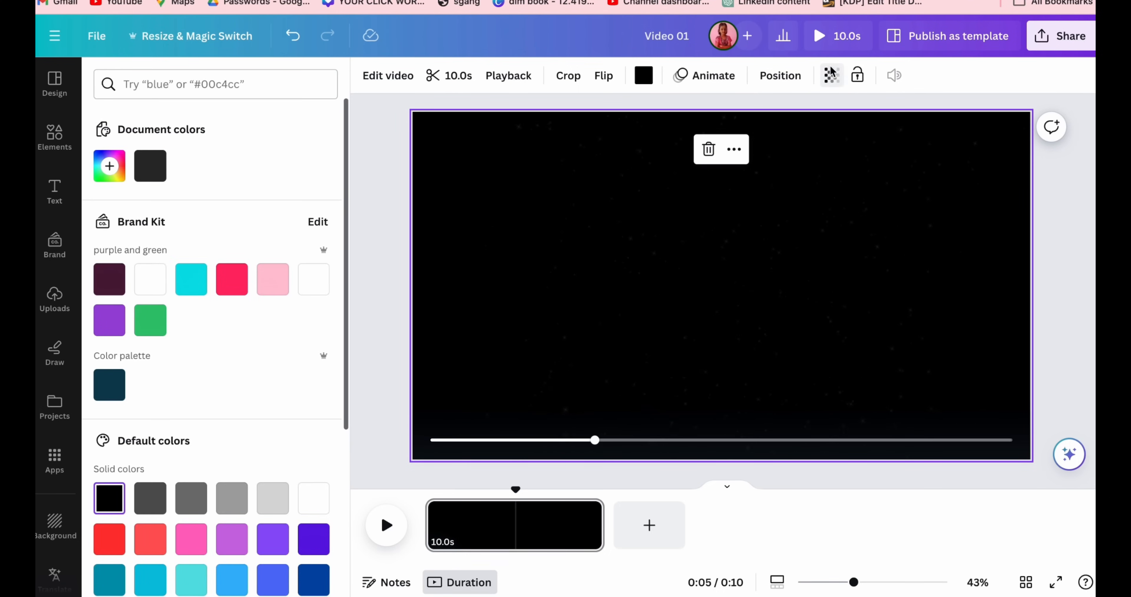
Step: Raise the star video's transparency value to roughly the middle of its range so the stars look softly dimmed
click(831, 75)
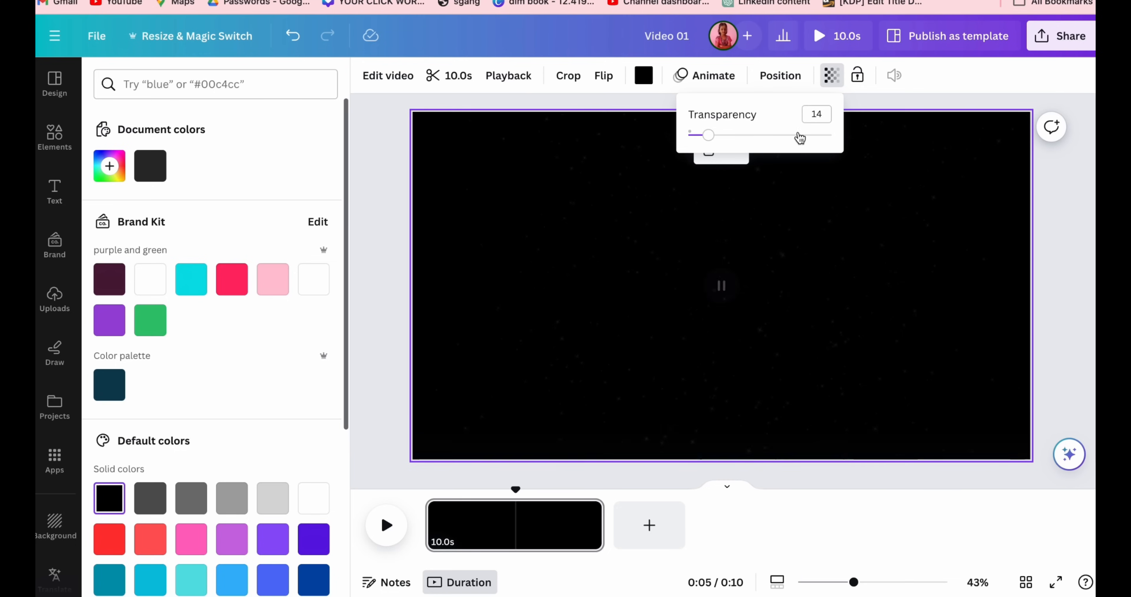
click(756, 136)
click(398, 285)
click(398, 285)
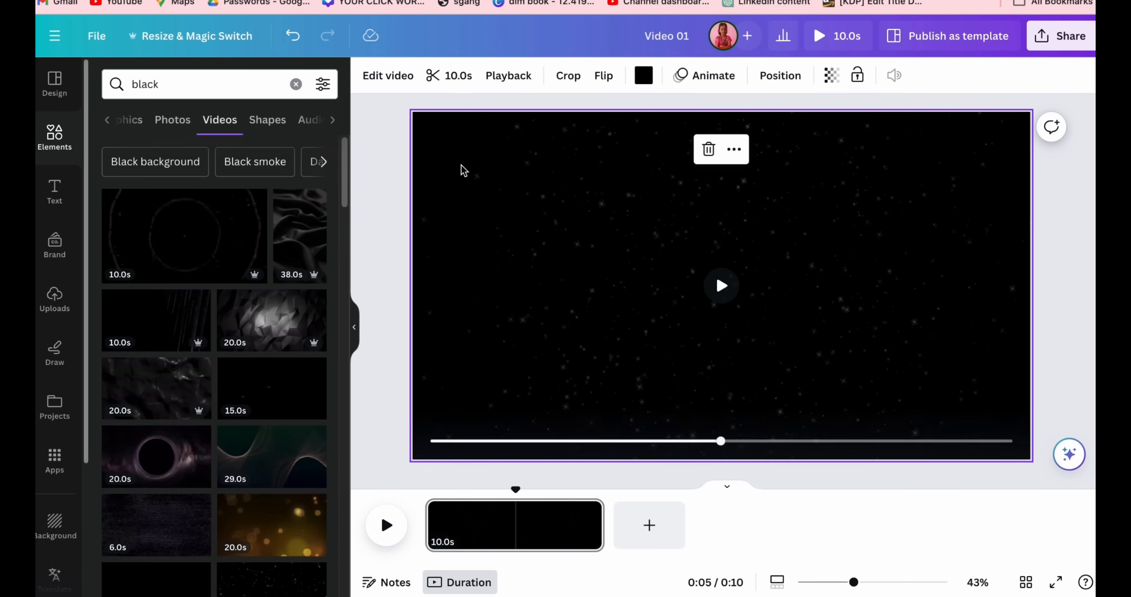
click(356, 327)
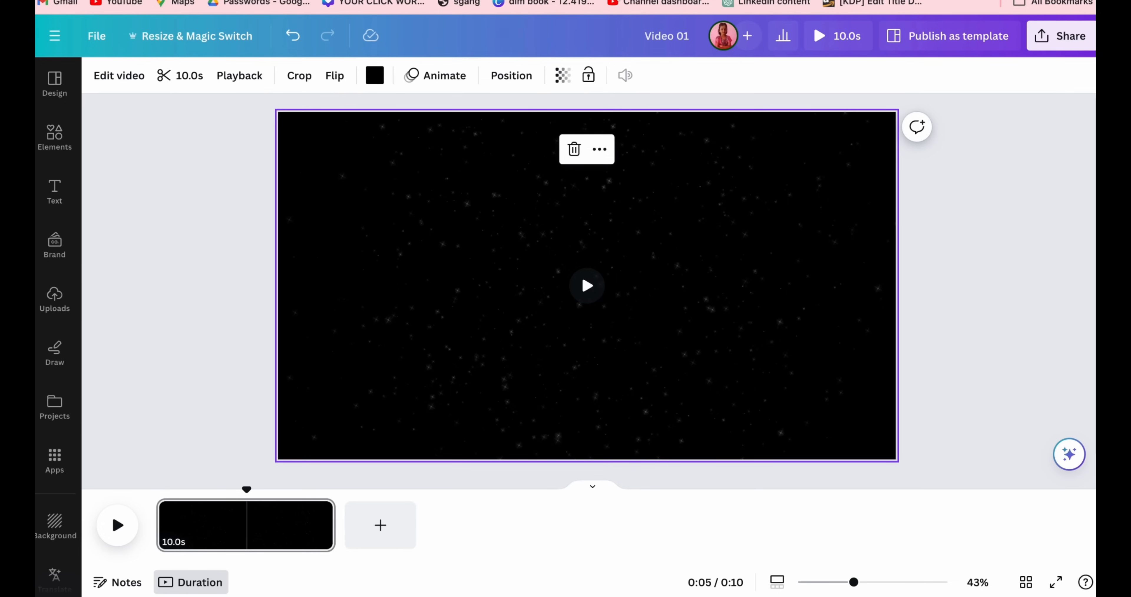
click(214, 286)
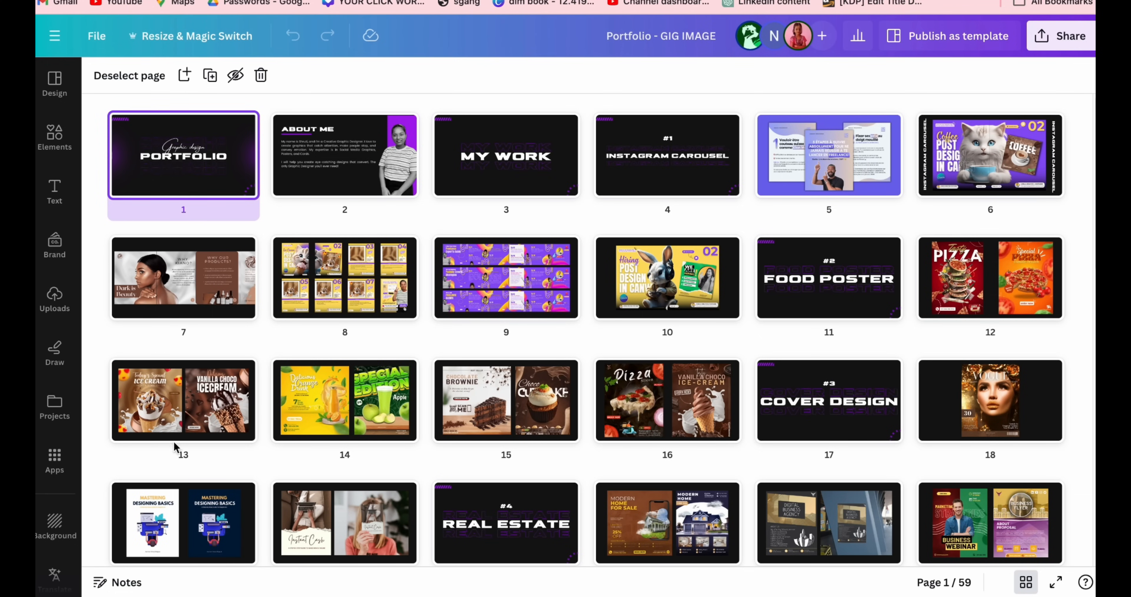
Step: Copy the grouped face wash and moisturizer posters from page 40 of the Portfolio - GIG IMAGE design into Video 01
scroll(402, 439, down, 10)
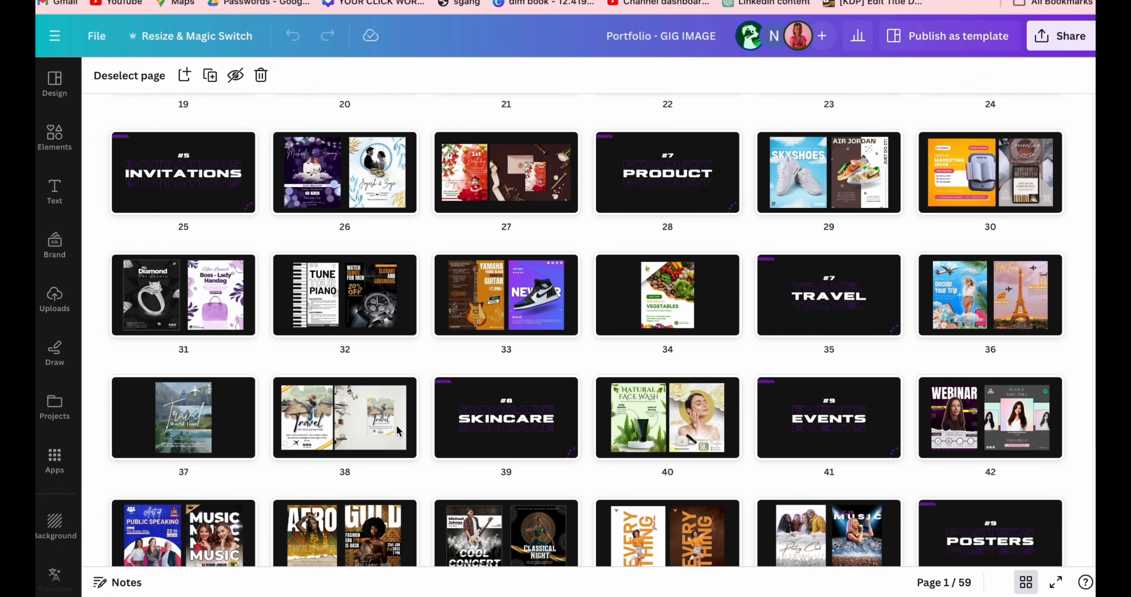
scroll(398, 430, down, 4)
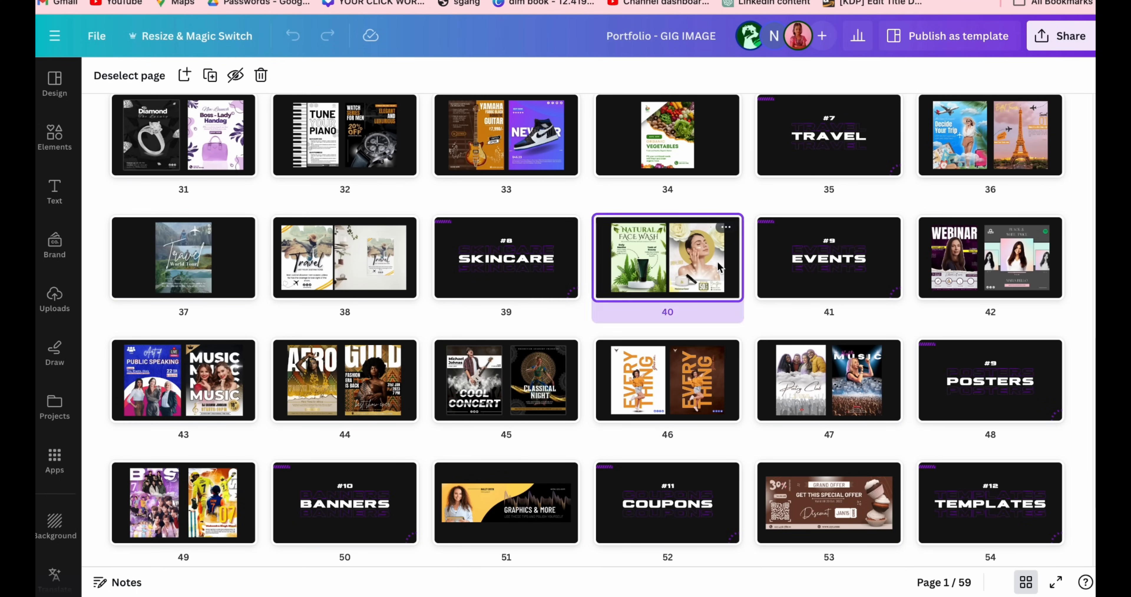
double_click(650, 263)
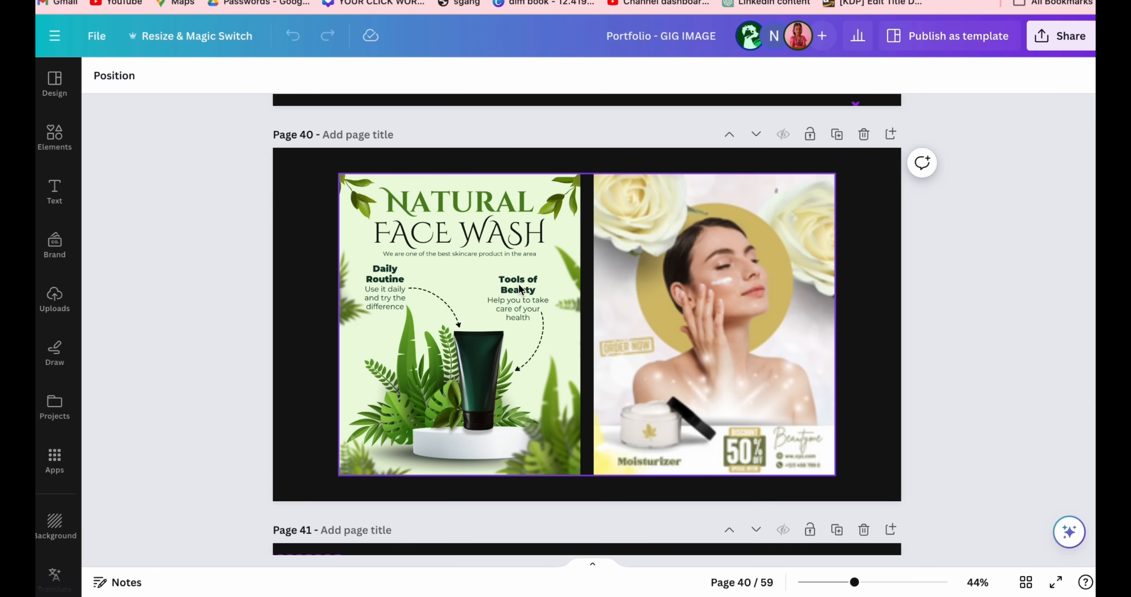
click(519, 284)
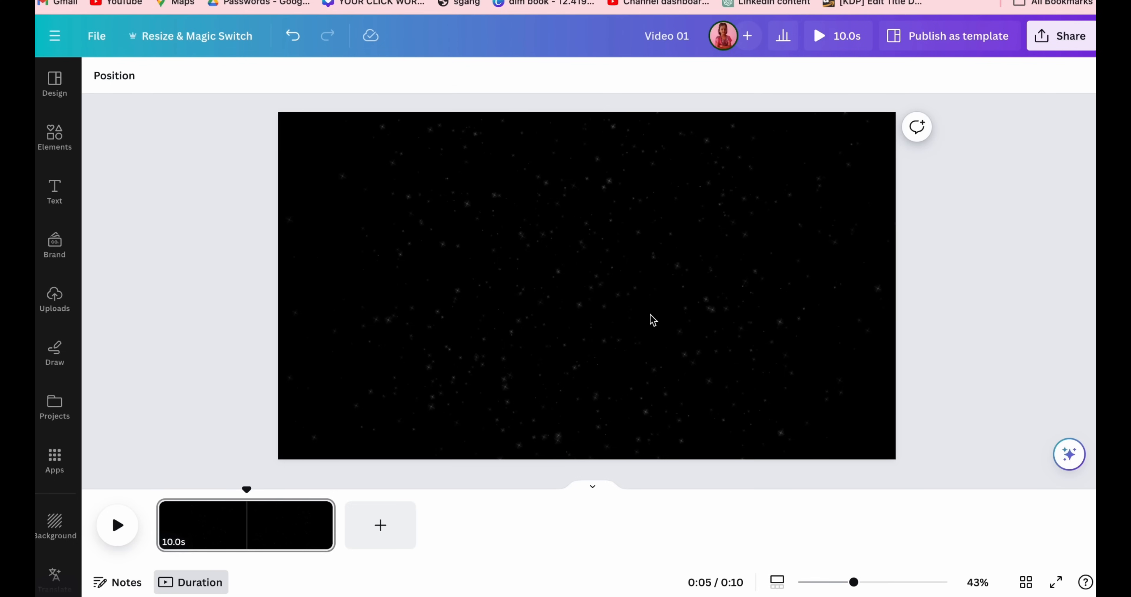
key(ctrl+v)
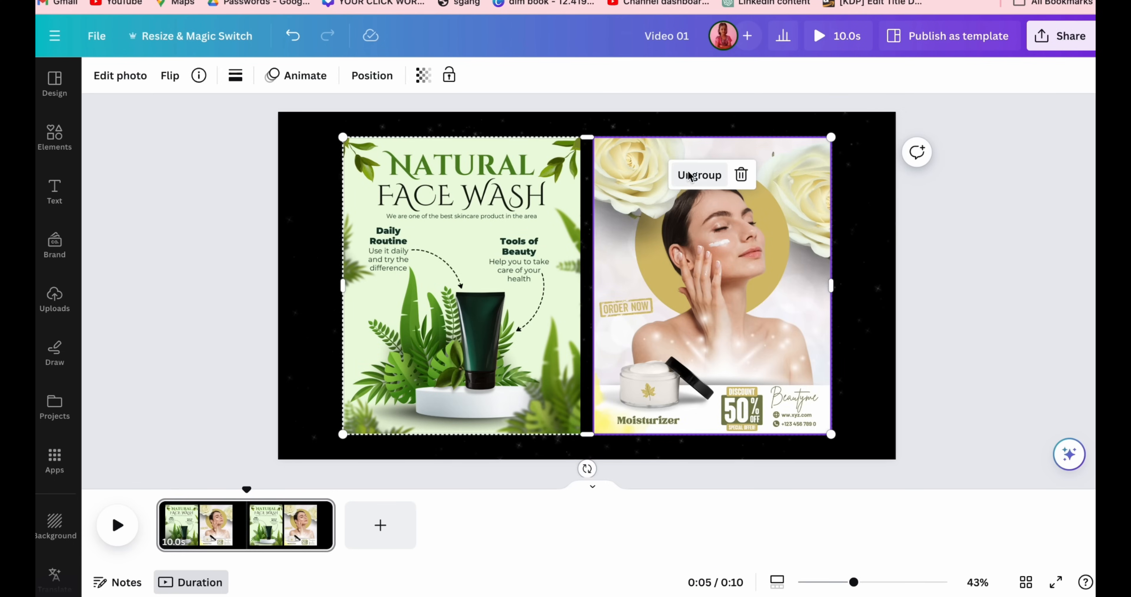
Step: Ungroup the two pasted skincare posters, scale them down together and shift them toward the page's left edge
click(698, 174)
click(868, 273)
drag(960, 296, 578, 134)
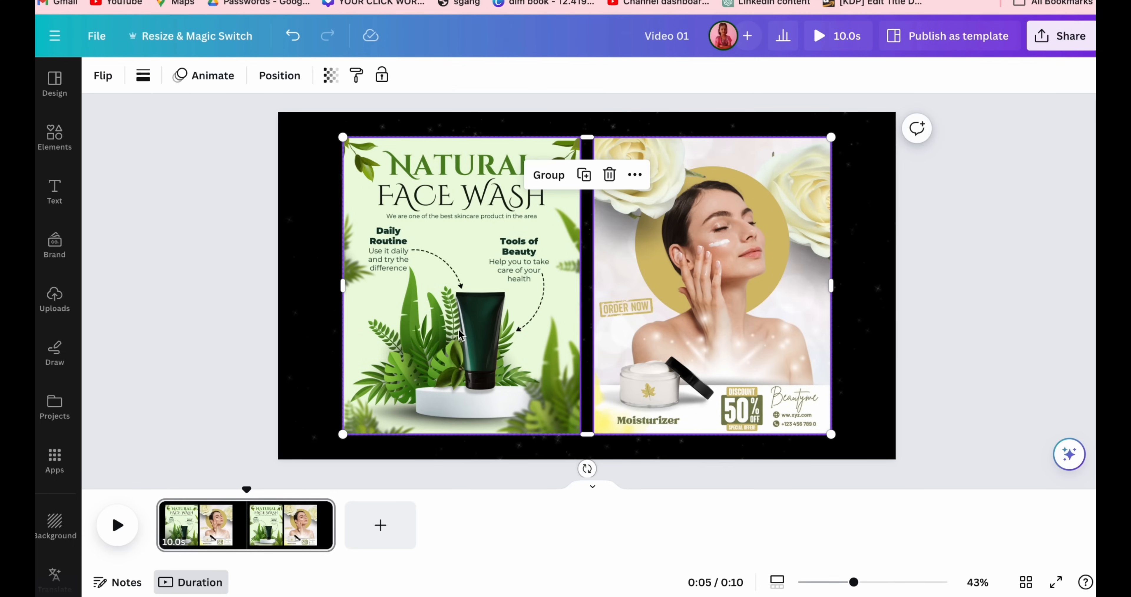
drag(830, 435, 769, 398)
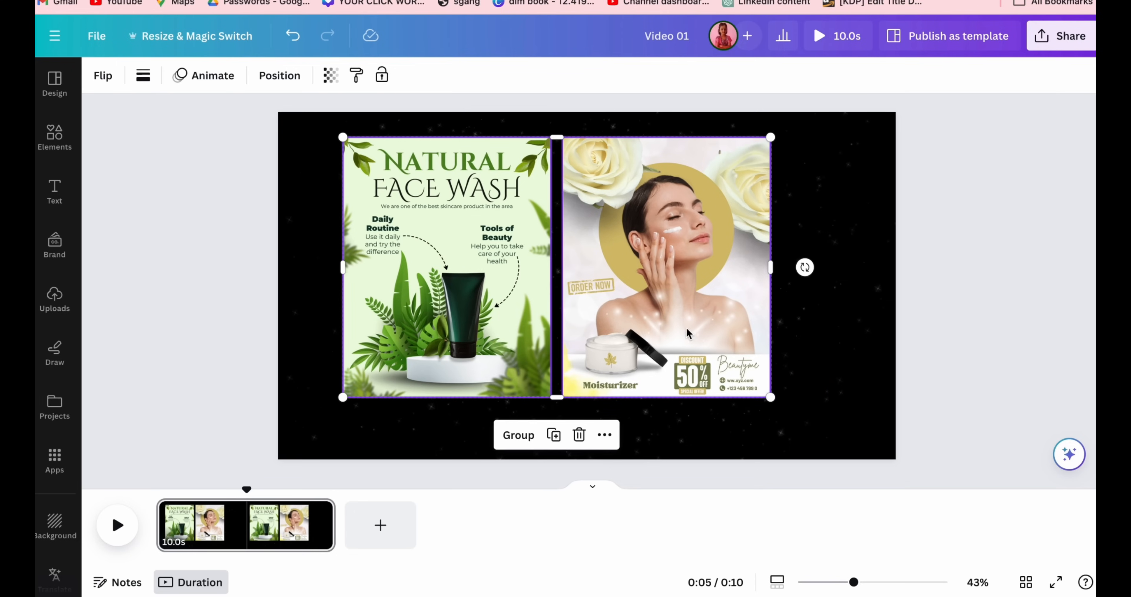
drag(677, 318, 637, 320)
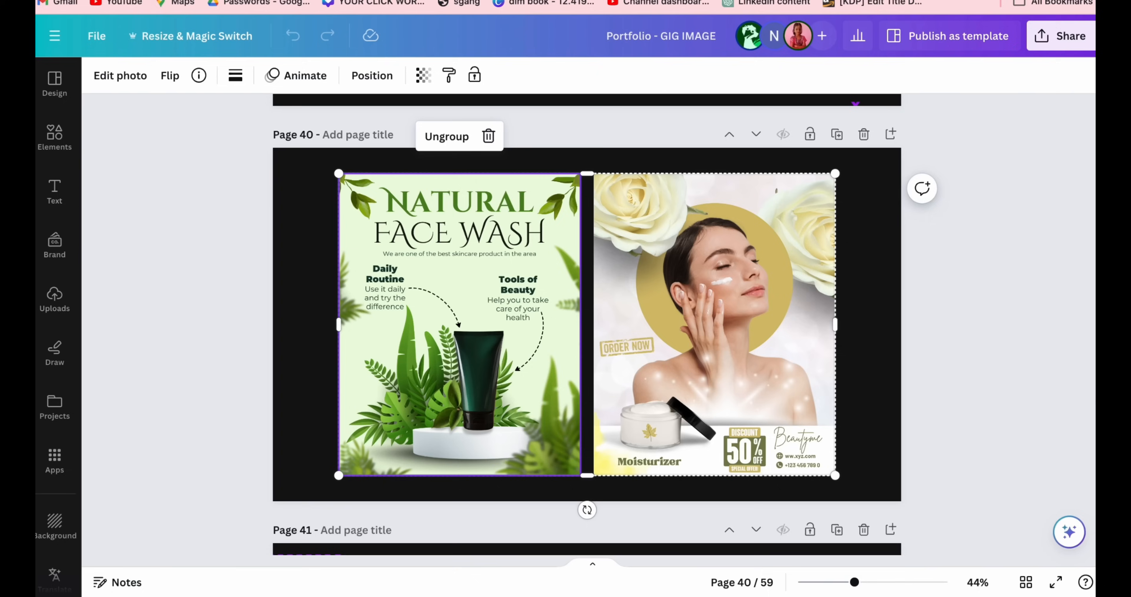
Step: Copy the Travel poster from page 38 of the portfolio design into Video 01, beside the moisturizer poster
scroll(679, 469, down, 10)
scroll(682, 471, up, 20)
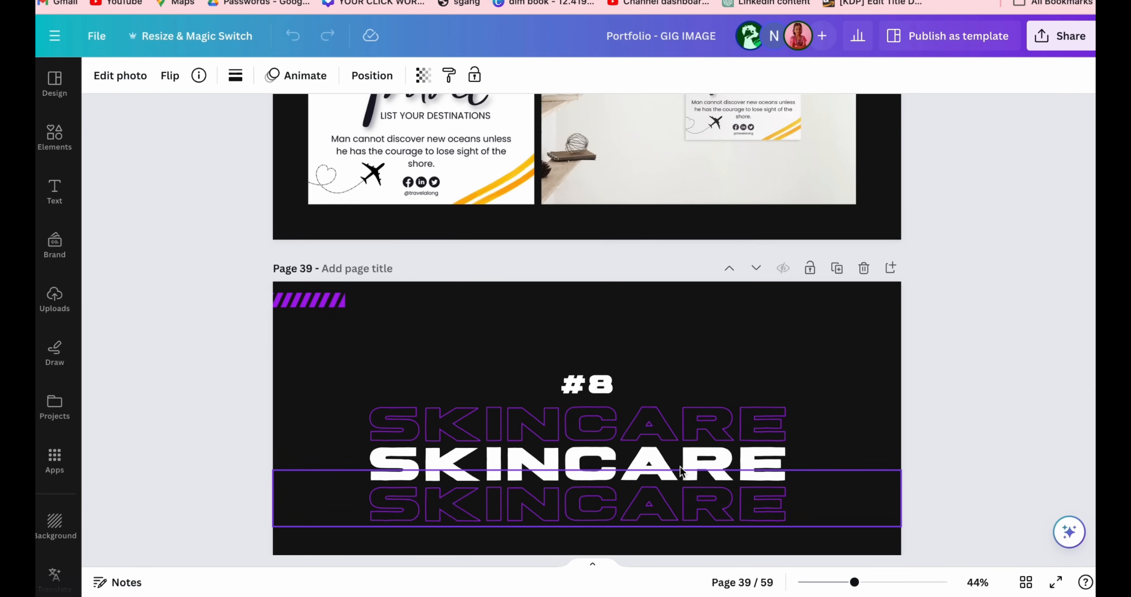
scroll(680, 466, up, 5)
scroll(385, 345, down, 3)
click(385, 345)
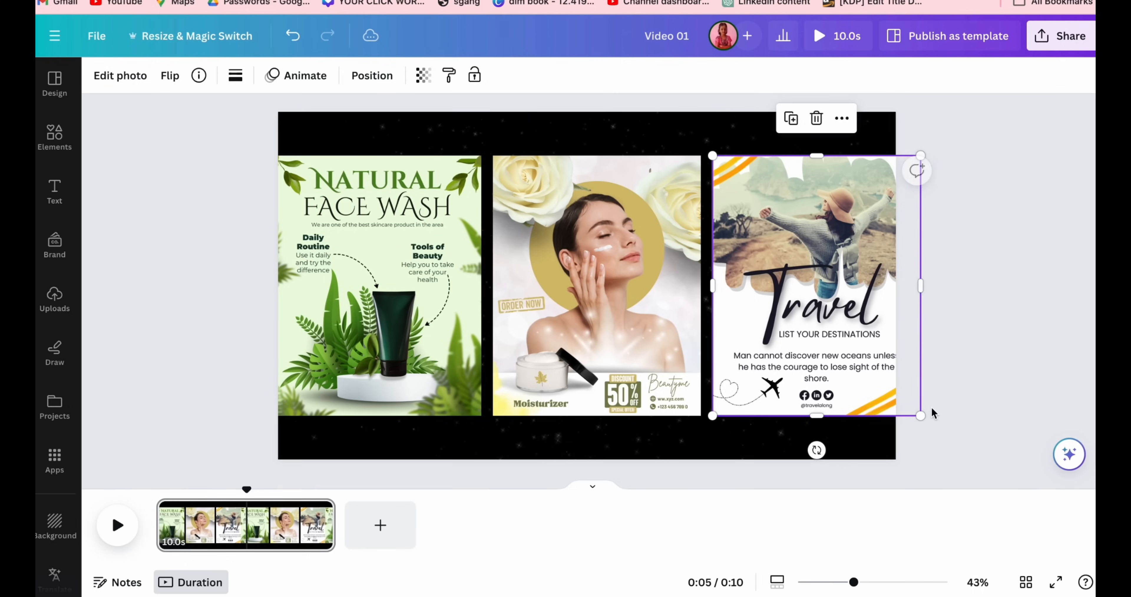
click(934, 413)
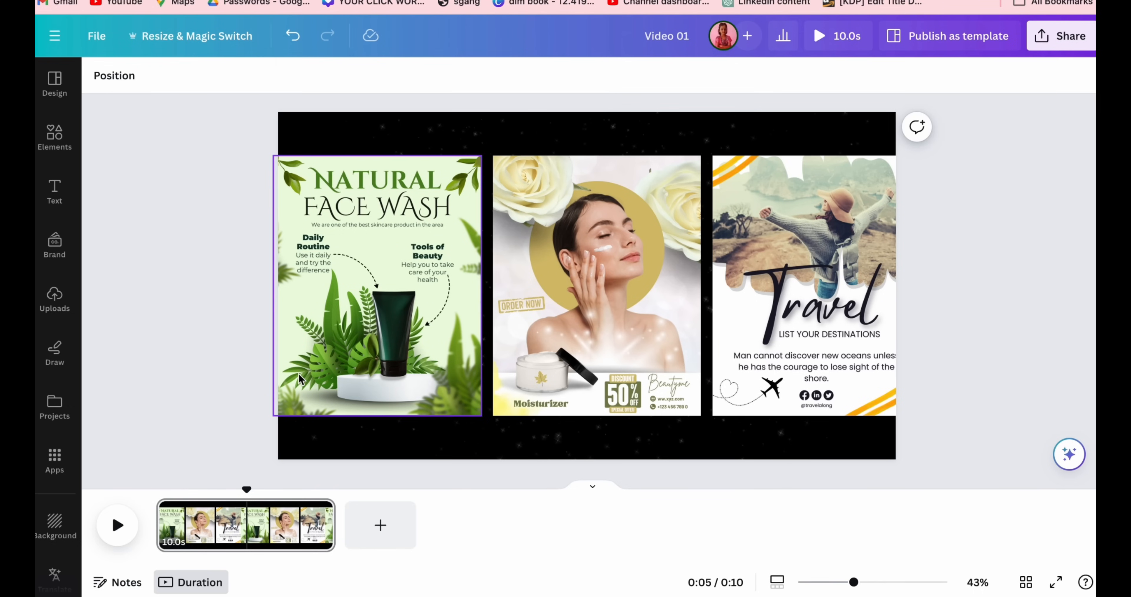
Step: Scale the three posters down together and center them so the row fits within the page width
drag(141, 338, 918, 341)
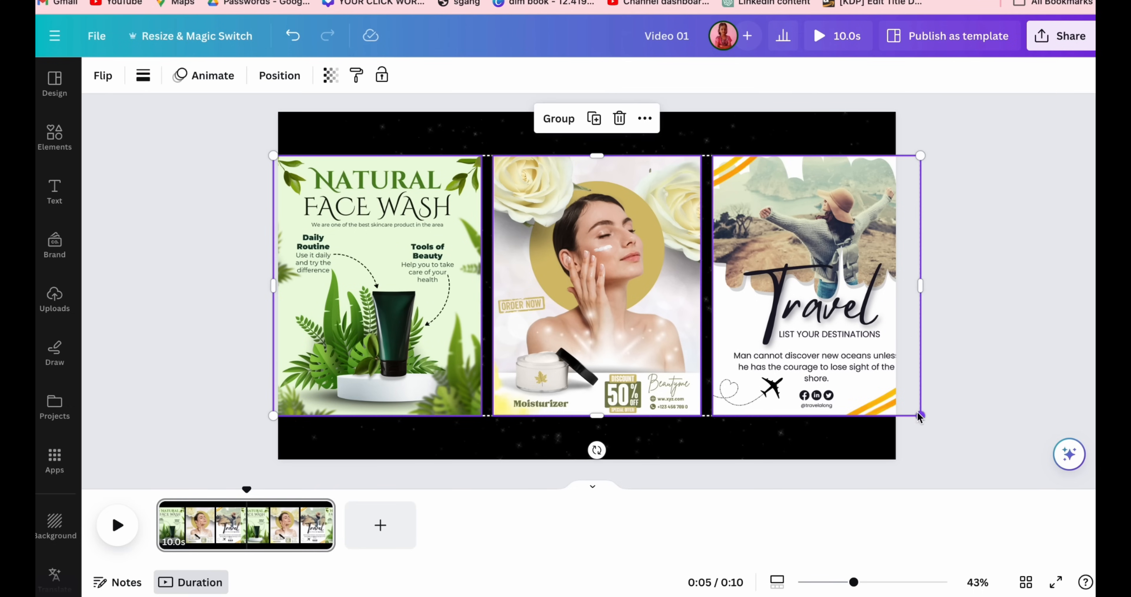
drag(919, 416, 881, 404)
mouse_move(802, 381)
mouse_down()
mouse_move(811, 391)
mouse_move(799, 383)
mouse_up()
click(950, 367)
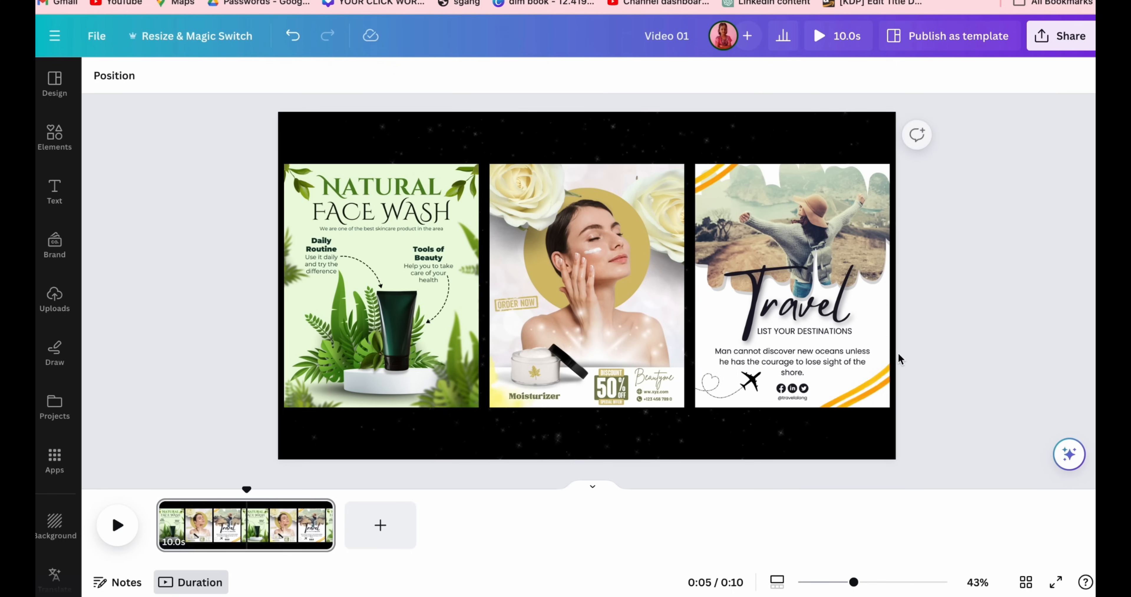
Step: Show rulers and guides, and place vertical guides at 624 and along the Travel poster's left edge
click(104, 35)
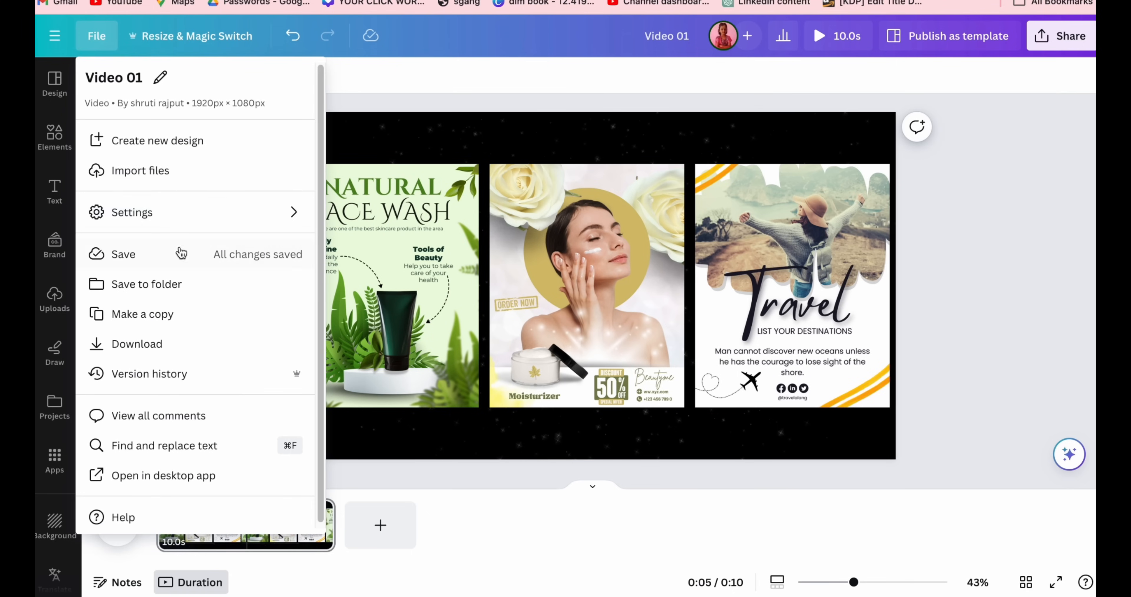
mouse_move(225, 216)
click(382, 213)
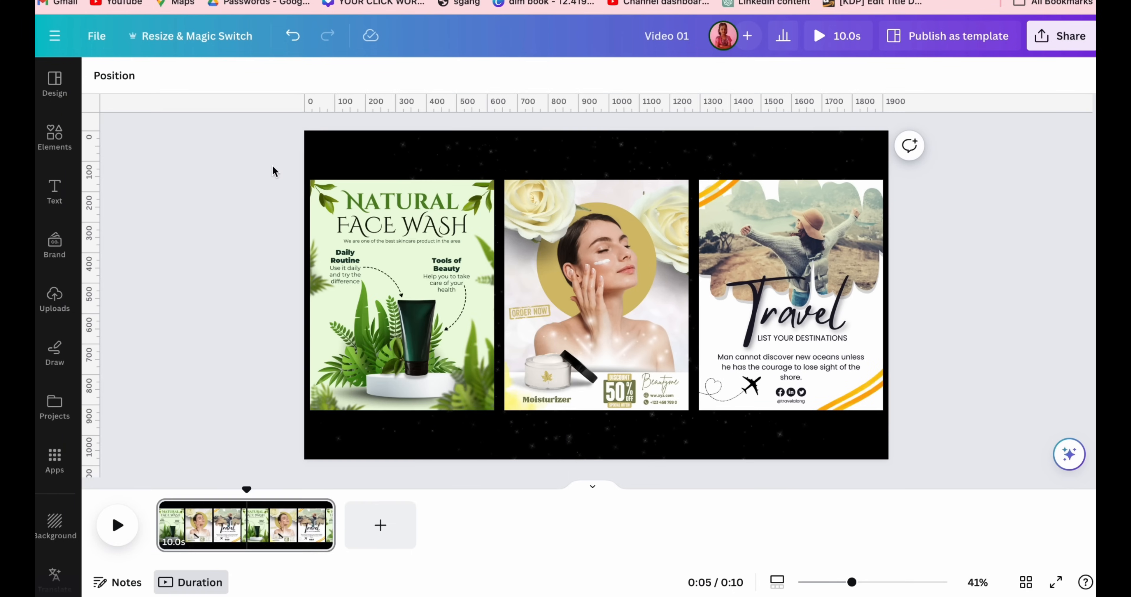
drag(97, 195, 499, 171)
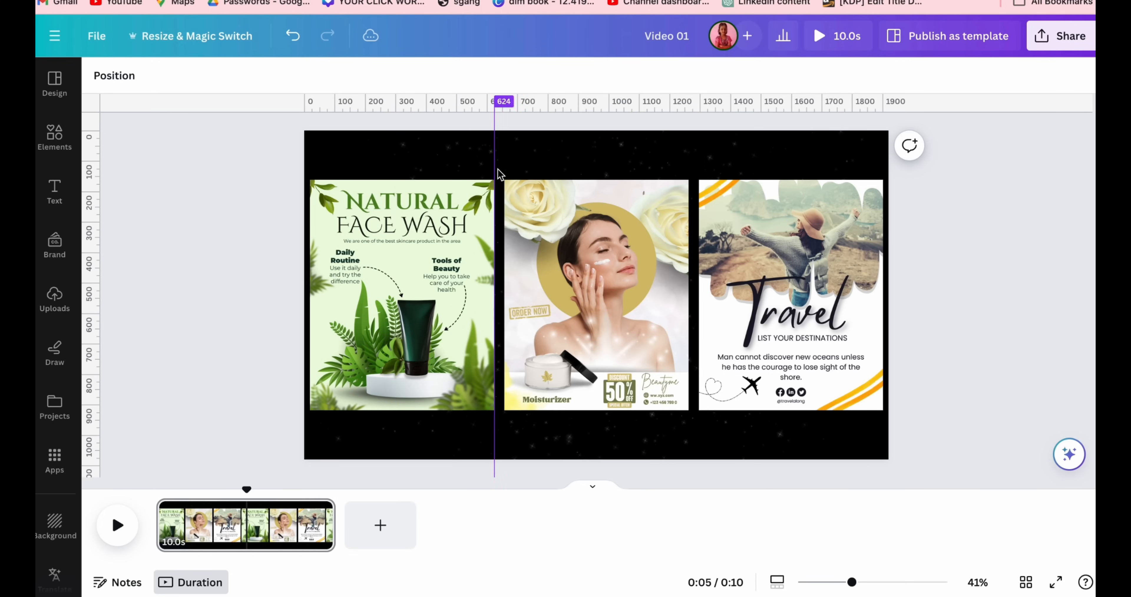
drag(94, 162, 699, 147)
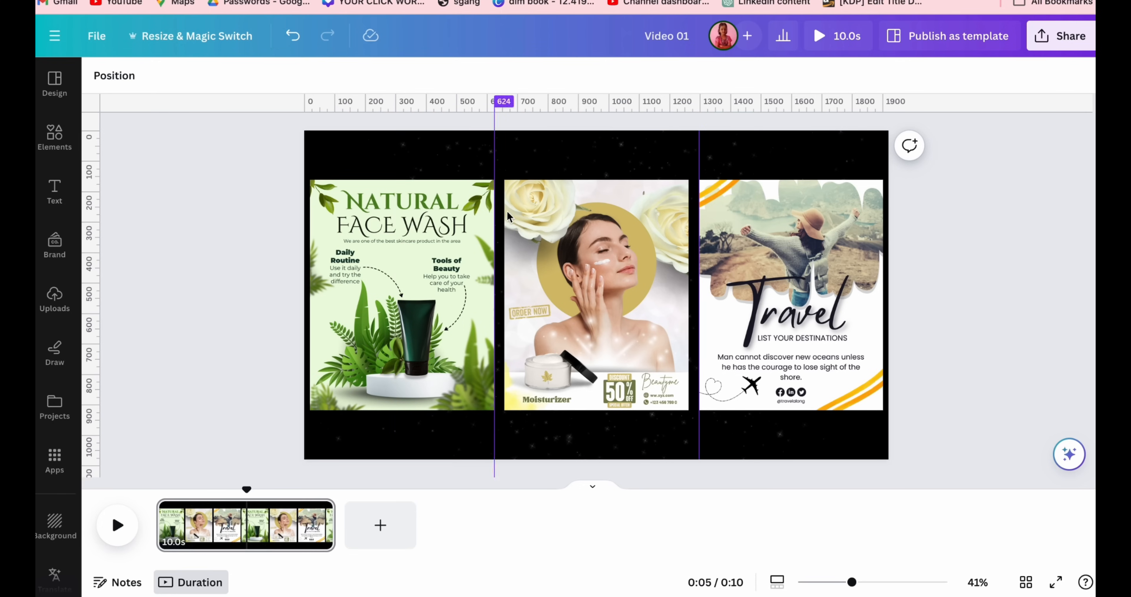
Step: Enlarge the middle moisturizer poster on both sides so it fills the width between the two vertical guides
click(536, 217)
drag(510, 188, 500, 173)
drag(688, 416, 698, 428)
Step: Move the Travel and face wash posters outward from the middle one and mark their inner edges with vertical guides
click(793, 331)
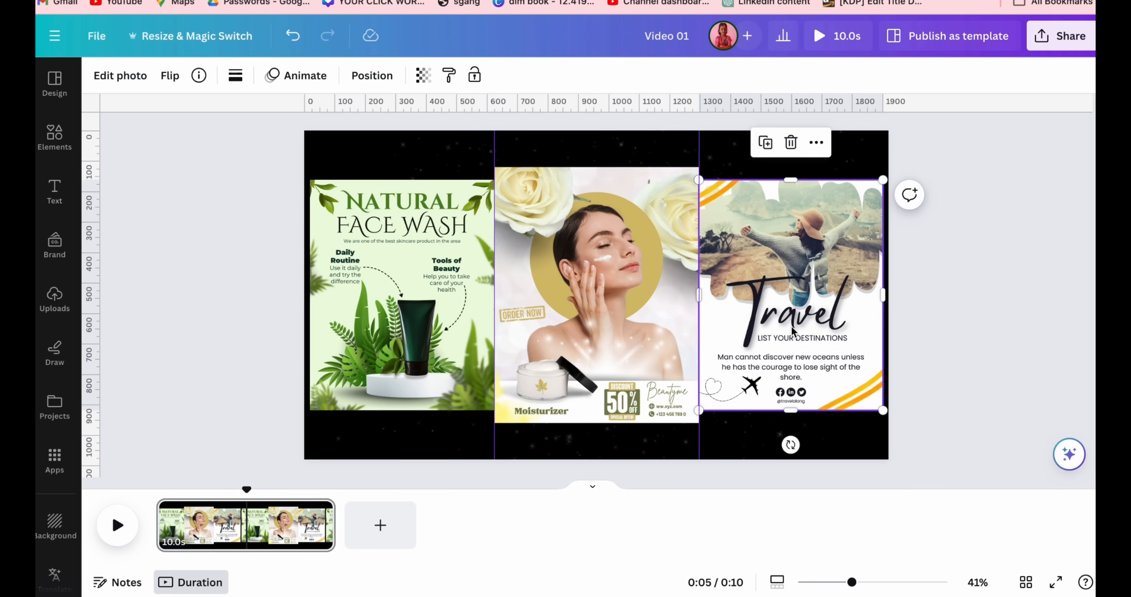
drag(790, 330, 802, 323)
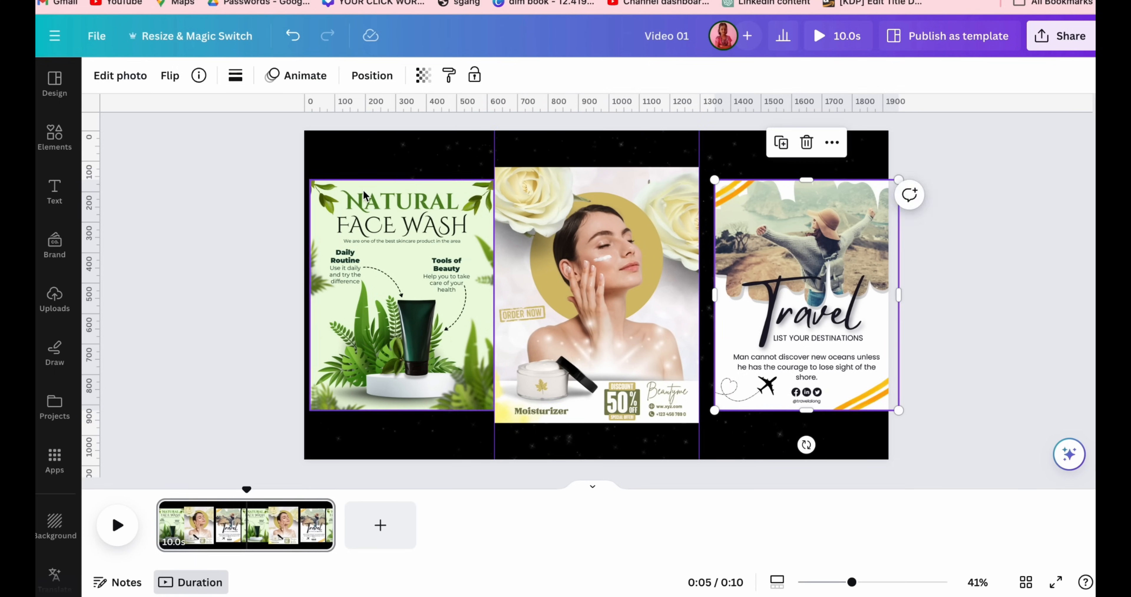
drag(92, 237, 715, 226)
drag(421, 248, 408, 248)
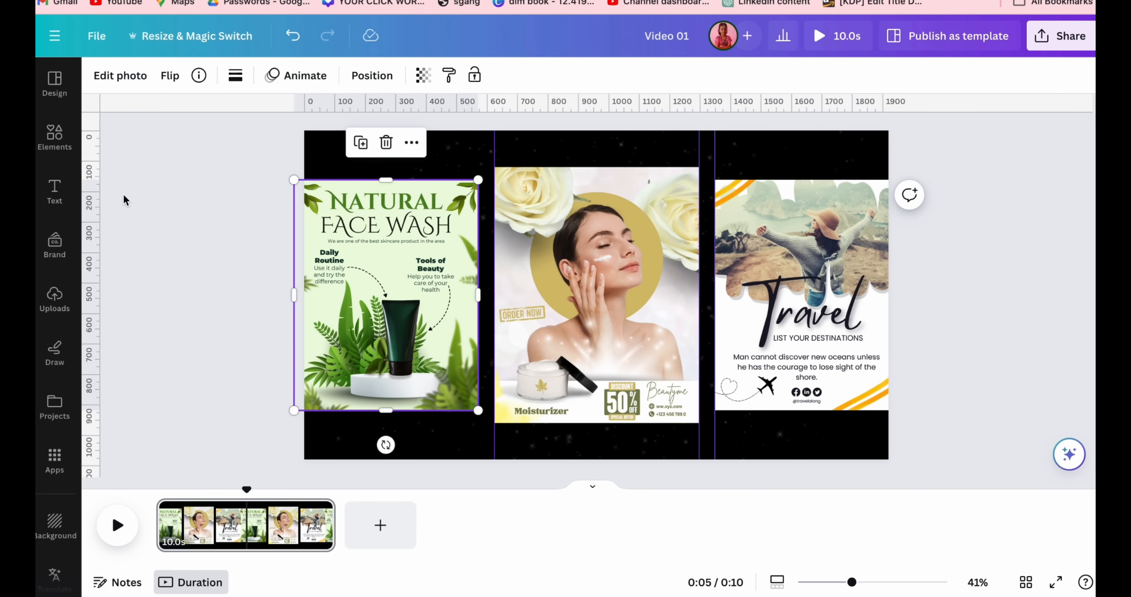
drag(94, 199, 478, 200)
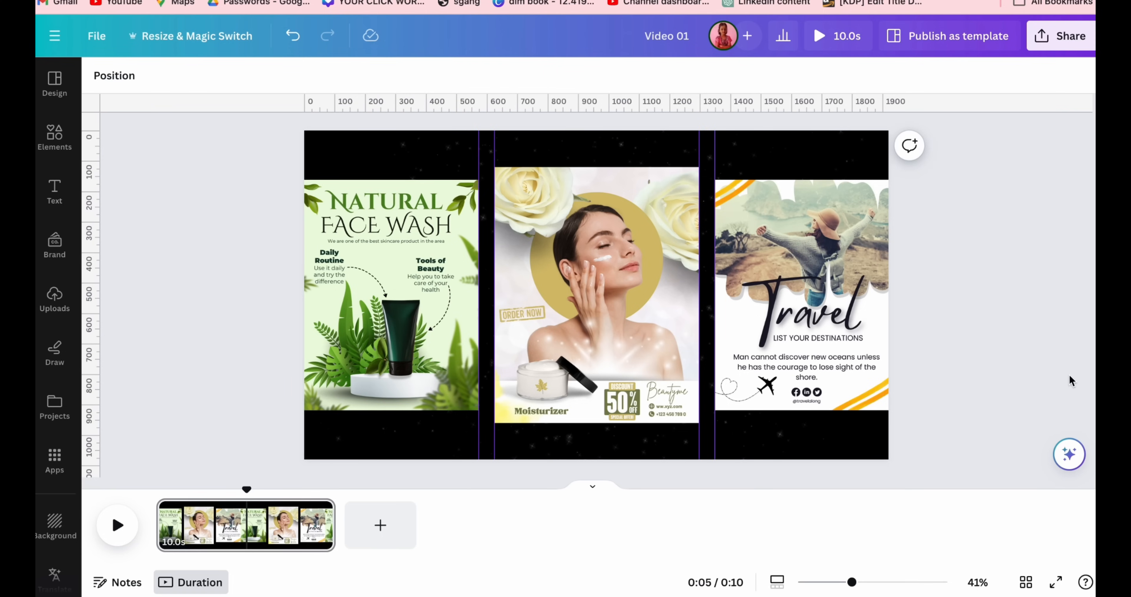
Step: Place horizontal guides along the top and bottom edges of the side posters and of the larger middle poster
drag(469, 115, 471, 181)
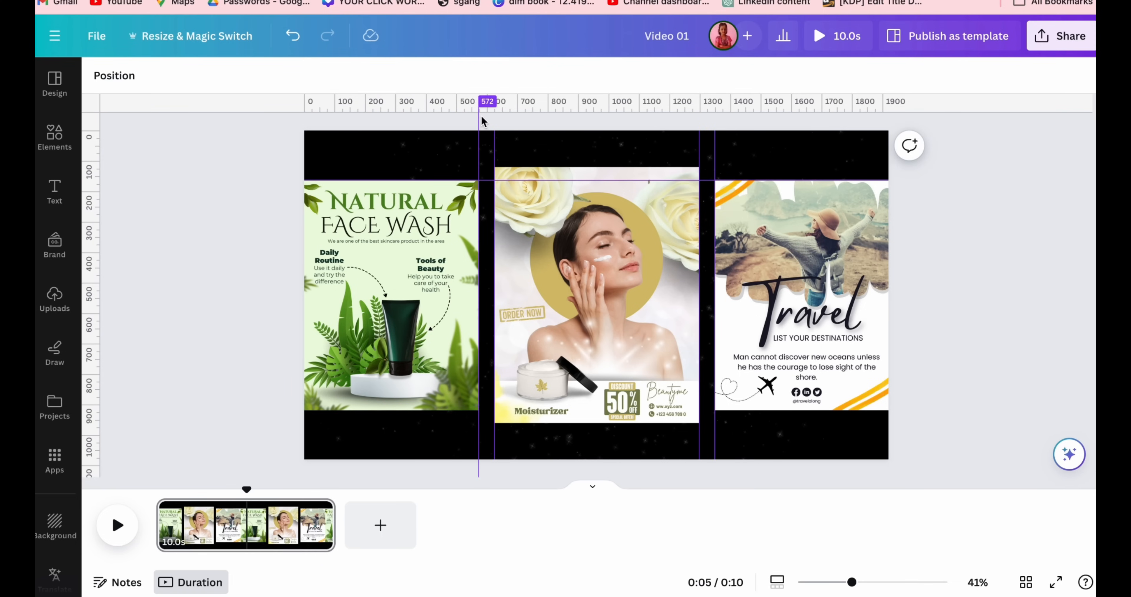
drag(424, 106, 425, 410)
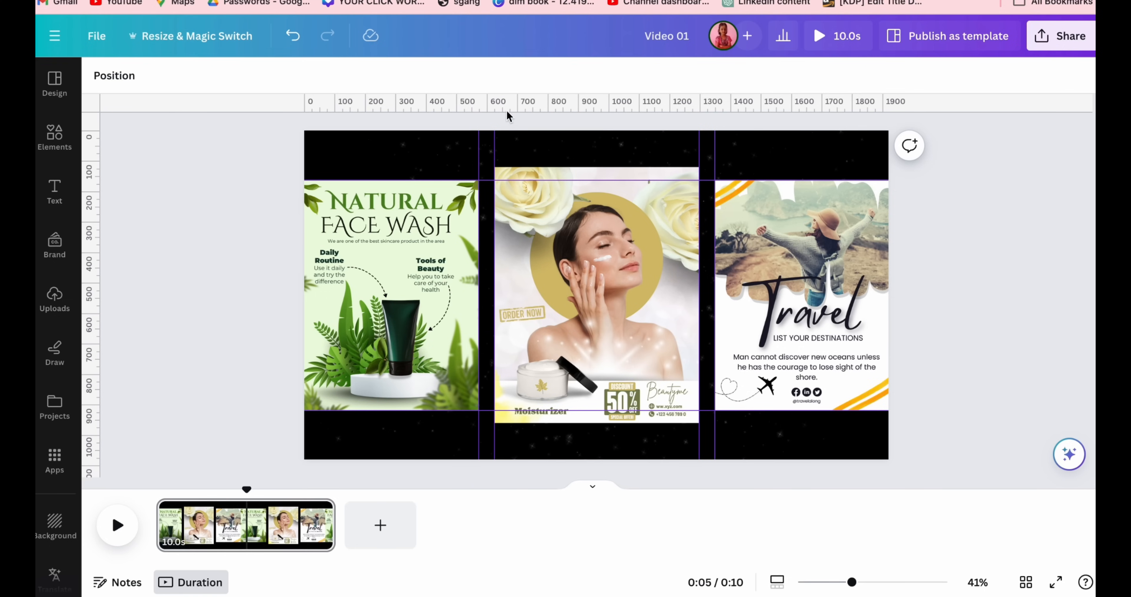
drag(521, 107, 521, 167)
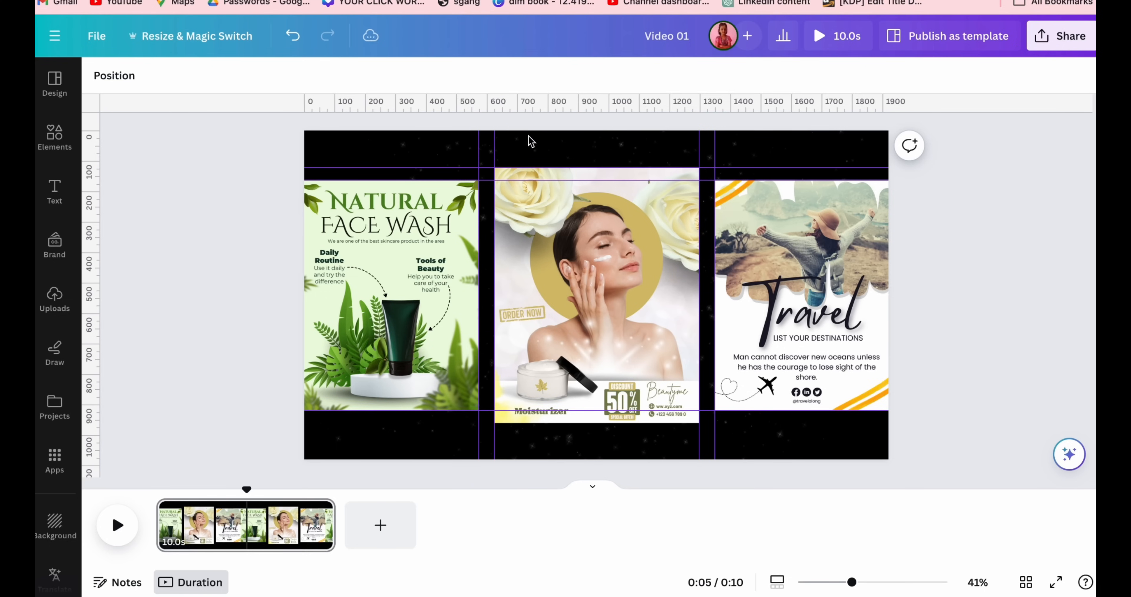
drag(548, 115, 550, 423)
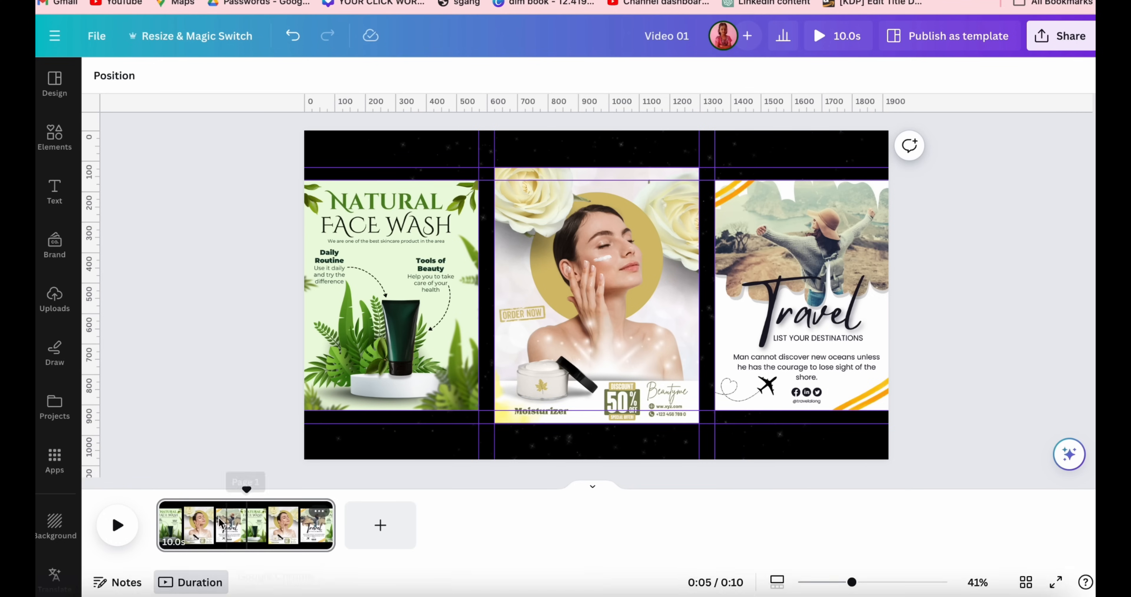
Step: Split the video page, trim the first part to 2.0 s and delete the second part
right_click(211, 525)
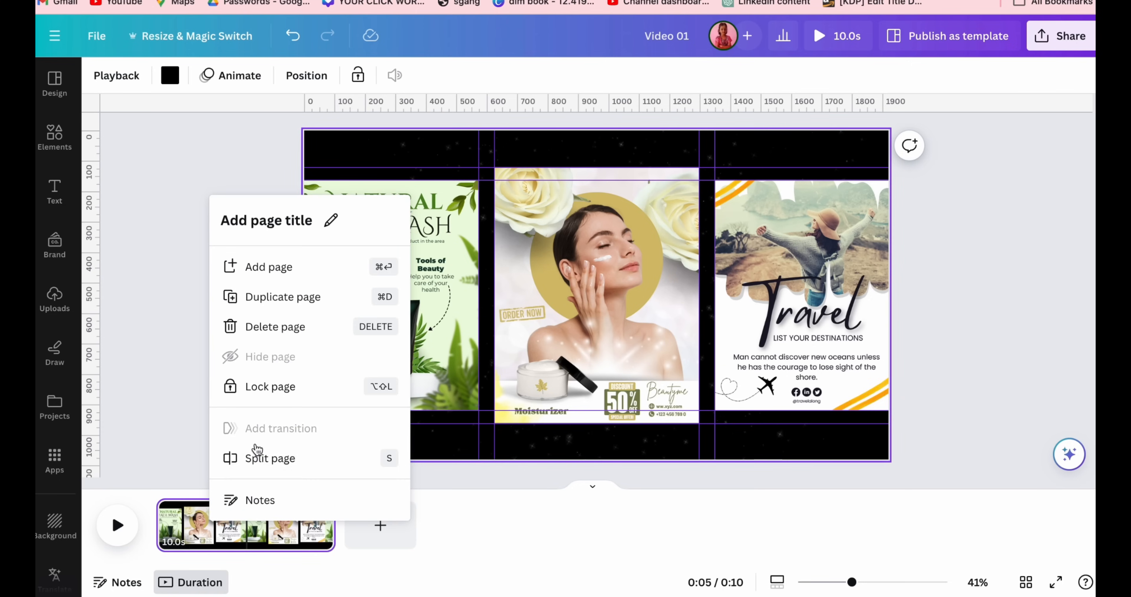
click(260, 458)
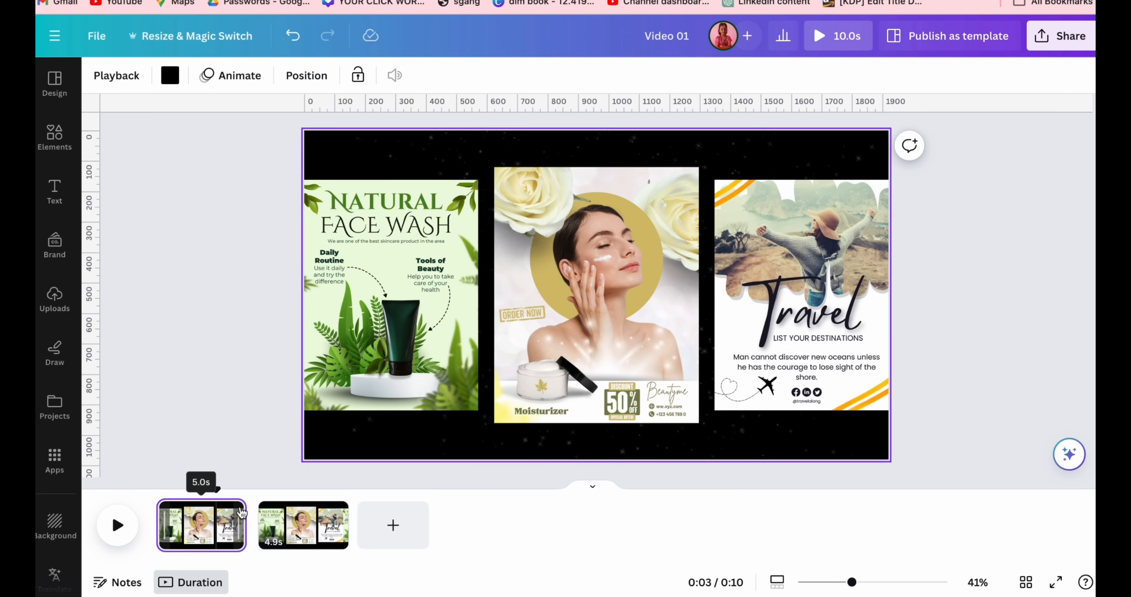
drag(241, 513, 195, 529)
click(248, 525)
key(Delete)
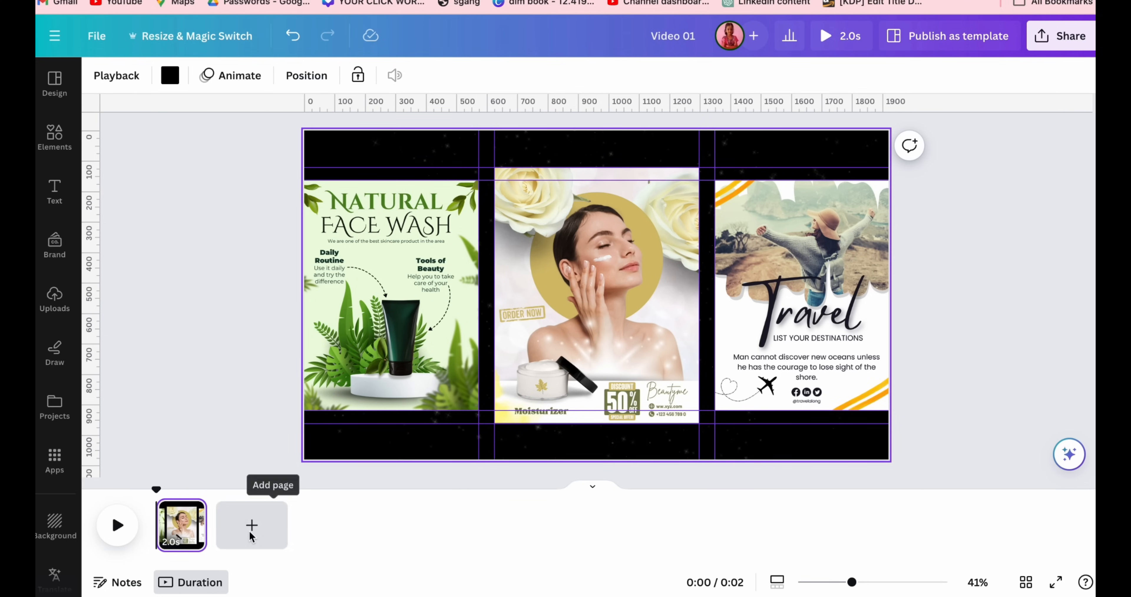
Step: Duplicate the 2.0 s page and delete the face wash poster from the copy
click(182, 534)
key(ctrl+z)
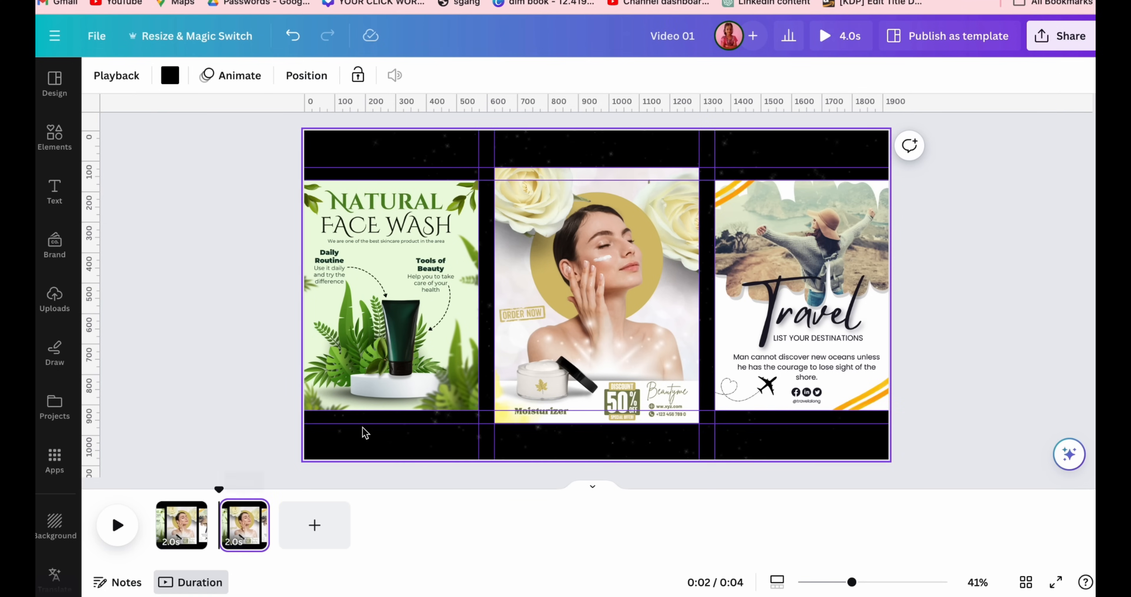
click(617, 318)
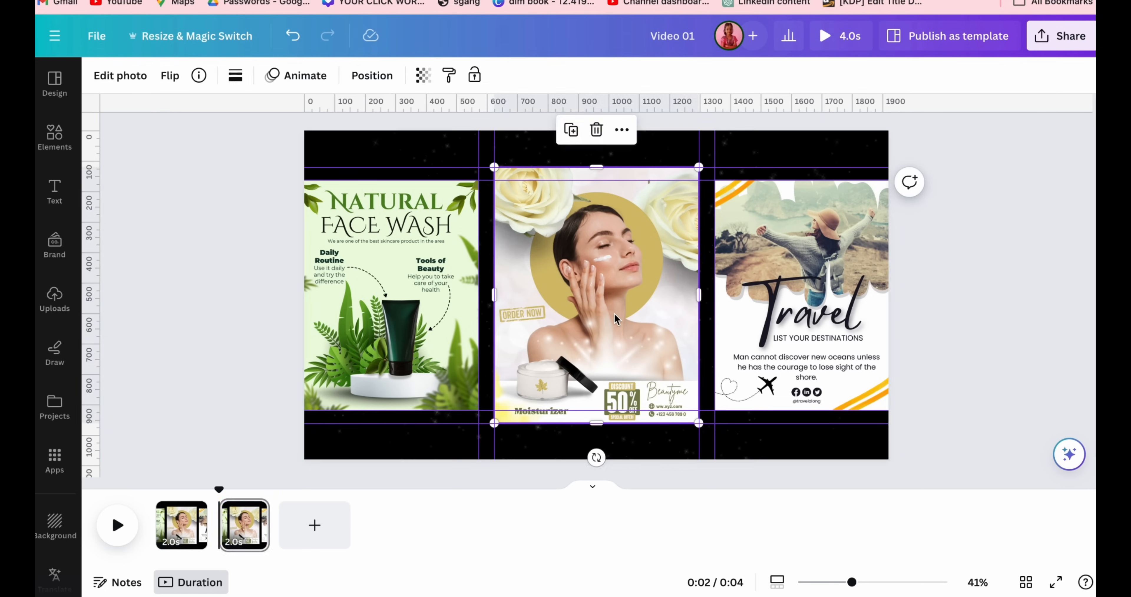
click(462, 308)
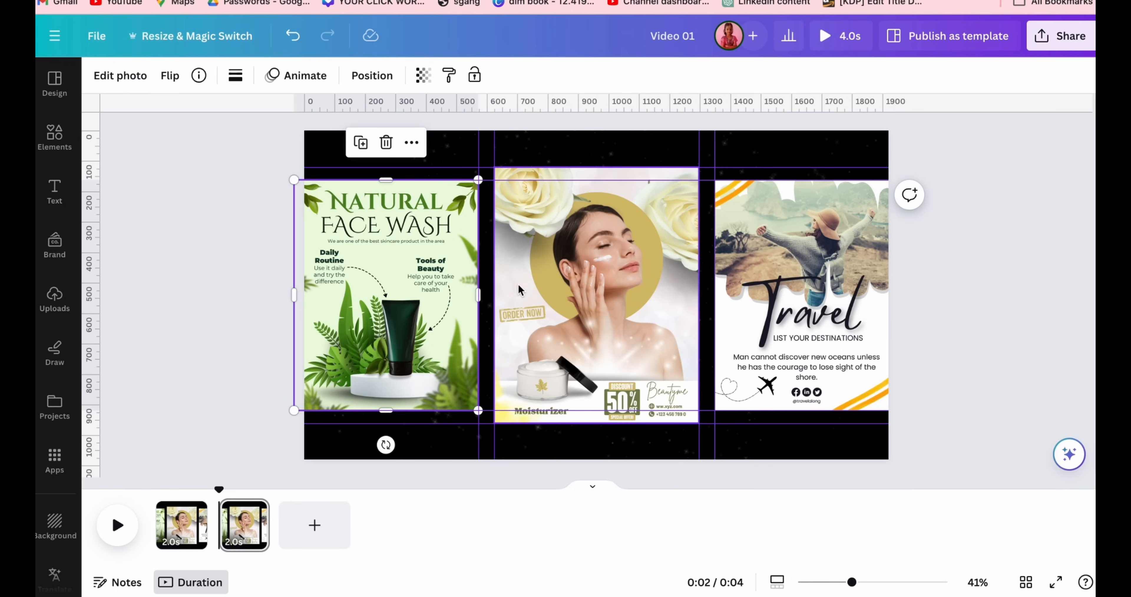
key(Delete)
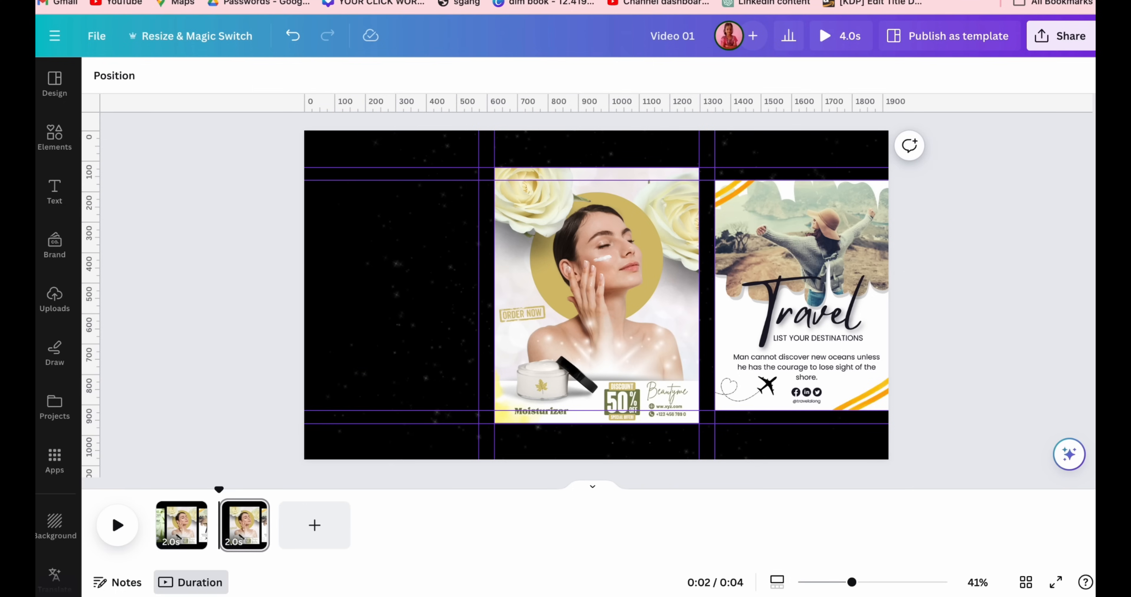
Step: On the second page, fit the moisturizer poster into the left guide slot and enlarge the Travel poster in the middle slot
drag(597, 294, 381, 303)
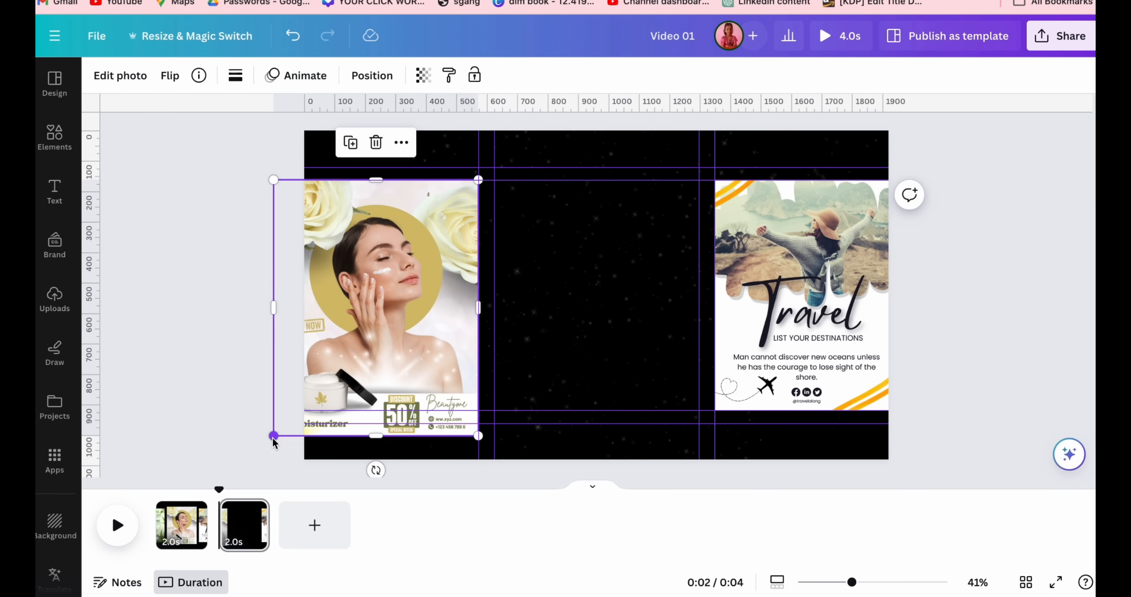
drag(273, 435, 299, 425)
drag(858, 345, 629, 324)
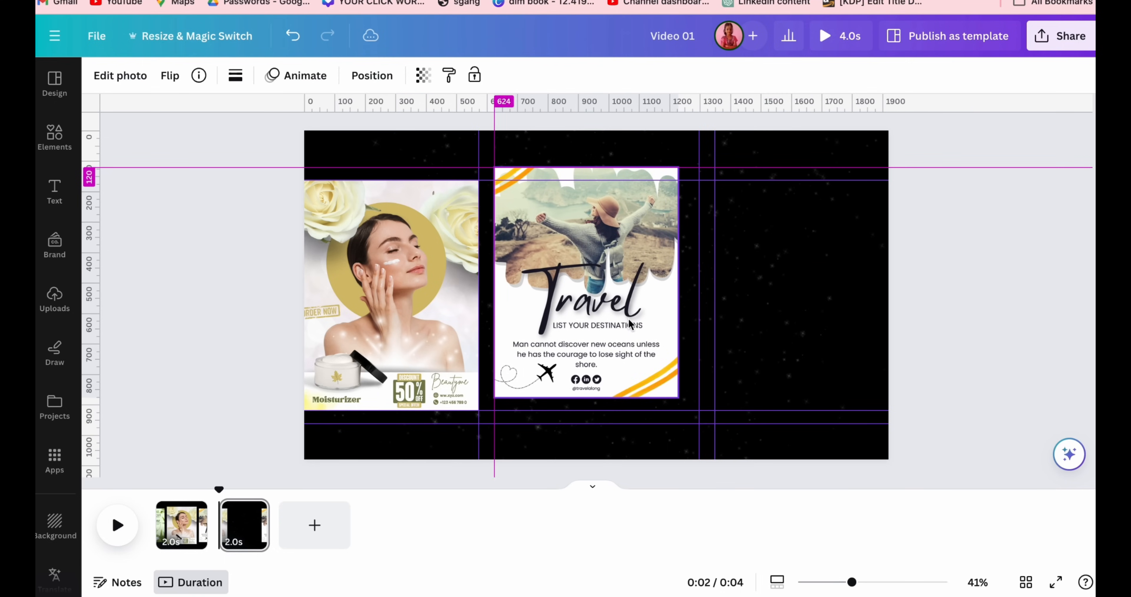
drag(678, 399, 695, 427)
click(910, 386)
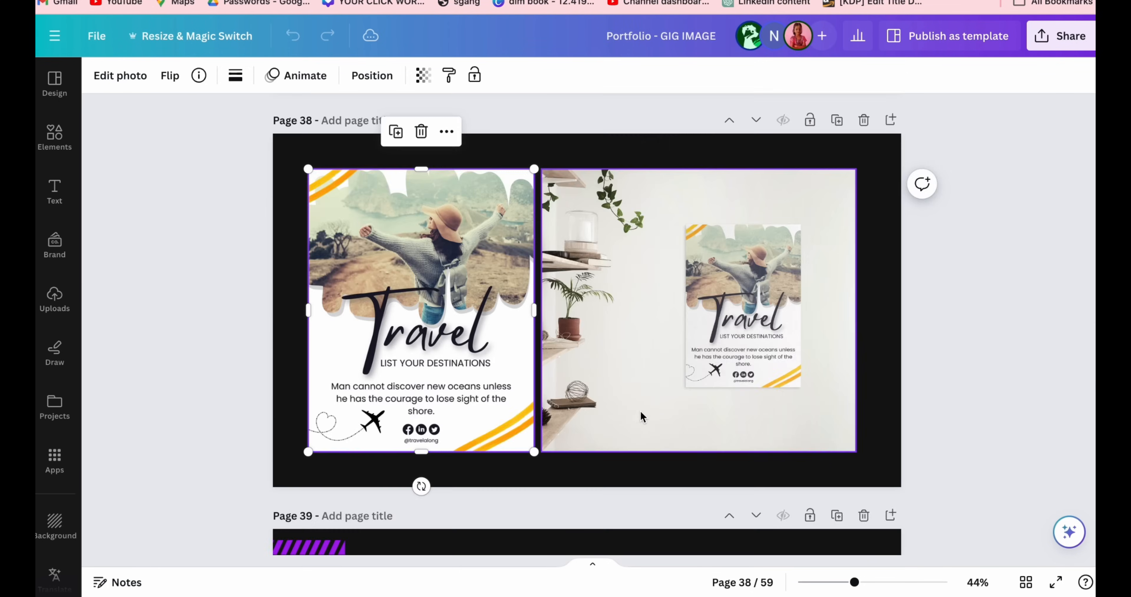
Step: In the Portfolio - GIG IMAGE design, ungroup the Webinar and Black & White Twice posters on page 42 and select the Webinar poster
scroll(641, 414, down, 15)
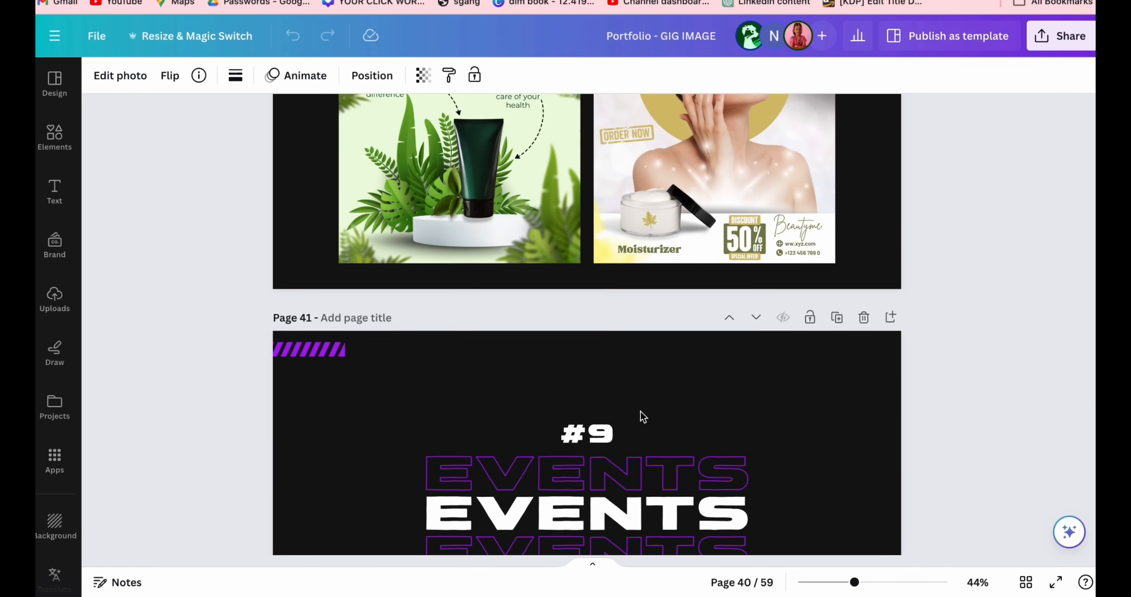
scroll(641, 415, down, 15)
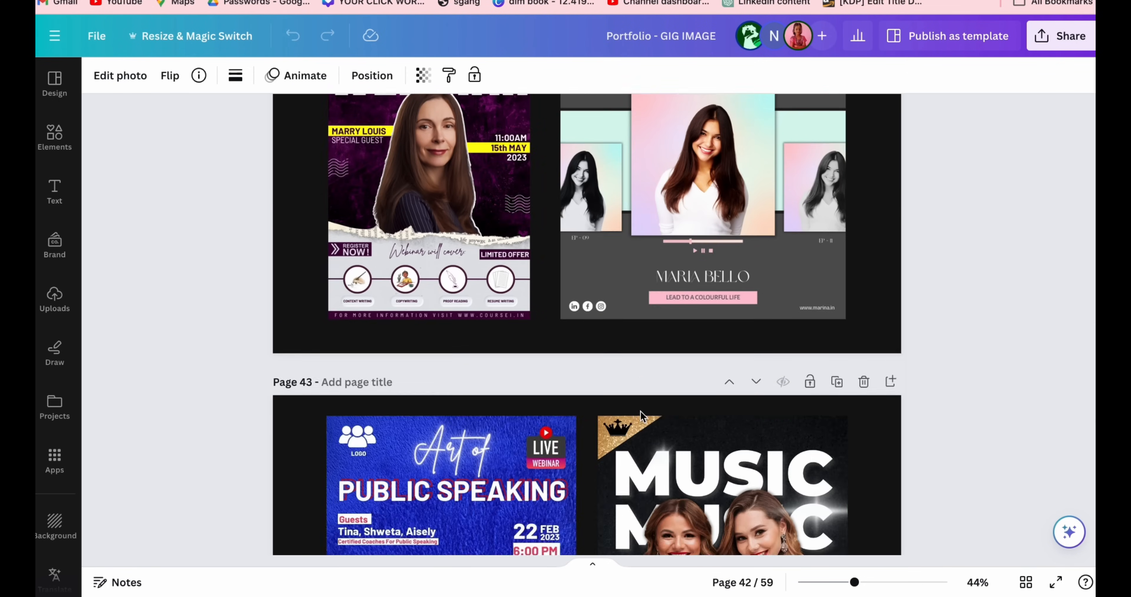
scroll(641, 410, up, 2)
click(431, 260)
scroll(430, 260, up, 1)
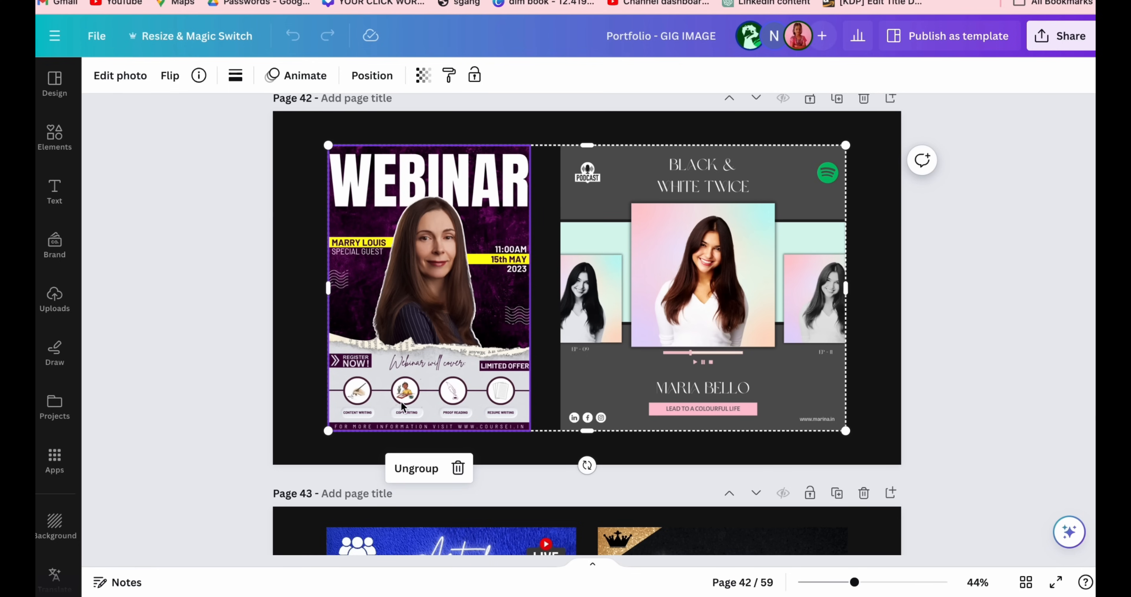
click(423, 473)
click(226, 355)
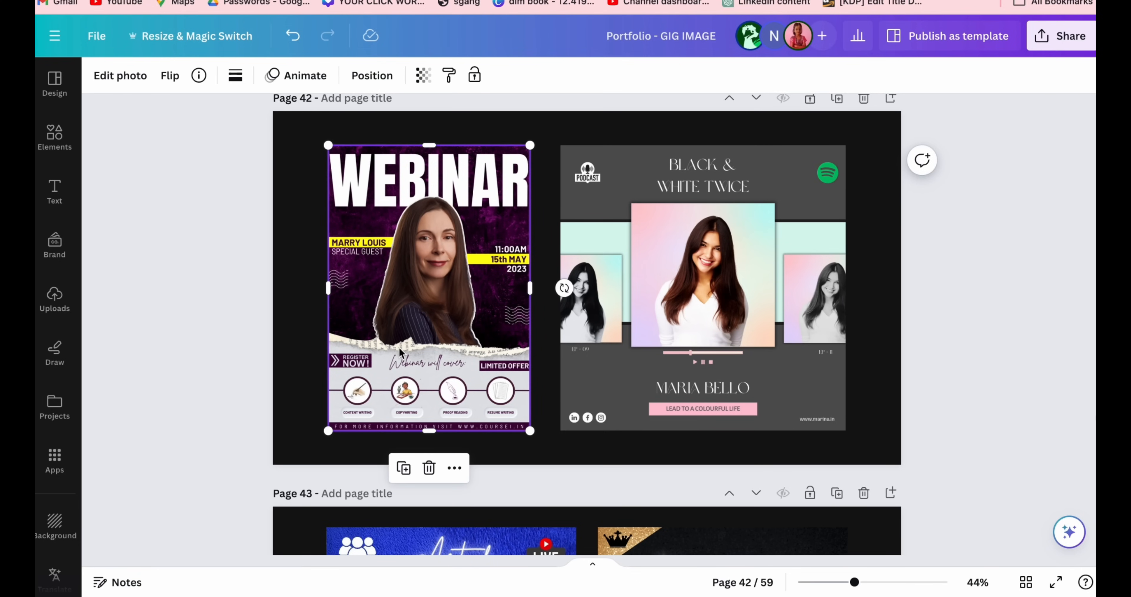
Step: Try a copy of the Webinar poster in the right guide slot of Video 01's second page
key(super+c)
key(ctrl+Tab)
key(super+v)
drag(455, 329, 813, 348)
drag(902, 446, 875, 415)
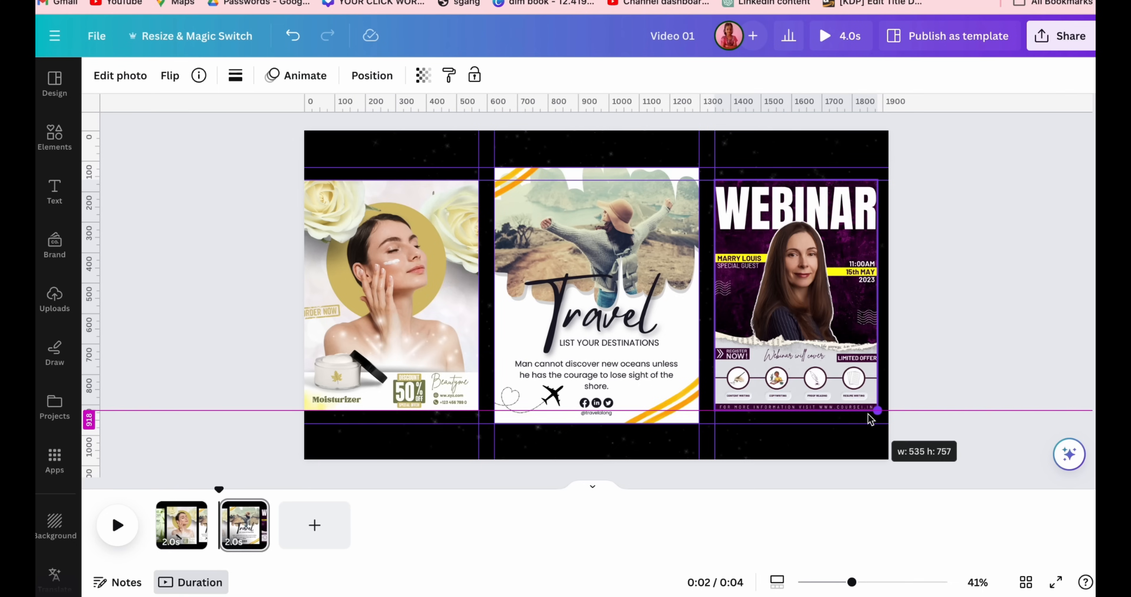
drag(835, 357, 847, 357)
Step: Copy the Art of Public Speaking poster from portfolio page 43 and fit it into the right guide slot of Video 01's second page
key(ctrl+shift+Tab)
scroll(970, 505, down, 8)
click(455, 327)
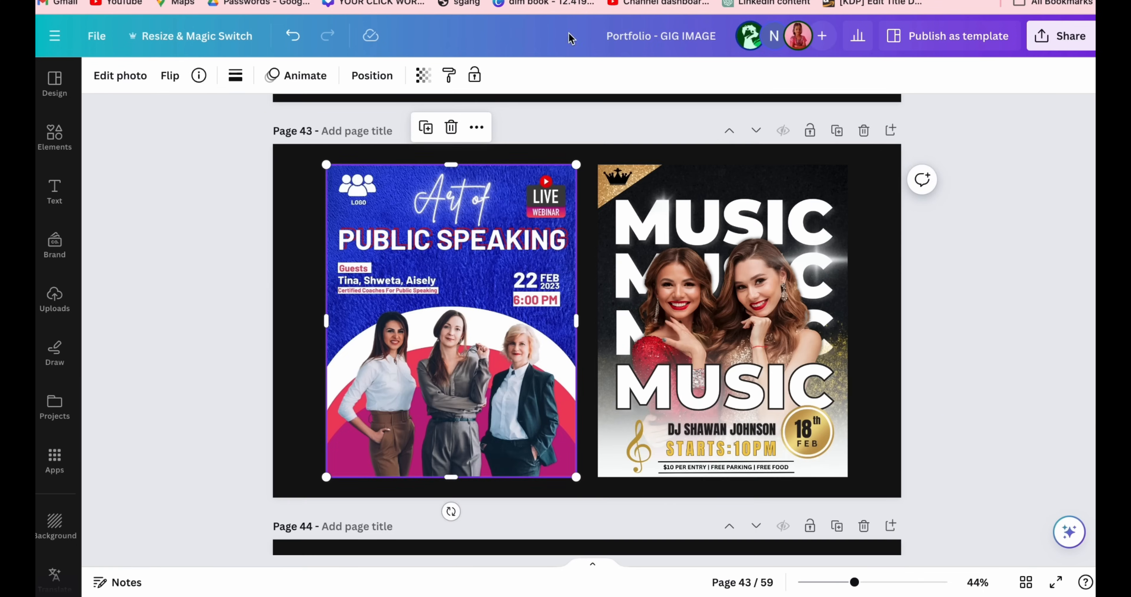
key(ctrl+Tab)
key(super+v)
drag(457, 329, 843, 358)
drag(947, 472, 898, 410)
Step: Duplicate the second page and delete the moisturizer poster from the copy
click(983, 416)
key(super+d)
click(391, 303)
key(Delete)
Step: On the third page, fit the Travel poster into the left guide slot and enlarge the Public Speaking poster in the middle slot
drag(596, 308, 376, 320)
drag(274, 436, 295, 410)
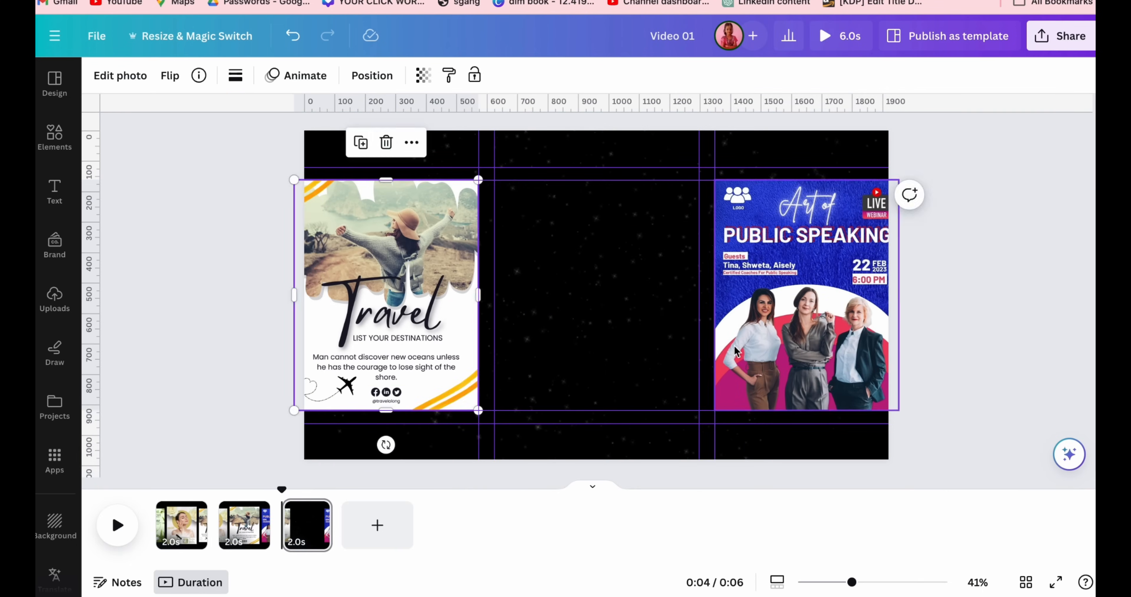
drag(800, 316, 579, 304)
drag(679, 398, 700, 423)
Step: Paste the Music poster onto the third page and fit it into the right guide slot
click(922, 363)
key(super+v)
drag(710, 327, 830, 357)
drag(947, 470, 899, 411)
click(967, 395)
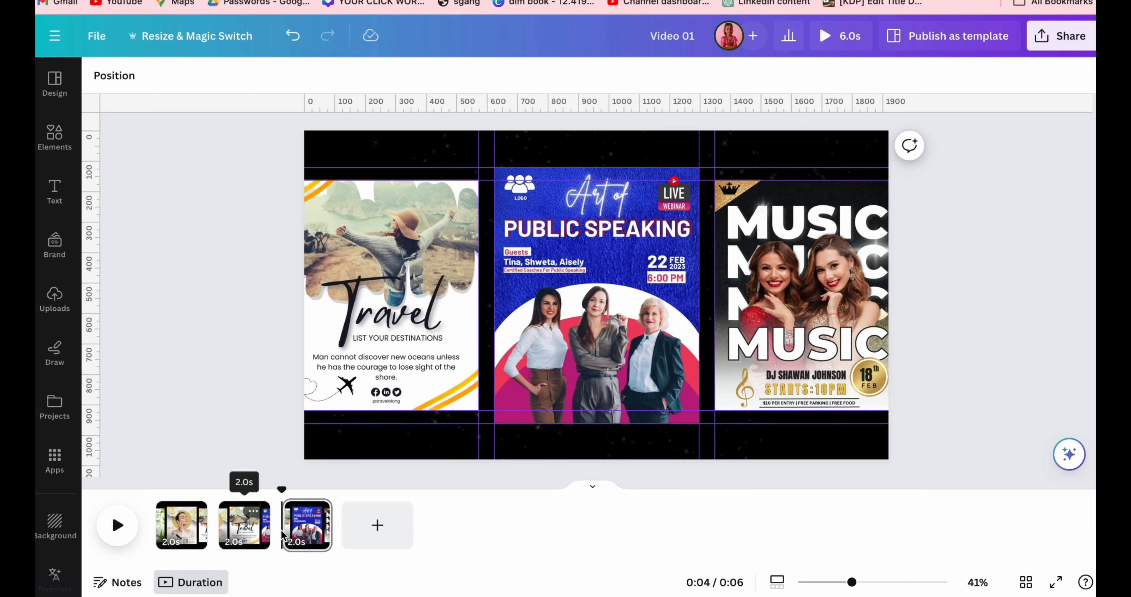
Step: Duplicate the third page, copy the Gold fashion poster from the portfolio design, and delete the Travel poster from the new page
key(super+d)
key(ctrl+shift+Tab)
click(490, 373)
key(ctrl+Tab)
click(391, 307)
key(Delete)
Step: On the fourth page, fit the Public Speaking poster into the left guide slot and enlarge the Music poster in the middle slot
drag(596, 303, 376, 316)
drag(274, 436, 295, 410)
drag(800, 317, 579, 300)
drag(679, 395, 702, 423)
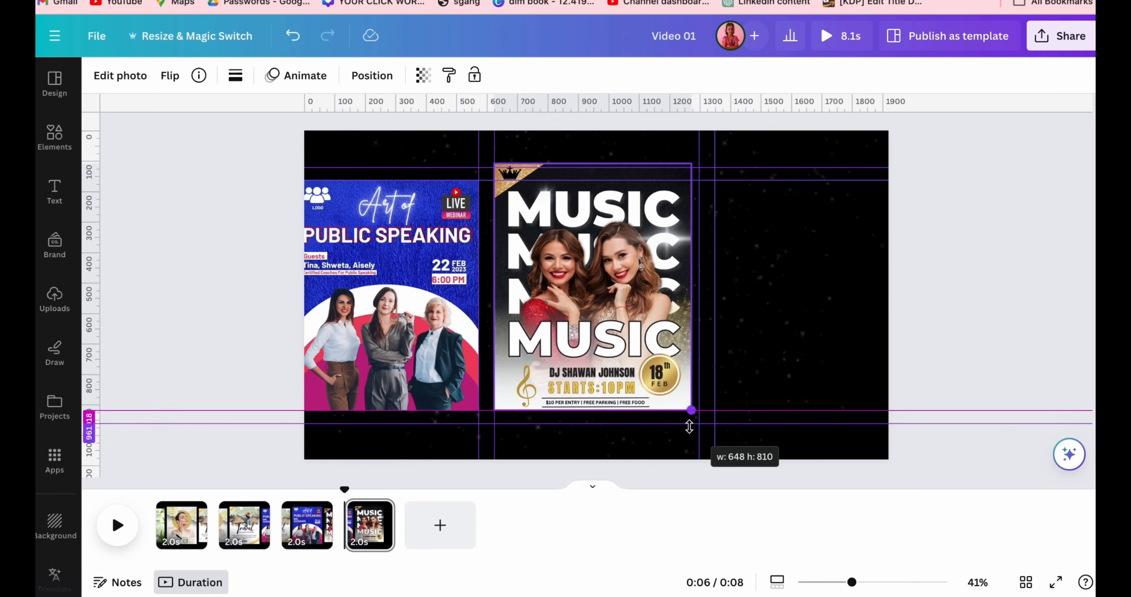
Step: Paste the Gold fashion poster onto the fourth page and fit it into the right guide slot
key(super+v)
drag(799, 342, 918, 370)
drag(944, 465, 900, 410)
click(940, 392)
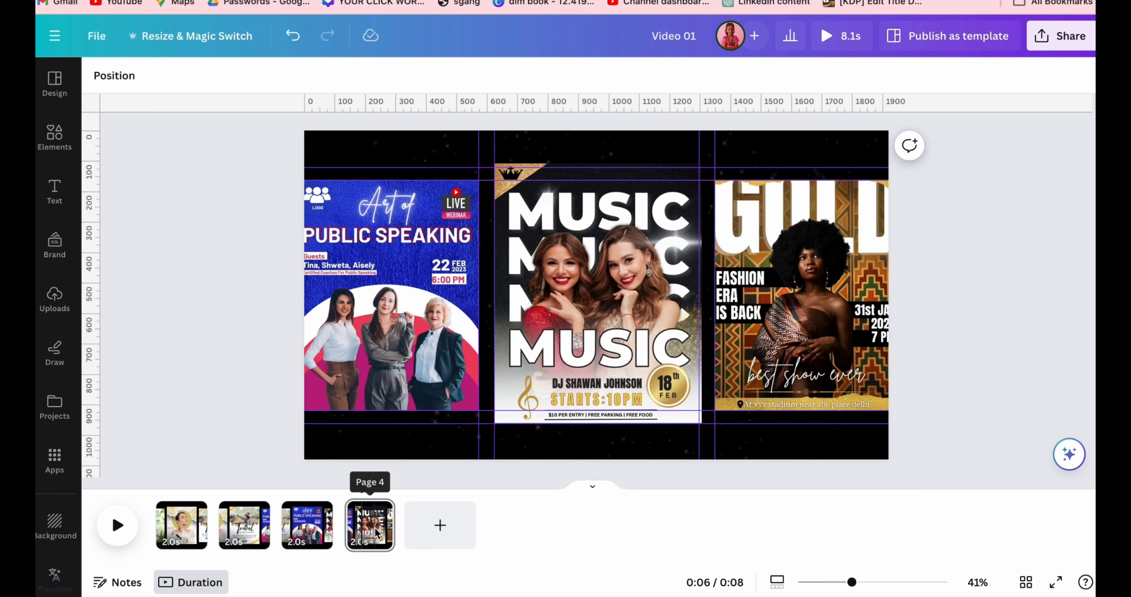
Step: Duplicate the fourth page and delete the Public Speaking poster from the copy
key(super+d)
click(391, 307)
key(Delete)
Step: On the fifth page, fit the Music poster into the left guide slot and enlarge the Gold poster in the middle slot
drag(593, 307, 369, 323)
drag(273, 439, 295, 410)
drag(782, 346, 562, 333)
drag(679, 398, 699, 423)
Step: Copy the Classical Night poster from the portfolio design and fit it into the right guide slot of Video 01's fifth page
key(ctrl+shift+Tab)
scroll(720, 333, down, 5)
click(721, 334)
key(ctrl+Tab)
click(926, 286)
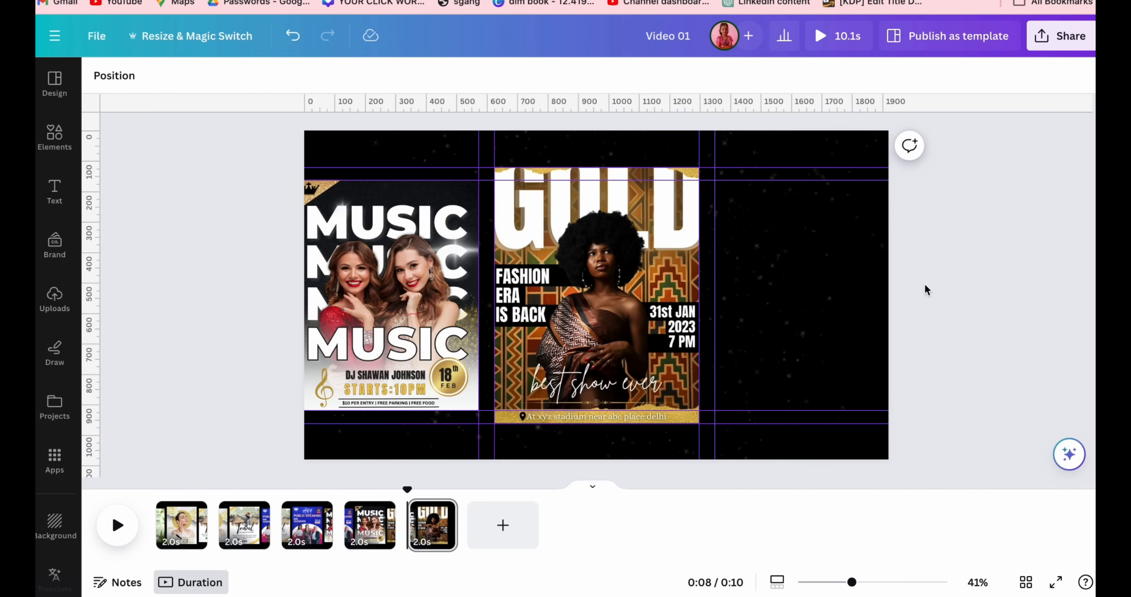
key(super+v)
drag(751, 323, 872, 336)
drag(949, 454, 927, 427)
drag(714, 163, 721, 175)
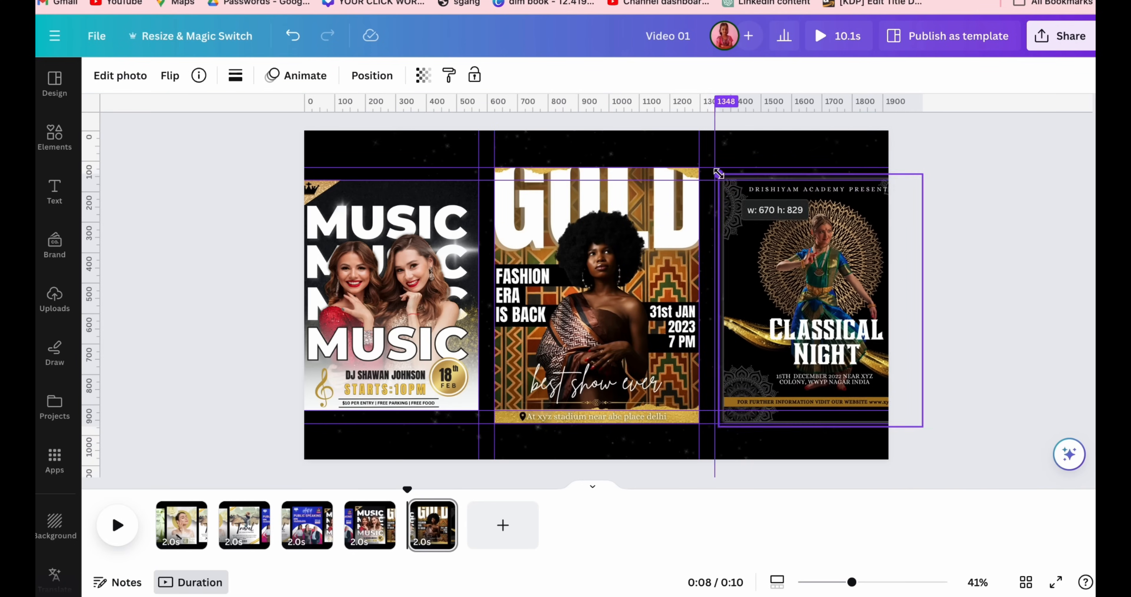
drag(822, 307, 813, 307)
click(935, 285)
key(super+v)
key(Delete)
Step: Duplicate the fifth page and delete the Music poster from the copy
key(super+d)
click(593, 307)
click(391, 307)
key(Delete)
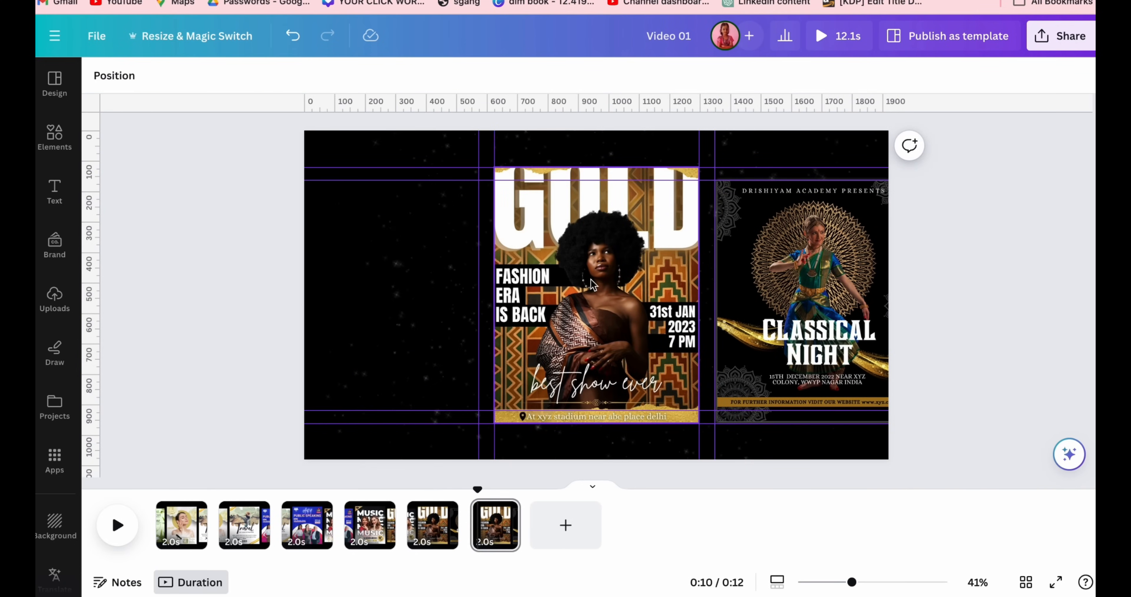
Step: On the sixth page, fit the Gold poster into the left guide slot and enlarge the Classical Night poster in the middle slot
drag(593, 307, 372, 320)
drag(274, 436, 295, 411)
drag(813, 307, 589, 295)
drag(695, 415, 699, 423)
click(1048, 333)
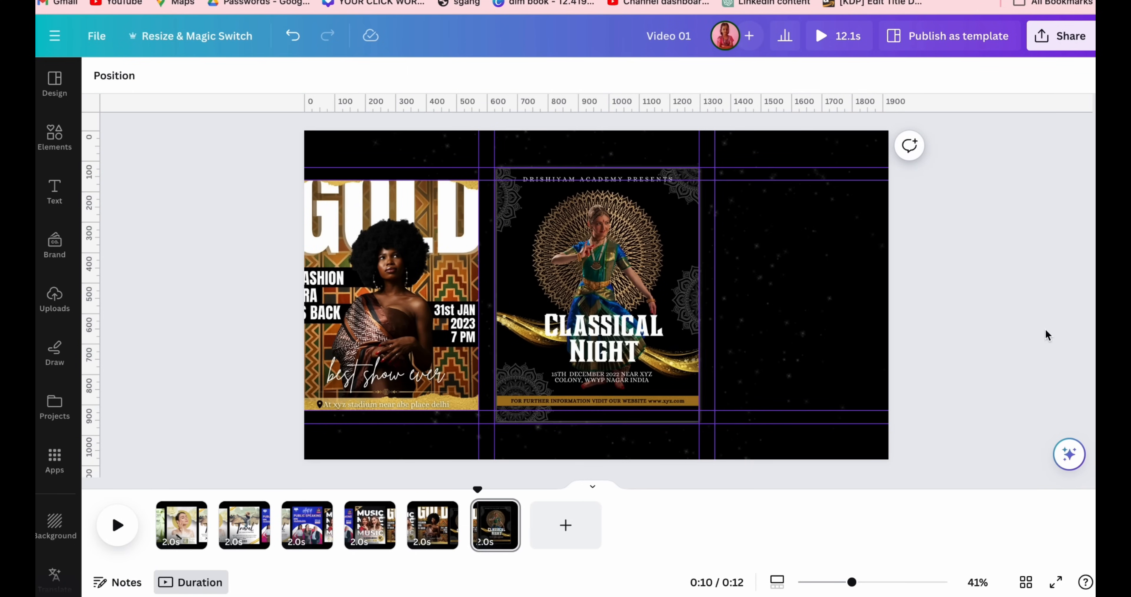
Step: Copy the Everything Goes On poster from the portfolio design and fit it into the right guide slot of Video 01's sixth page
key(ctrl+shift+Tab)
scroll(604, 391, down, 5)
scroll(604, 391, up, 1)
click(495, 318)
key(super+c)
key(ctrl+Tab)
key(super+v)
drag(477, 295, 827, 307)
drag(937, 445, 909, 410)
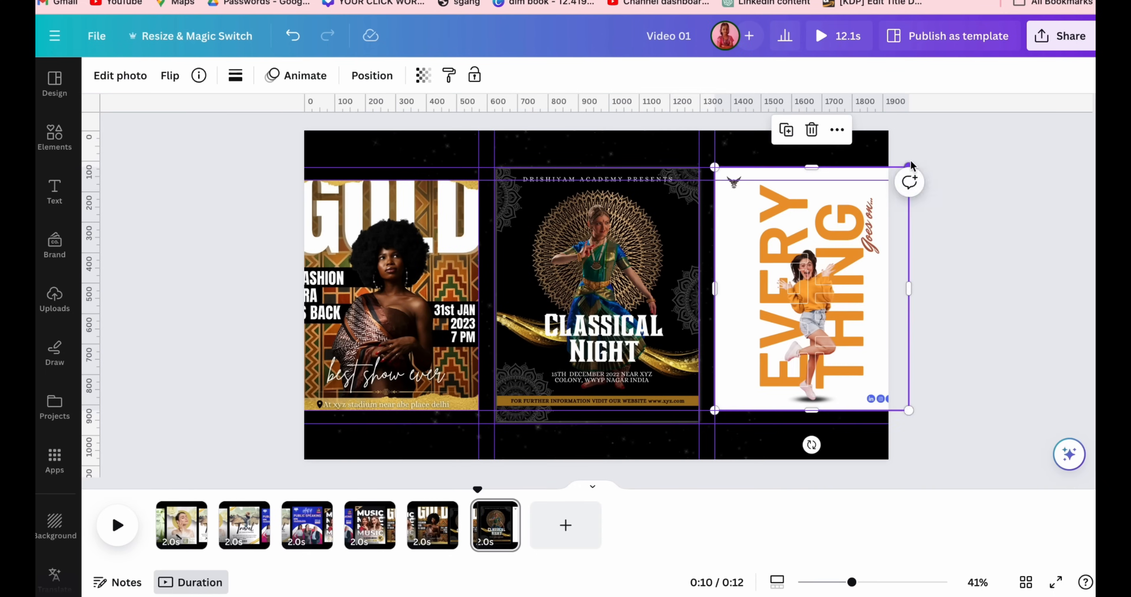
Step: Duplicate the sixth page and, in the copy, replace the Gold poster in the left guide slot with the Classical Night poster
key(super+d)
key(Delete)
drag(593, 307, 374, 320)
drag(271, 439, 292, 413)
Step: Move the Everything poster on the seventh page into the middle slot and enlarge it to the guides
drag(805, 307, 584, 294)
drag(679, 398, 699, 423)
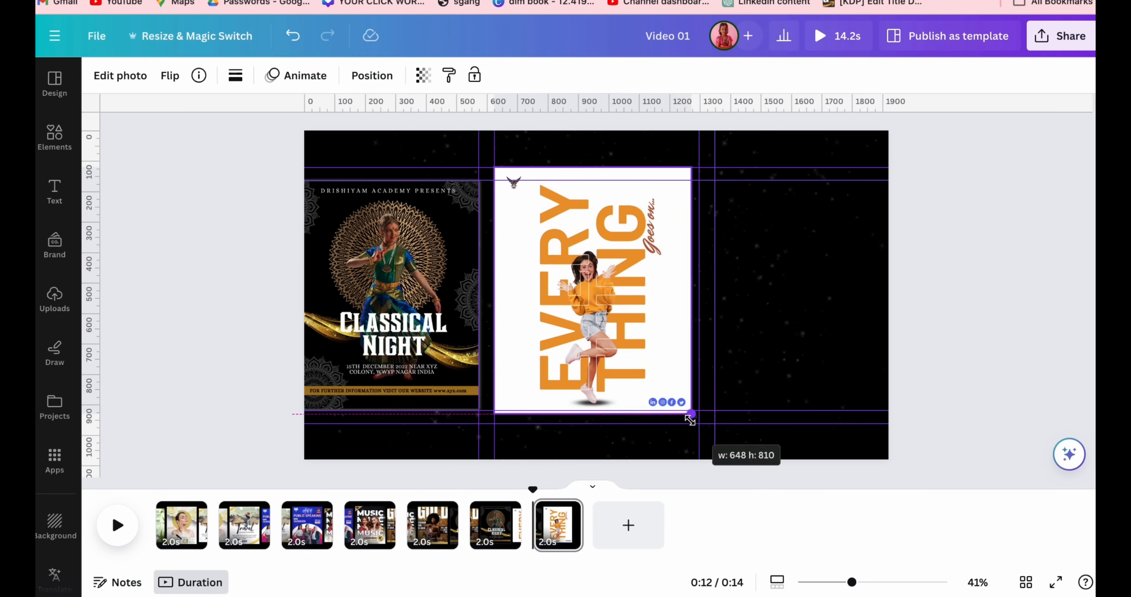
click(786, 338)
Step: Try the Night Music poster from the portfolio design in the right guide slot of the seventh page
key(ctrl+shift+Tab)
scroll(710, 333, down, 5)
click(710, 333)
key(ctrl+Tab)
key(ctrl+shift+Tab)
click(440, 347)
click(710, 333)
key(super+c)
key(ctrl+Tab)
key(super+v)
drag(707, 303, 812, 330)
drag(918, 467, 864, 427)
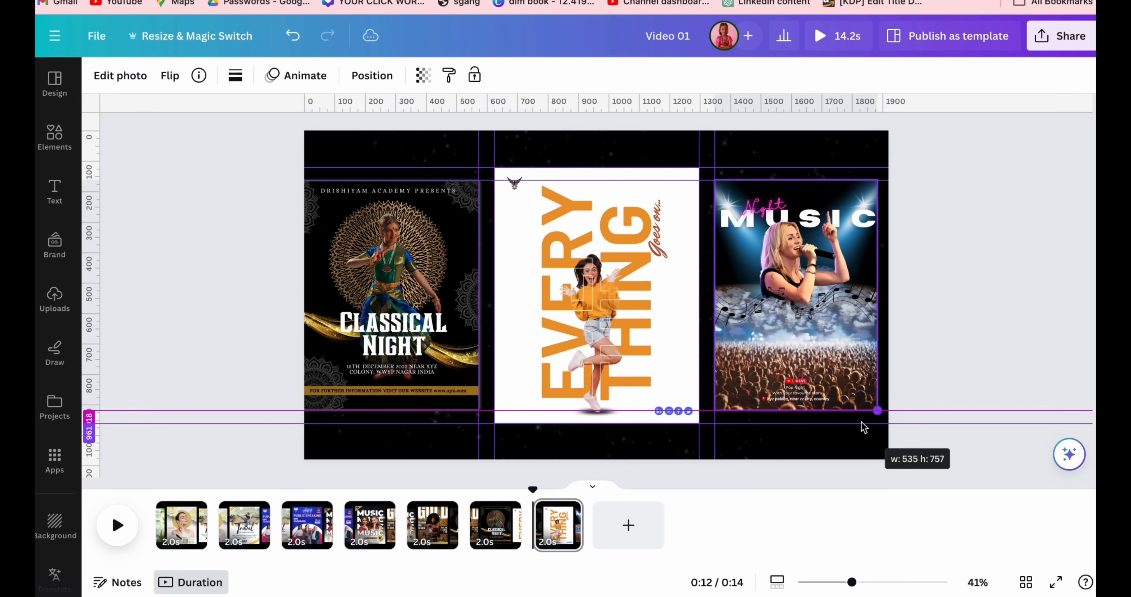
key(Delete)
Step: Try the Poetry Club poster from the portfolio design in the right guide slot of the seventh page
key(ctrl+shift+Tab)
click(461, 342)
key(super+c)
key(ctrl+Tab)
key(super+v)
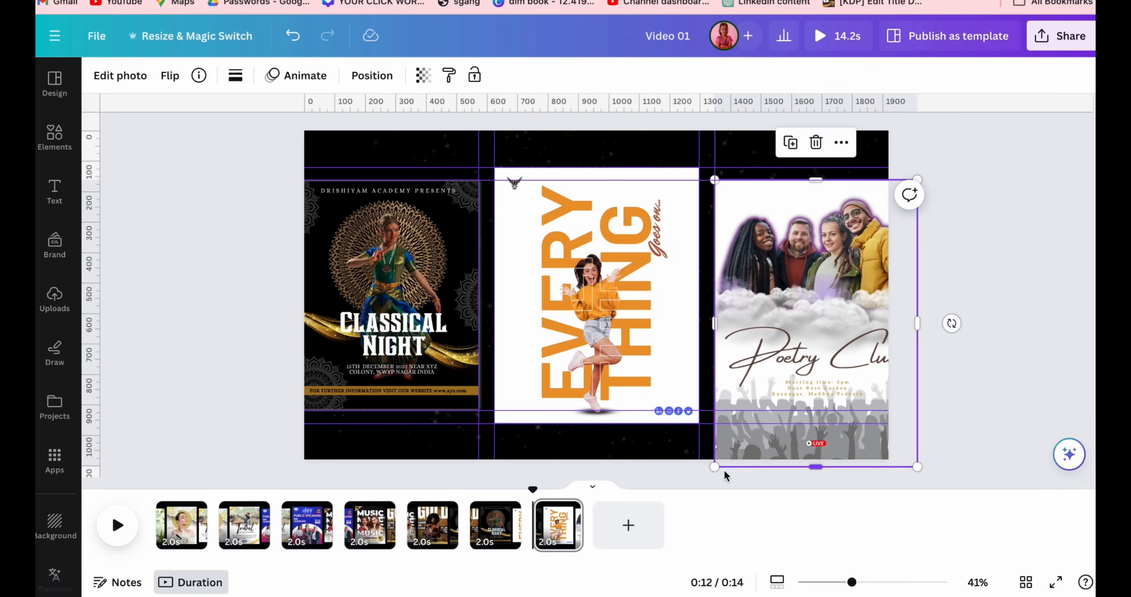
Step: Replace the Poetry Club poster on the seventh page with the Watch Series for Men poster from the portfolio design, fitted to the right guide slot
key(ctrl+shift+Tab)
scroll(505, 353, down, 20)
click(1026, 582)
key(ctrl+Tab)
key(Delete)
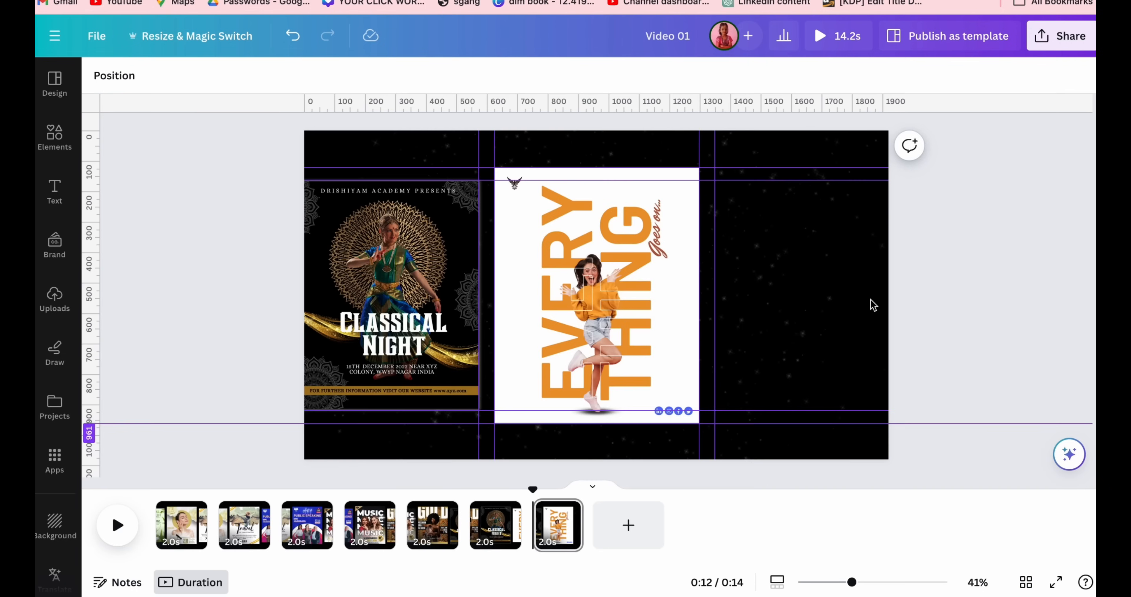
key(super+v)
drag(707, 302, 821, 329)
drag(927, 429, 913, 411)
Step: Duplicate the seventh page and delete the Classical Night poster from the copy
click(562, 527)
key(super+d)
click(391, 290)
key(Delete)
Step: On the eighth page, fit the Everything poster into the left guide slot and enlarge the watch poster in the middle slot
drag(597, 294, 376, 307)
drag(274, 436, 294, 410)
drag(813, 303, 592, 303)
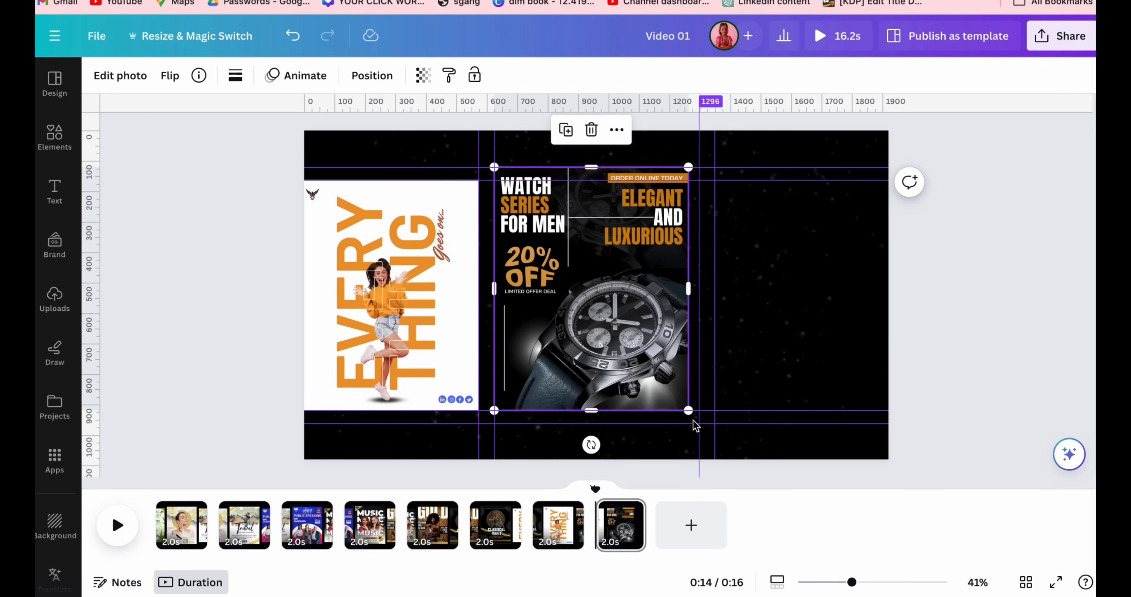
drag(689, 411, 699, 423)
Step: Copy the Boss-Lady handbag poster from the portfolio design and fit it into the right guide slot of Video 01's eighth page
key(ctrl+shift+Tab)
key(ctrl+Tab)
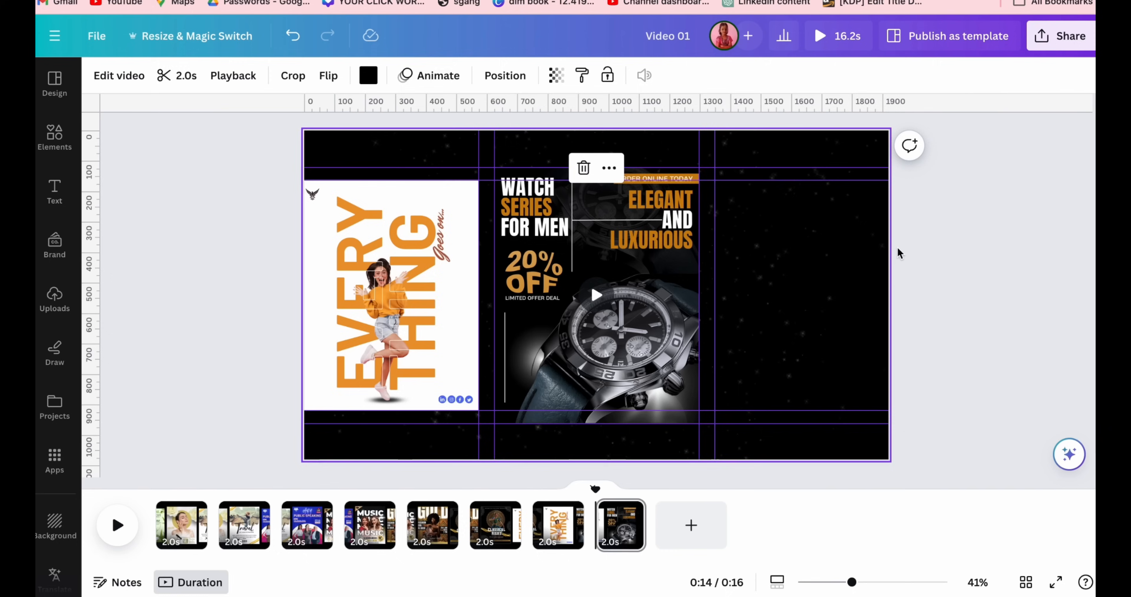
key(super+v)
drag(738, 302, 836, 330)
drag(943, 465, 898, 410)
Step: Duplicate the eighth page and delete the Everything poster from the copy
click(626, 527)
key(super+d)
click(391, 289)
key(Delete)
Step: On the ninth page, fit the watch poster into the left guide slot and place the handbag poster in the middle slot
drag(597, 294, 376, 307)
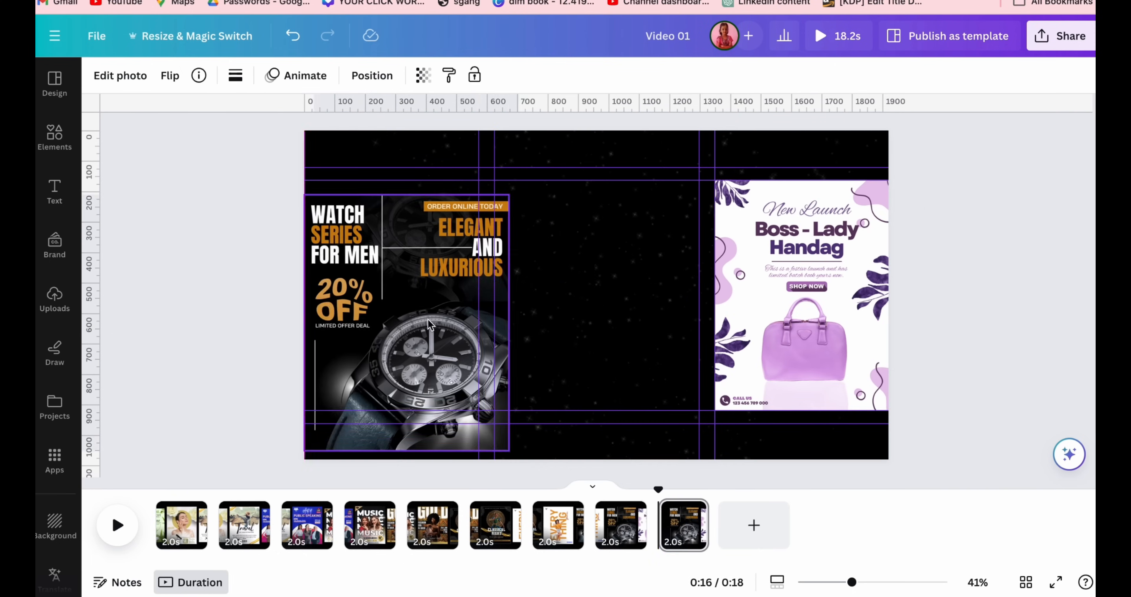
drag(274, 436, 295, 410)
drag(813, 303, 602, 301)
Step: Copy the Air Jordan poster from the portfolio design and fit it into the right guide slot of Video 01's ninth page
key(ctrl+shift+Tab)
scroll(690, 288, up, 15)
click(689, 289)
key(ctrl+Tab)
key(super+v)
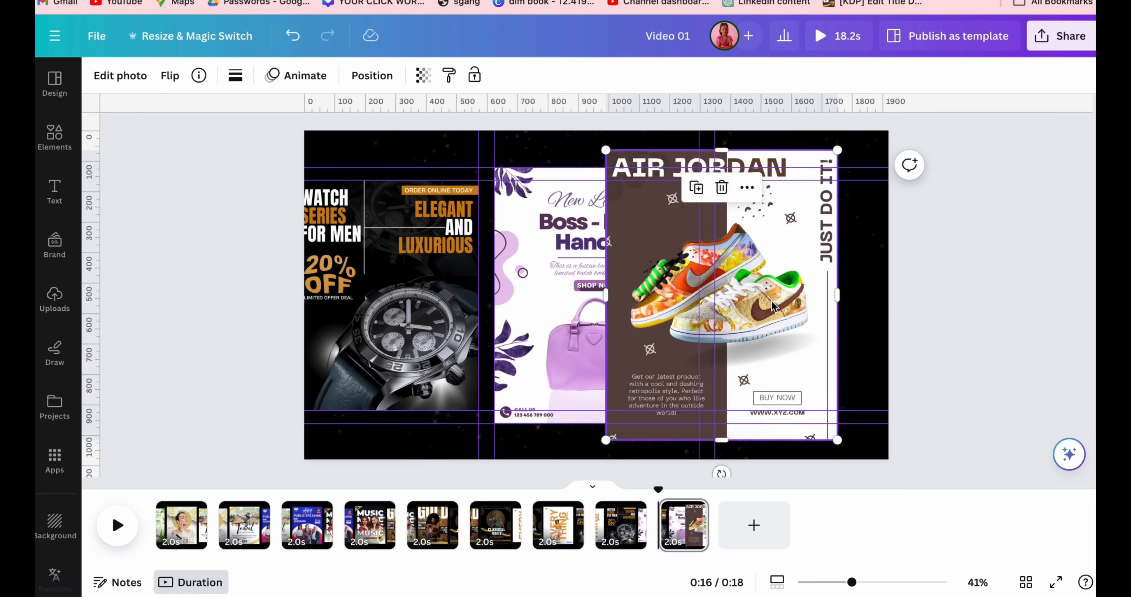
drag(722, 295, 832, 325)
drag(947, 468, 899, 412)
Step: Duplicate the ninth page and delete the watch poster from the copy
key(super+d)
click(391, 290)
key(Delete)
Step: On the tenth page, fit the handbag poster into the left guide slot and enlarge the Air Jordan poster in the middle slot
drag(597, 295, 376, 306)
drag(274, 436, 295, 411)
drag(812, 303, 592, 291)
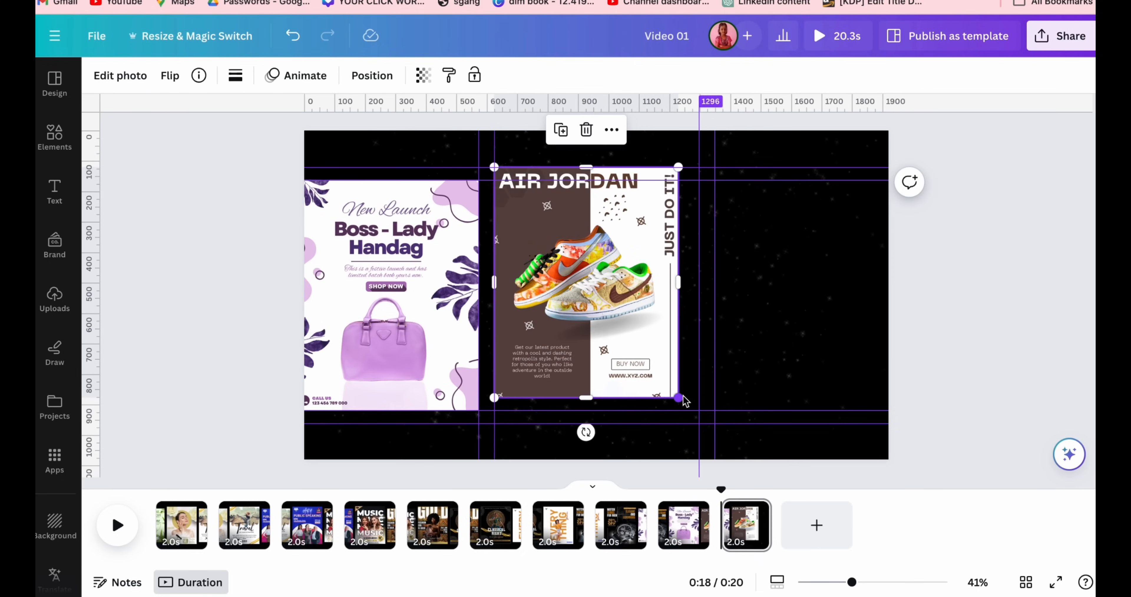
drag(679, 397, 699, 423)
Step: Fit the Skyshoes poster from the portfolio design into the right guide slot of the tenth page and duplicate that page
key(ctrl+shift+Tab)
click(510, 291)
key(ctrl+Tab)
key(super+v)
drag(473, 295, 831, 325)
drag(947, 470, 900, 410)
key(super+d)
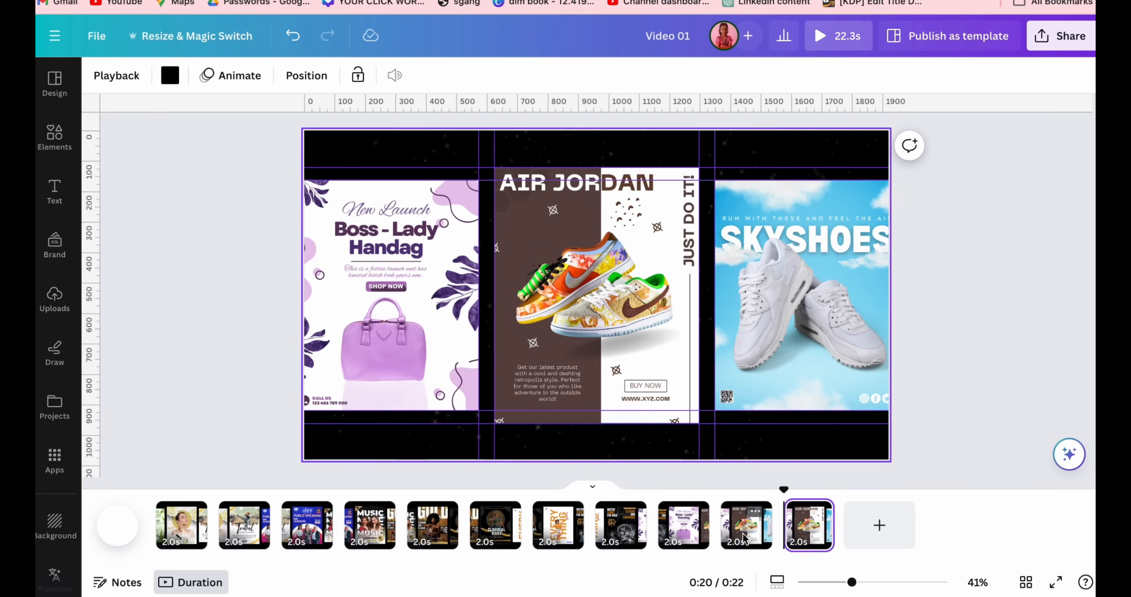
Step: Copy the Business Flyer poster from the portfolio design and delete the handbag poster from Video 01's eleventh page
key(ctrl+shift+Tab)
scroll(405, 446, up, 15)
click(206, 456)
click(720, 351)
key(ctrl+Tab)
click(391, 290)
key(Delete)
Step: On the eleventh page, fit the Air Jordan poster into the left guide slot and enlarge the Skyshoes poster to fill the middle slot
drag(597, 294, 376, 306)
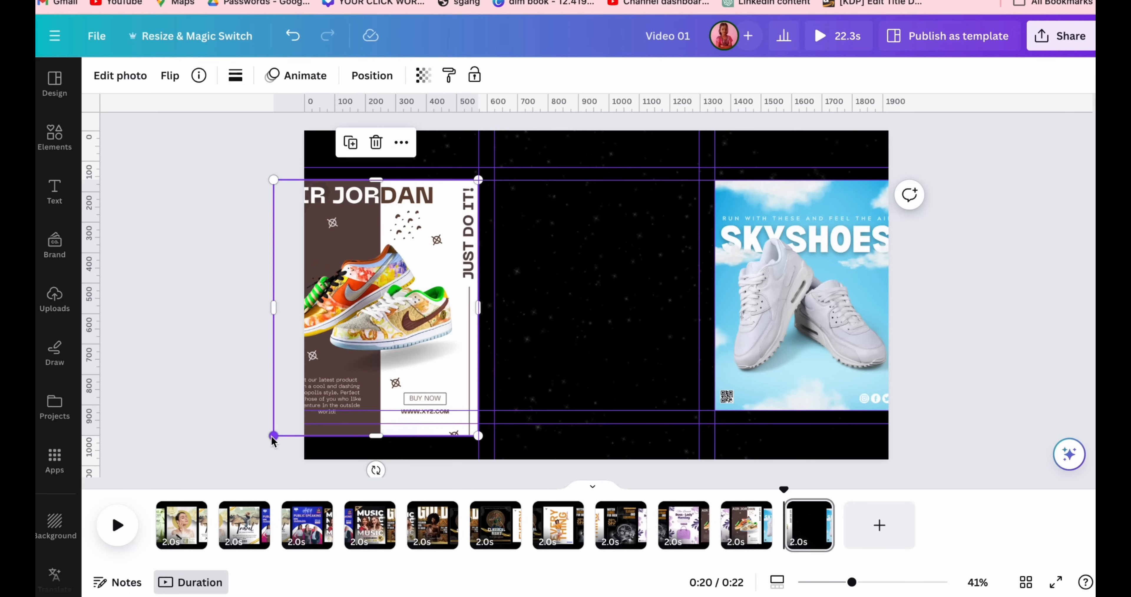
drag(274, 436, 295, 411)
drag(812, 303, 591, 290)
drag(679, 398, 699, 423)
Step: Paste the Business Flyer poster on the eleventh page and fit it into the right guide slot
key(super+v)
drag(694, 358, 874, 371)
drag(720, 408, 719, 409)
drag(787, 329, 796, 341)
click(977, 404)
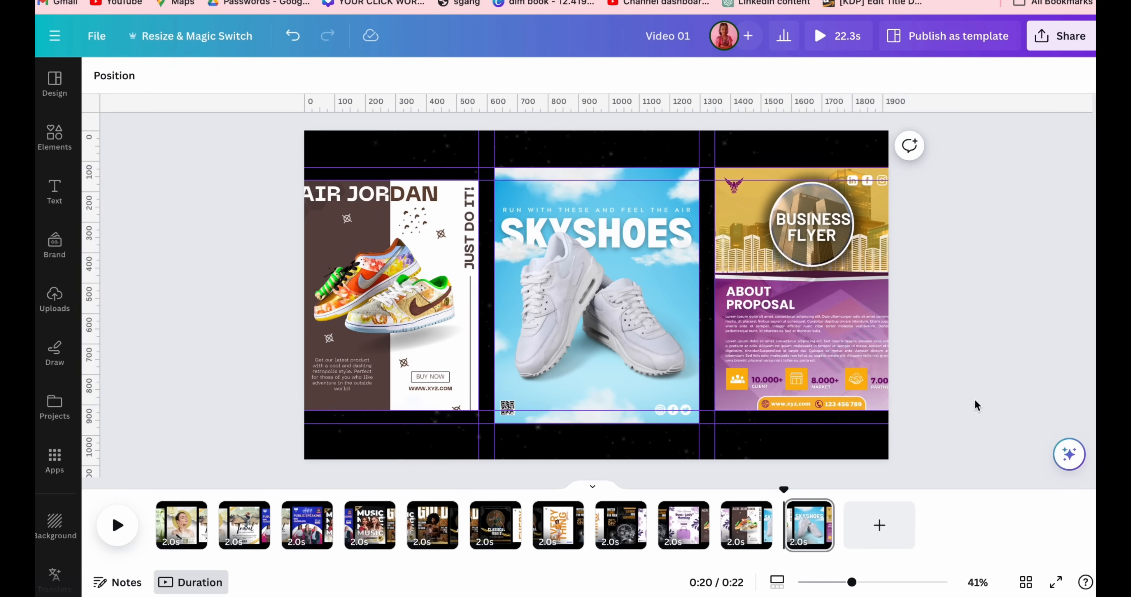
Step: Duplicate the eleventh page and delete the Air Jordan poster from the copy
click(825, 512)
click(685, 263)
click(422, 316)
key(Delete)
Step: On the twelfth page, fit the Skyshoes poster into the left guide slot and the Business Flyer poster into the middle slot
drag(501, 338, 310, 349)
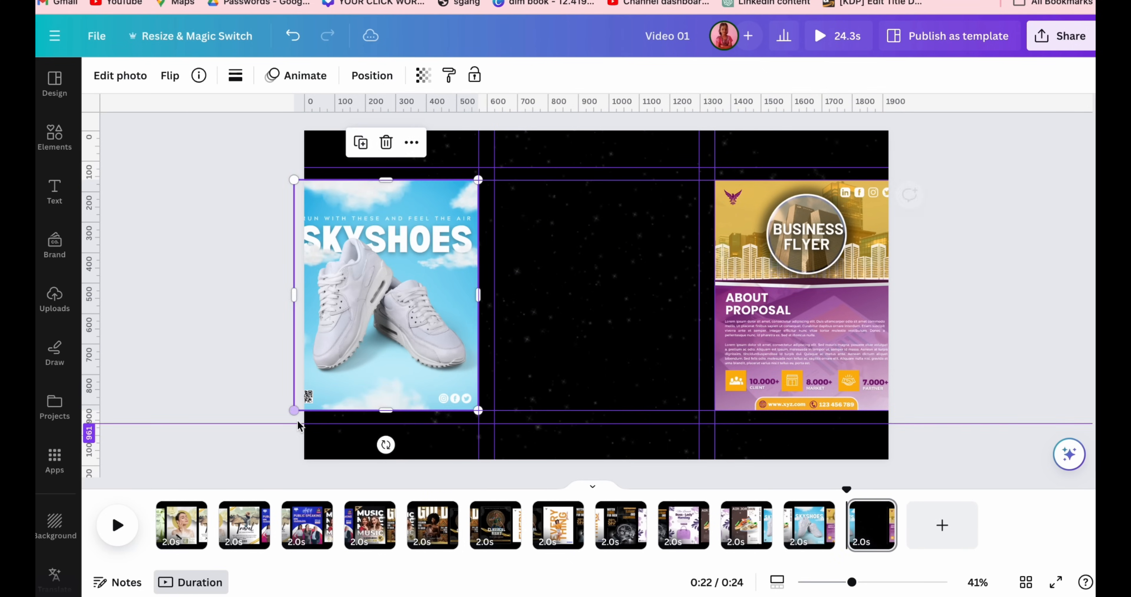
drag(804, 334, 585, 321)
click(1010, 359)
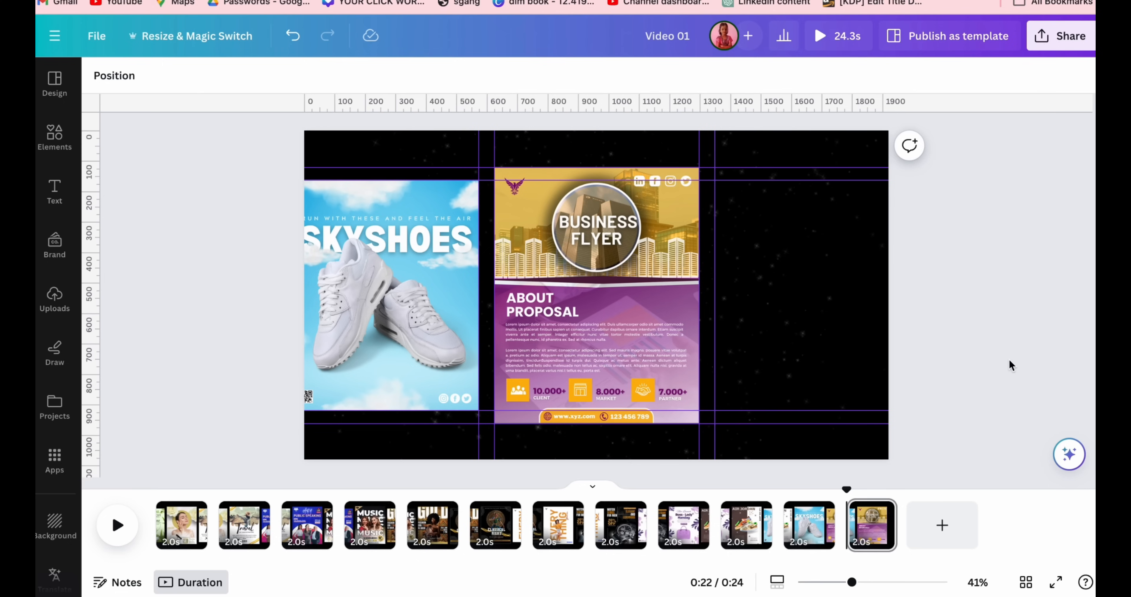
Step: Copy Video 01's first page and paste it after the twelfth page
click(175, 523)
click(875, 514)
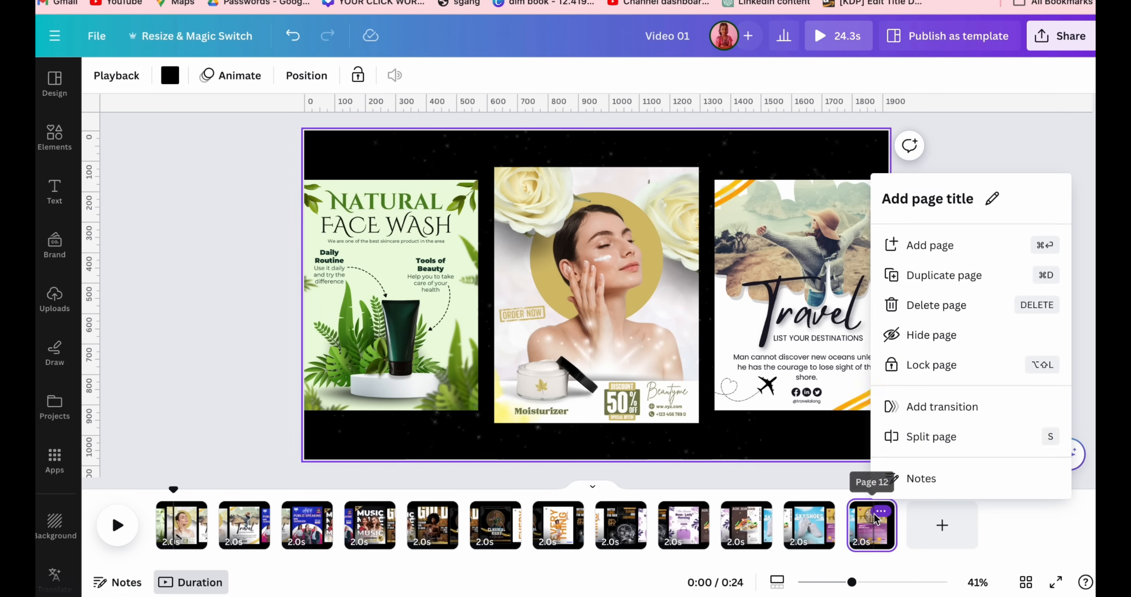
key(super+v)
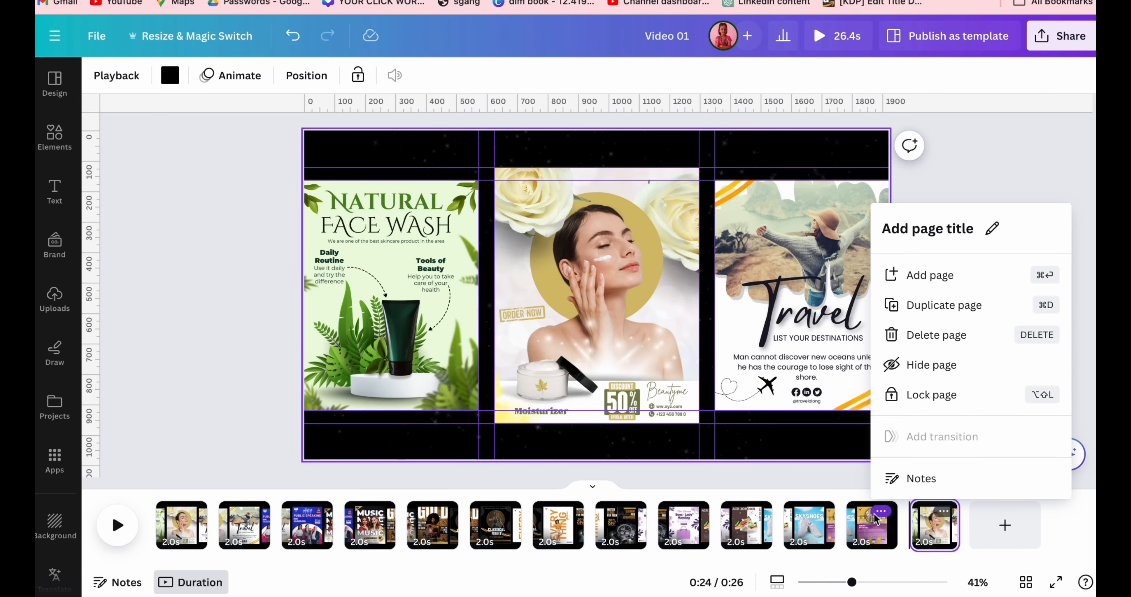
click(940, 537)
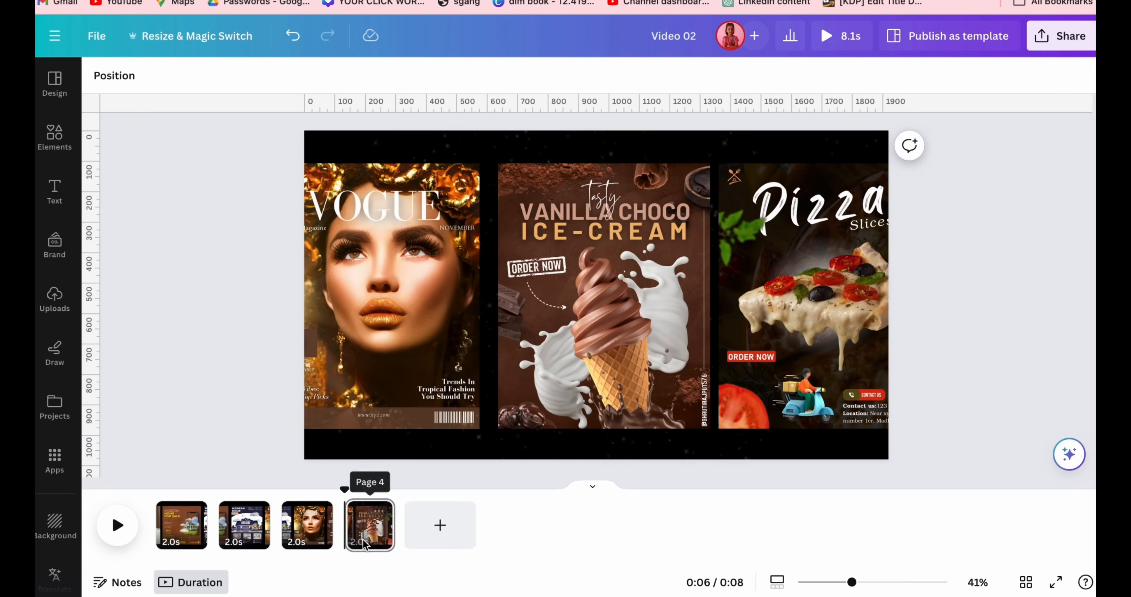
Step: Review Video 02's carousel pages and look through the portfolio design's page overview for further posters
click(375, 539)
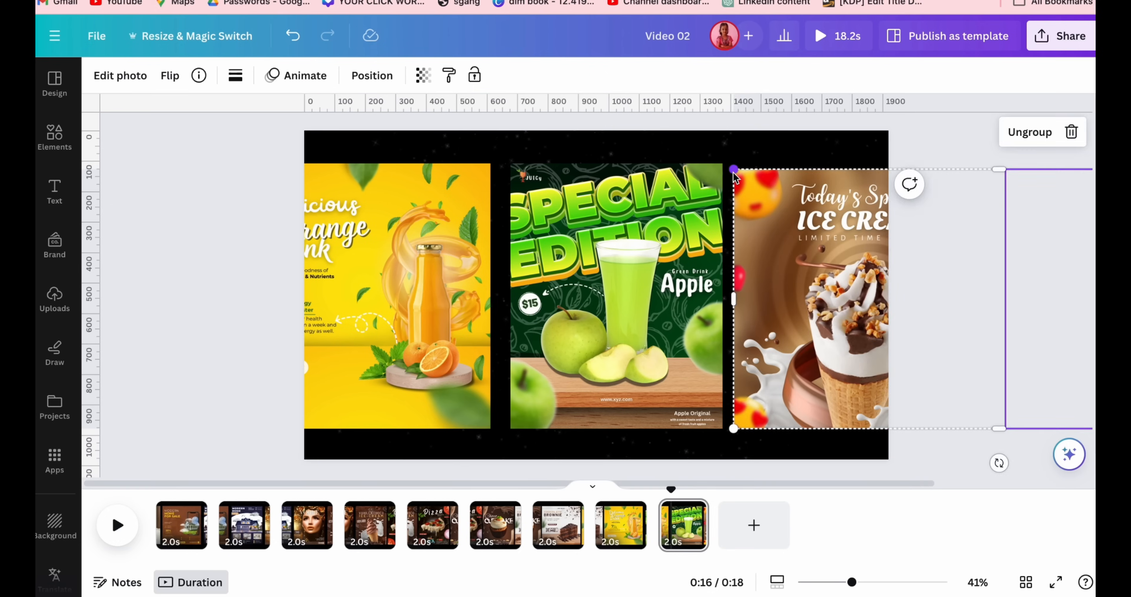
click(688, 533)
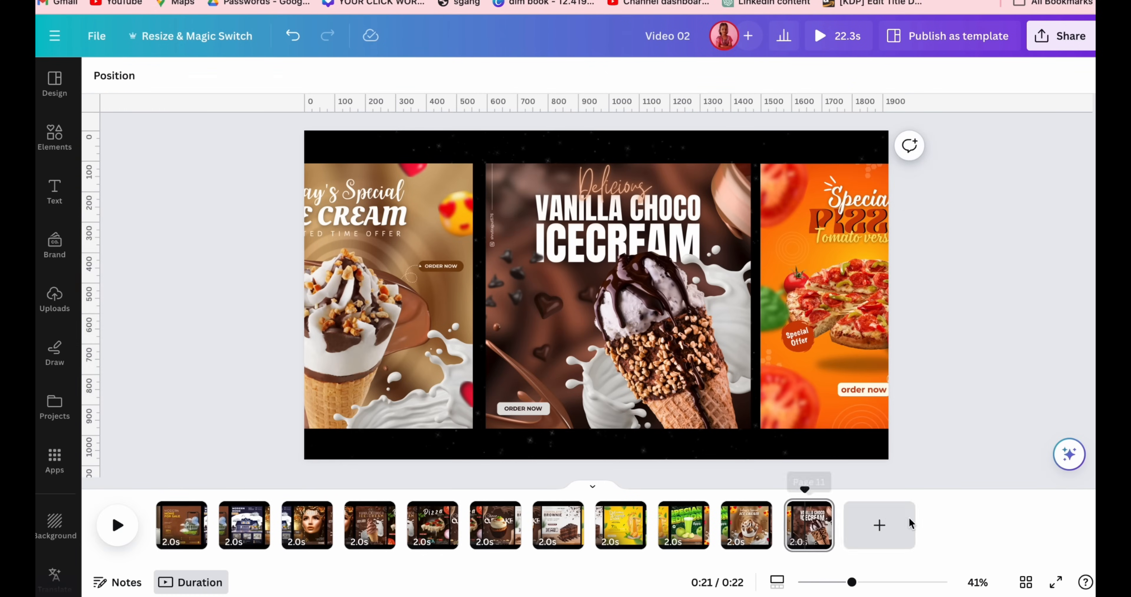
click(97, 36)
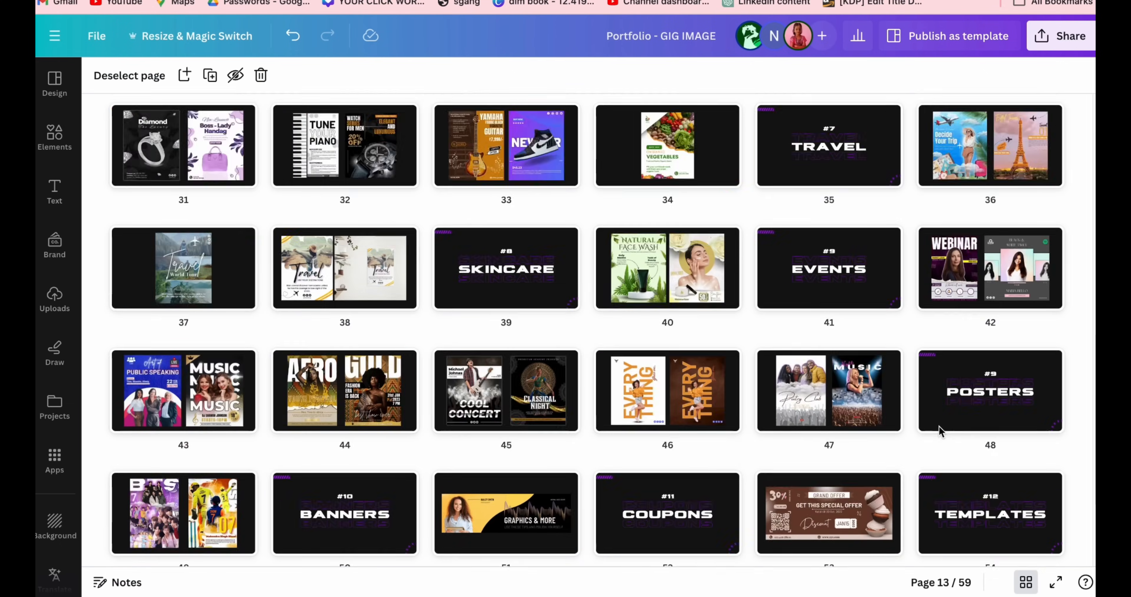
scroll(939, 432, down, 3)
scroll(939, 431, up, 8)
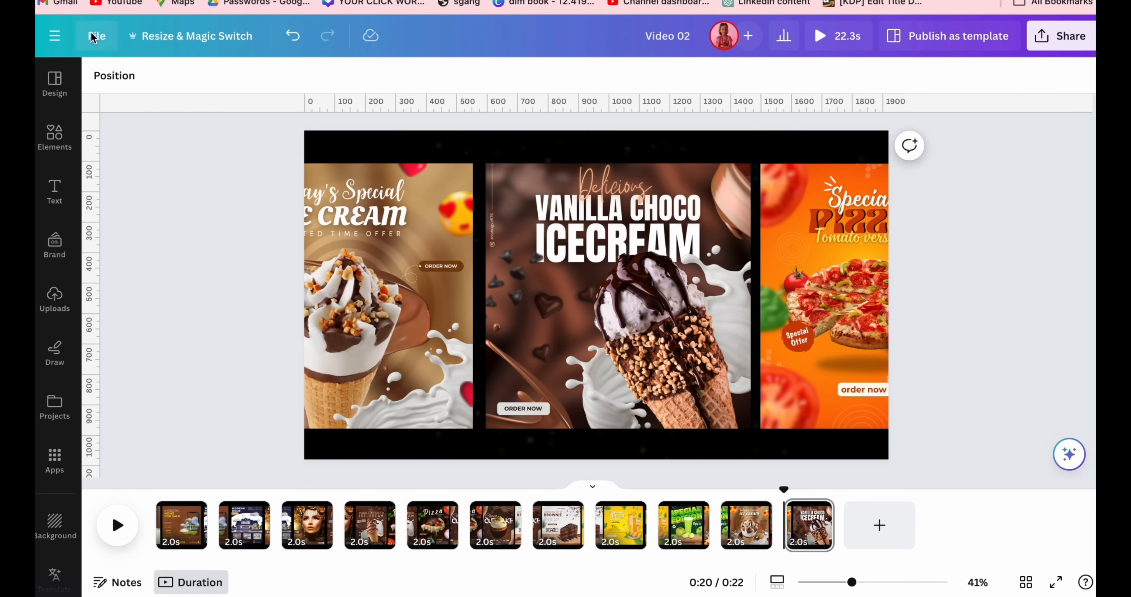
click(94, 36)
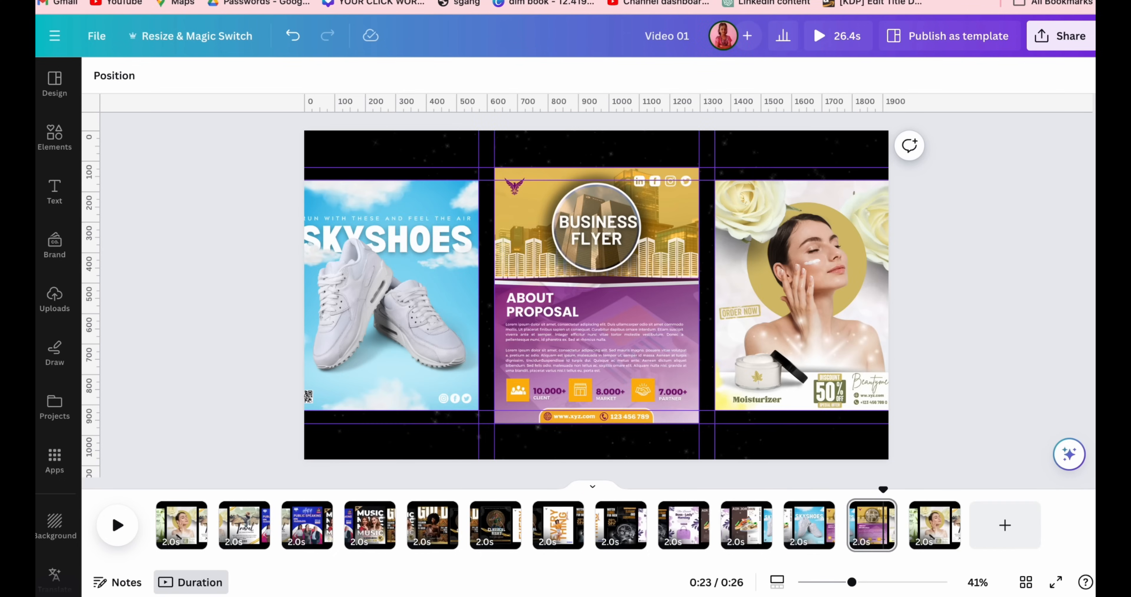
Step: Apply the Match & Move transition between all pages of Video 01 and set the first transition's duration to 0.2 seconds
click(177, 543)
click(211, 533)
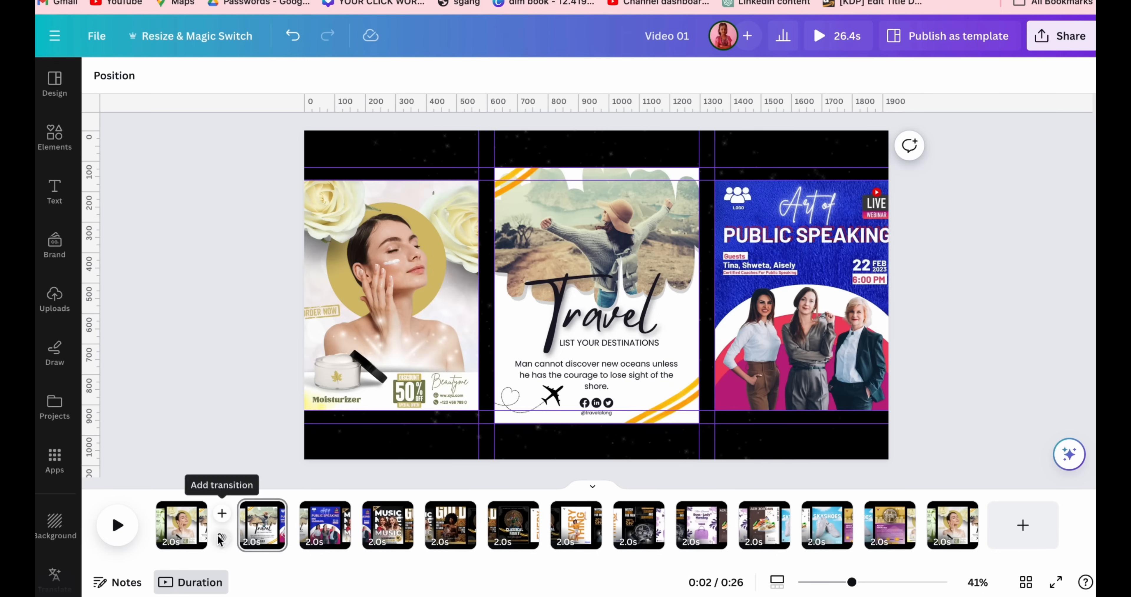
click(222, 538)
click(132, 341)
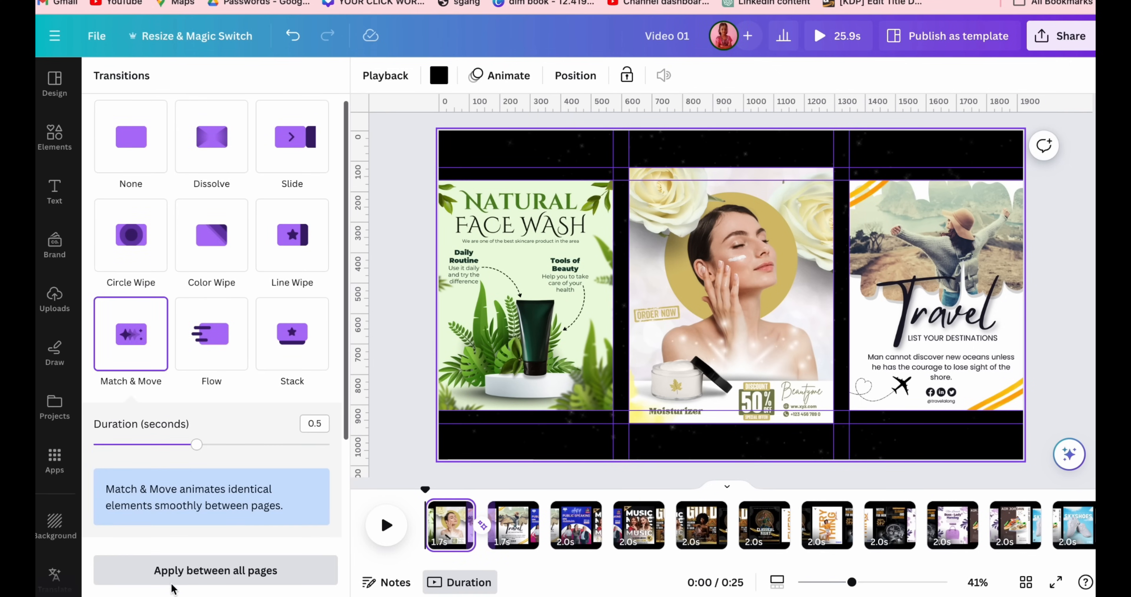
click(181, 571)
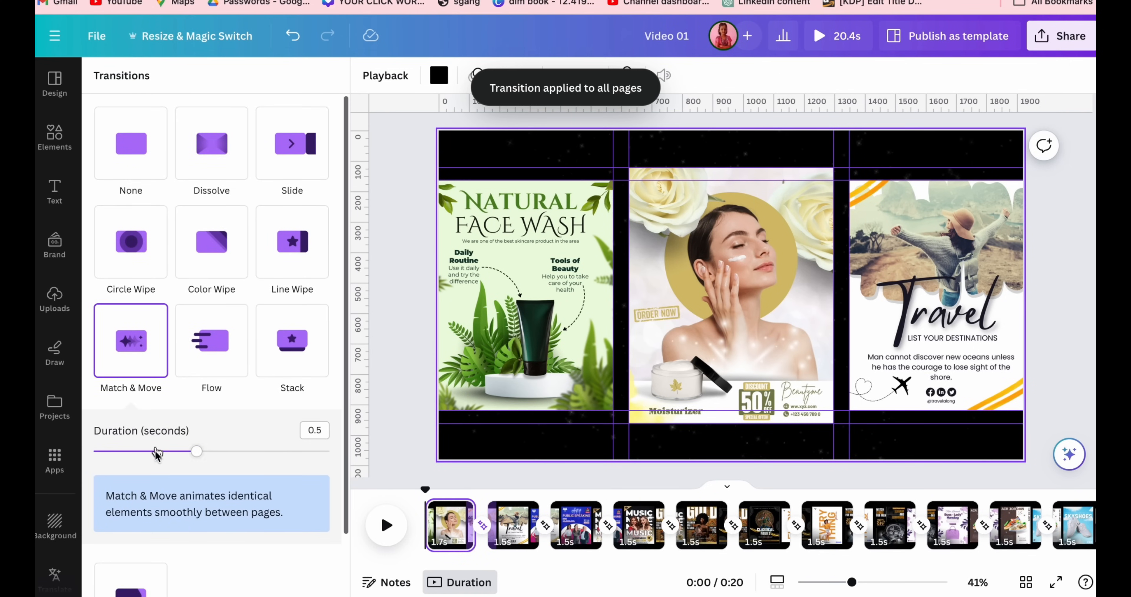
drag(130, 454, 124, 456)
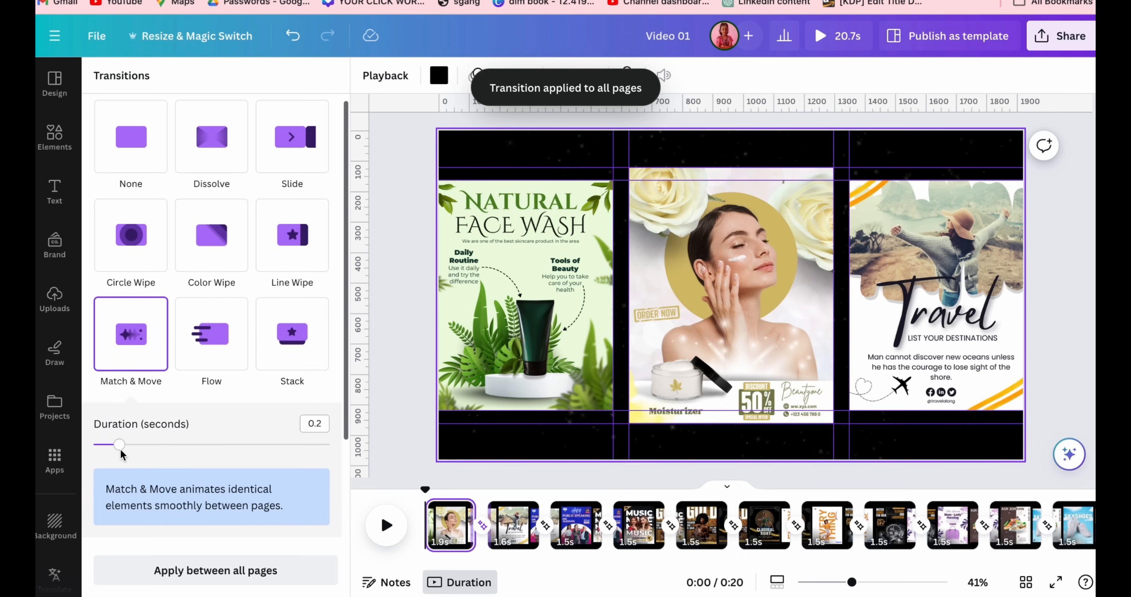
click(388, 387)
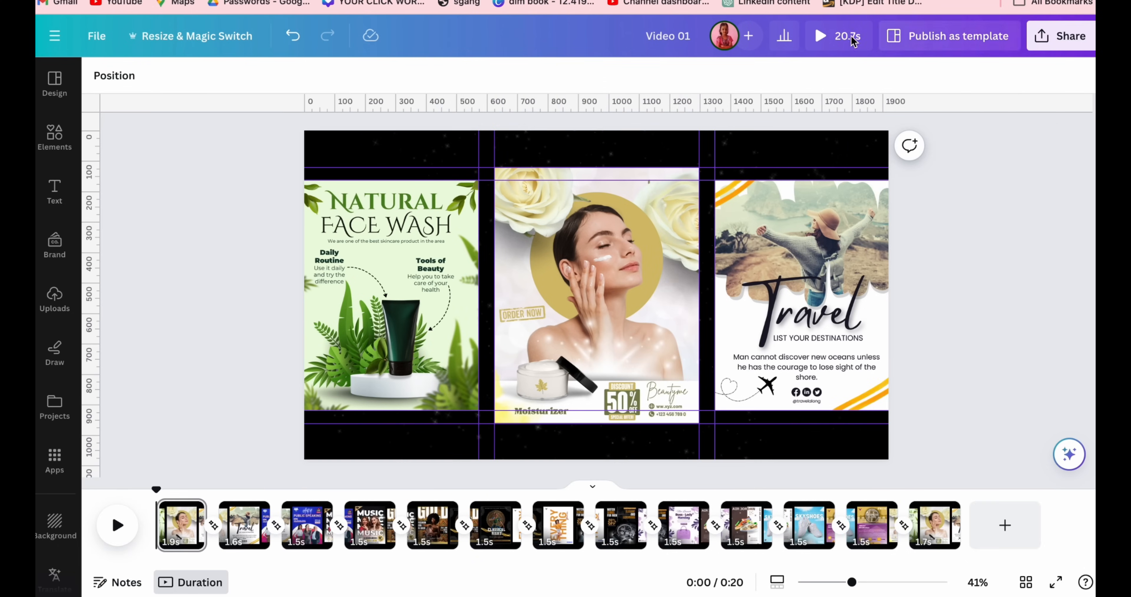
Step: Play the full preview of Video 01 to check the carousel's movement, and close it
click(839, 36)
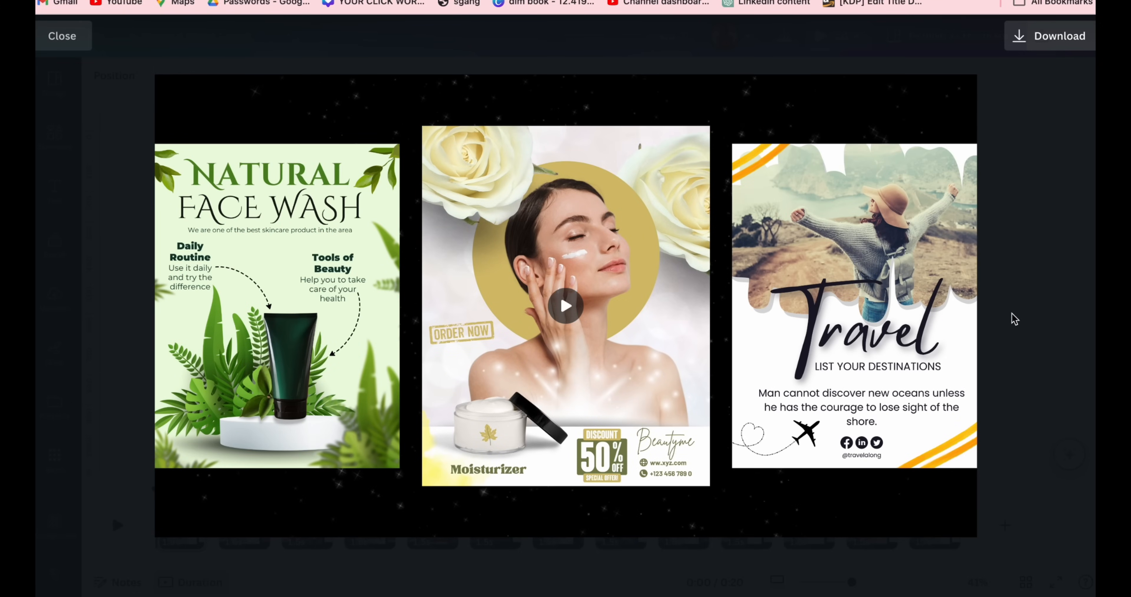
key(Escape)
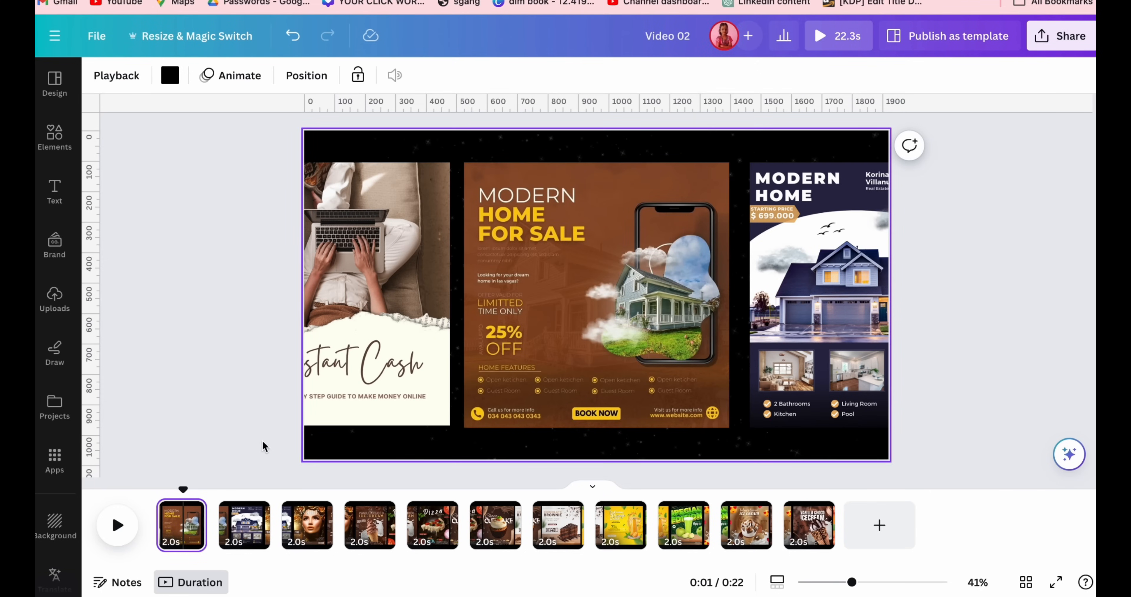
Step: Apply the Match & Move transition between all pages of Video 02 and set the first transition's duration to 1 second
click(219, 526)
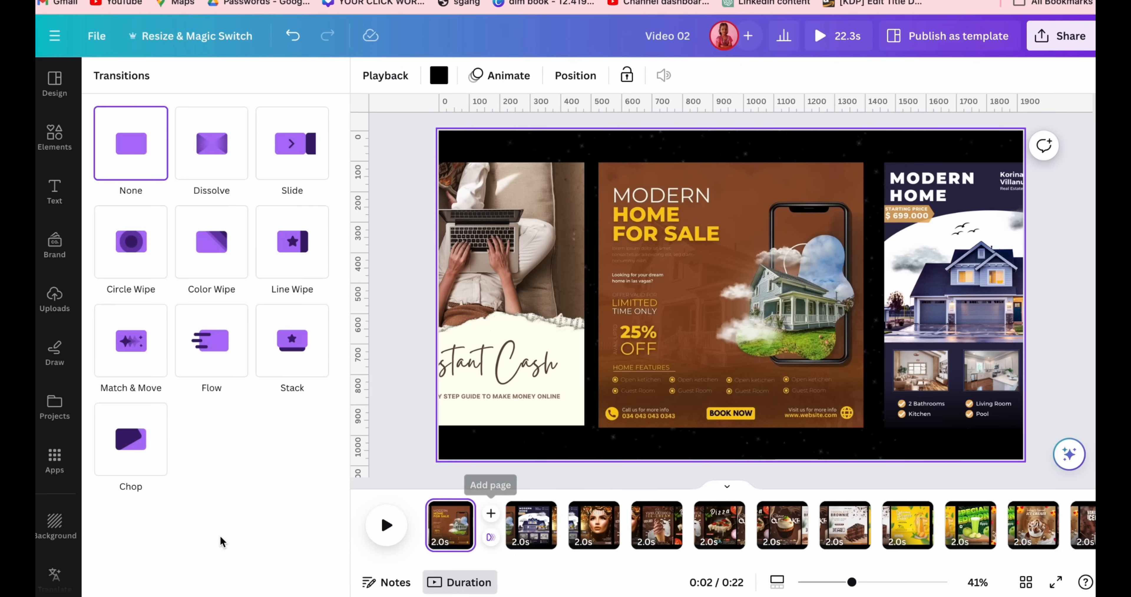
click(149, 351)
click(184, 575)
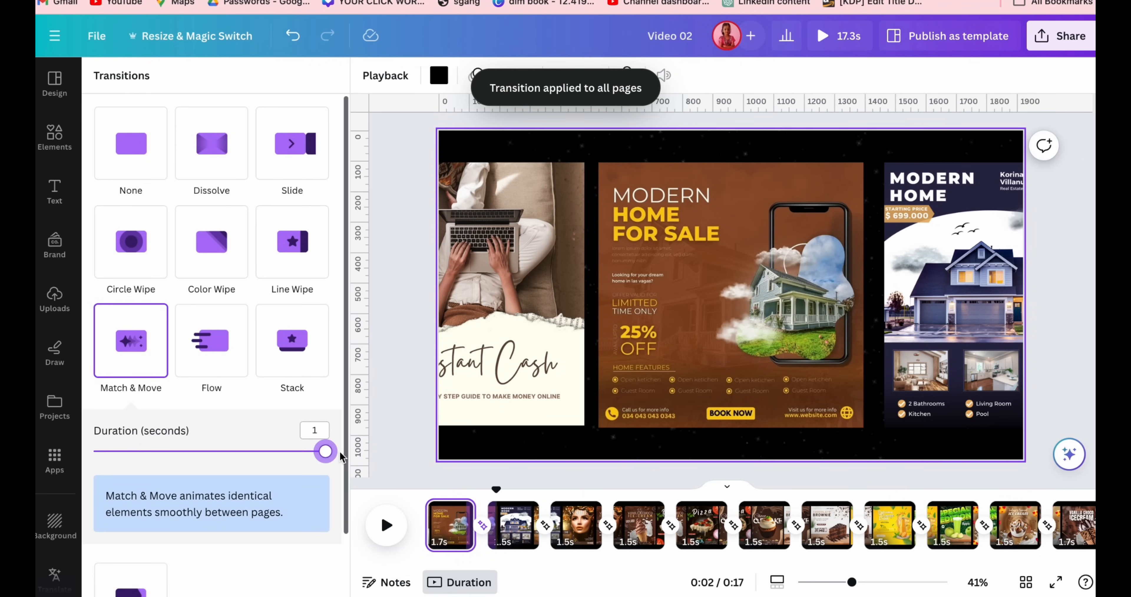
drag(340, 453, 341, 453)
Step: Play Video 02 in the editor and in the full preview to check its transitions
click(384, 523)
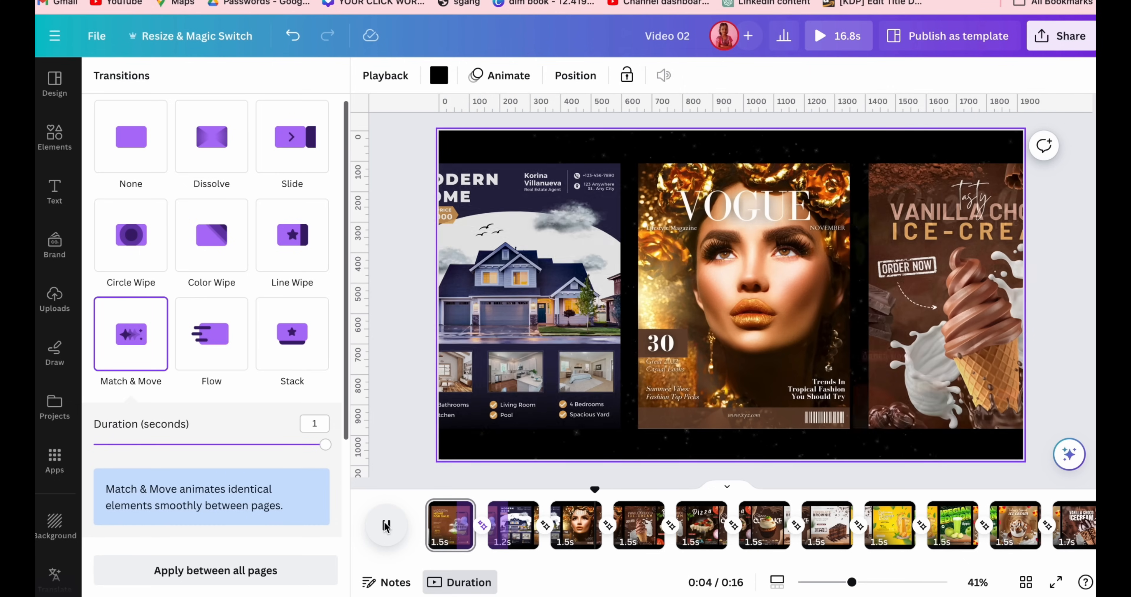
click(390, 412)
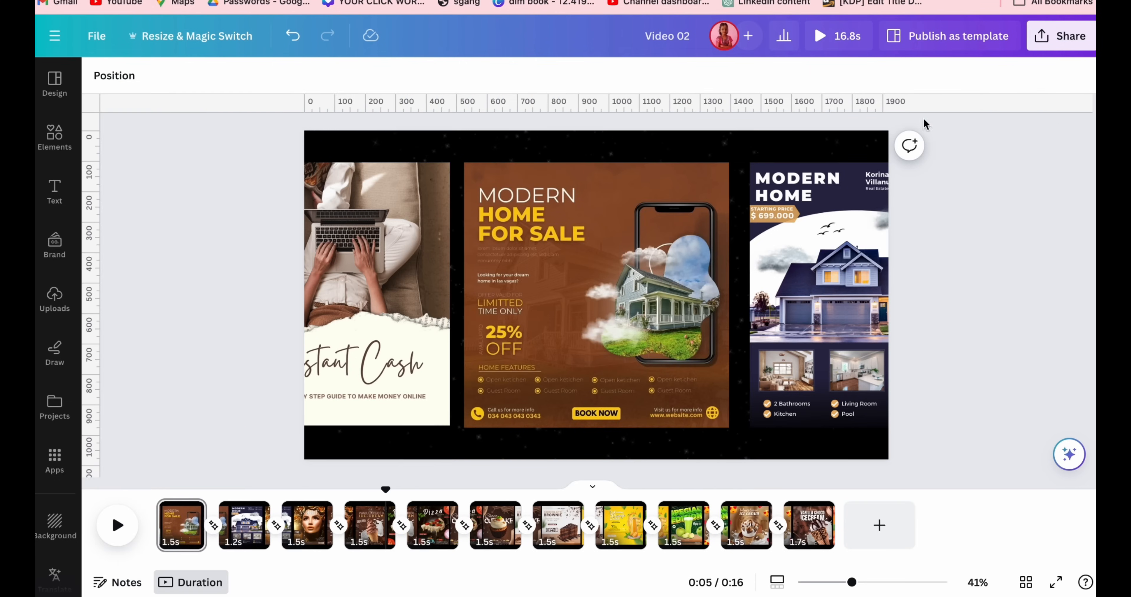
click(849, 47)
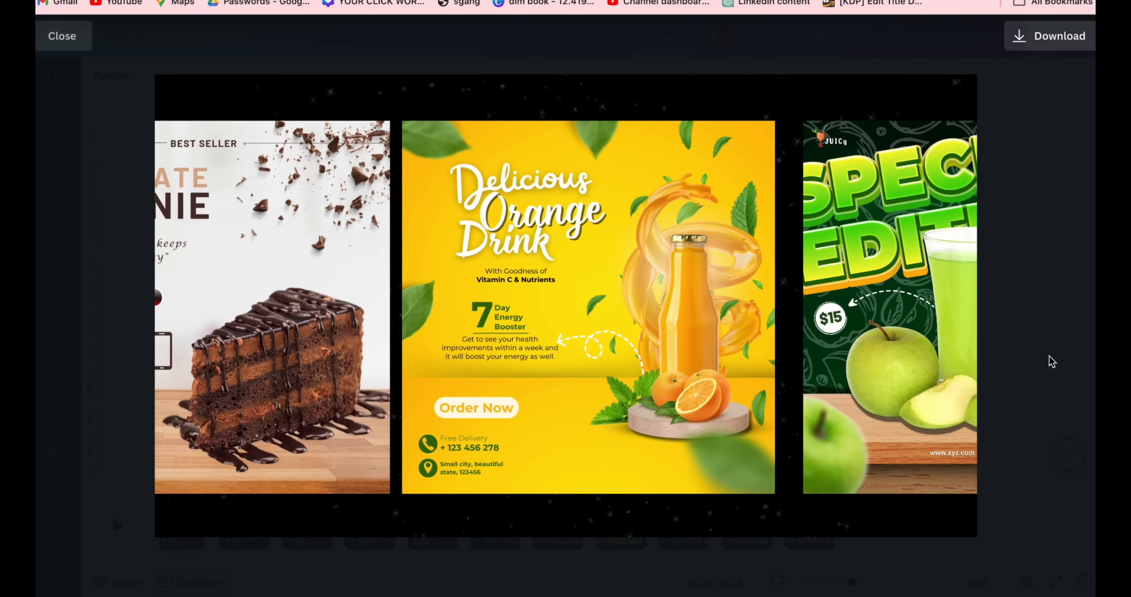
key(Escape)
Step: Download all pages of Video 02 as a 1080p MP4 video and open the download options for Video 01
click(1065, 48)
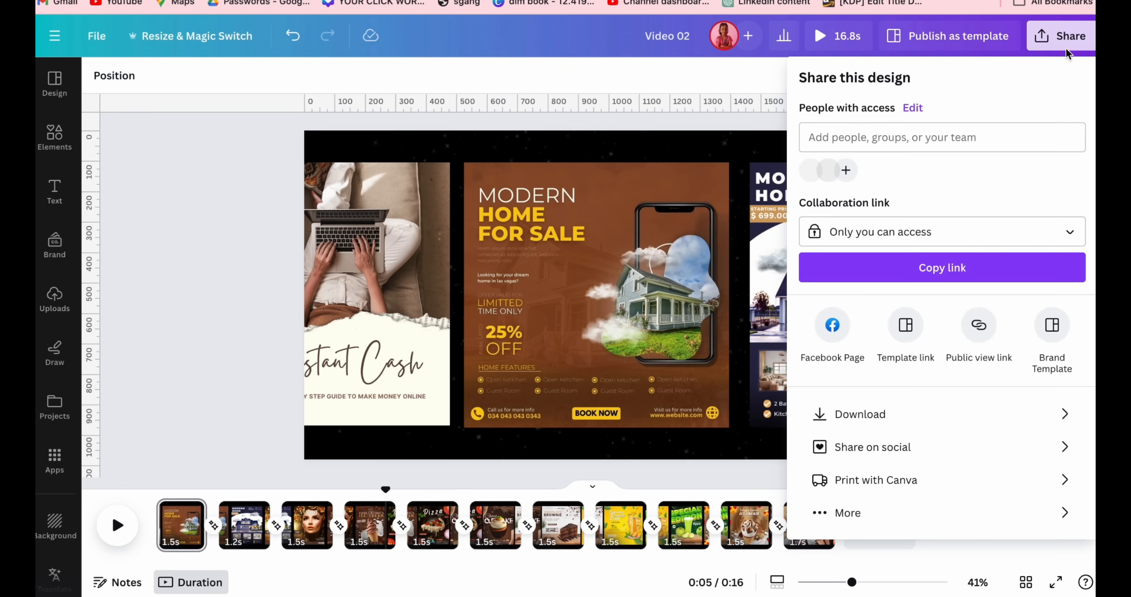
click(932, 417)
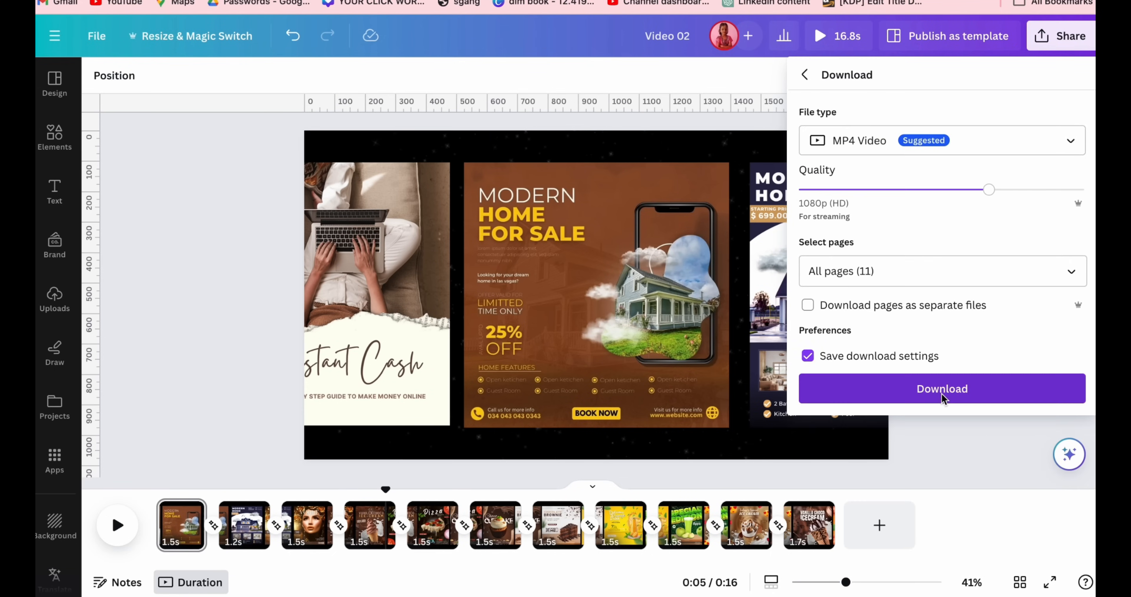
click(942, 389)
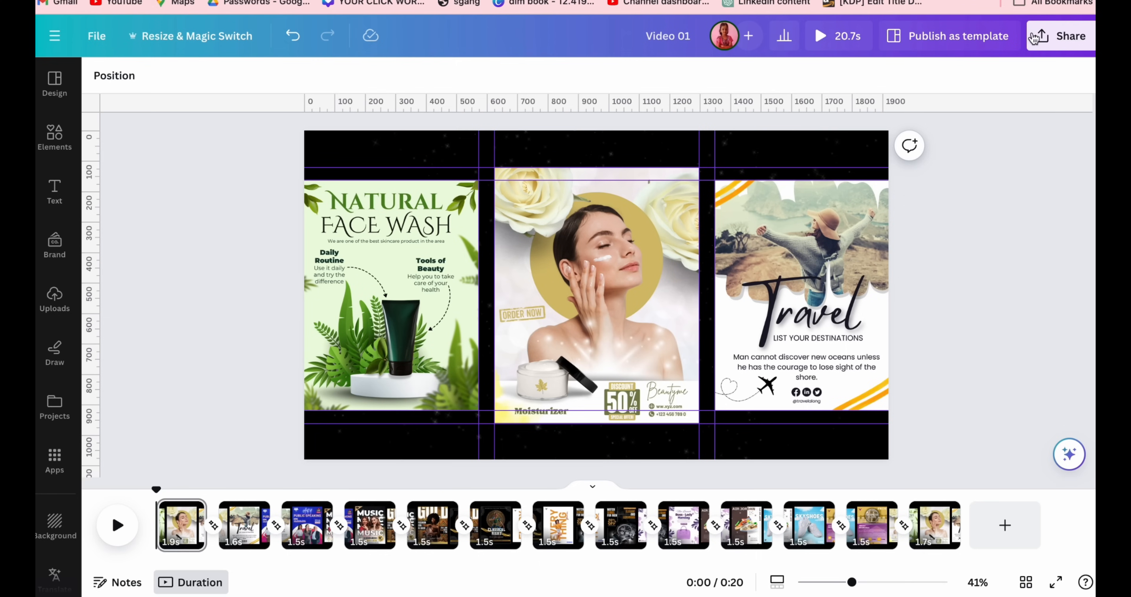
click(1036, 38)
click(955, 411)
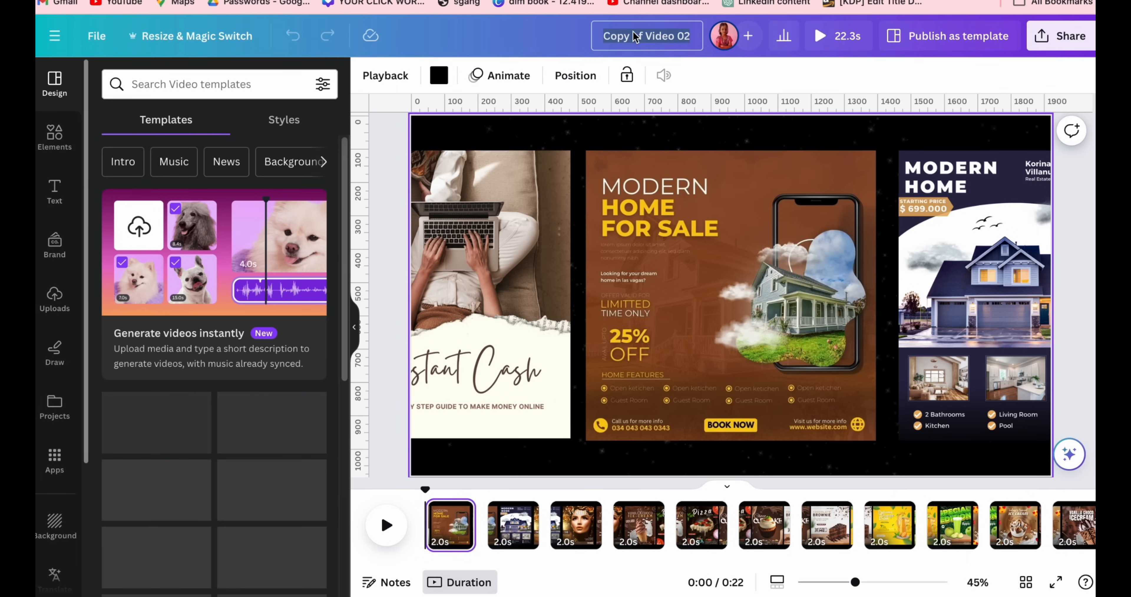
Step: Rename the duplicated video design as Video 02
text(V)
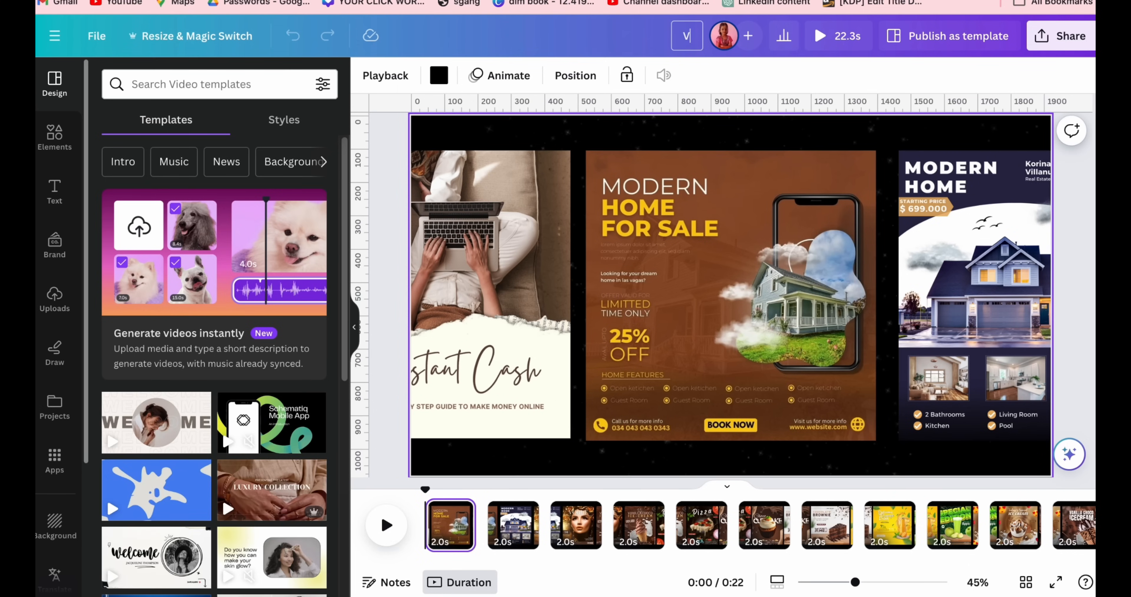
text(ideo 02)
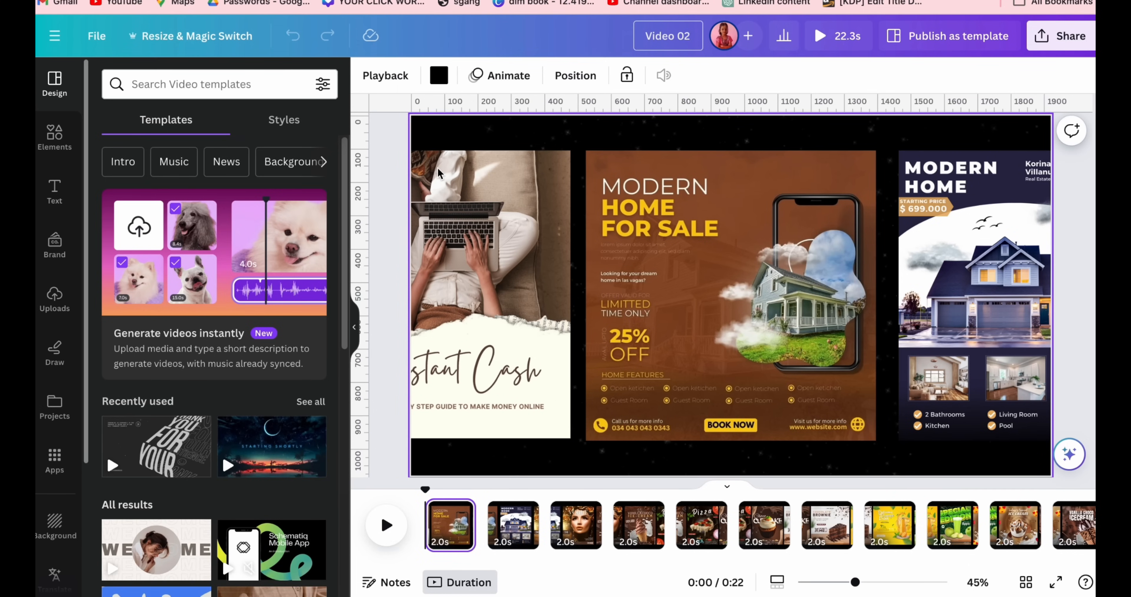
click(438, 173)
Step: Delete every page after the first from the duplicated video design
click(508, 511)
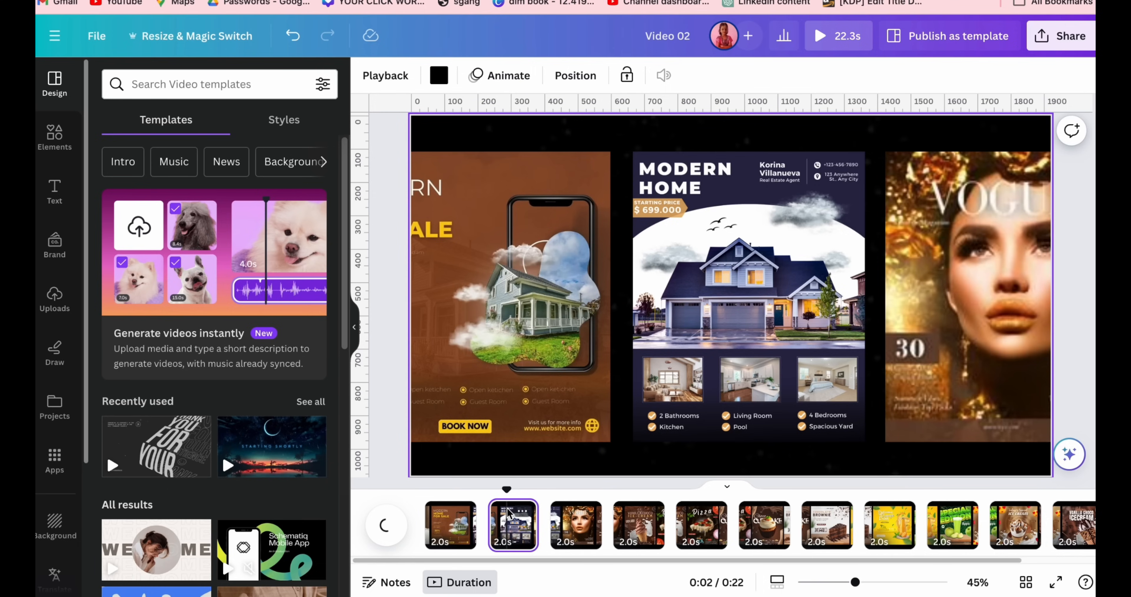
key(Delete)
key(Delete)
key(Delete)
key(Delete)
key(Delete)
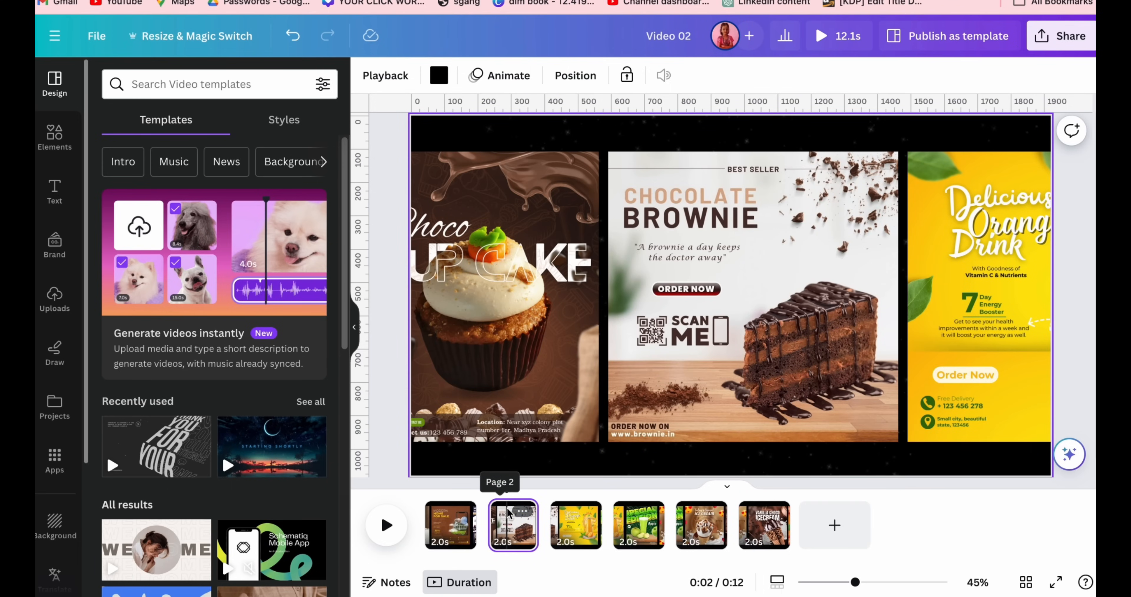
key(Delete)
key(Delete)
key(Delete)
key(Delete)
key(Delete)
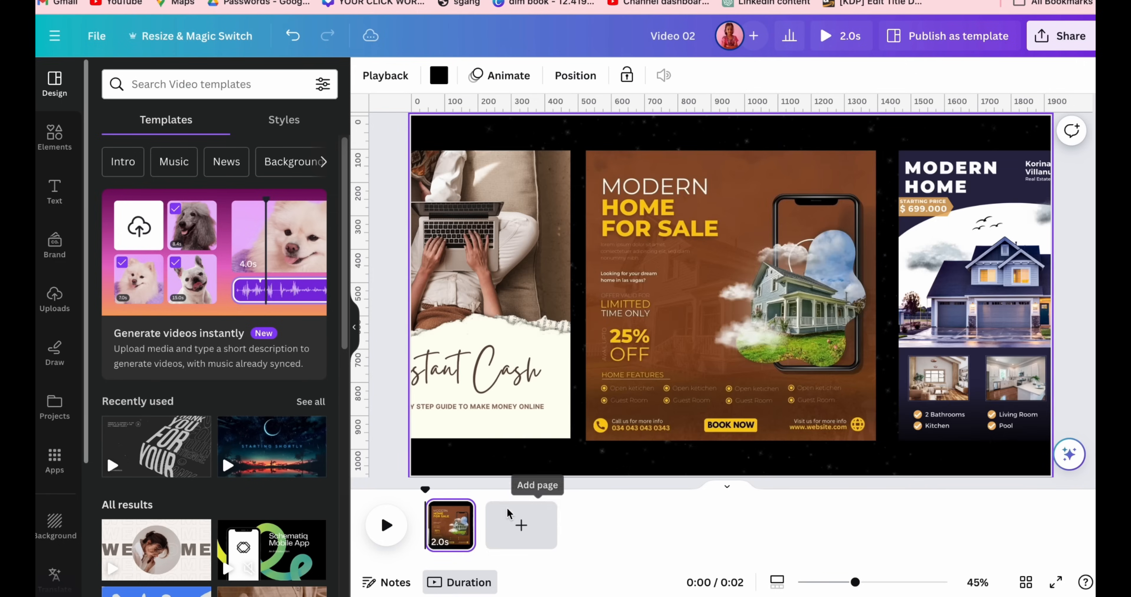
Step: Remove all posters from the remaining page, keeping only the starry background, and collapse the template library
key(ctrl+a)
key(Delete)
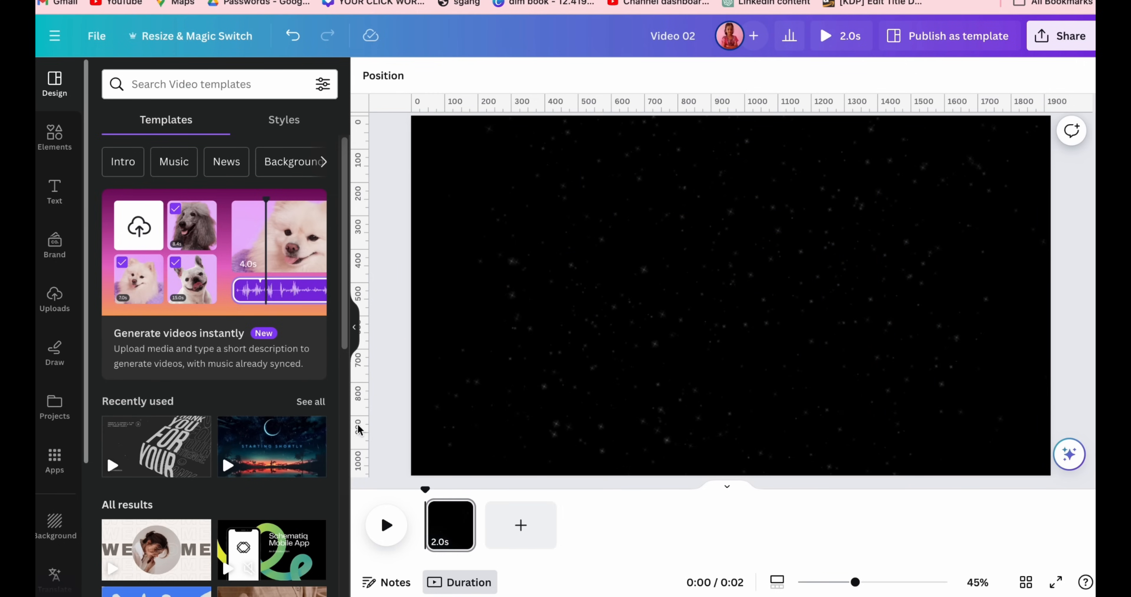
click(353, 327)
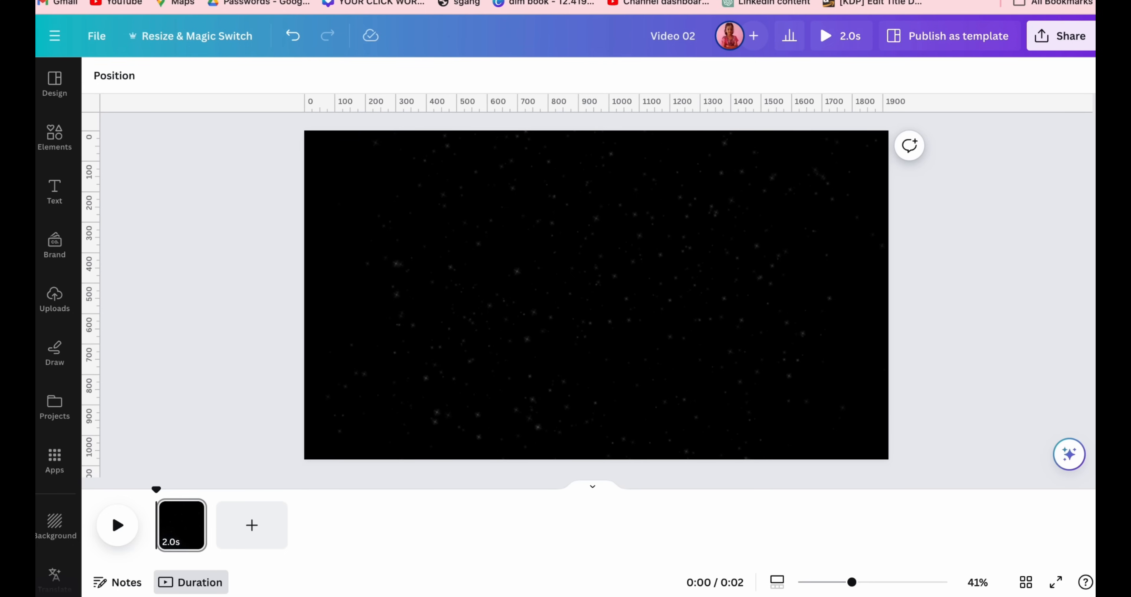
Step: Place the uploaded LinkedIn Is Biased and I Dare You To Miss This posters side by side on the starry page
click(45, 324)
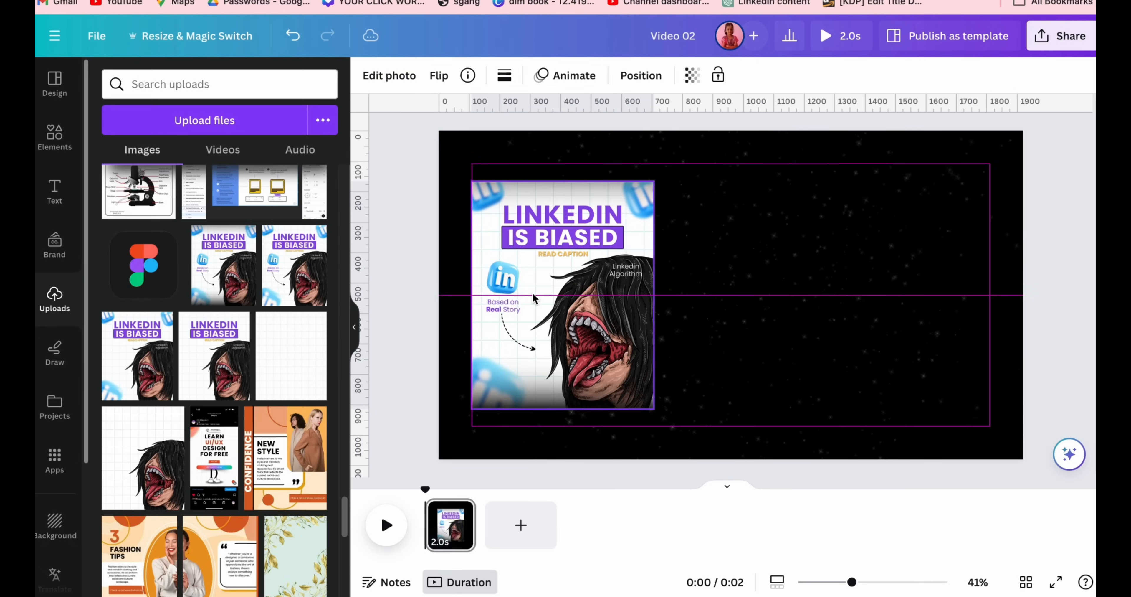
drag(533, 298, 532, 298)
scroll(112, 503, down, 3)
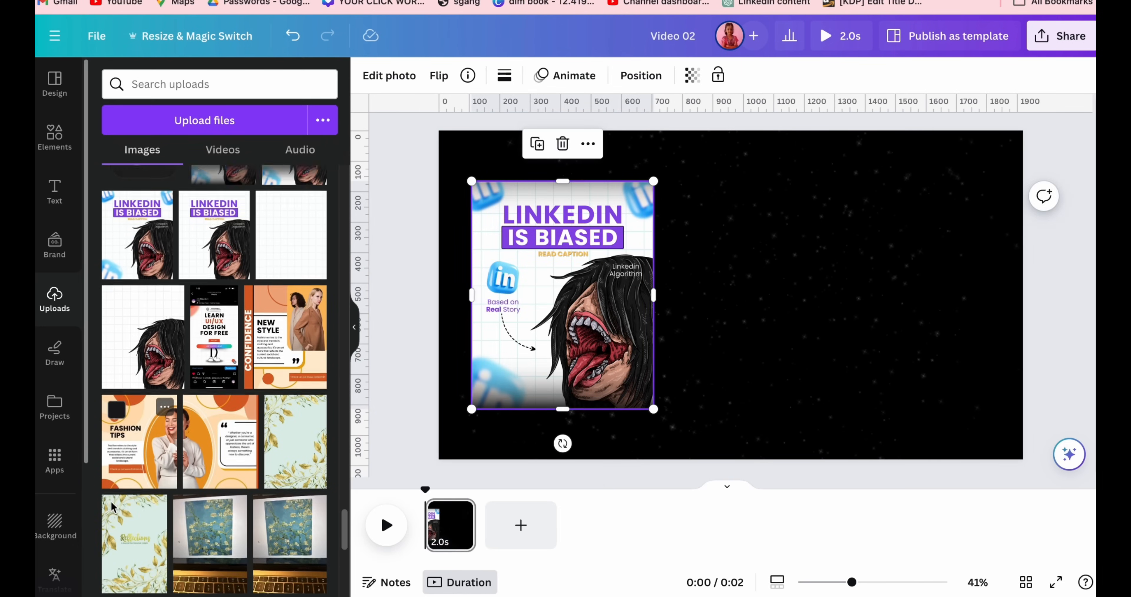
scroll(111, 507, down, 1)
scroll(206, 483, down, 1)
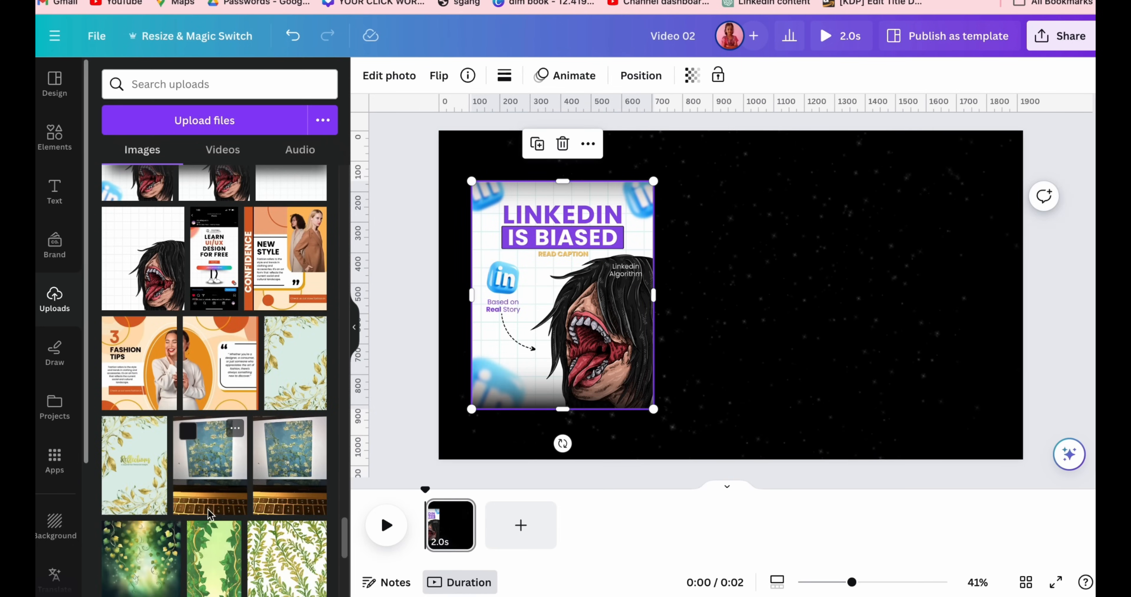
scroll(209, 509, down, 5)
click(286, 341)
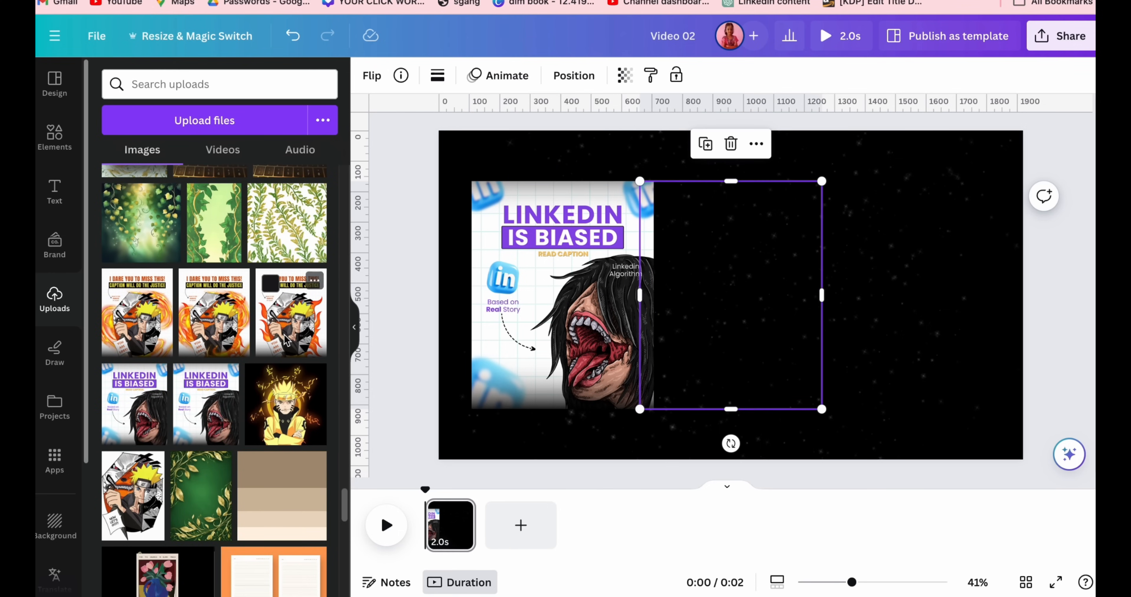
drag(712, 310, 736, 310)
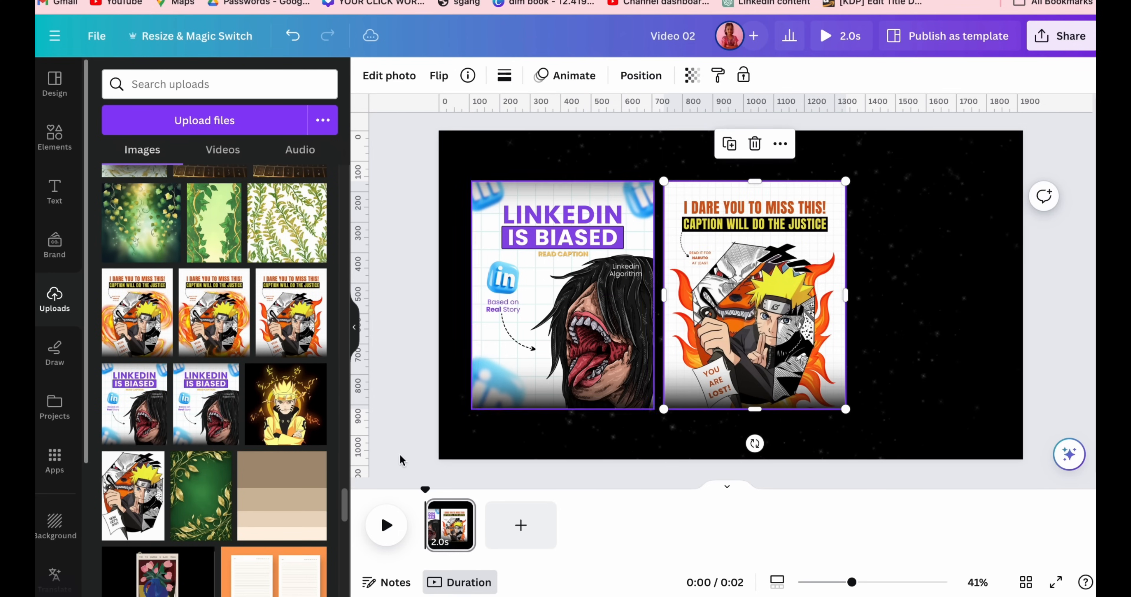
Step: Fill further 2-second starry-background pages with designs from the image uploads
scroll(286, 536, down, 2)
scroll(286, 537, down, 5)
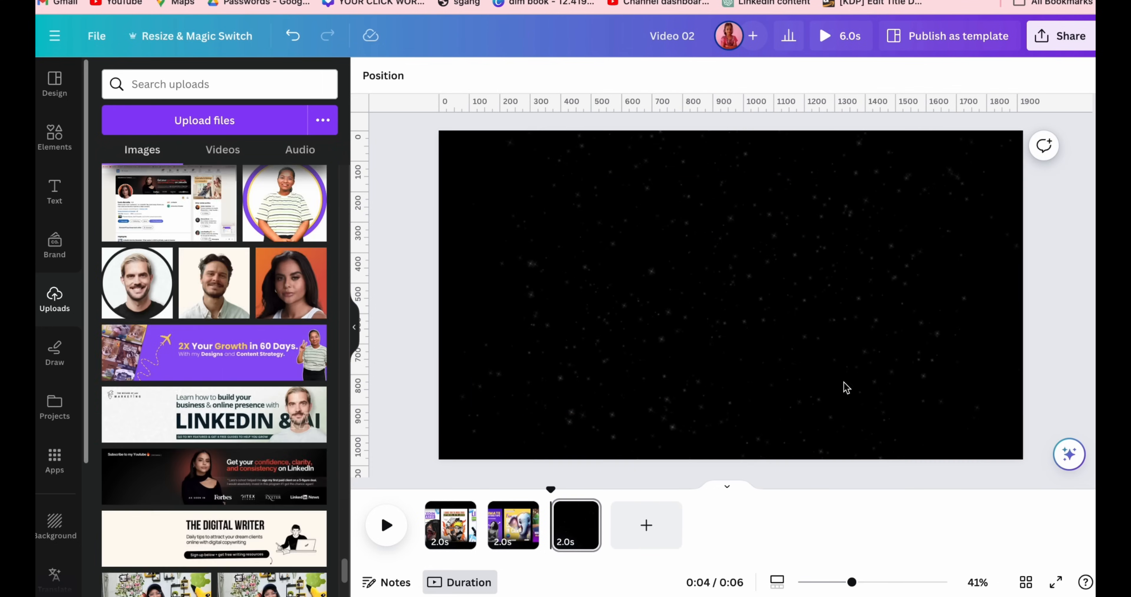
scroll(212, 512, down, 15)
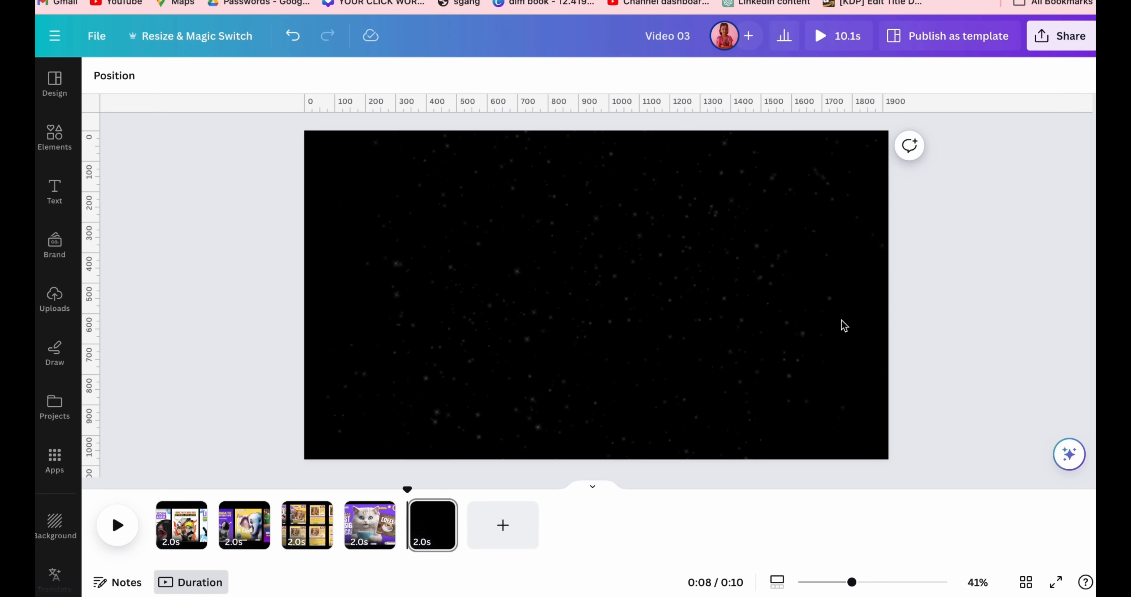
Step: Center the row of three posters on page 1 and even out the poster spacing on page 2
click(456, 388)
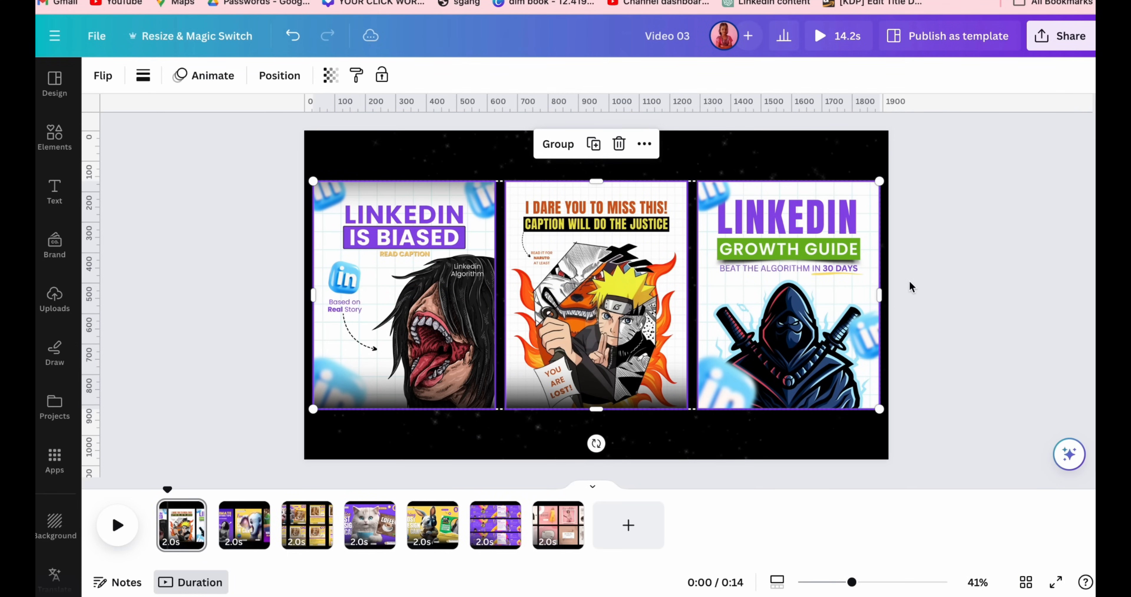
click(911, 286)
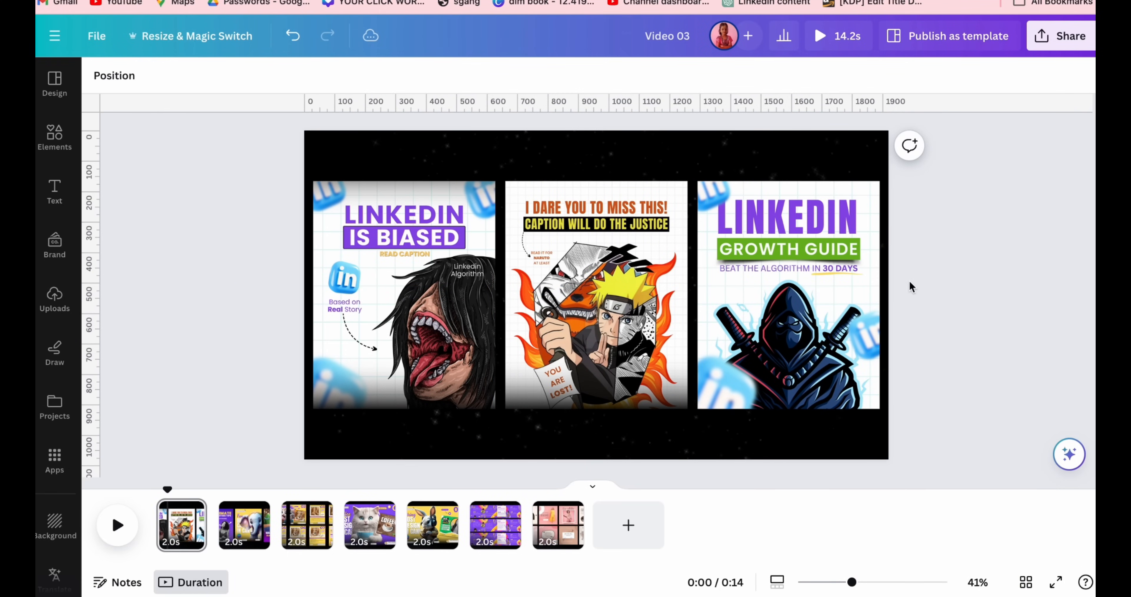
click(236, 543)
drag(842, 341, 814, 340)
click(962, 241)
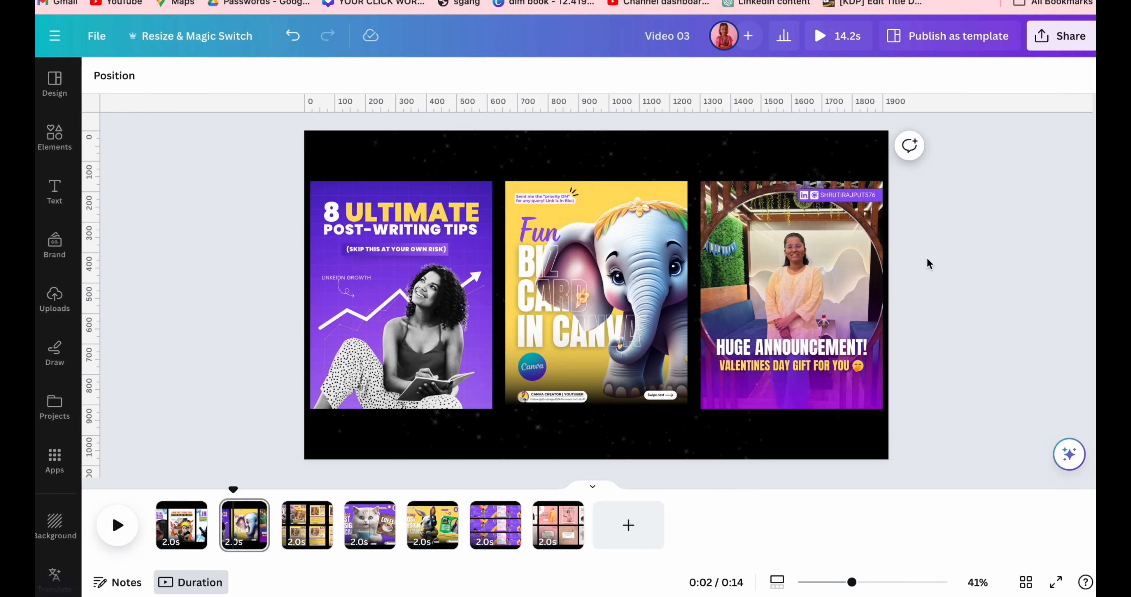
click(370, 524)
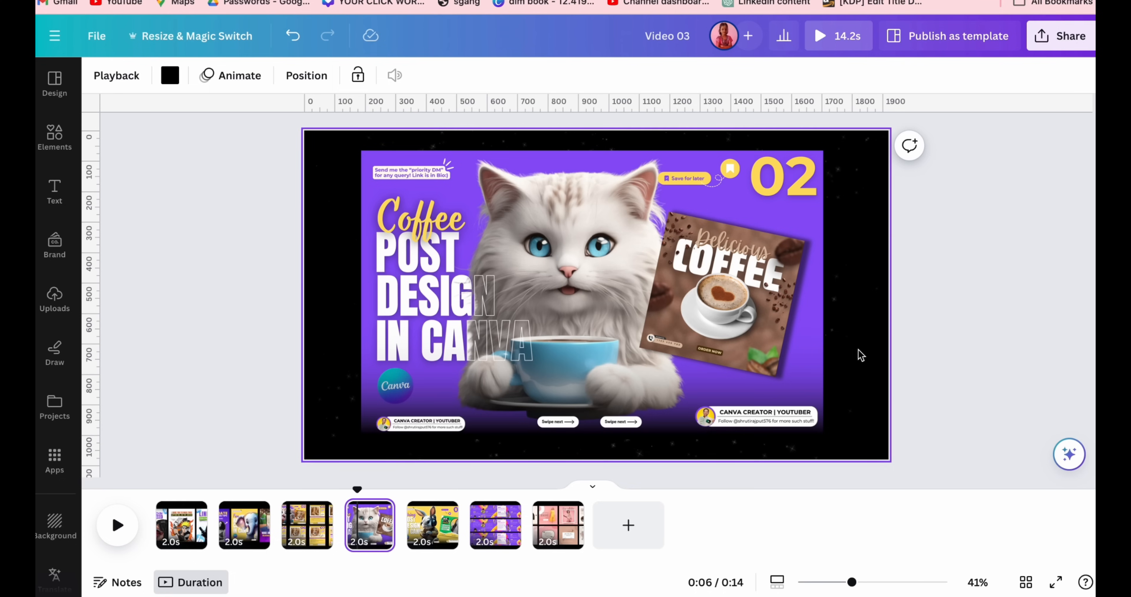
click(501, 534)
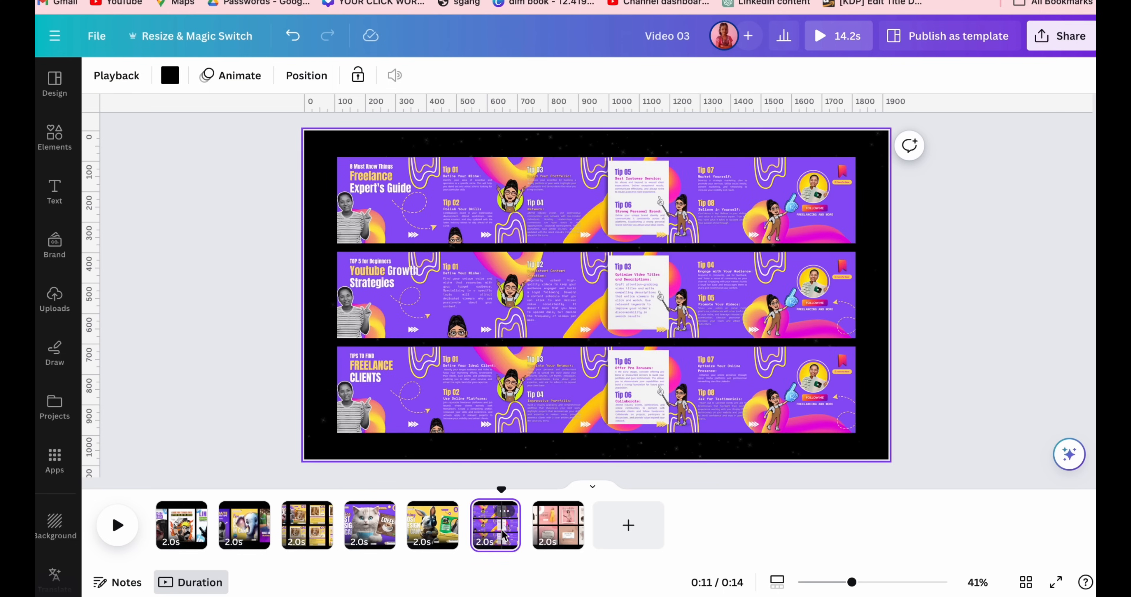
click(530, 553)
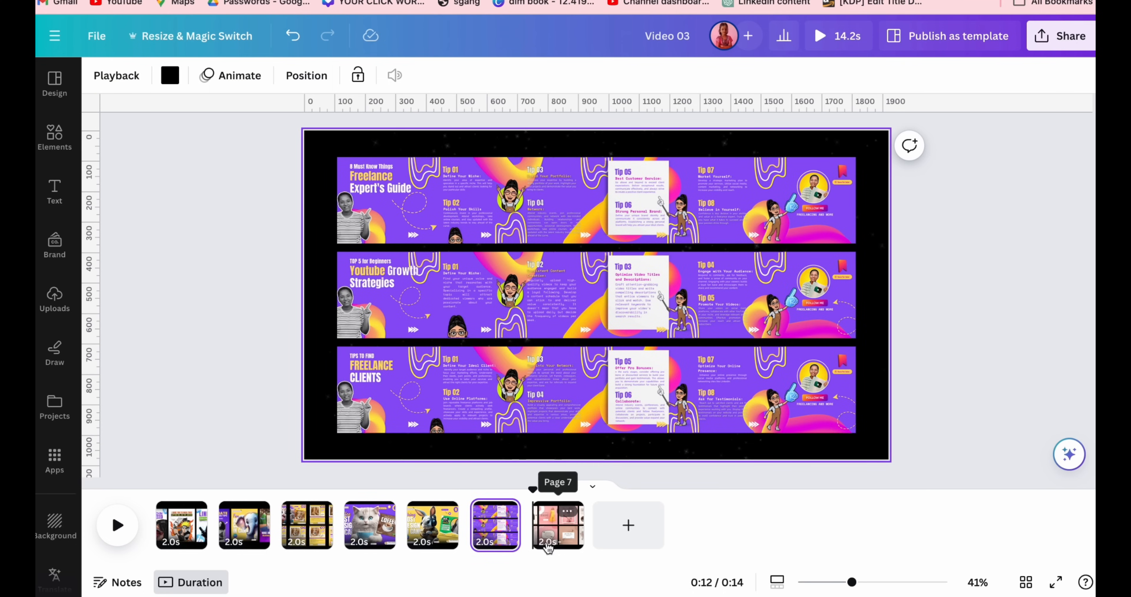
Step: Apply the Pop photo animation to all three posters on page 1
click(182, 524)
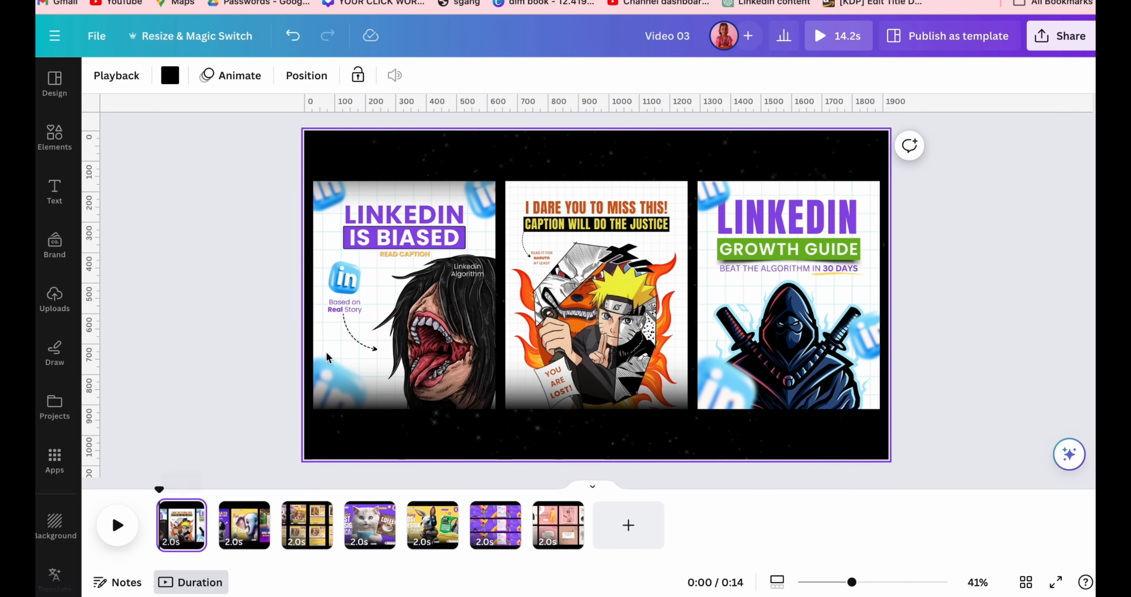
click(325, 359)
drag(176, 260, 960, 282)
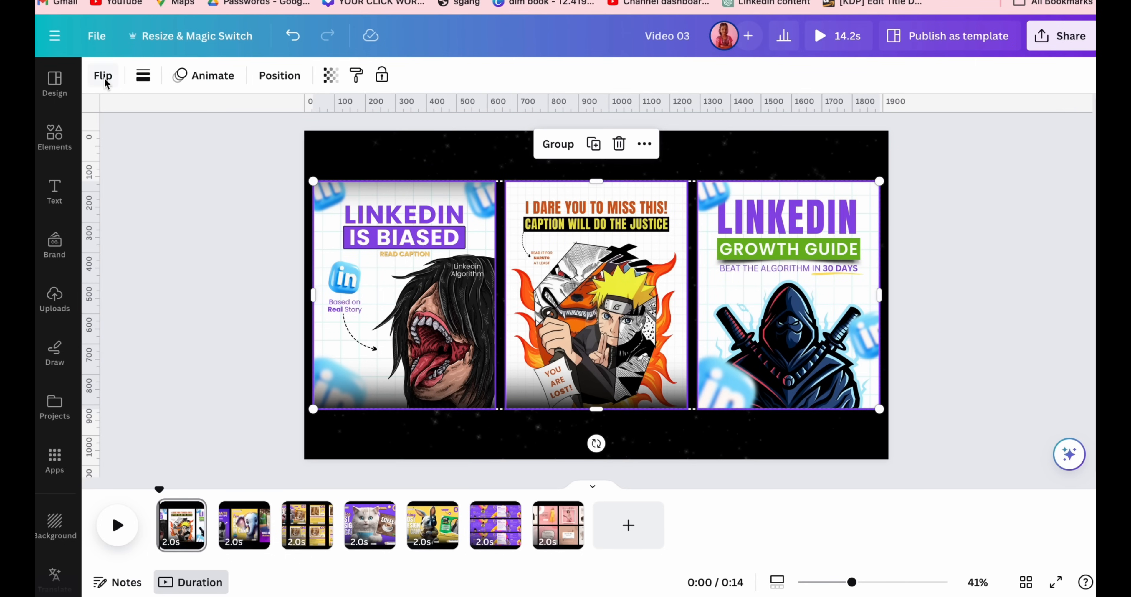
click(204, 76)
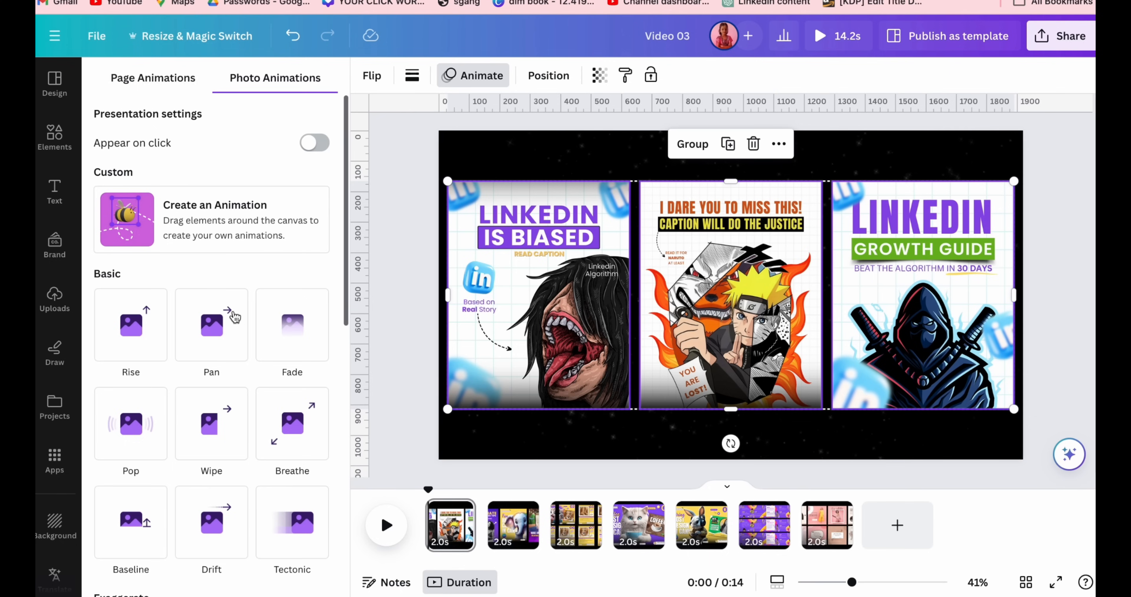
scroll(208, 478, down, 2)
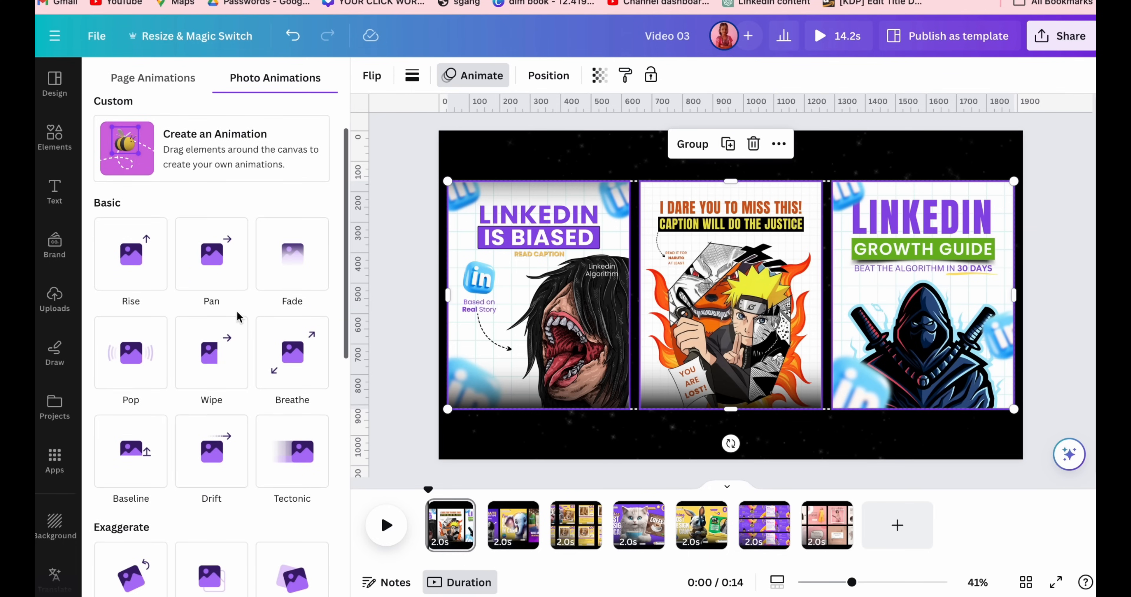
click(132, 352)
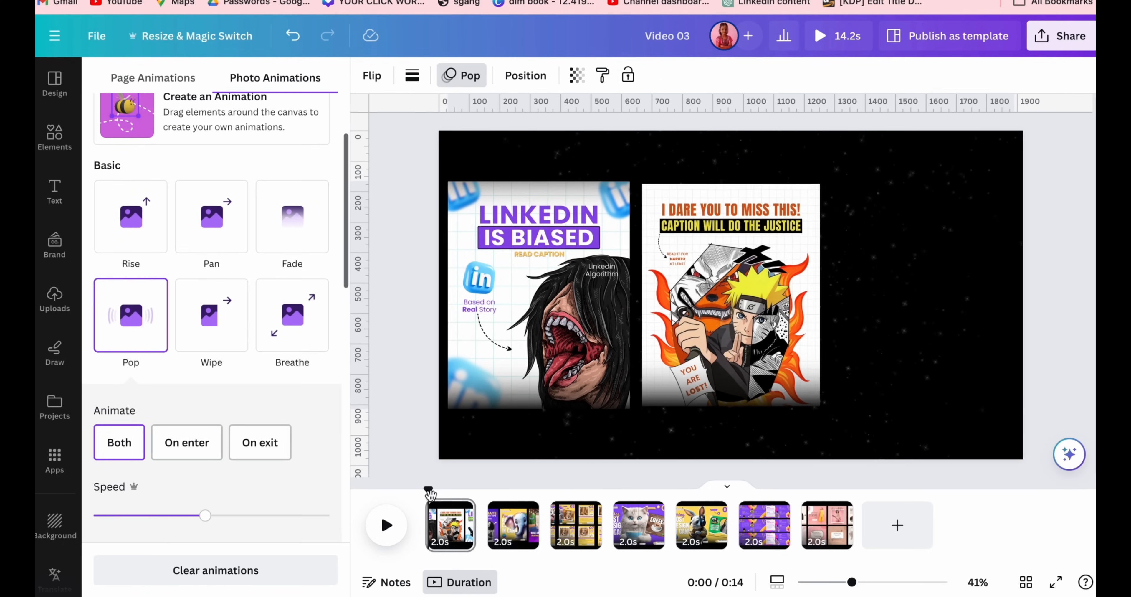
Step: Try the Party animation on page 2, replacing it with the Pop page animation
click(496, 532)
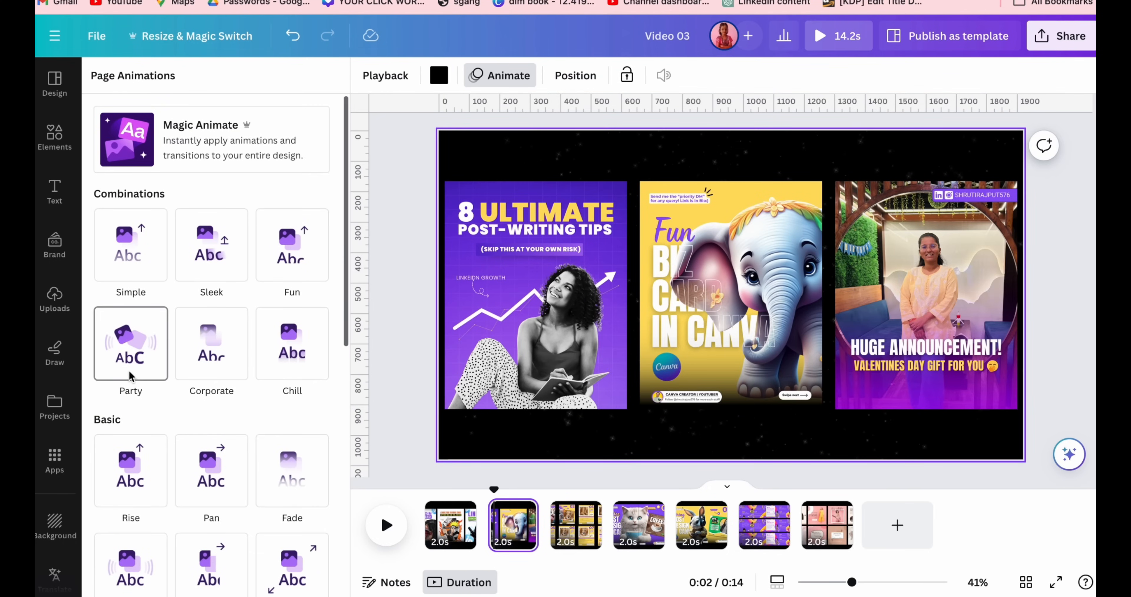
click(147, 355)
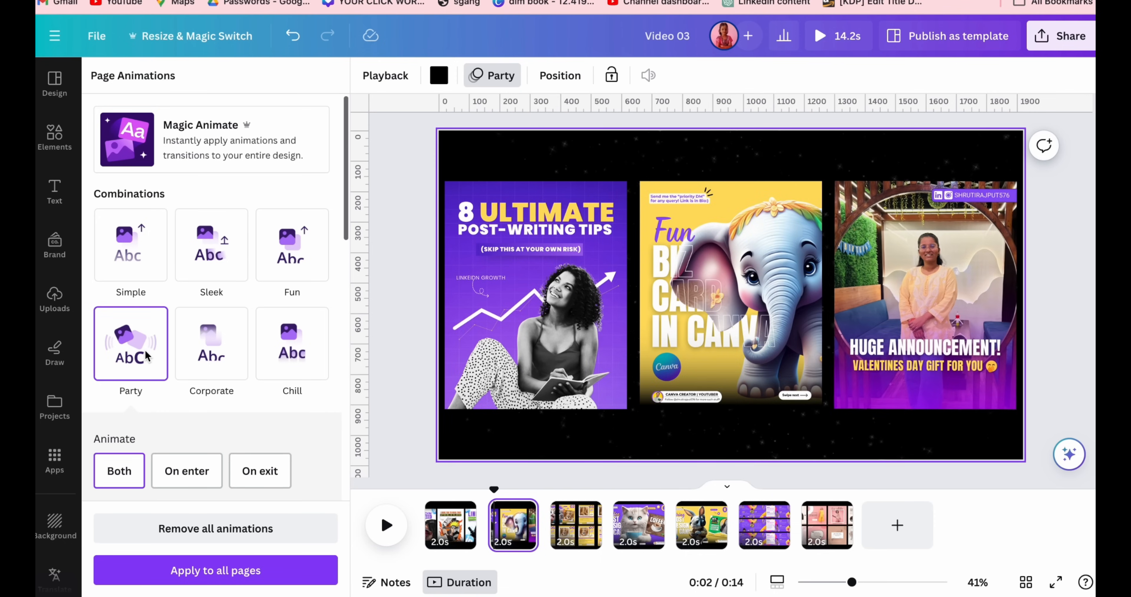
scroll(88, 488, down, 5)
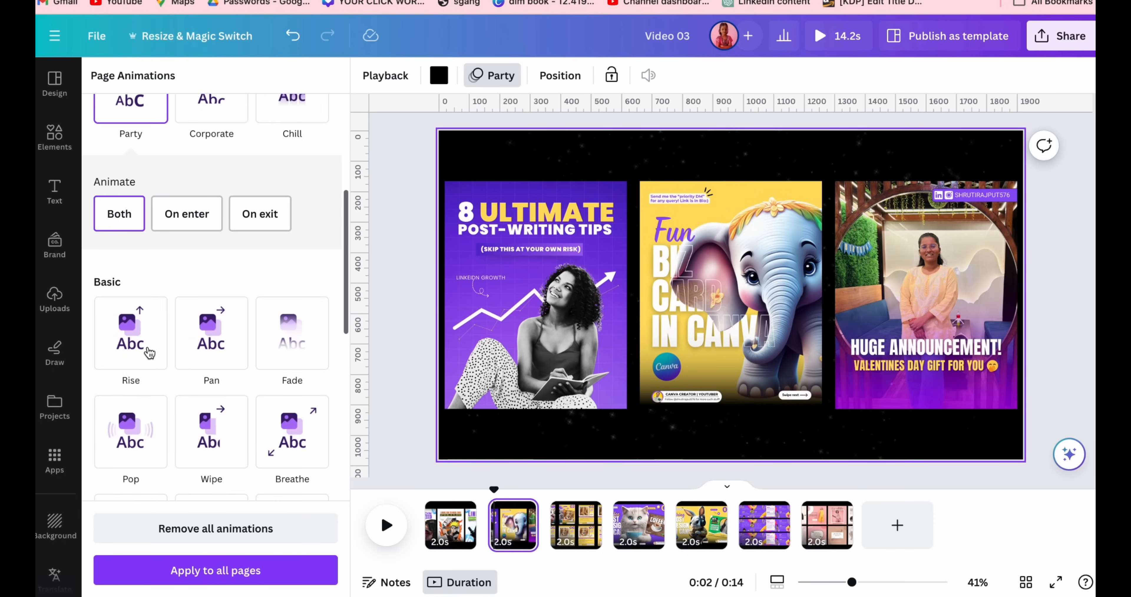
click(131, 432)
Step: Apply the Pop page animation to pages 3 and 4 and select page 5
click(576, 525)
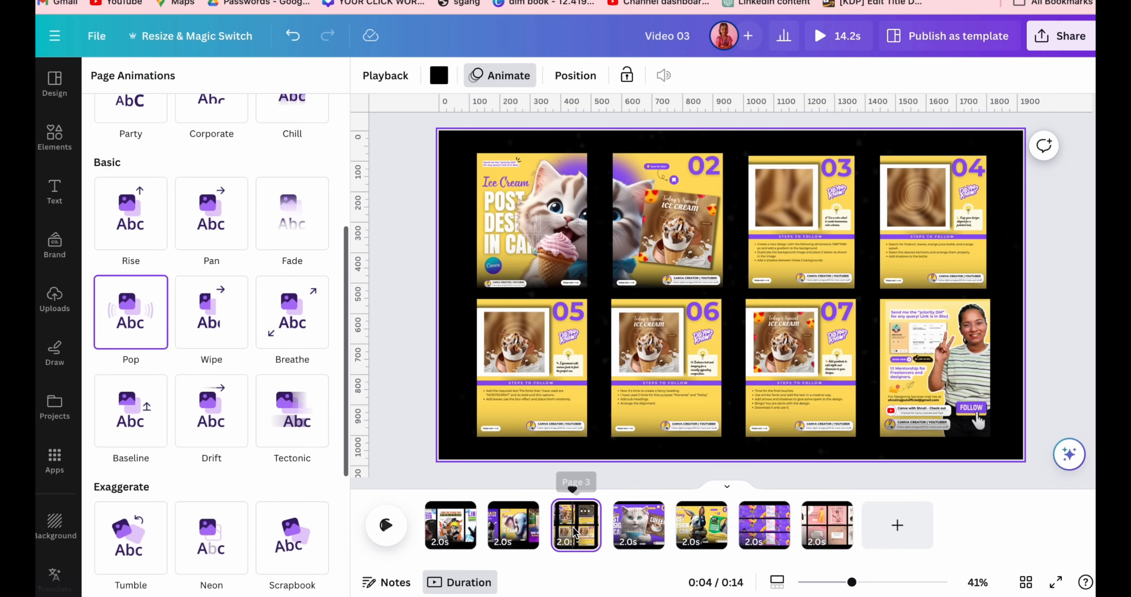
scroll(166, 564, down, 1)
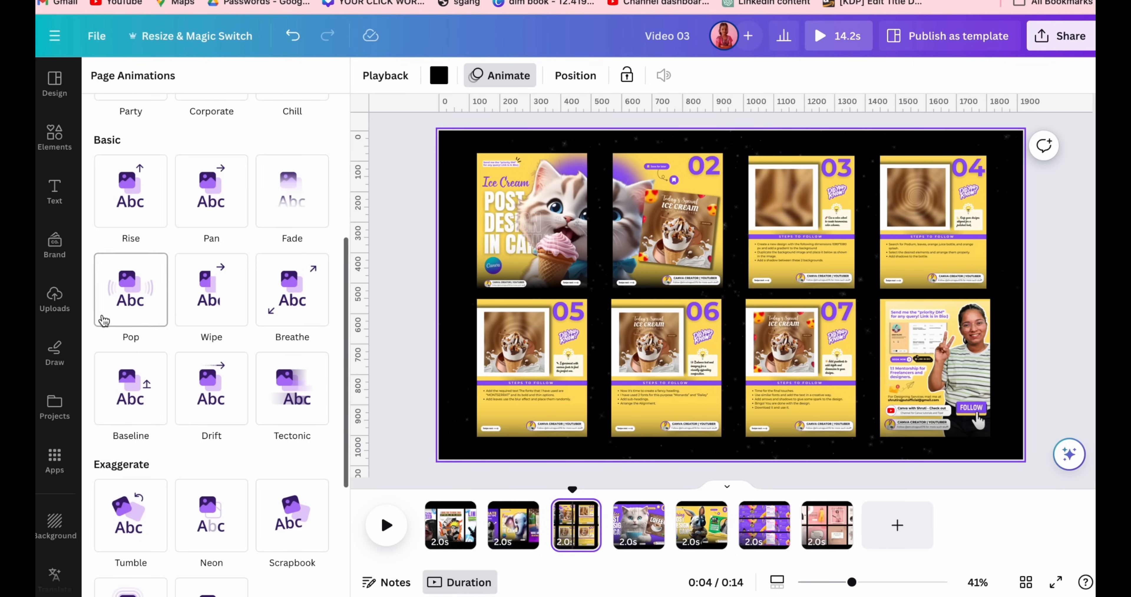
click(139, 309)
right_click(632, 516)
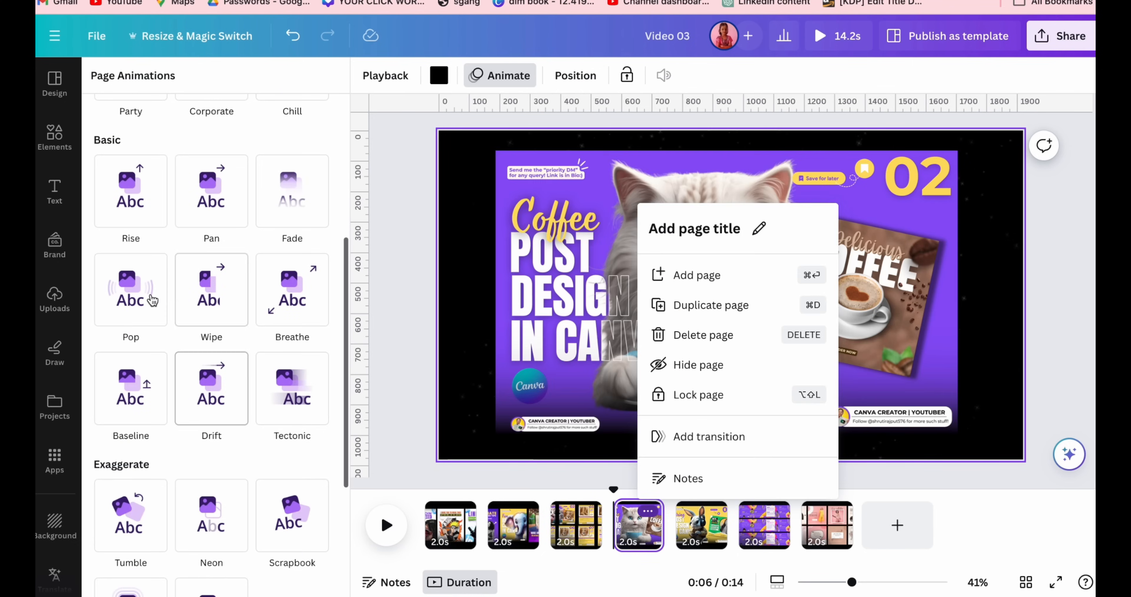
click(134, 297)
click(701, 524)
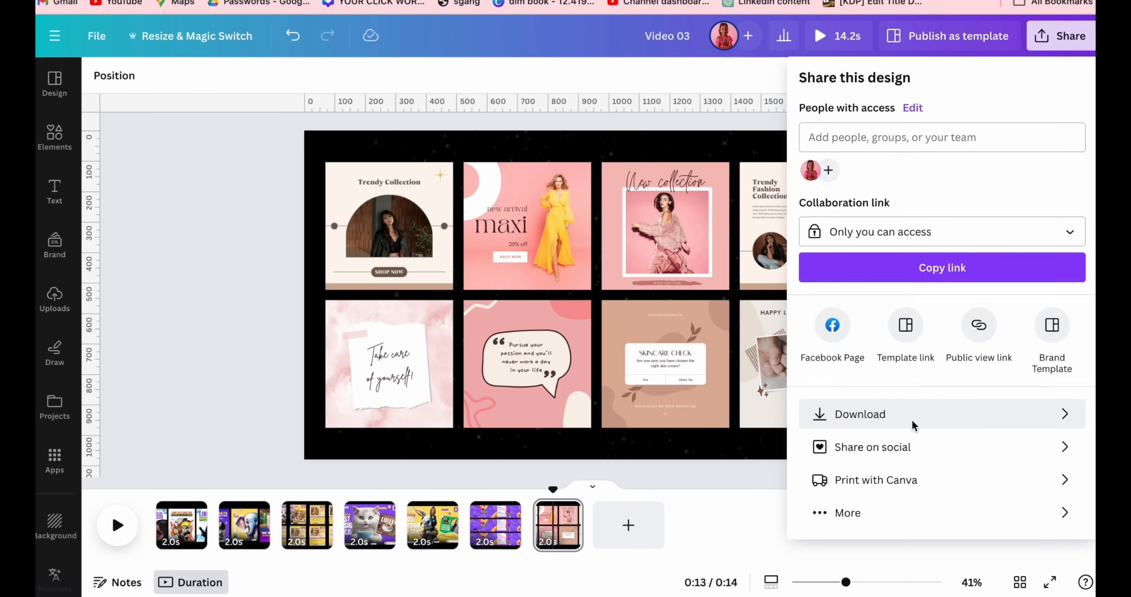
Step: Download all 7 pages of Video 03 as a single 1080p MP4 video
click(914, 426)
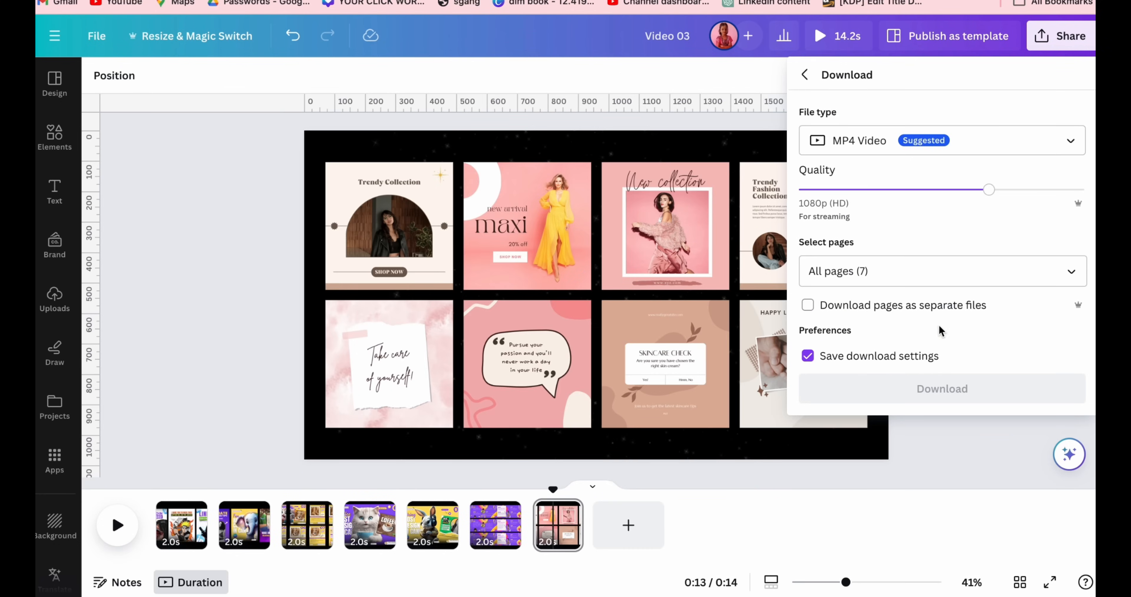
click(940, 389)
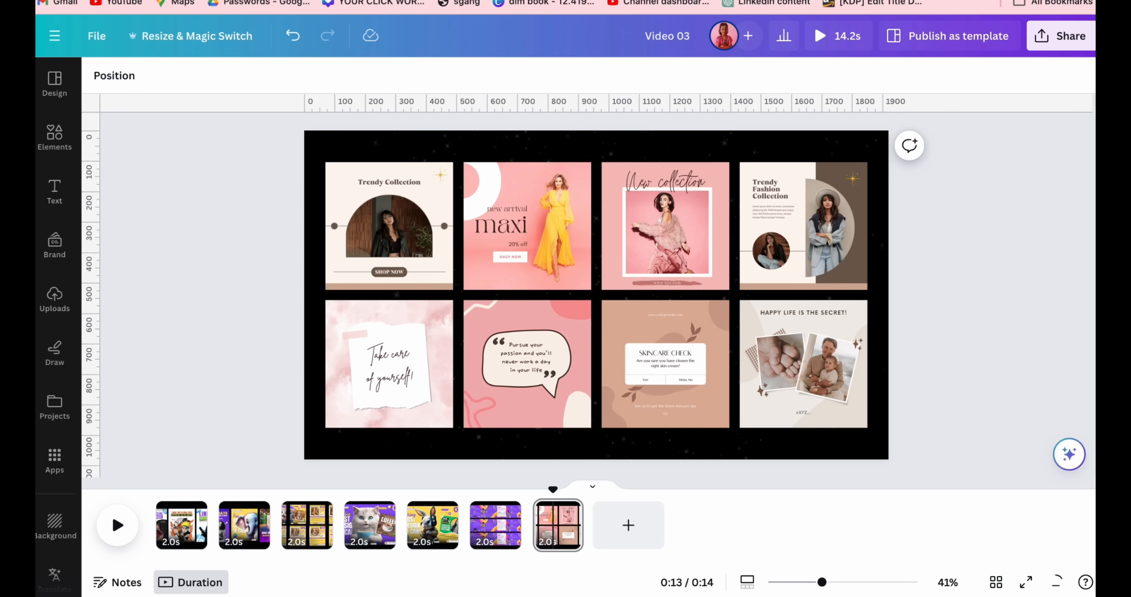
Step: Switch to the Portfolio - GIG IMAGE design and open its last page to check the Get In Touch heading and contact details
click(494, 0)
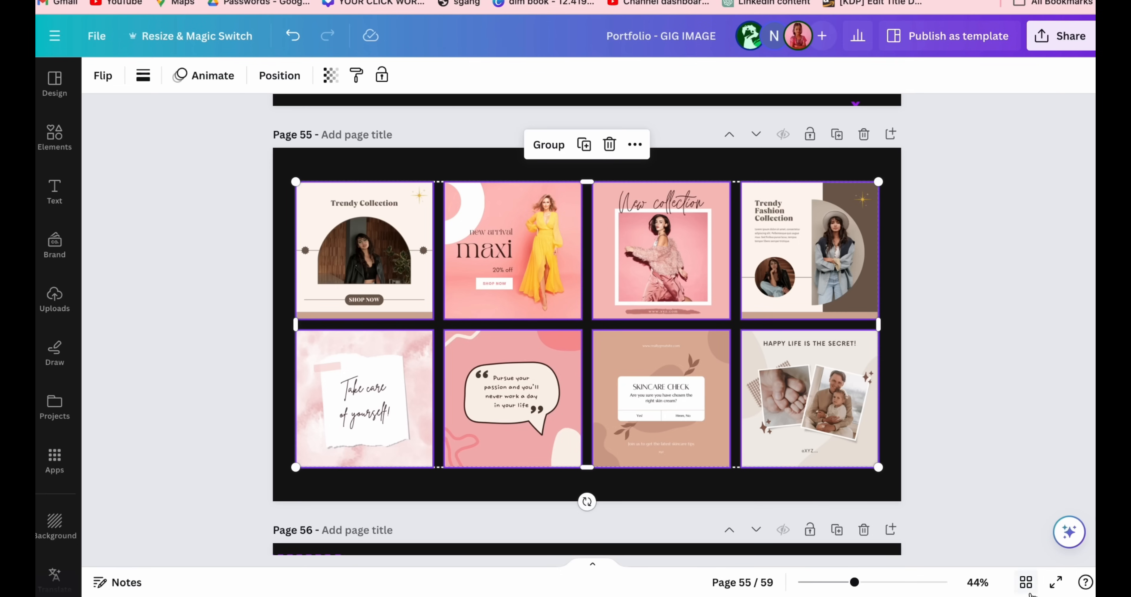
click(1026, 584)
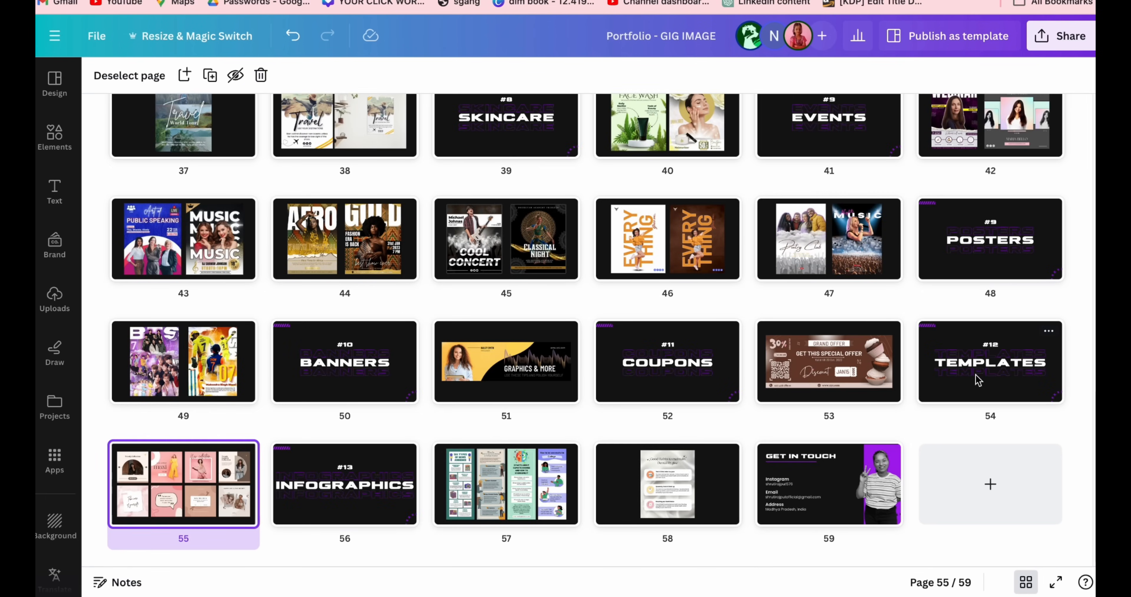
double_click(814, 472)
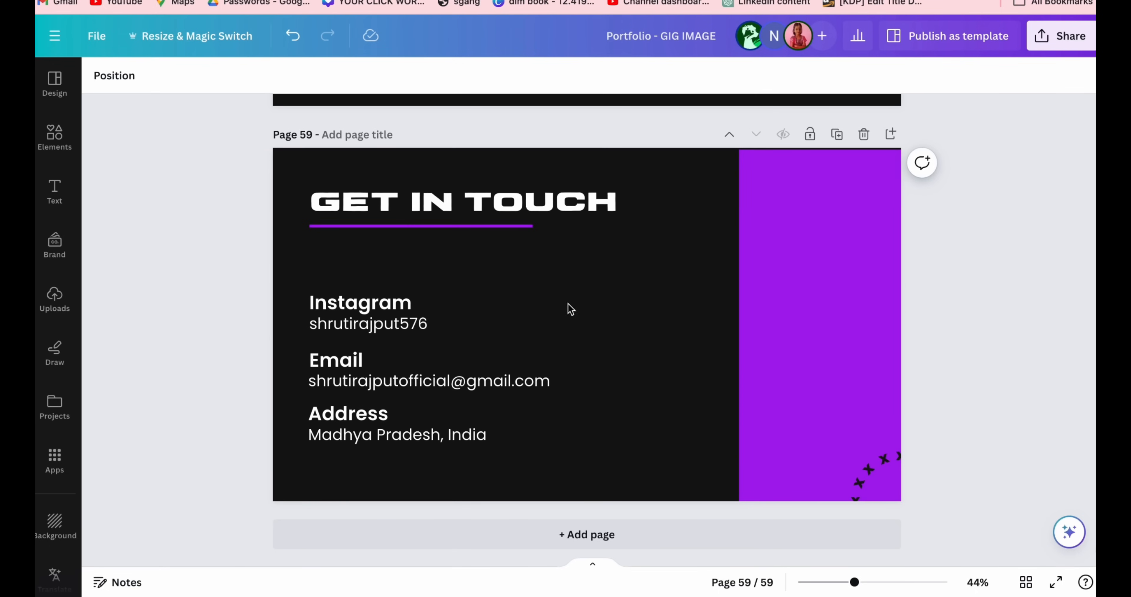
double_click(390, 208)
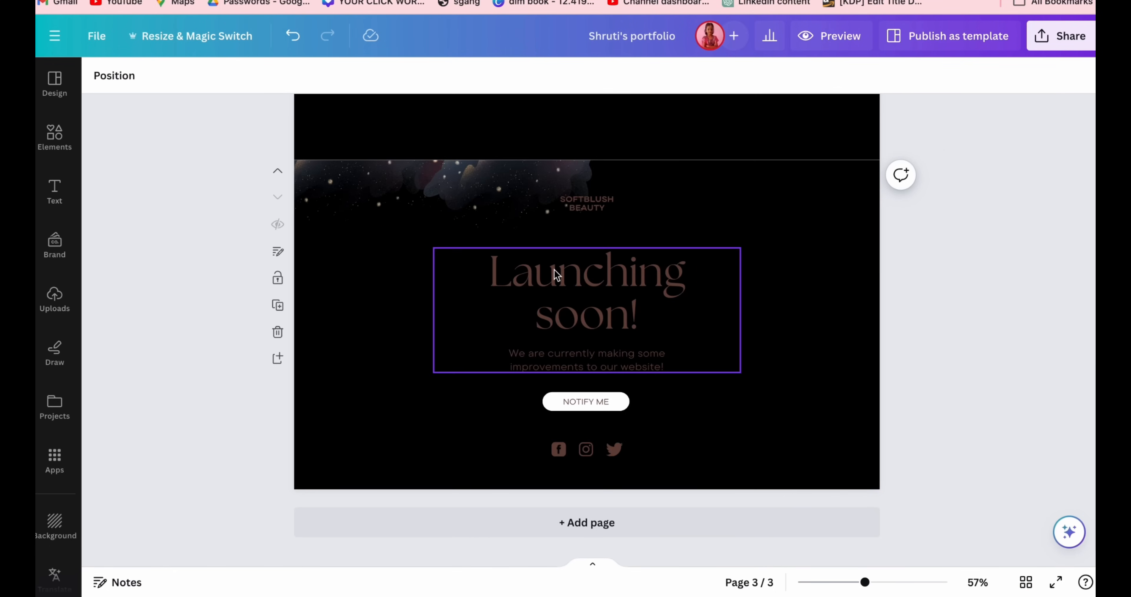
Step: Replace the Launching soon! heading on page 3 of the portfolio website with Get In Touch
click(551, 286)
double_click(551, 286)
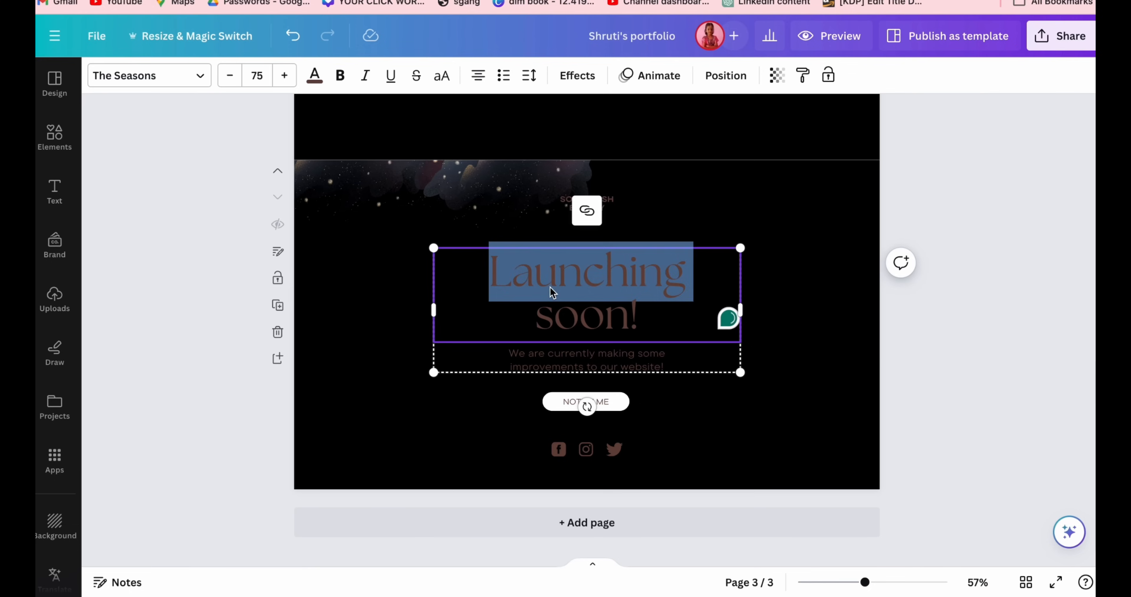
drag(551, 286, 663, 311)
key(BackSpace)
key(BackSpace)
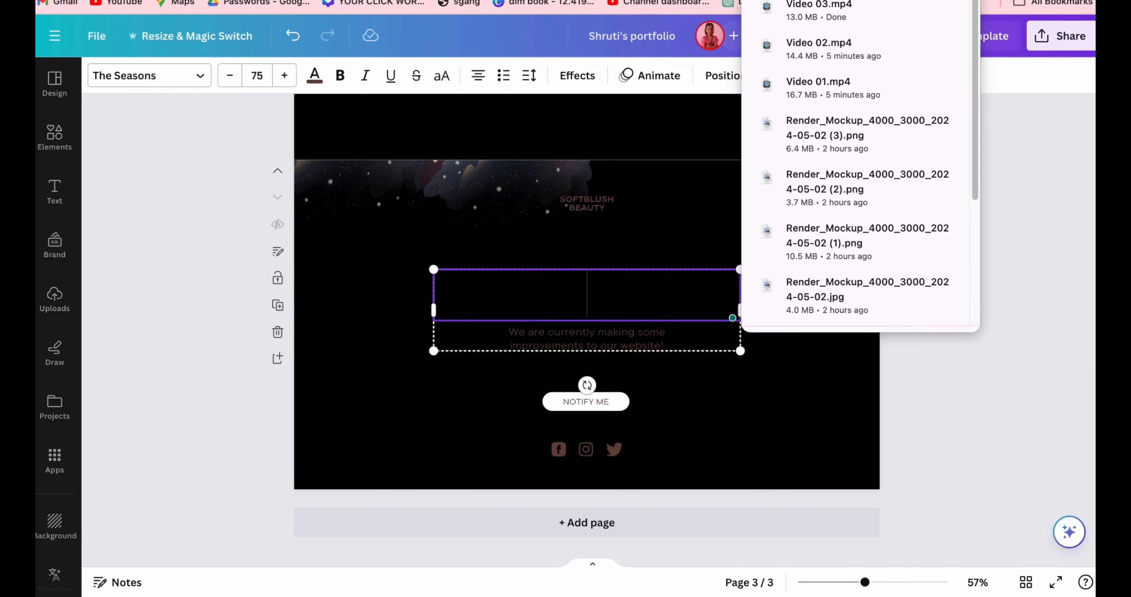
text(Get In Touch)
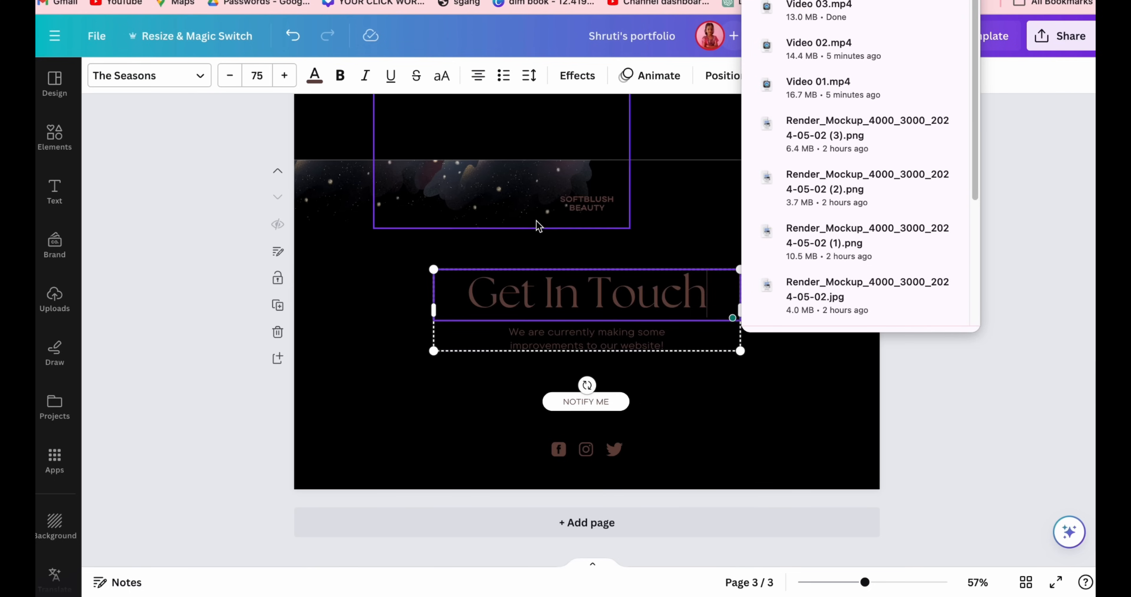
Step: Replace the SOFTBLUSH BEAUTY brand text above the Get In Touch heading with the portfolio owner's full name
click(564, 215)
double_click(566, 215)
text(SHRUTI RAJPUT)
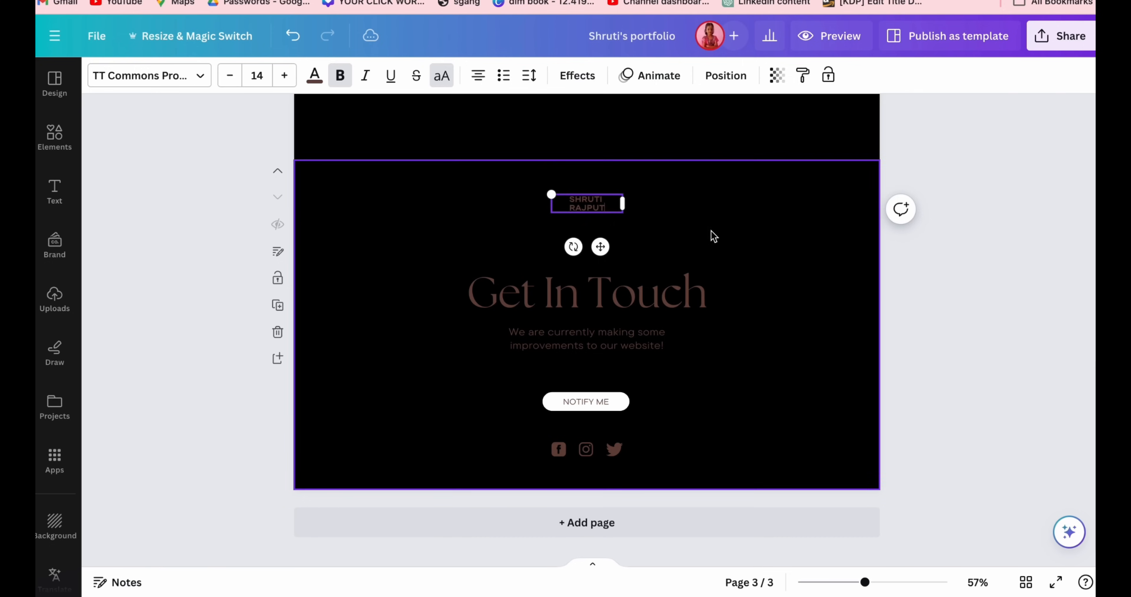
Step: Recolor the name text, the Get In Touch heading and the tagline below it white on page 3
click(713, 236)
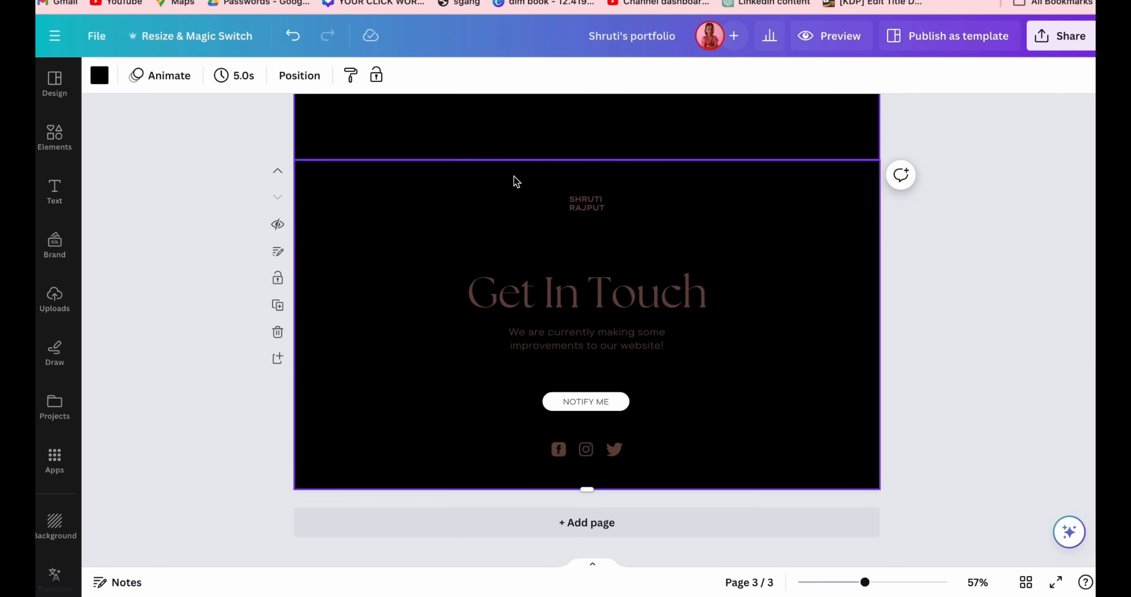
click(558, 203)
click(314, 74)
click(232, 166)
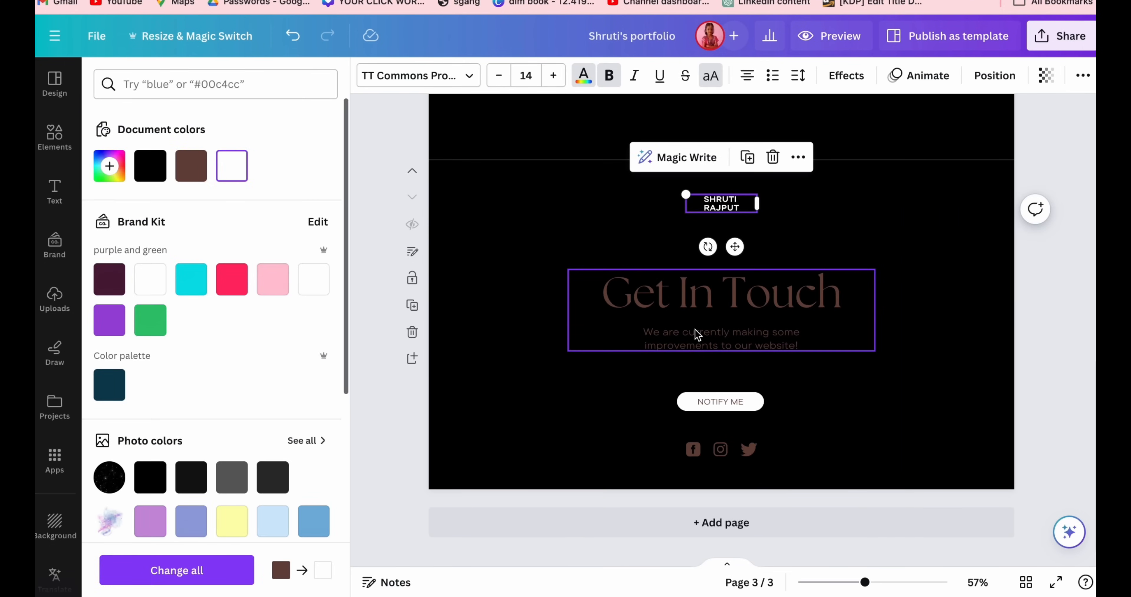
click(627, 312)
click(233, 169)
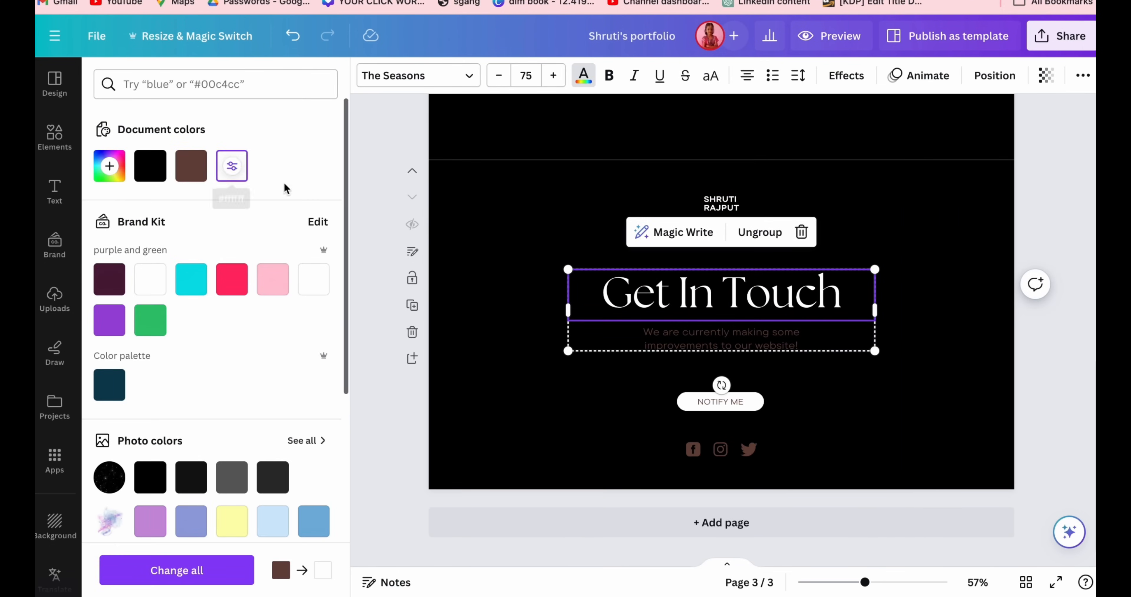
click(711, 343)
click(245, 165)
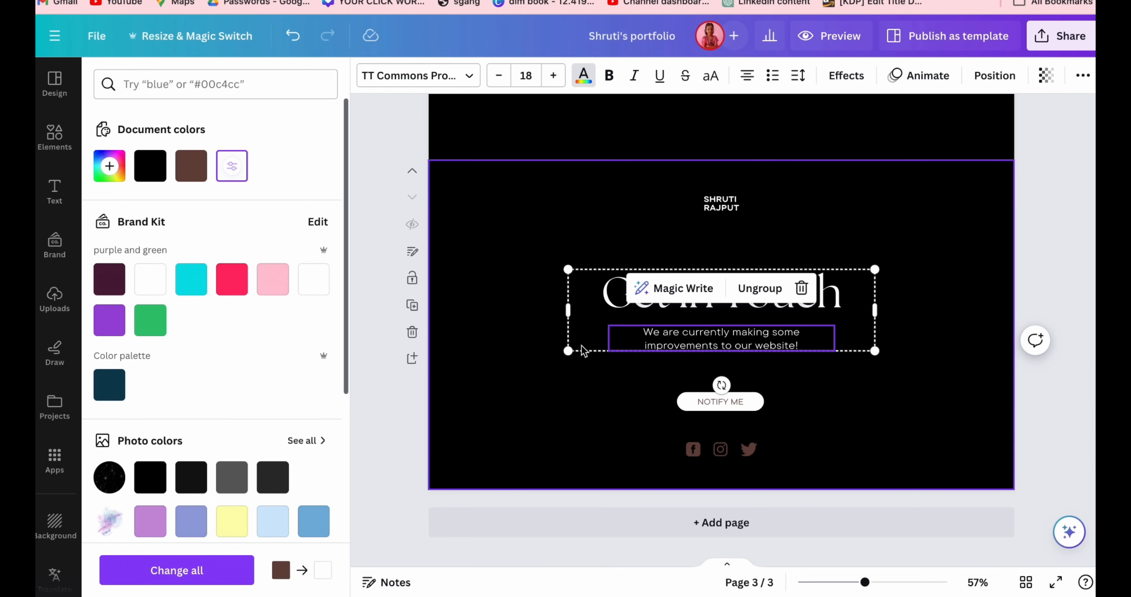
Step: Recolor the Instagram icon below the NOTIFY ME button white
click(720, 449)
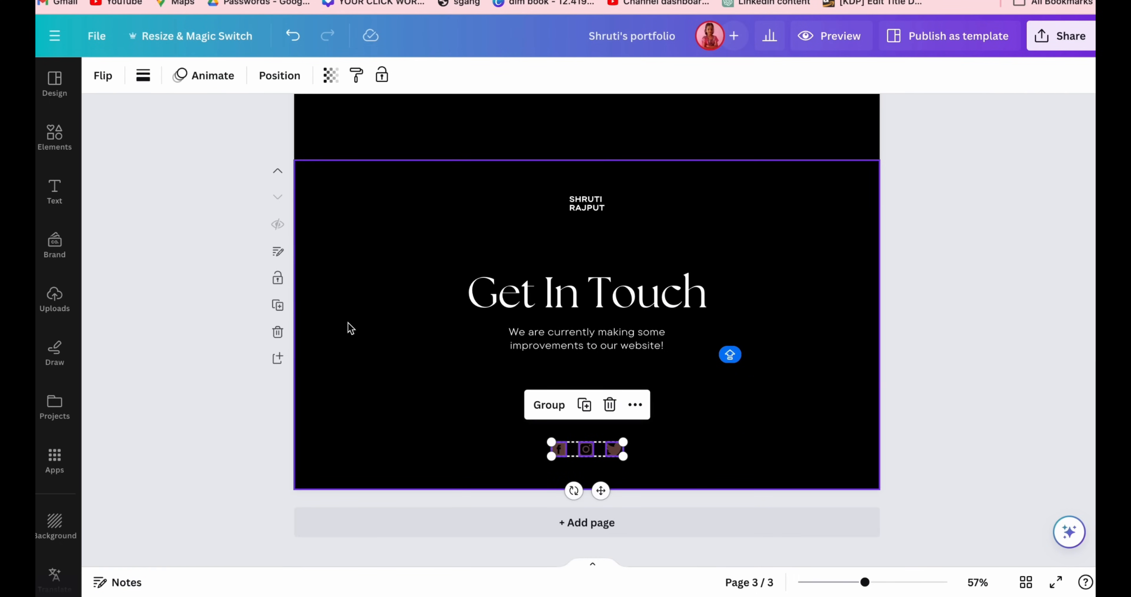
click(565, 398)
click(559, 450)
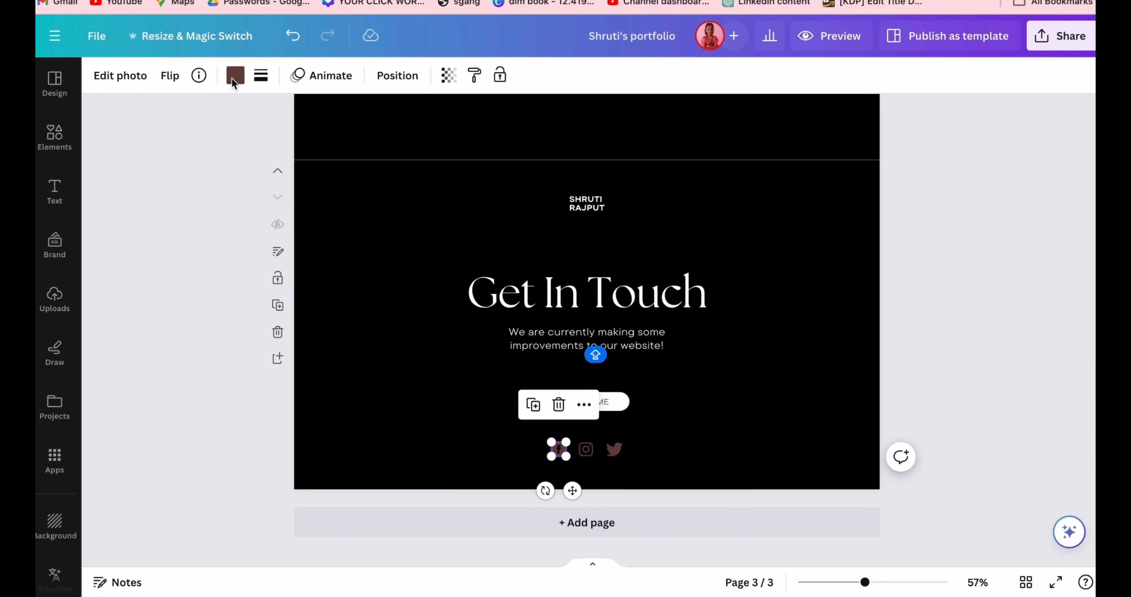
click(586, 449)
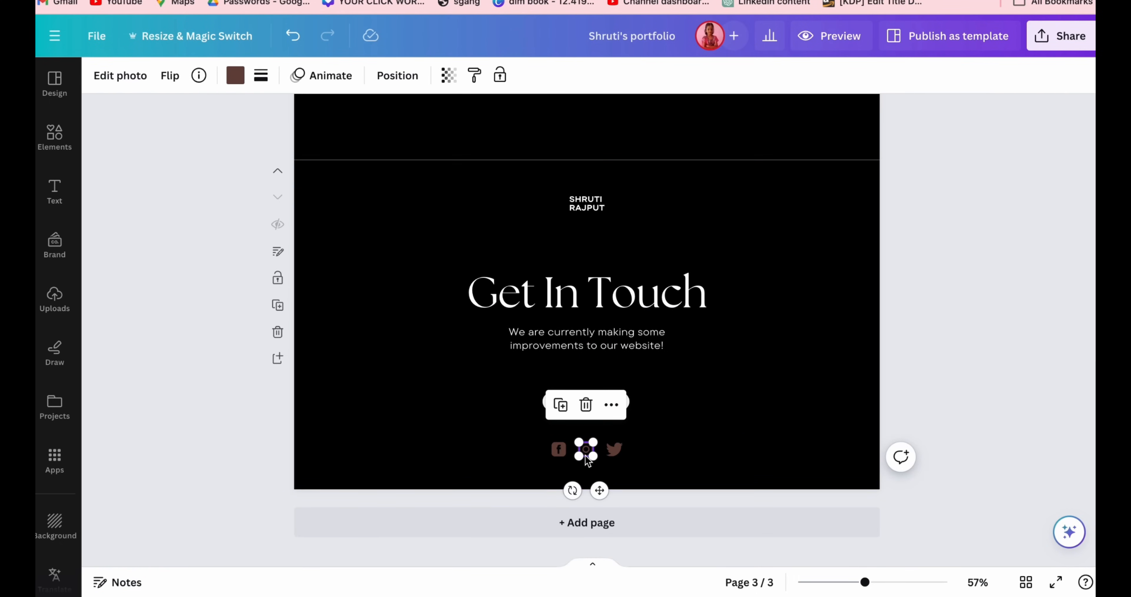
click(236, 75)
click(232, 165)
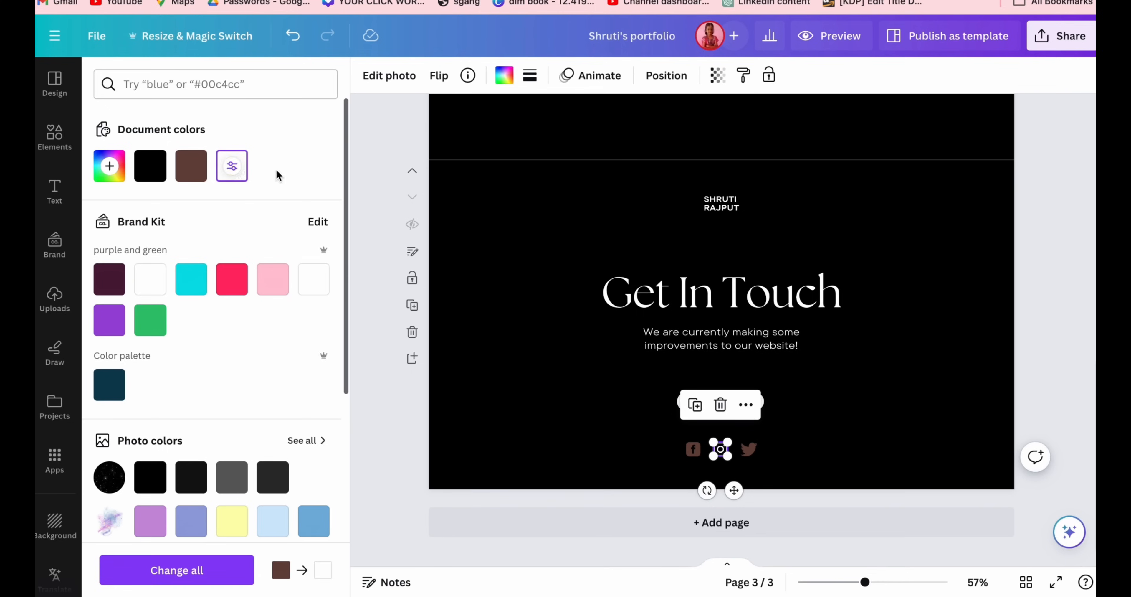
Step: Delete the Facebook and Twitter icons on either side of the Instagram icon
click(693, 449)
key(Delete)
click(617, 453)
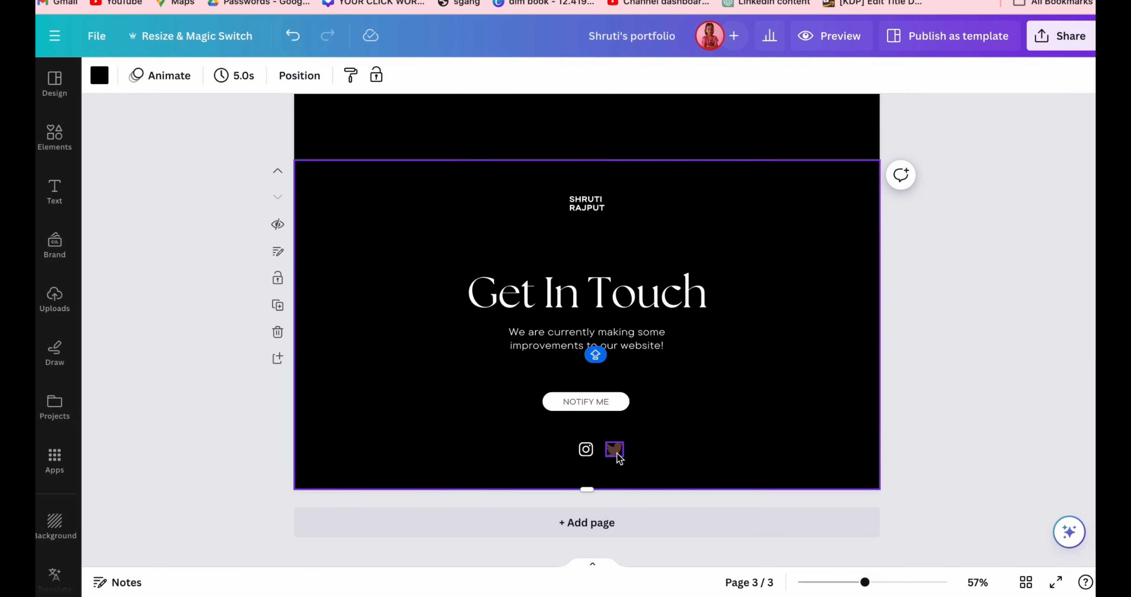
key(Delete)
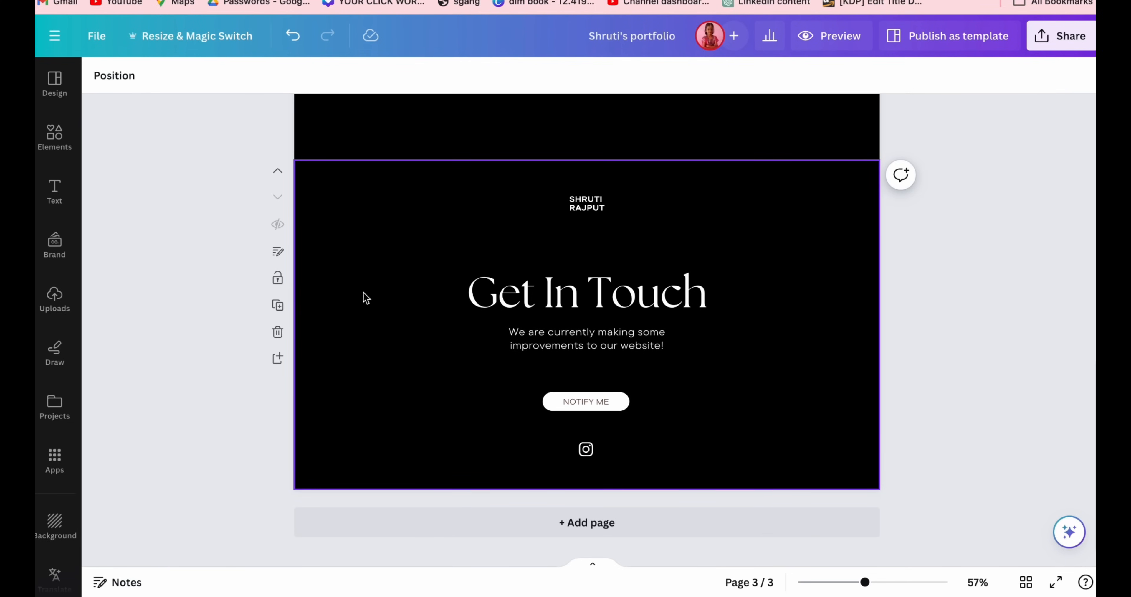
Step: Search the graphics for a LinkedIn logo without the animation filter and place the blue square logo just left of the Instagram icon
click(49, 140)
double_click(159, 87)
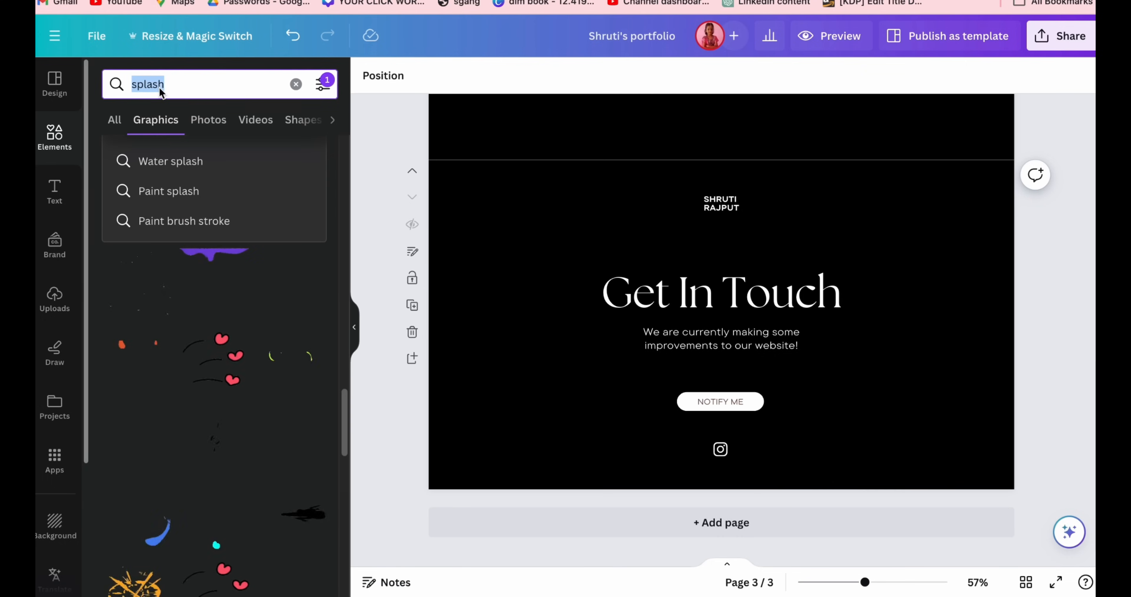
text(LINKEDIN)
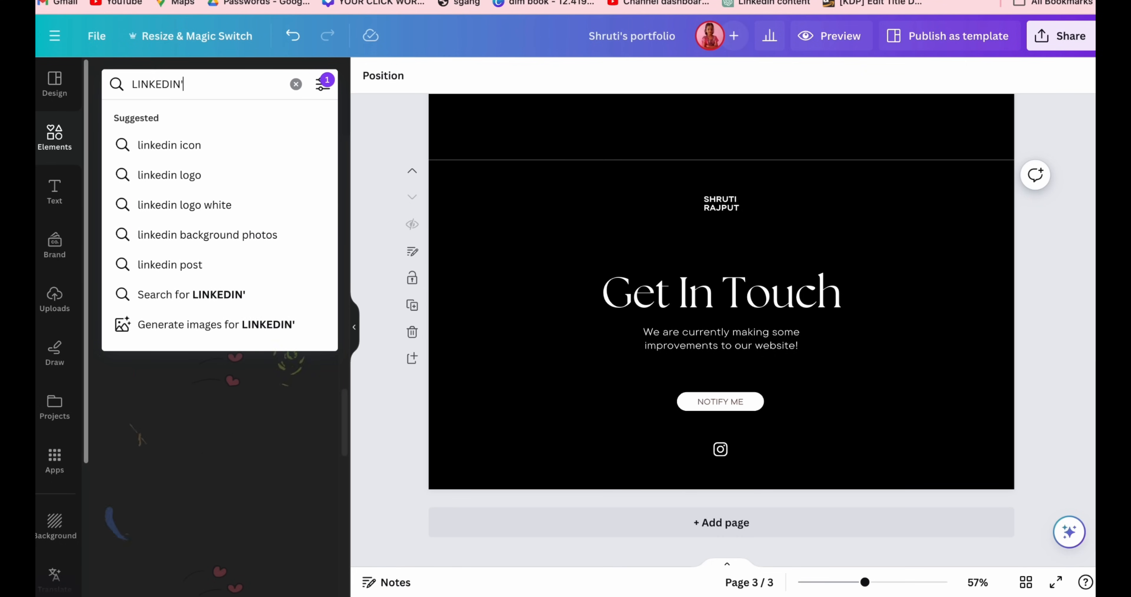
key(Return)
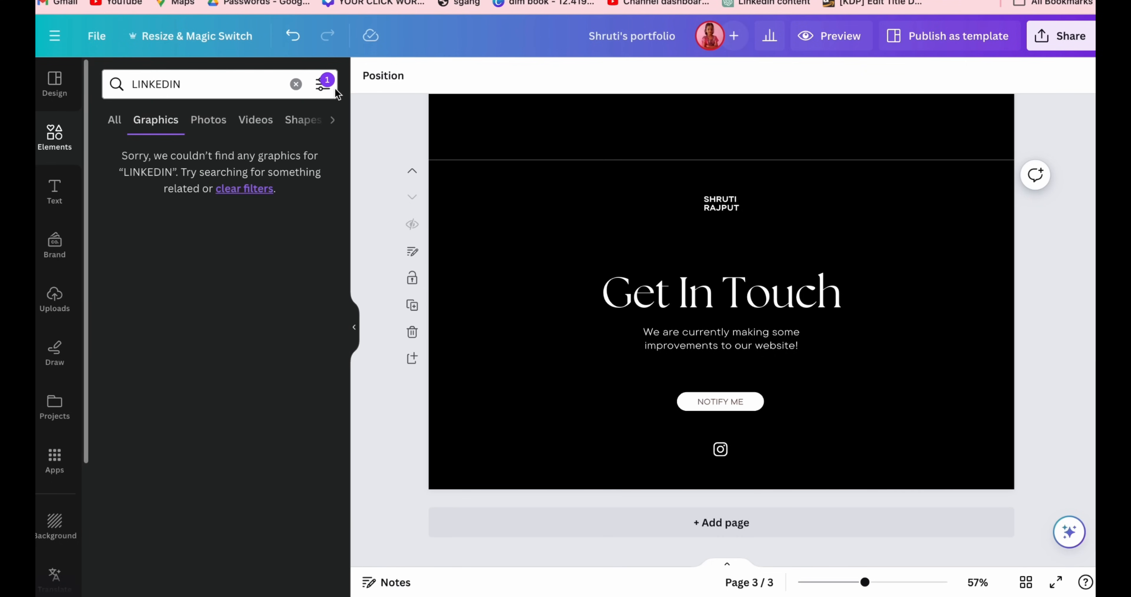
click(324, 85)
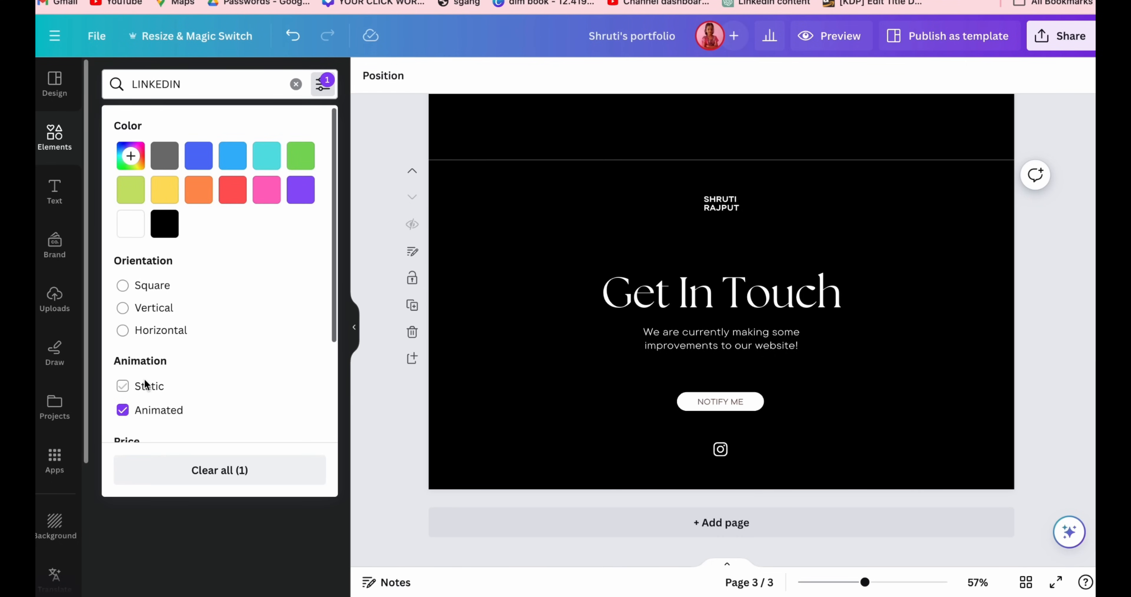
click(124, 385)
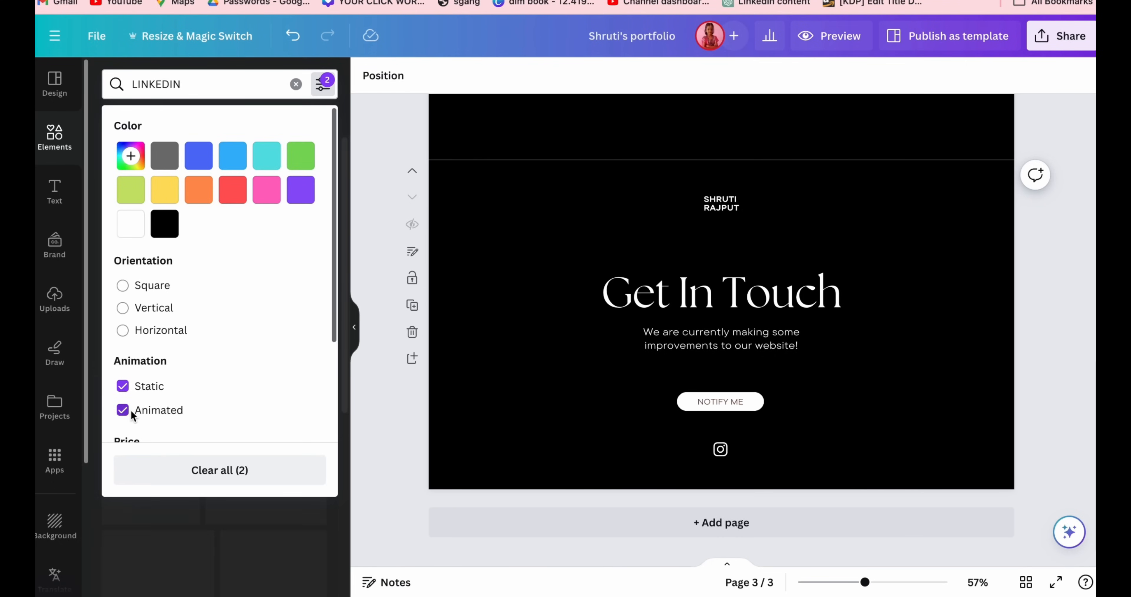
click(218, 505)
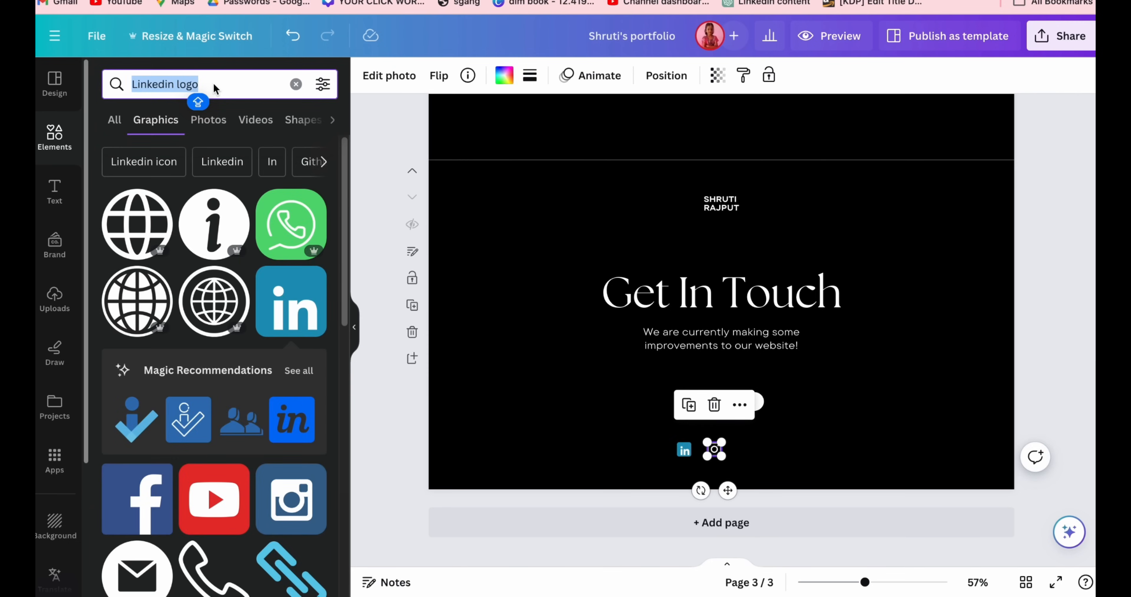
Step: Search the graphics library for MEET and look through the results
text(MAI)
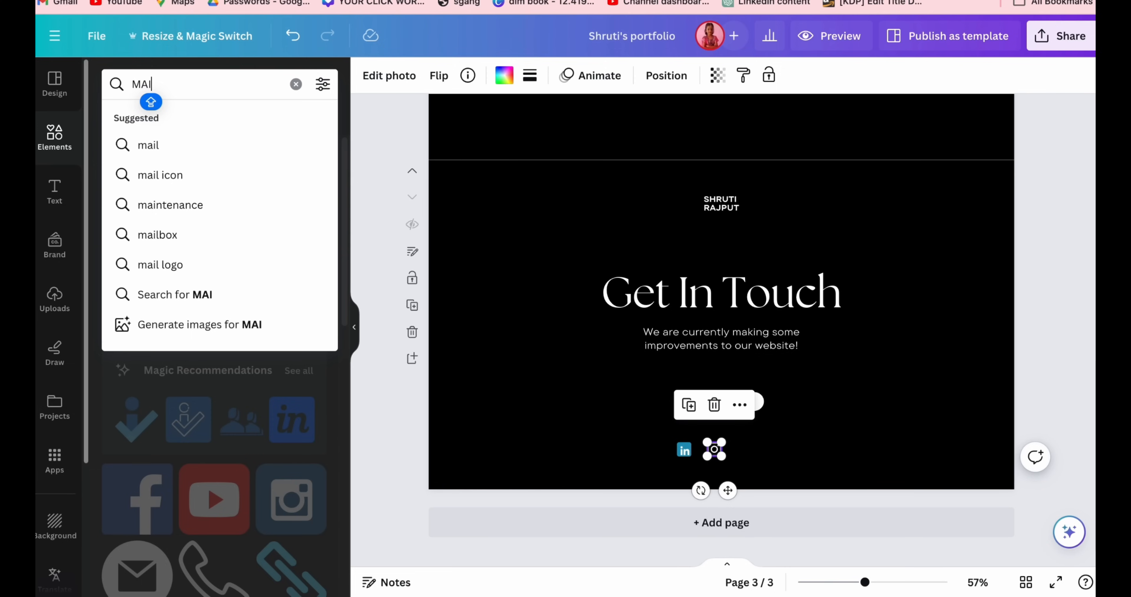
key(BackSpace)
key(BackSpace)
key(BackSpace)
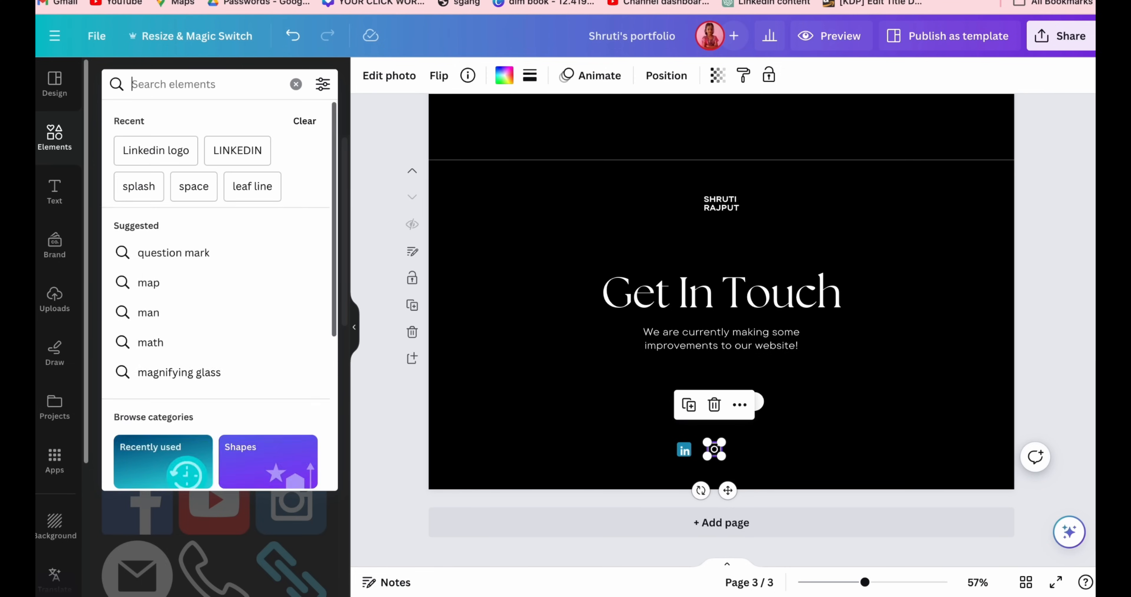
text(MEET)
key(Return)
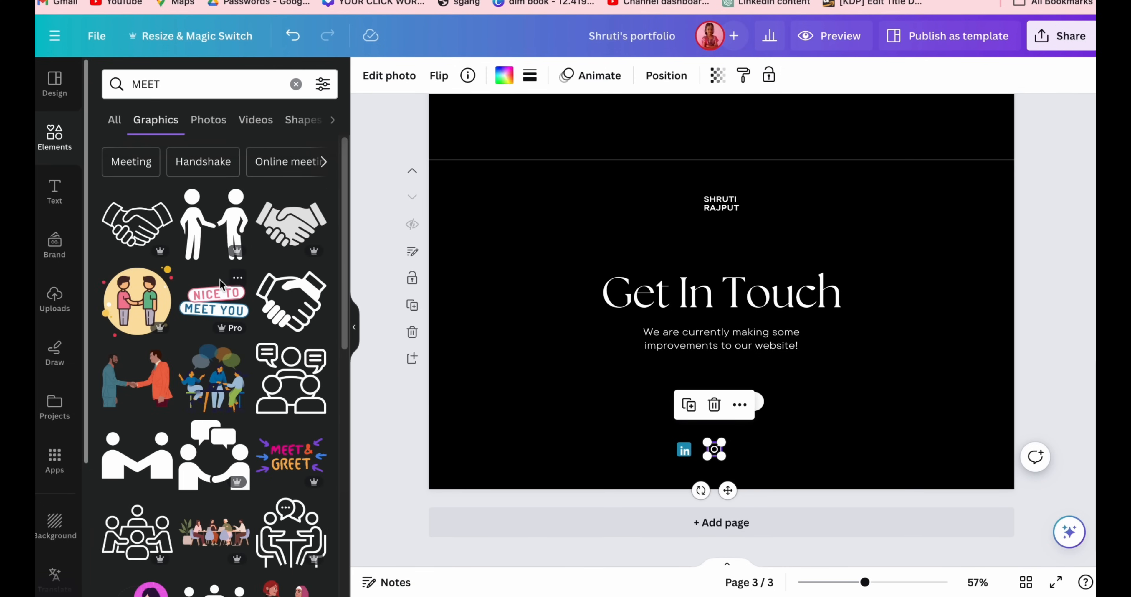
click(354, 327)
Step: Change the LinkedIn icon's blue background to black, keeping its letters white
click(572, 452)
click(245, 78)
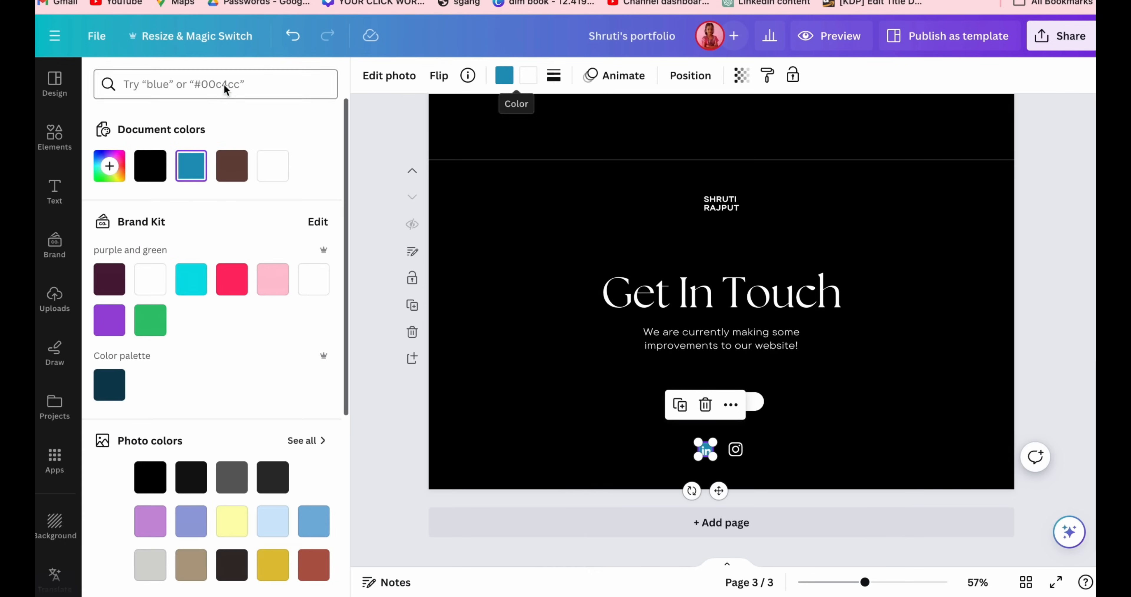
click(152, 163)
click(354, 327)
click(210, 453)
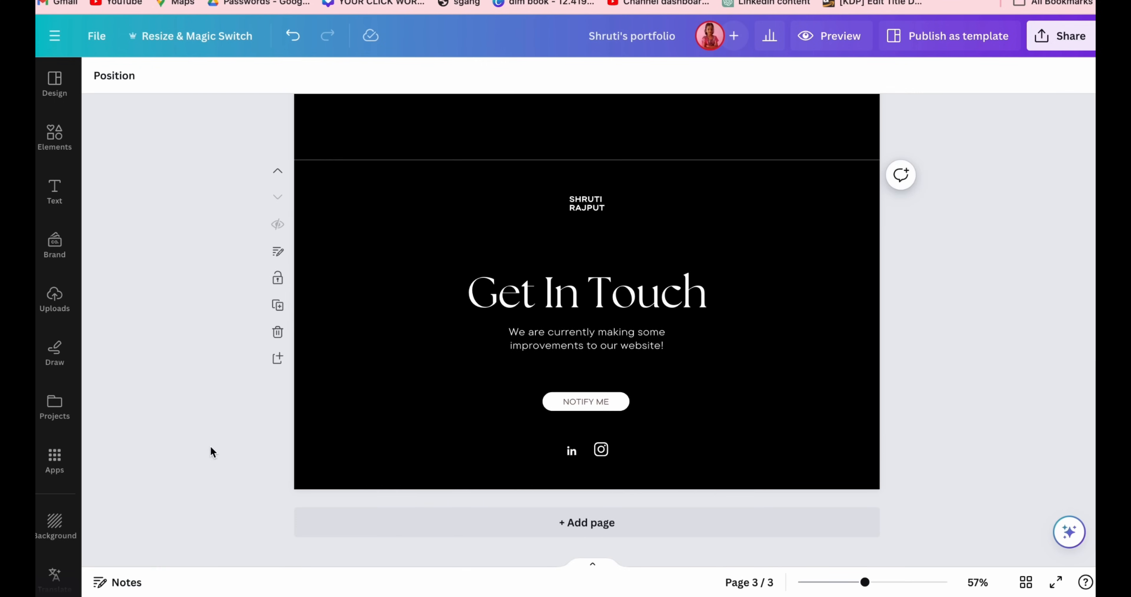
Step: Open LinkedIn in a new browser tab
key(super+t)
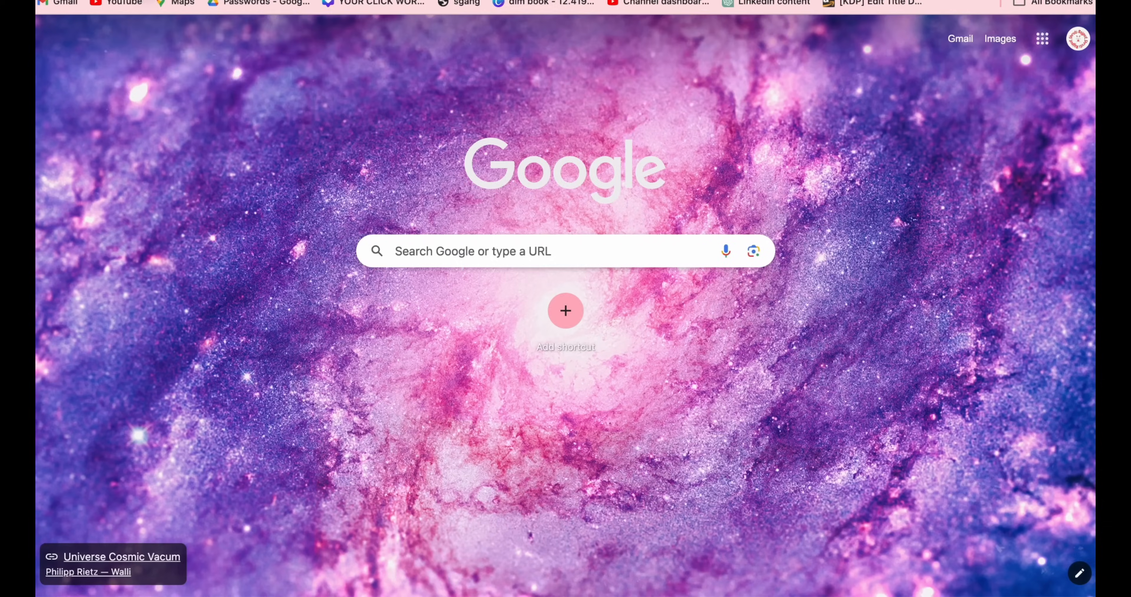
text(L)
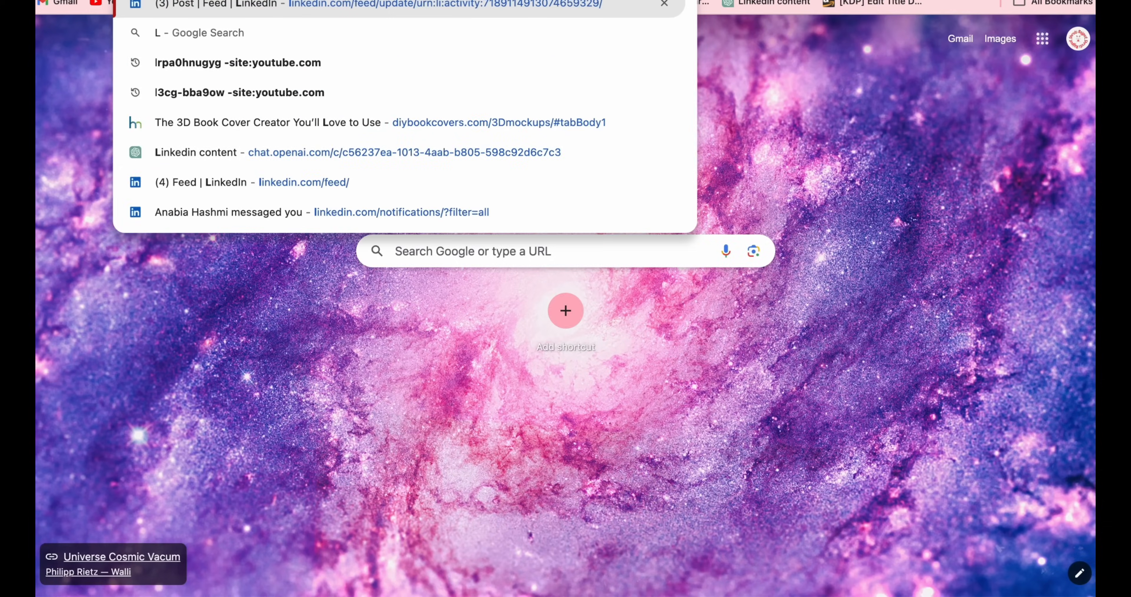
key(Return)
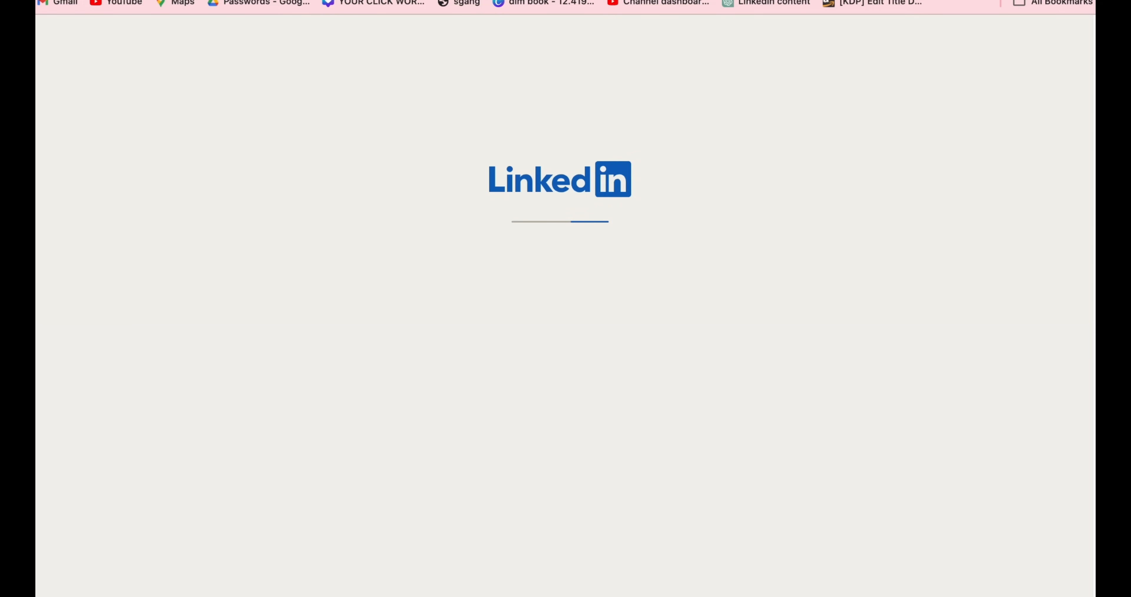
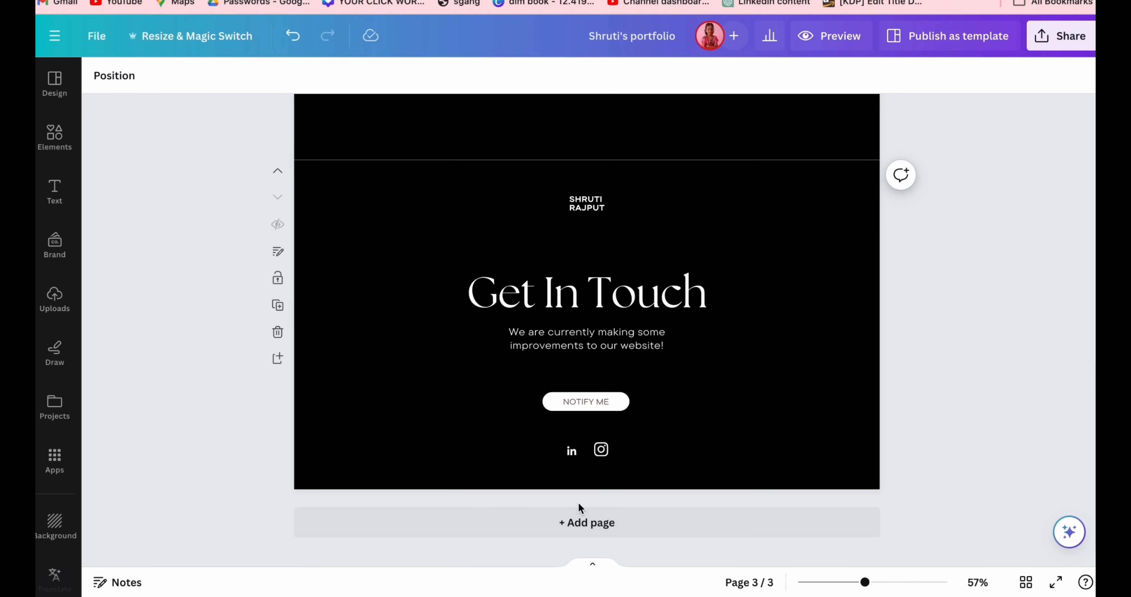
Step: Link the Instagram icon on the contact page to the portfolio owner's Instagram profile URL
click(600, 449)
click(629, 406)
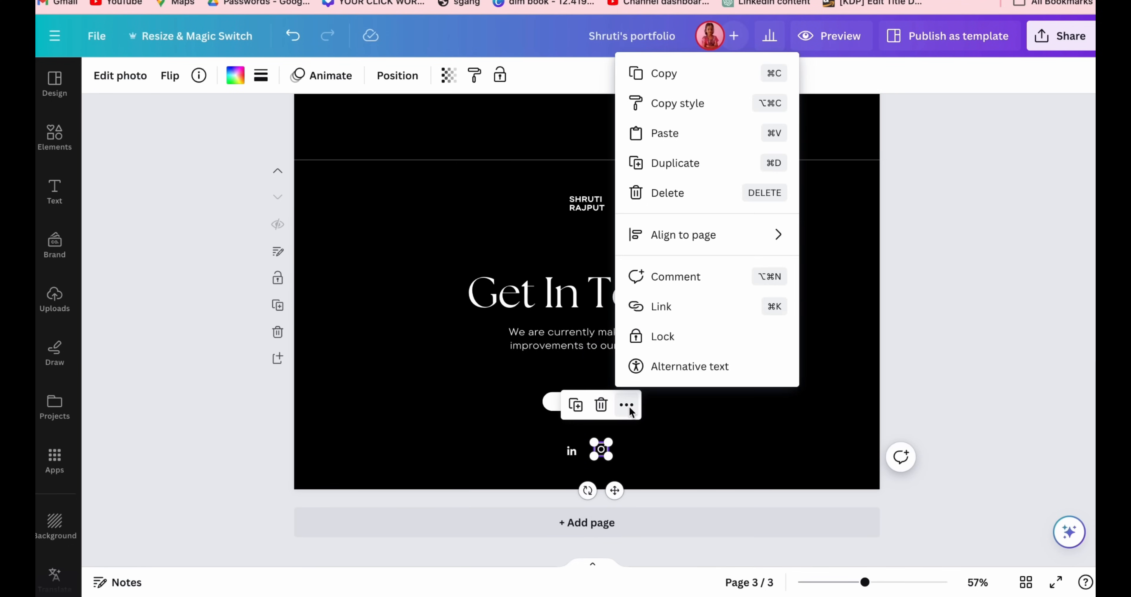
click(664, 307)
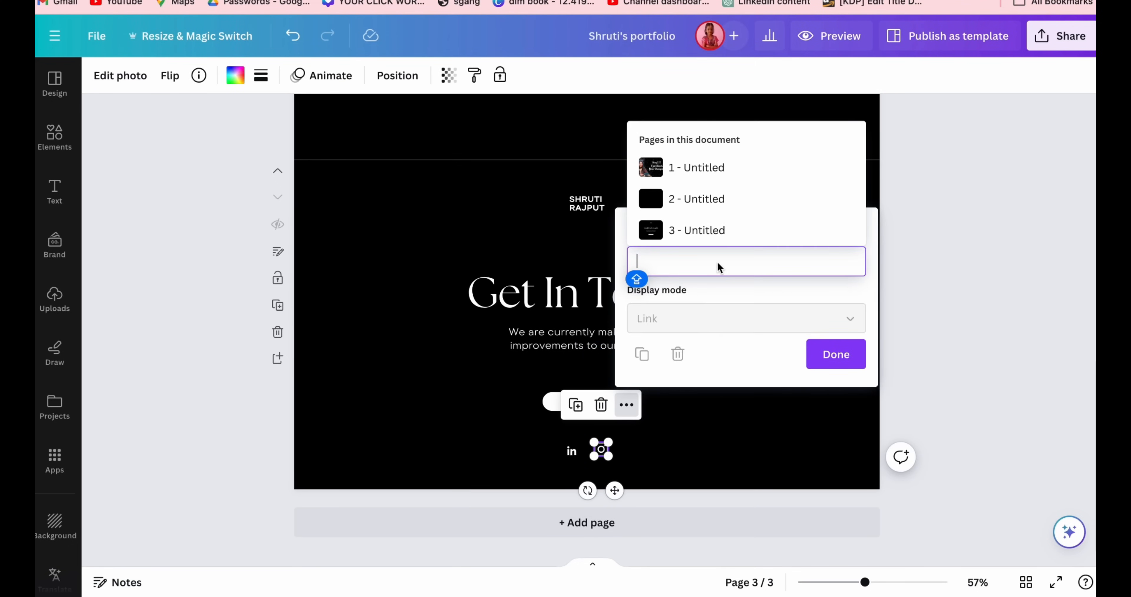
text(https://www.instagram.com/shrutirajput.in/)
click(836, 354)
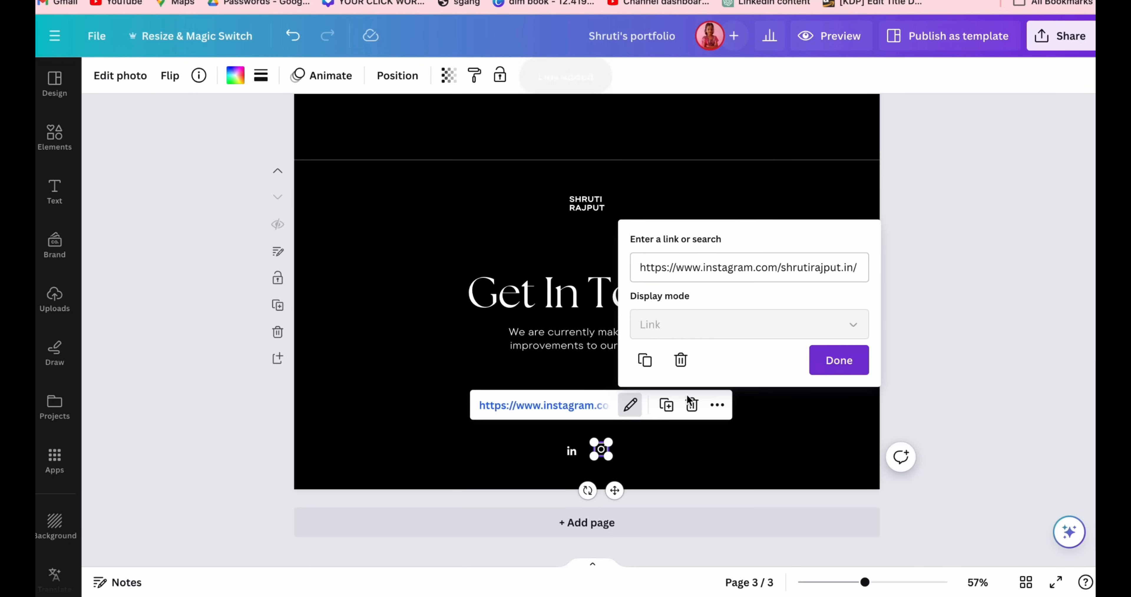
Step: Switch to LinkedIn and open the account owner's profile page to get its URL
click(570, 451)
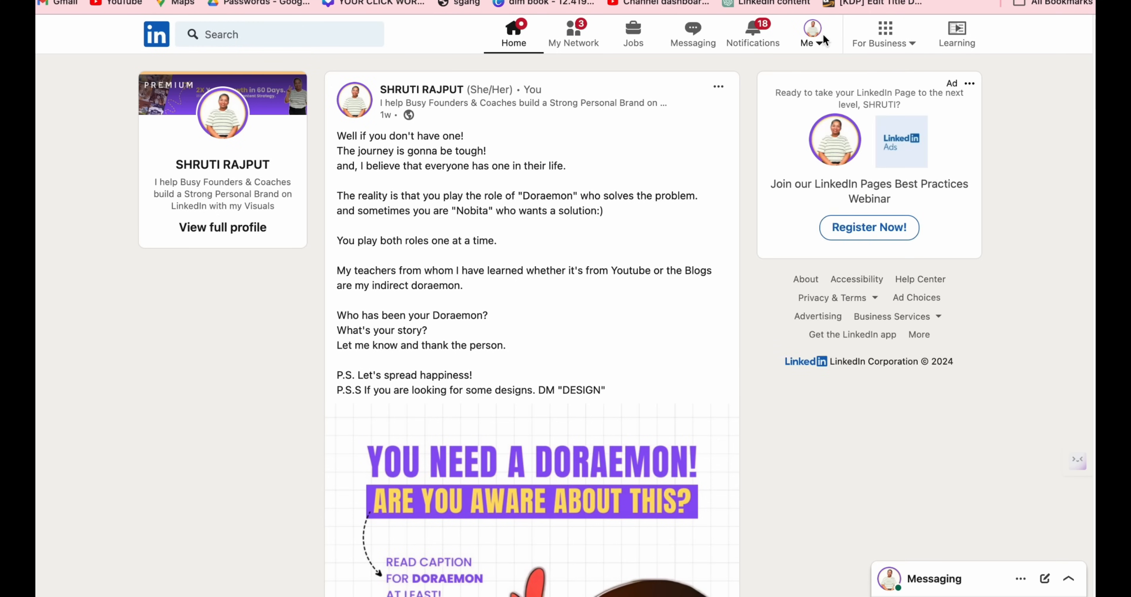
click(822, 34)
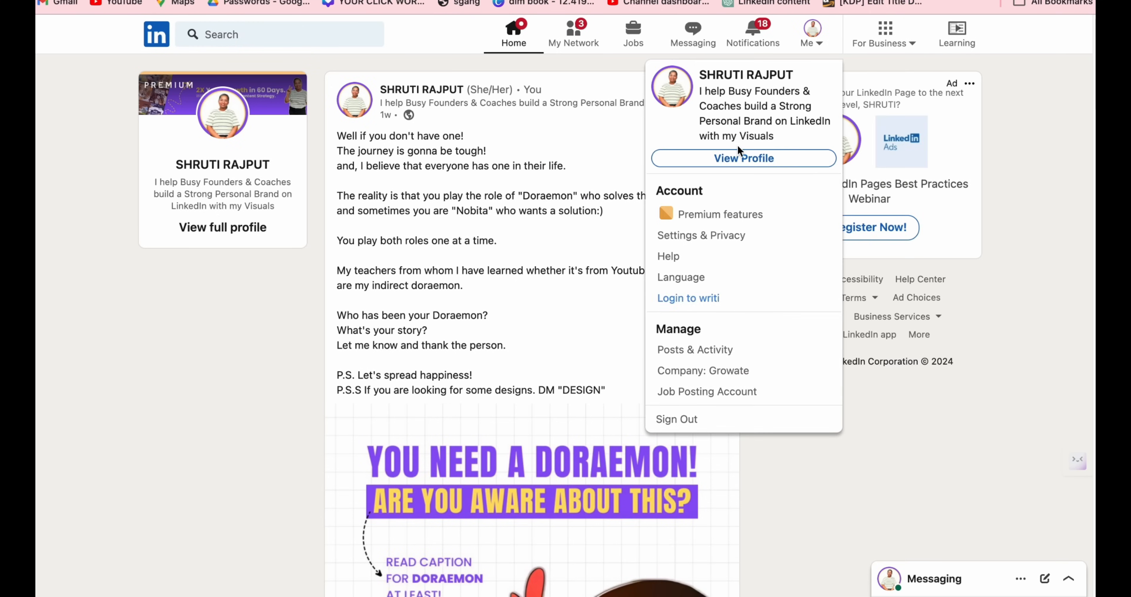
click(738, 156)
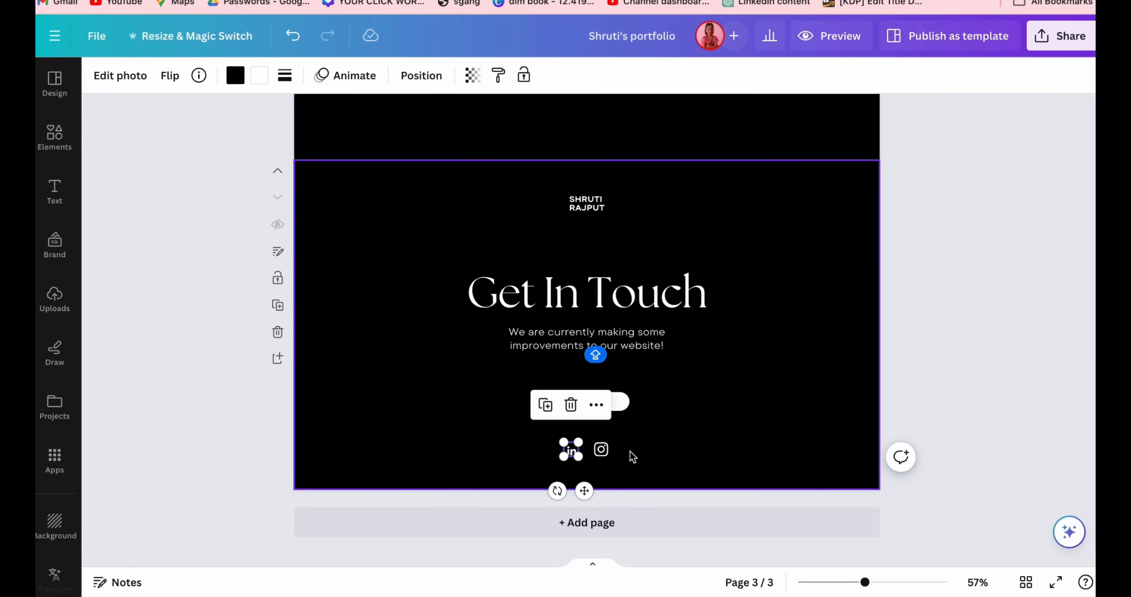
Step: Switch back to Canva and link the LinkedIn icon to the portfolio owner's LinkedIn profile URL
click(601, 449)
click(717, 405)
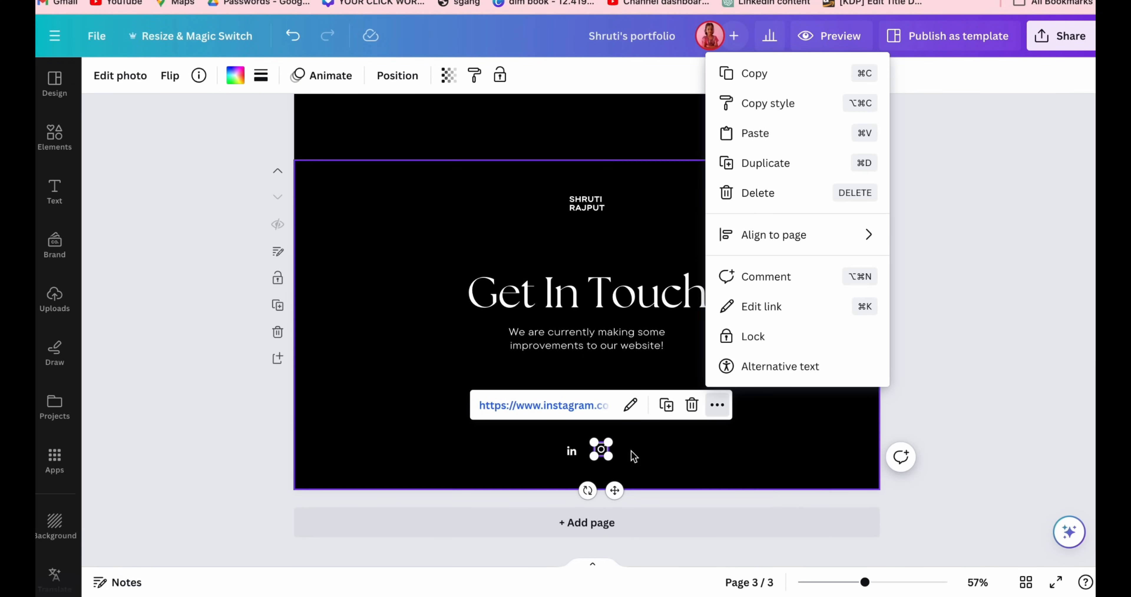
click(571, 450)
click(605, 405)
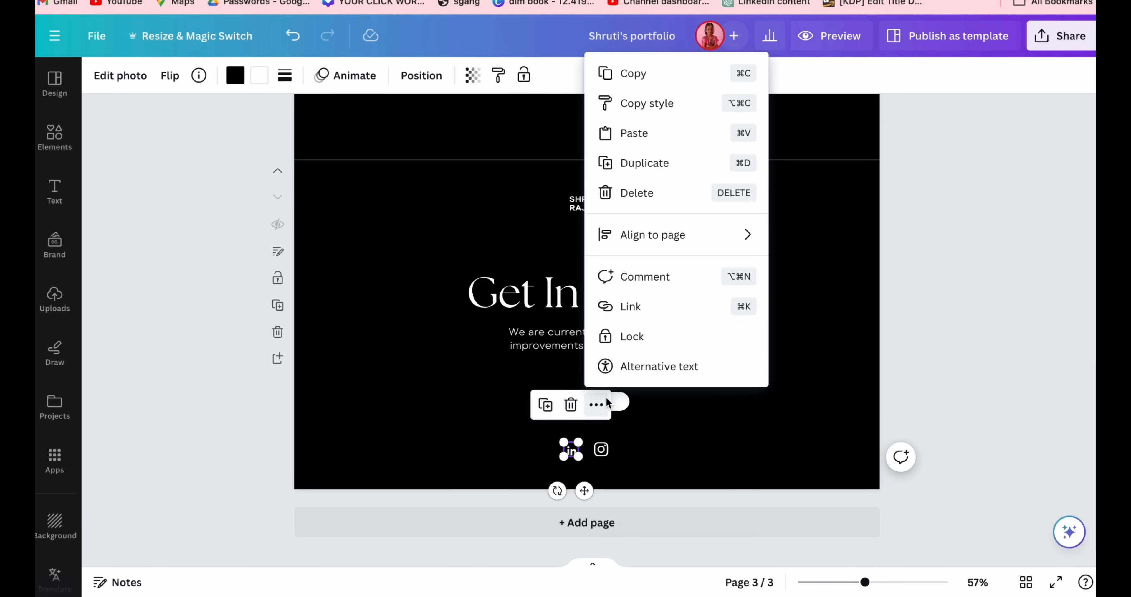
click(690, 303)
key(ctrl+v)
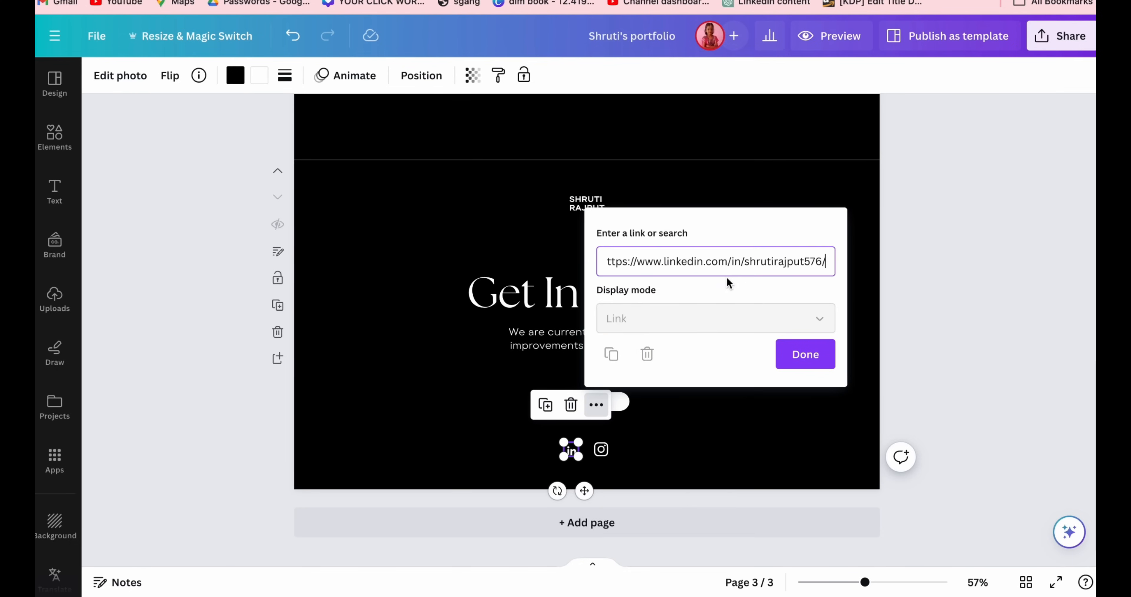
click(819, 352)
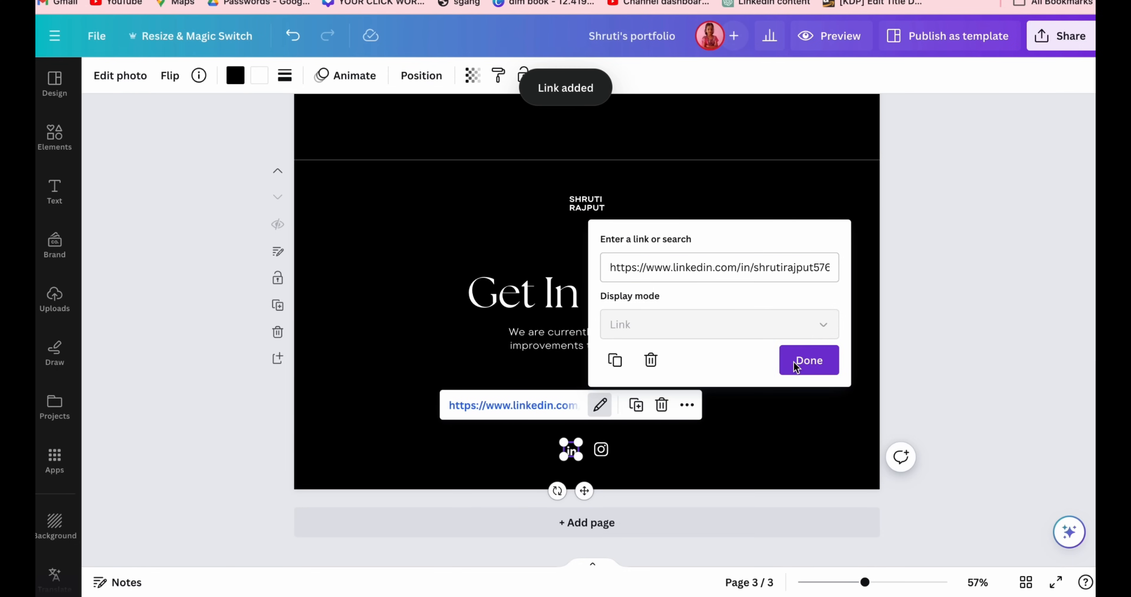
Step: Finish the LinkedIn icon's link and add a link to the owner's name text above the Get In Touch heading
click(803, 361)
click(940, 391)
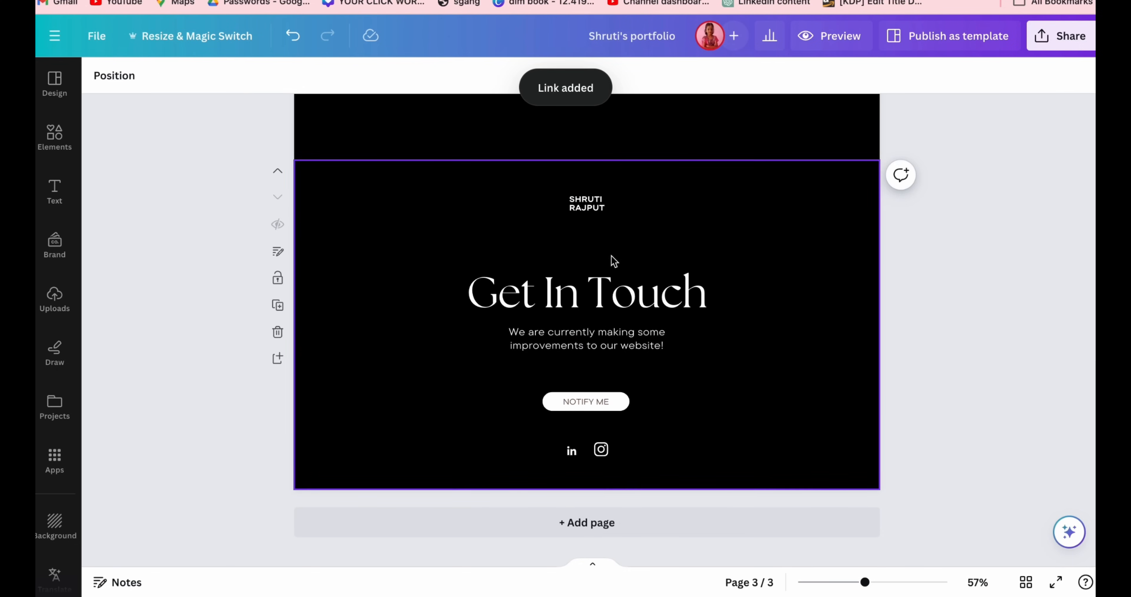
click(607, 206)
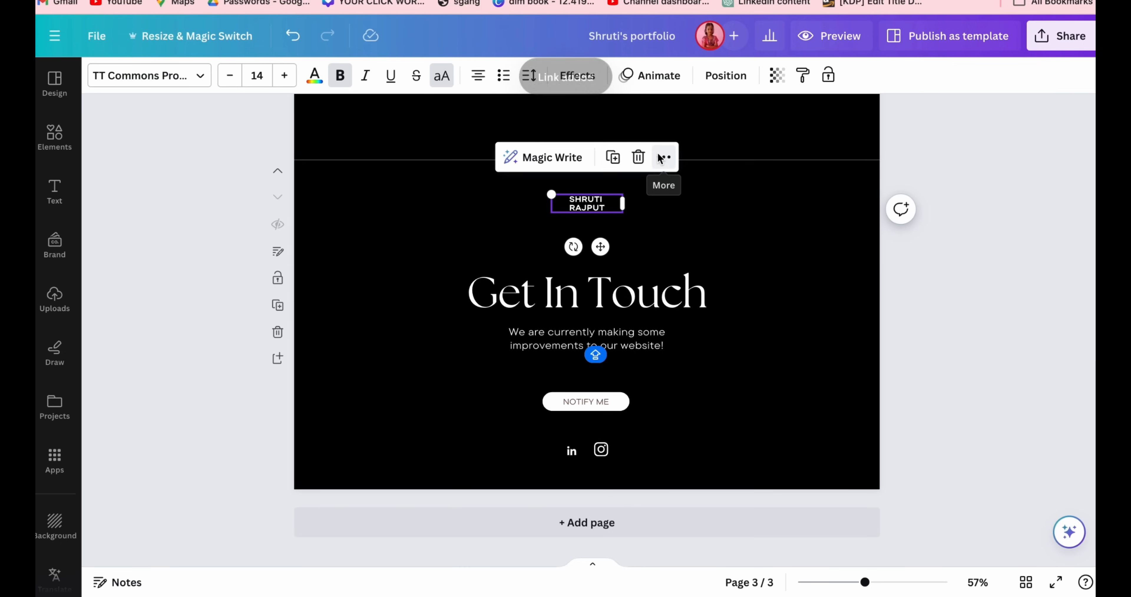
click(664, 156)
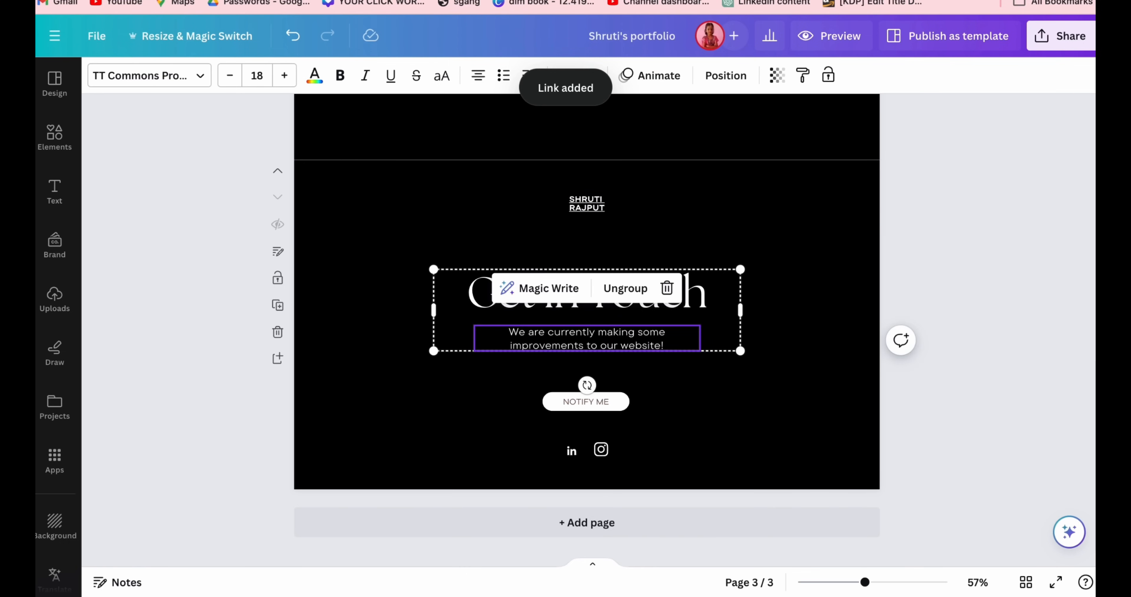
Step: Switch to the Portfolio - GIG IMAGE design and copy the contact's e-mail address from page 59
click(404, 1)
click(347, 387)
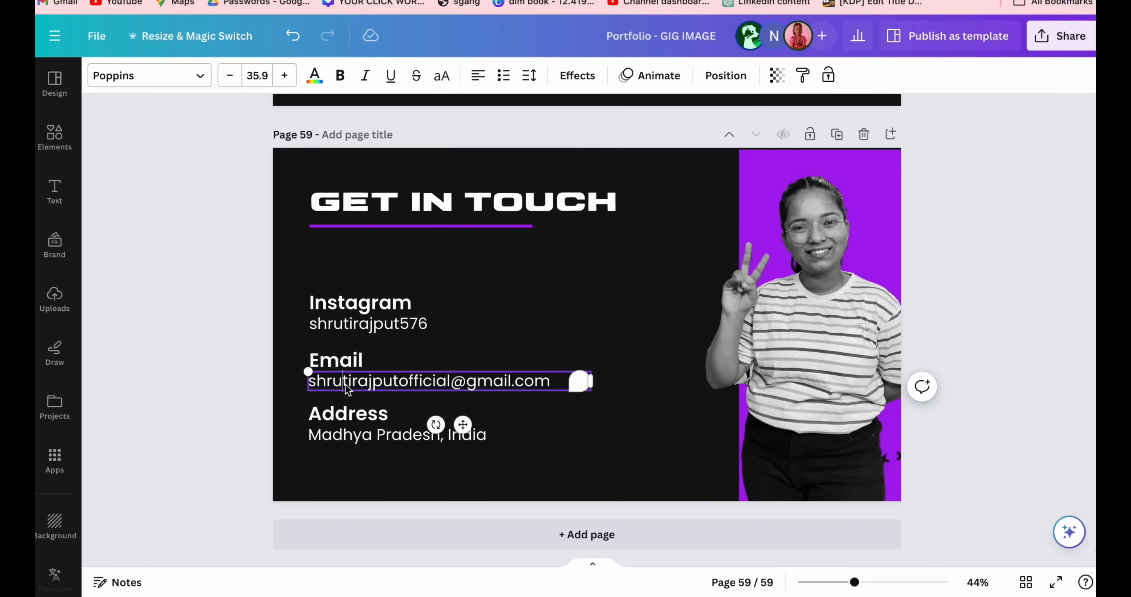
triple_click(347, 389)
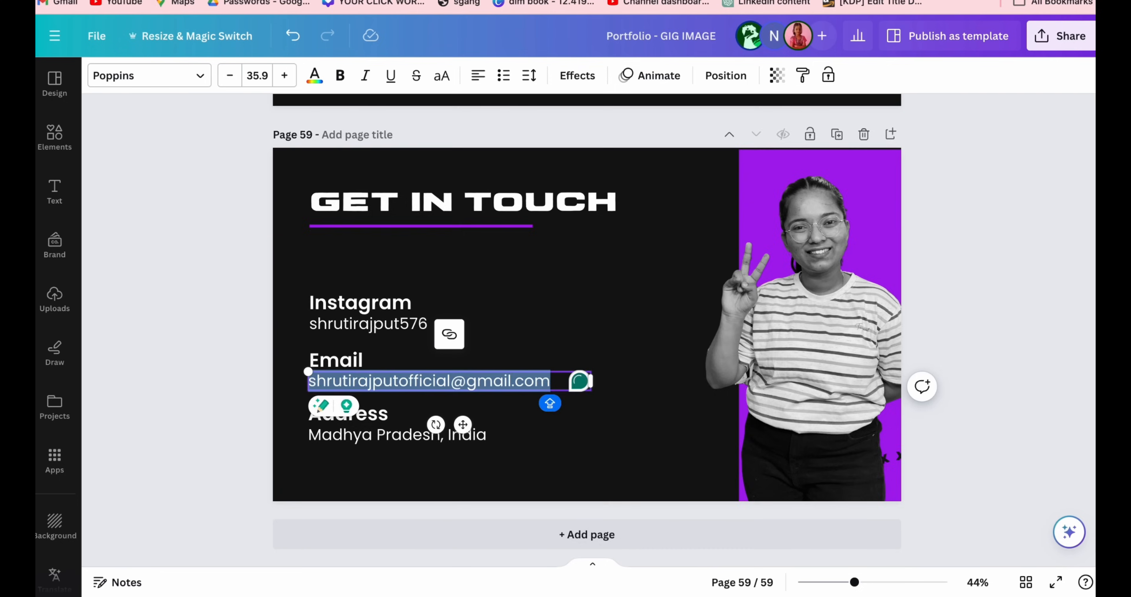
Step: Return to the portfolio website and replace the text under Get In Touch with "Let's connect:" and the copied e-mail address
click(505, 1)
triple_click(579, 335)
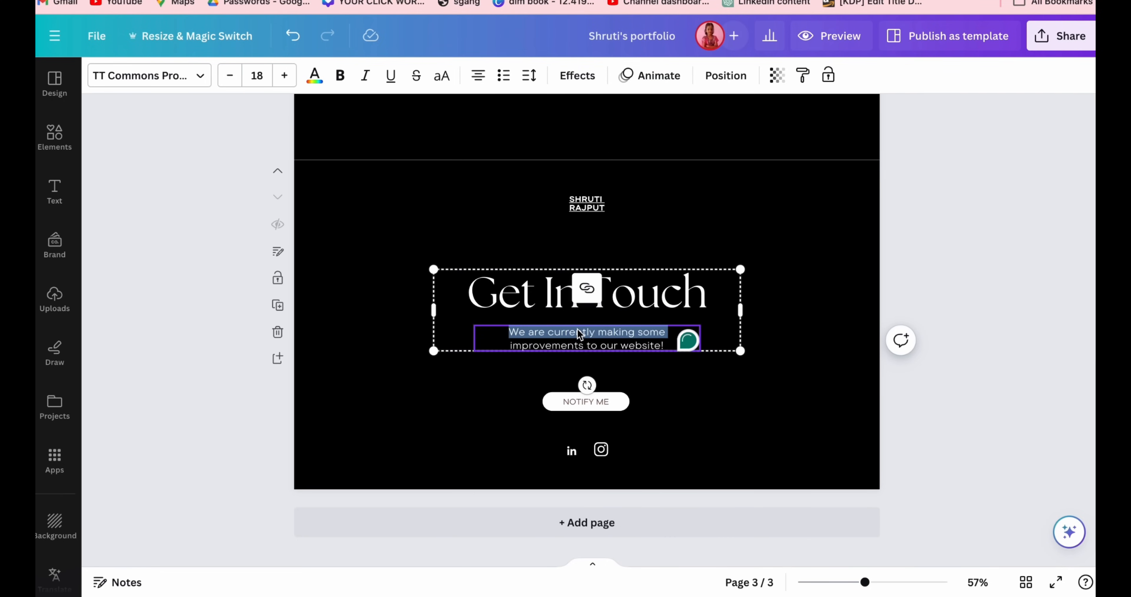
drag(580, 335, 663, 346)
key(BackSpace)
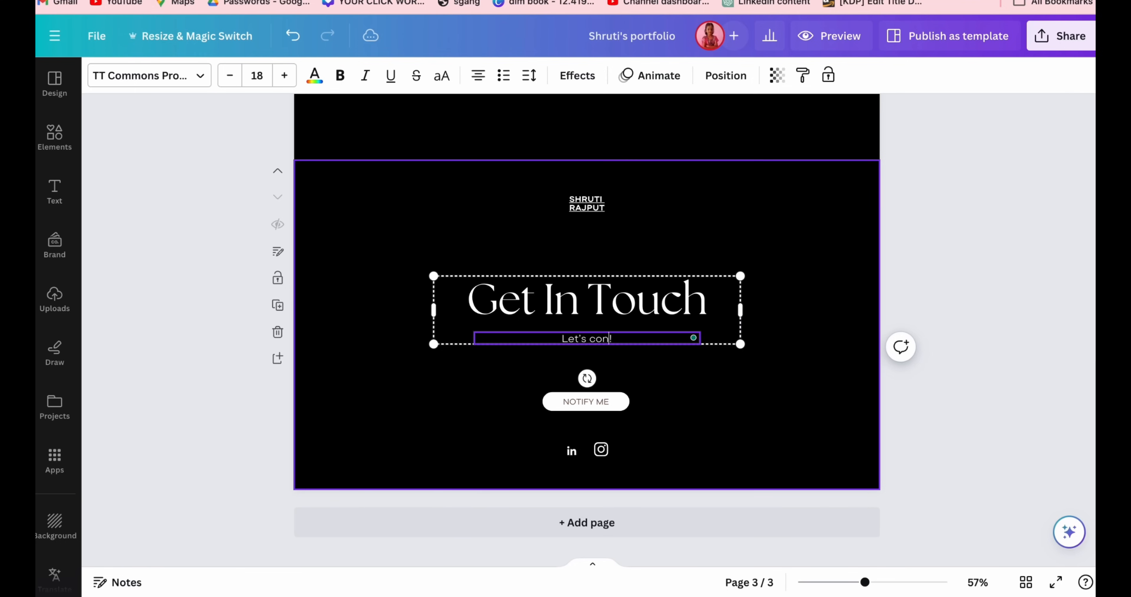
click(977, 431)
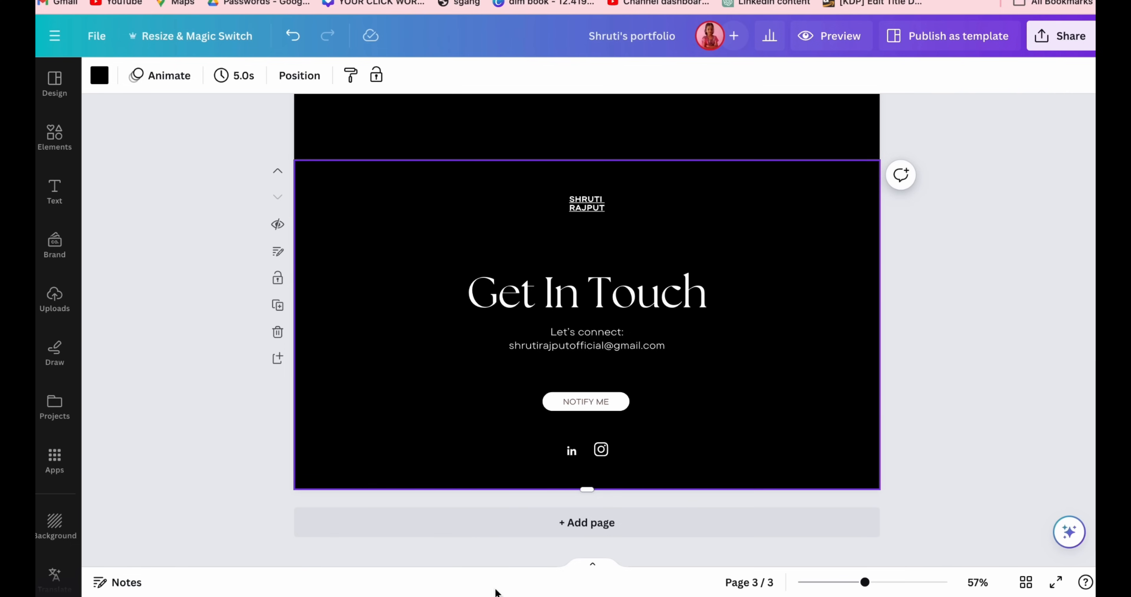
Step: Search the element photos for "design" and add the photo of a laptop with color swatches to page 3
click(54, 136)
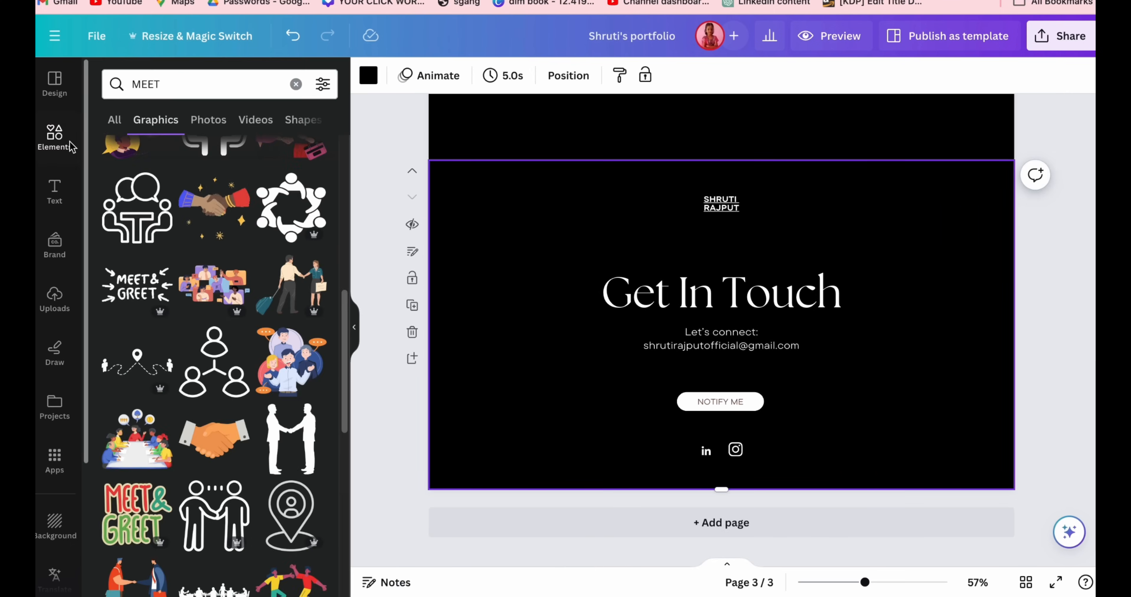
double_click(160, 90)
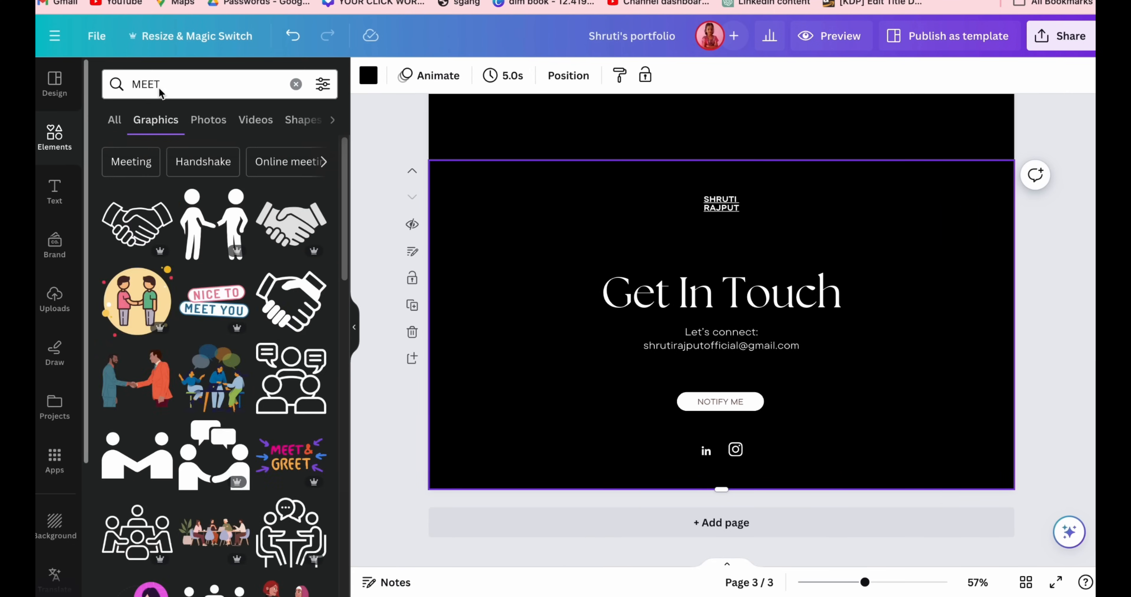
text(design)
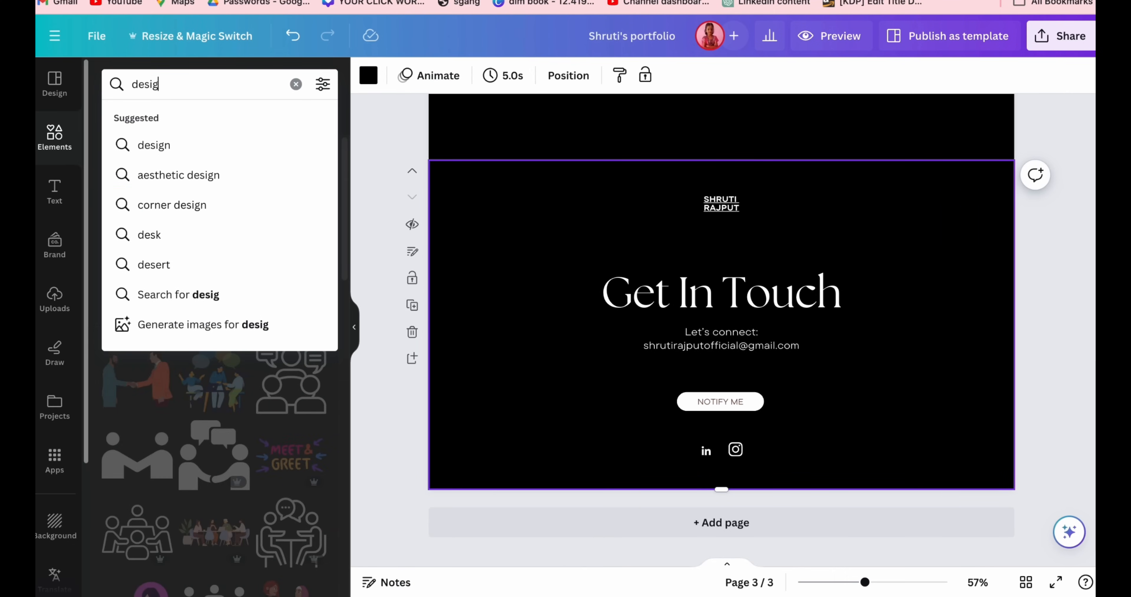
key(Return)
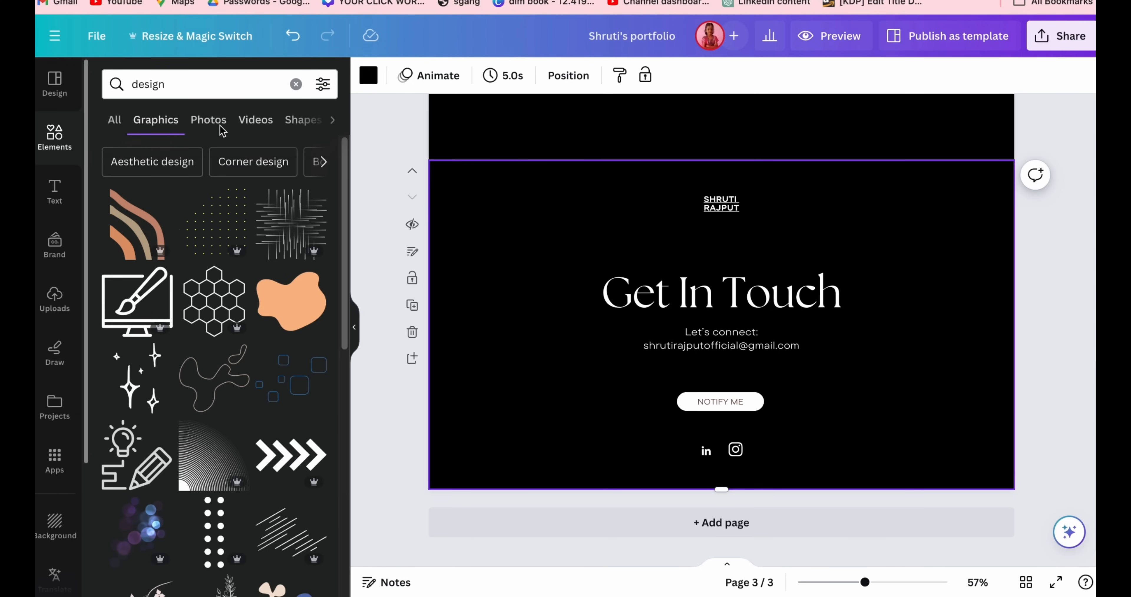
click(219, 125)
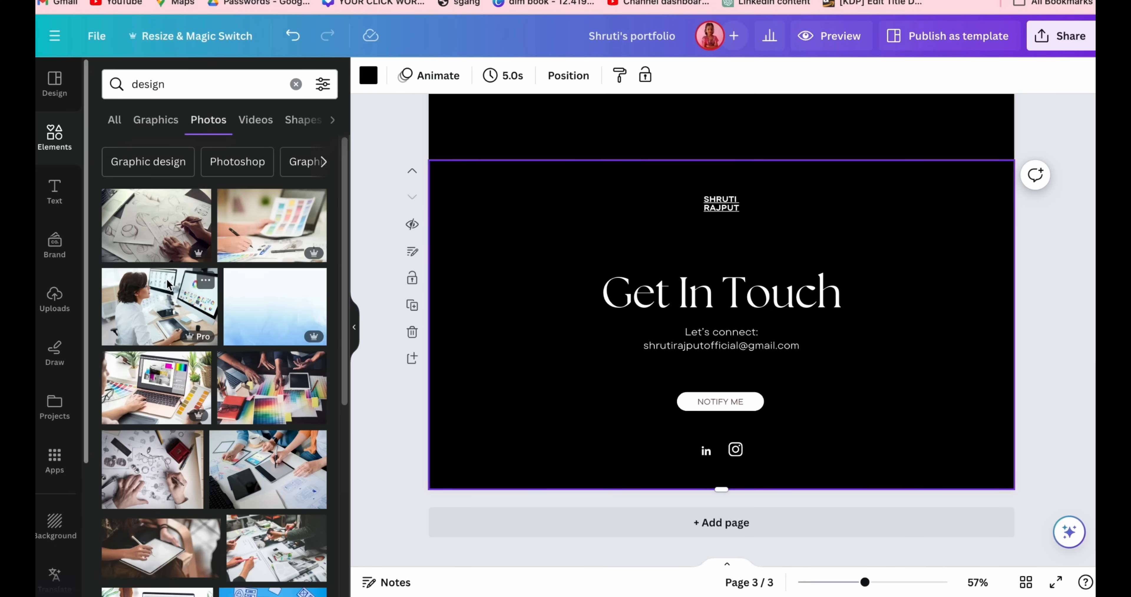
click(176, 387)
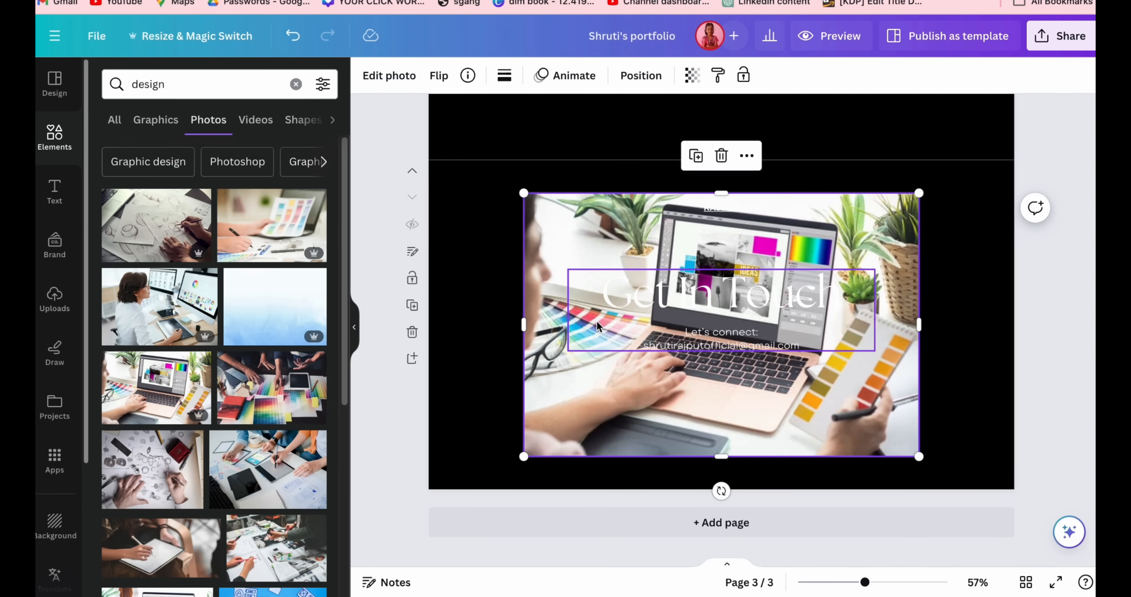
Step: Set the laptop photo as the background of the Get In Touch page
right_click(560, 390)
key(Escape)
click(560, 390)
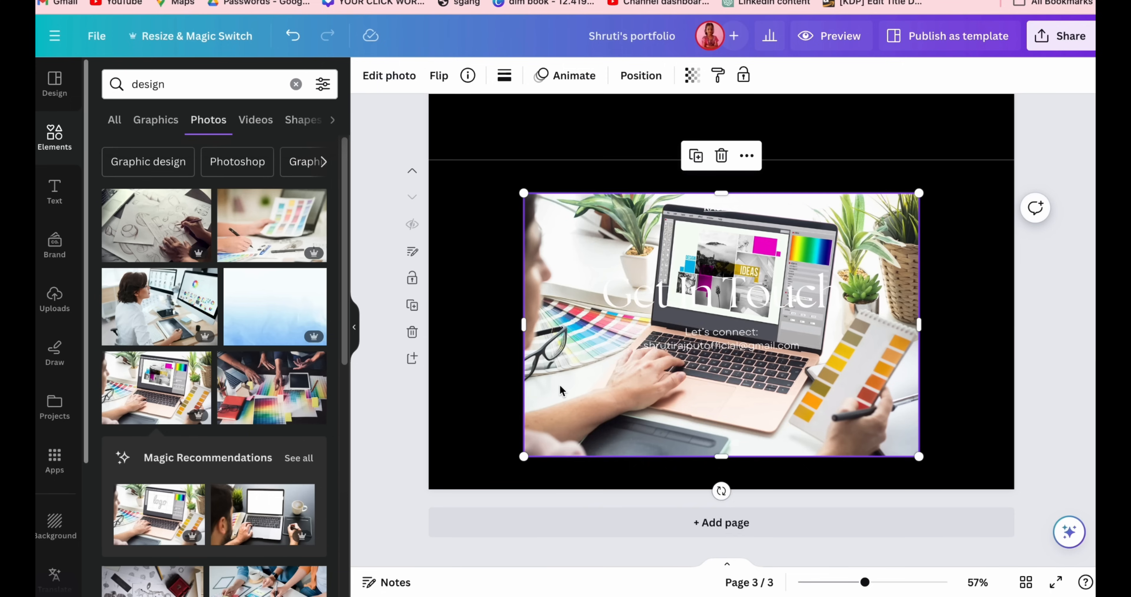
right_click(560, 390)
click(549, 541)
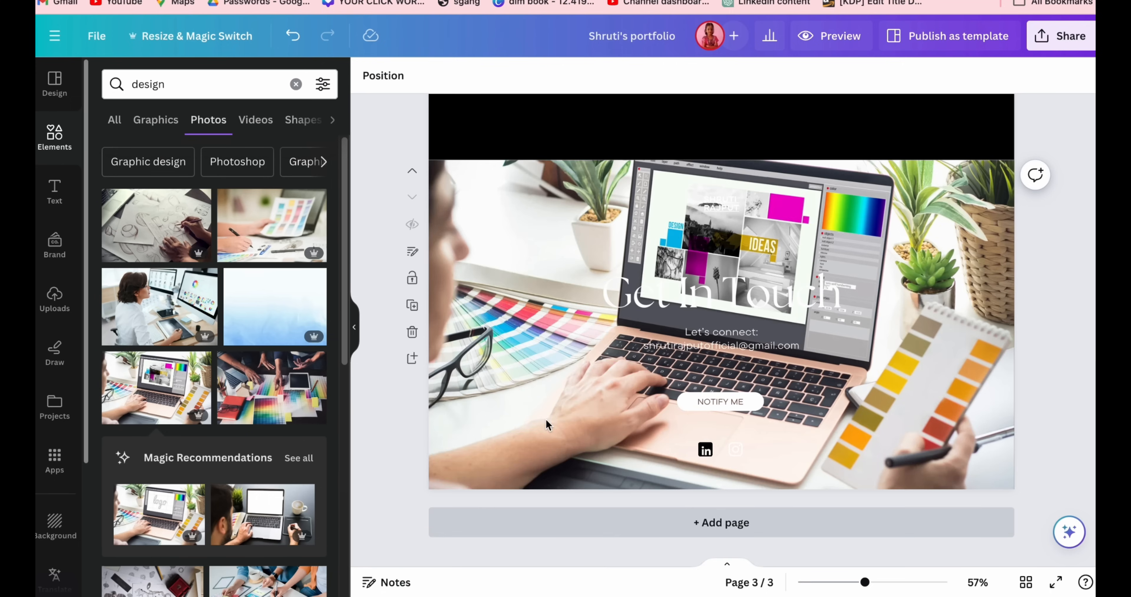
Step: Set the background photo's transparency to 12
click(560, 356)
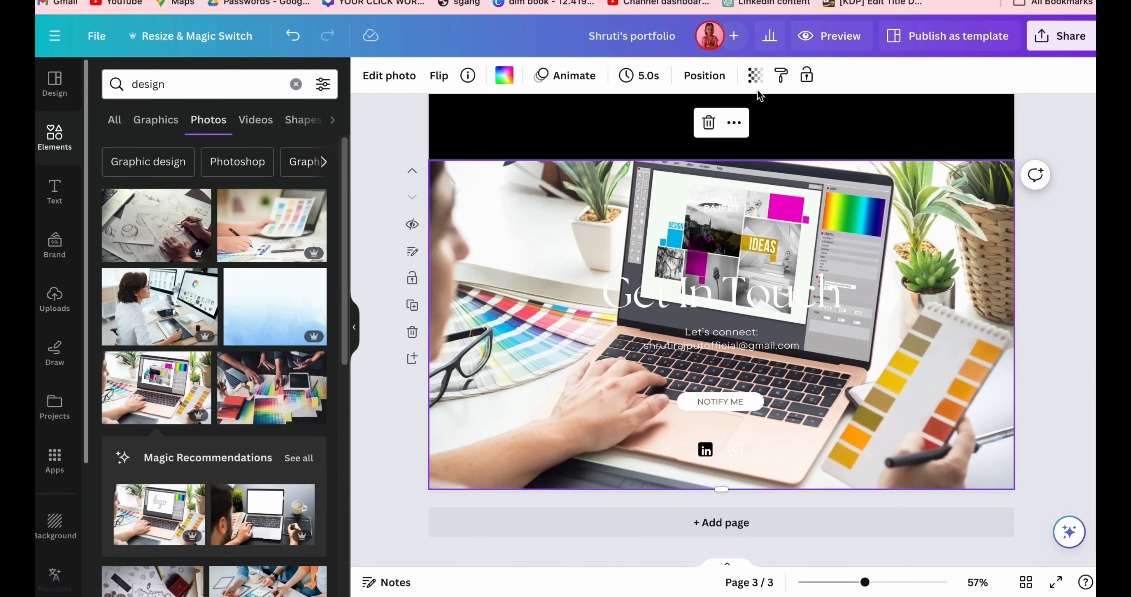
click(755, 75)
click(738, 118)
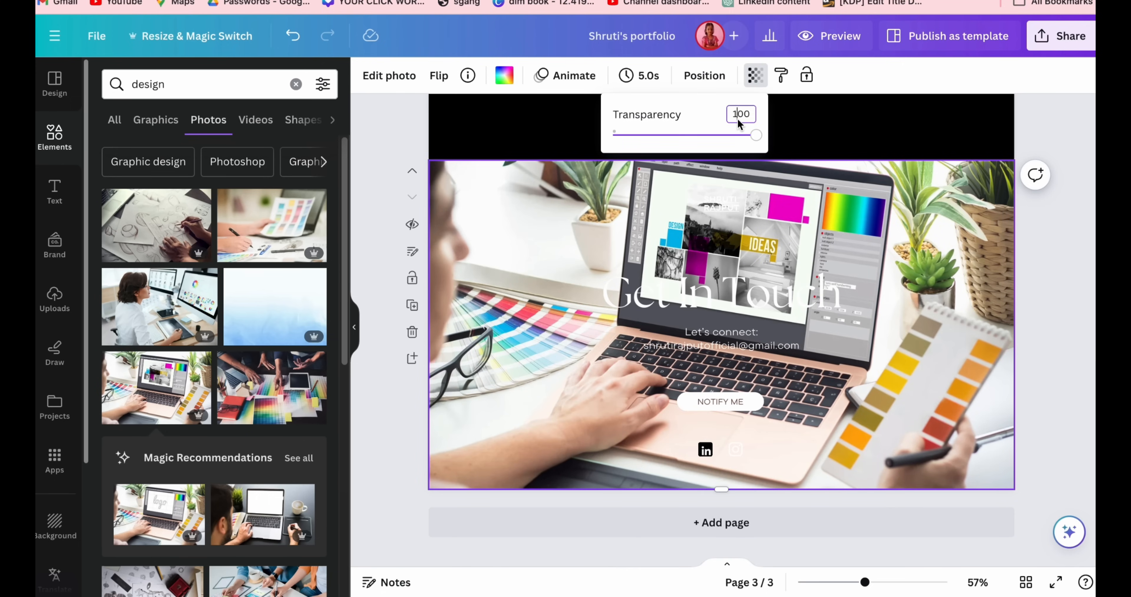
text(2)
key(Return)
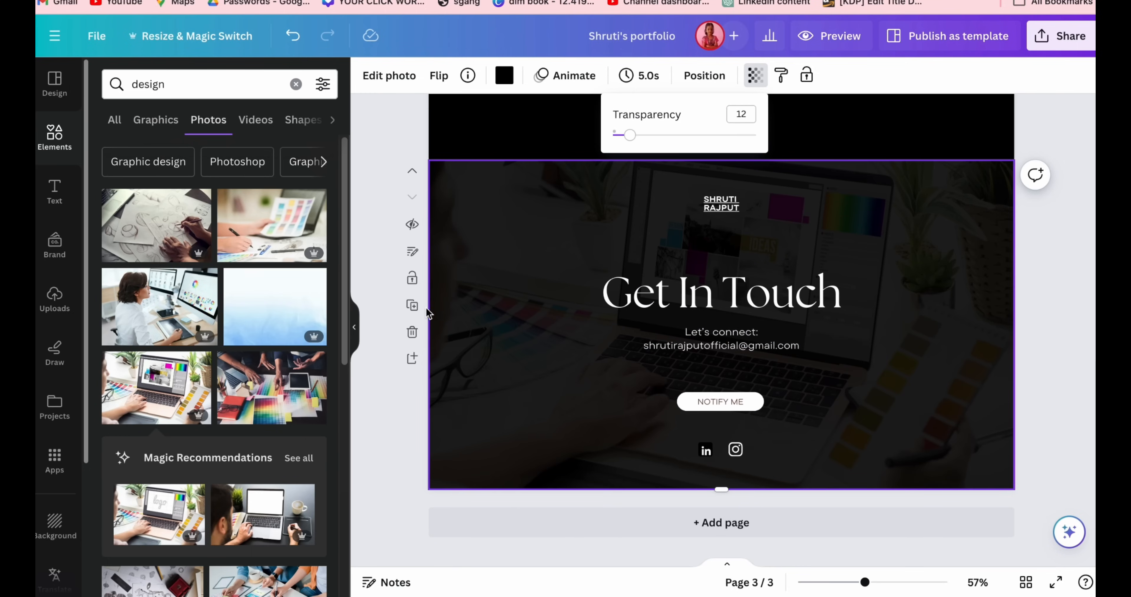
click(354, 328)
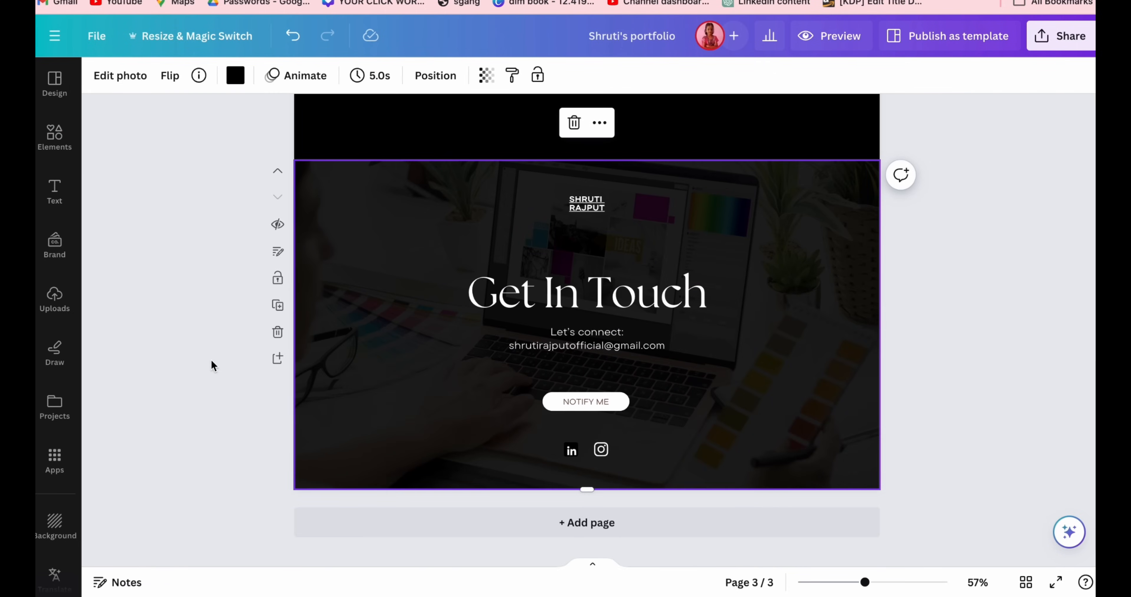
Step: Apply the Pop text animation to the Get In Touch heading and the NOTIFY ME button text
click(596, 298)
click(650, 75)
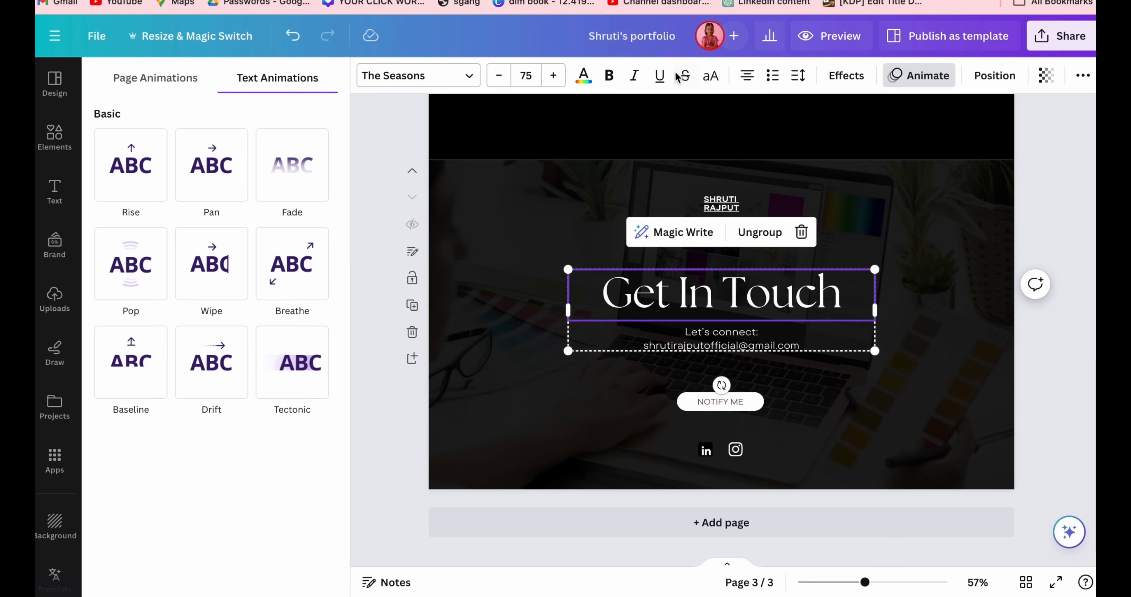
click(112, 266)
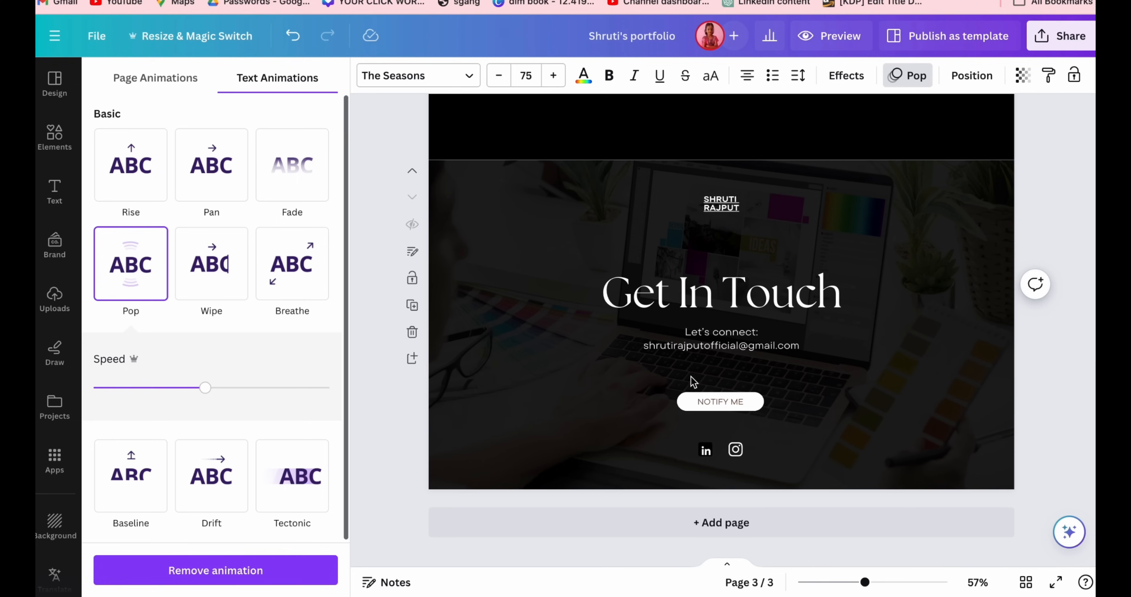
click(703, 404)
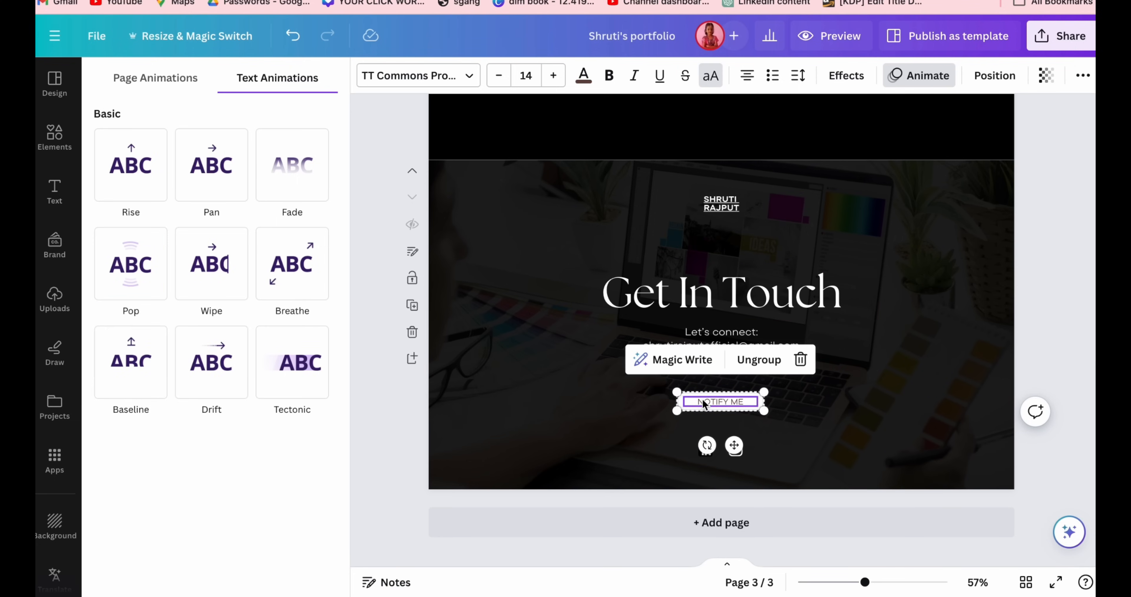
click(158, 286)
Step: Change the NOTIFY ME button text to "CONNECT"
click(729, 408)
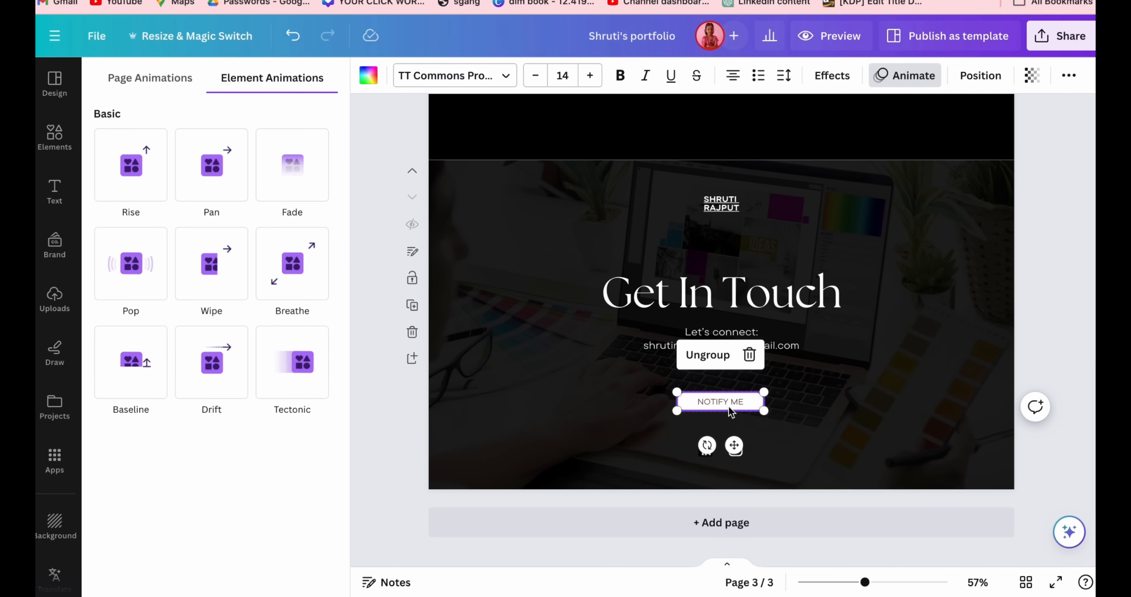
click(711, 407)
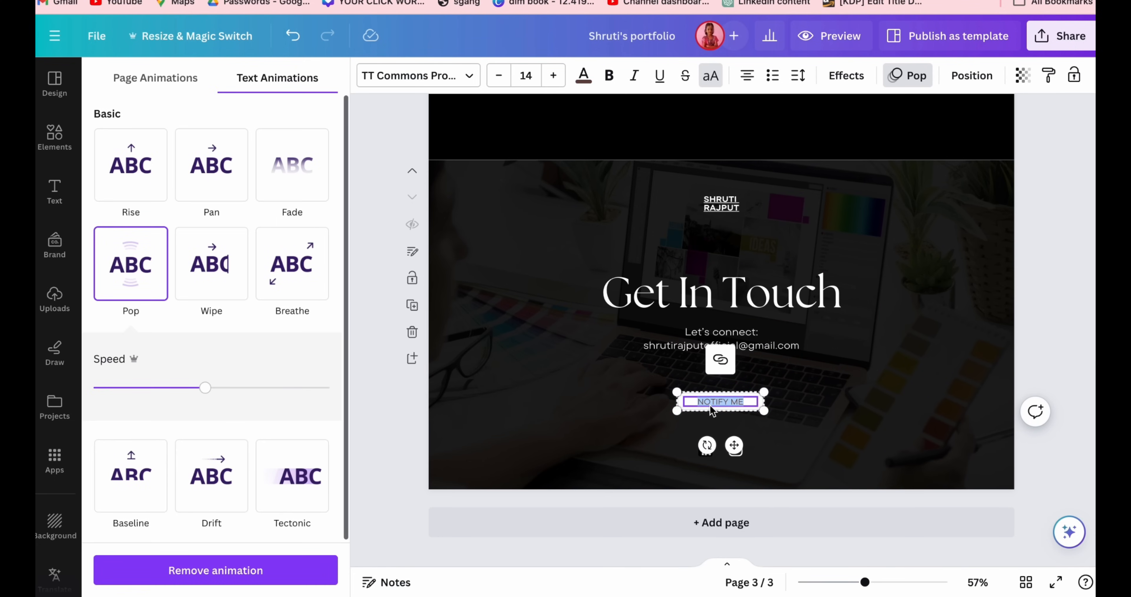
text(CONNECT)
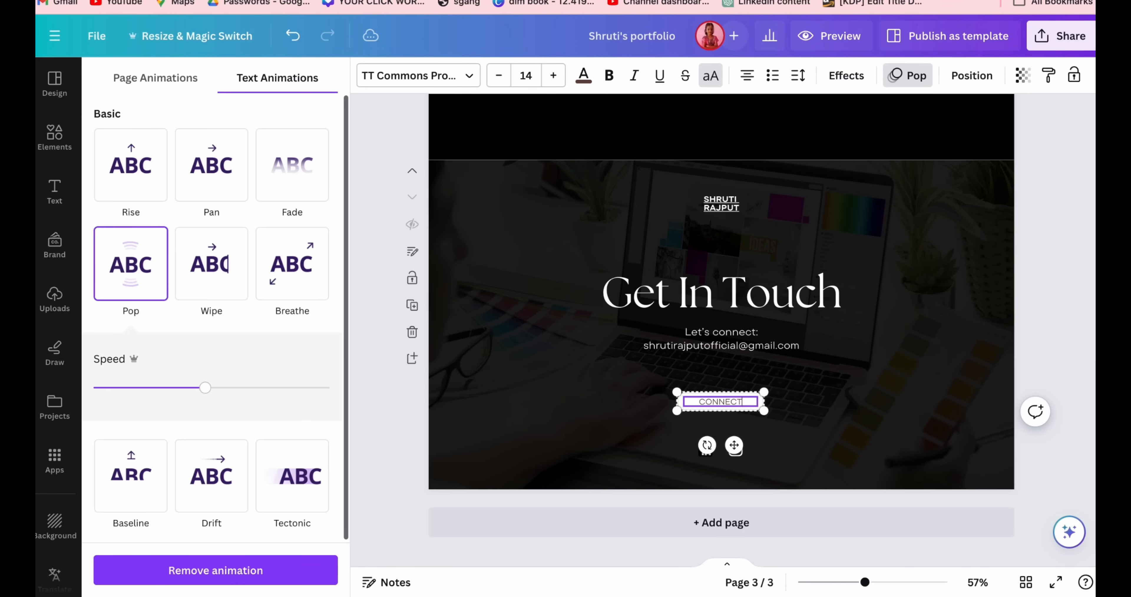
click(821, 438)
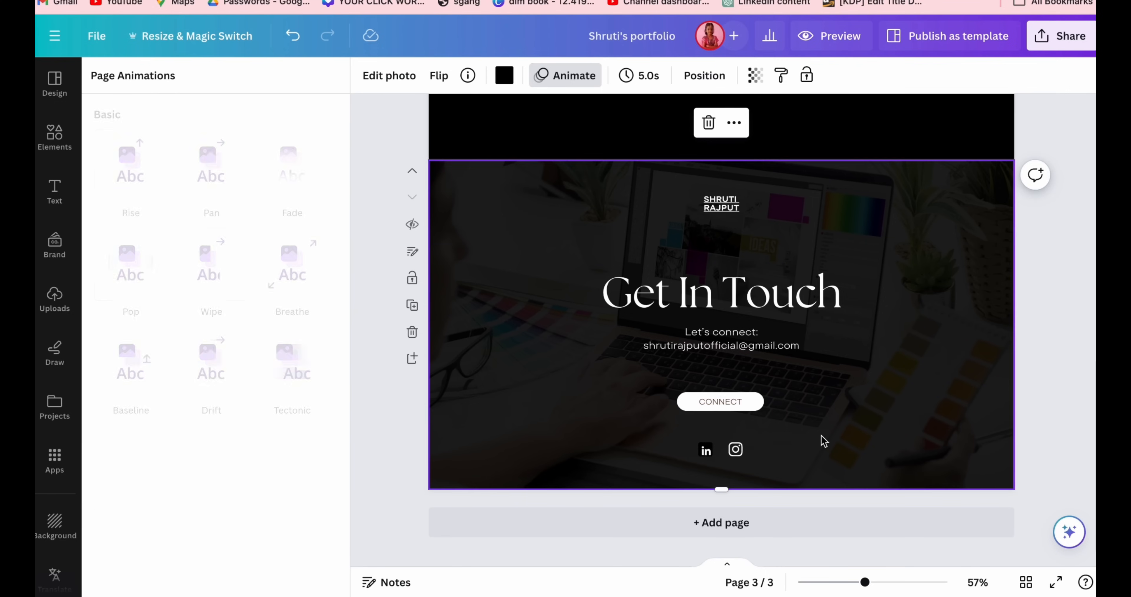
Step: Ungroup the CONNECT button and open the link settings for its white background shape
click(747, 406)
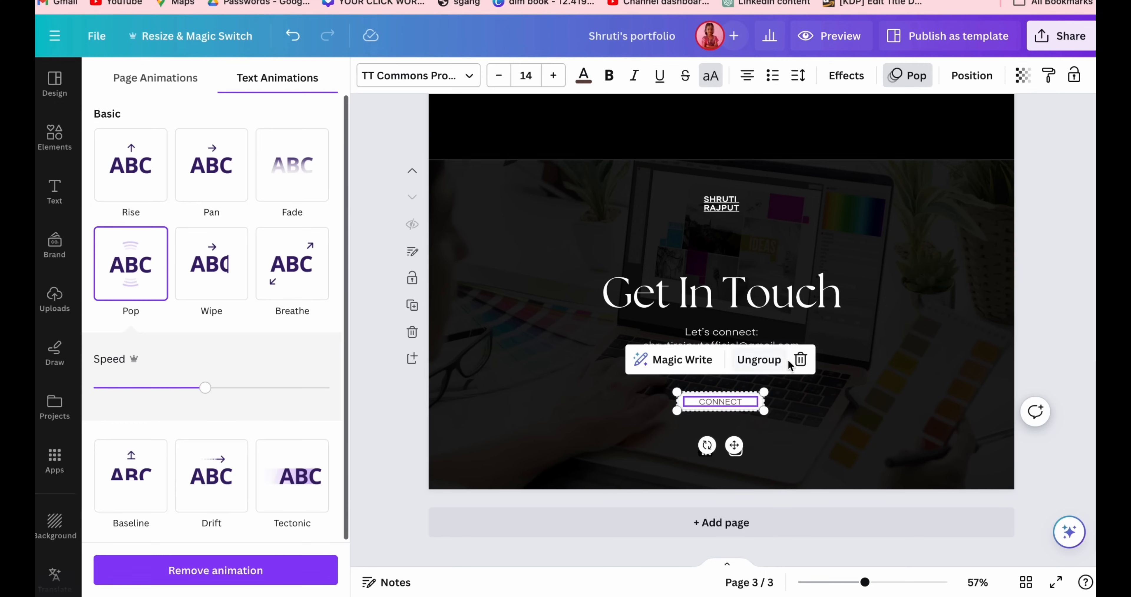
click(342, 374)
click(625, 361)
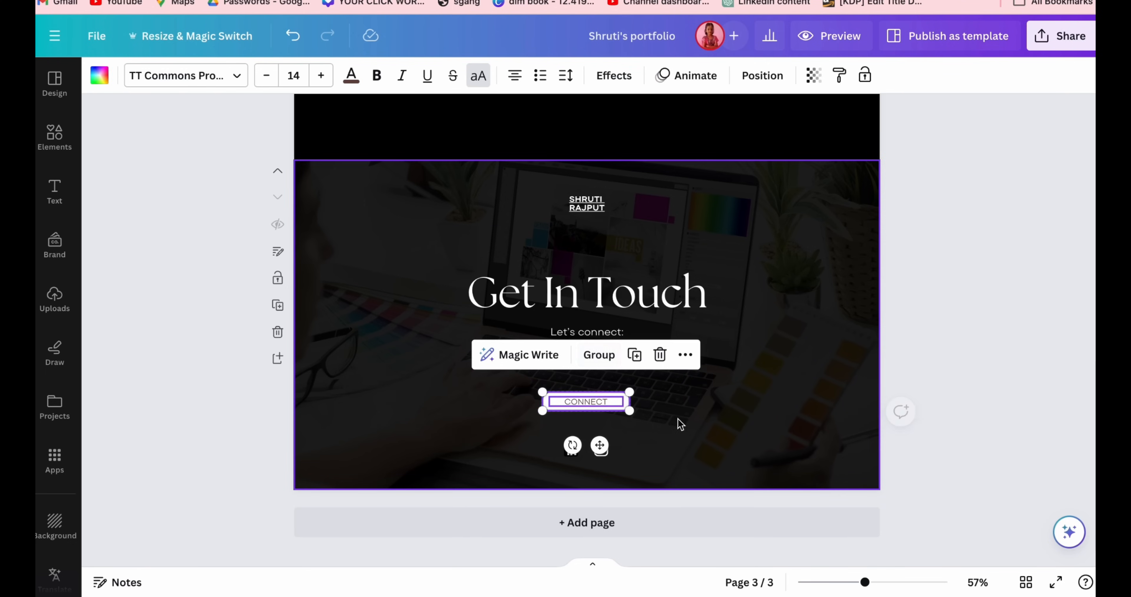
click(672, 421)
click(628, 402)
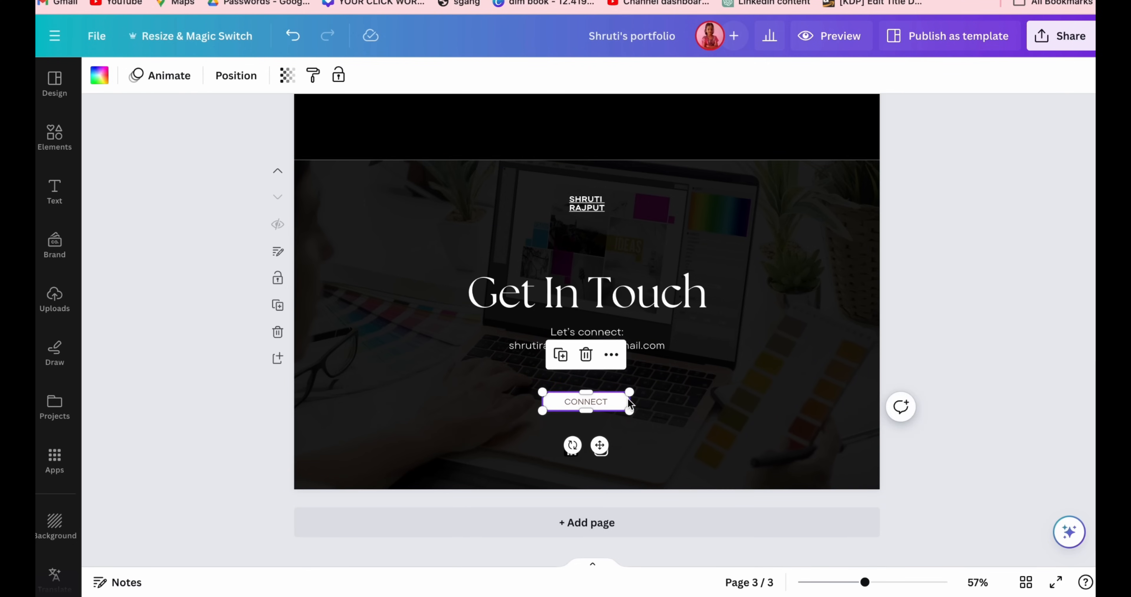
click(610, 355)
click(671, 311)
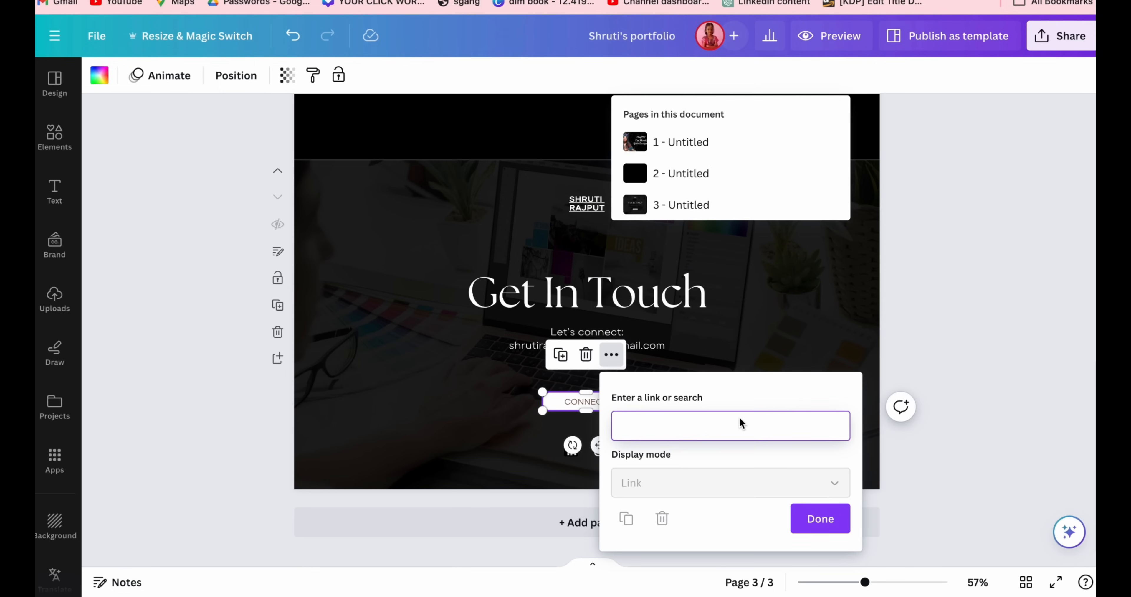
key(ctrl+v)
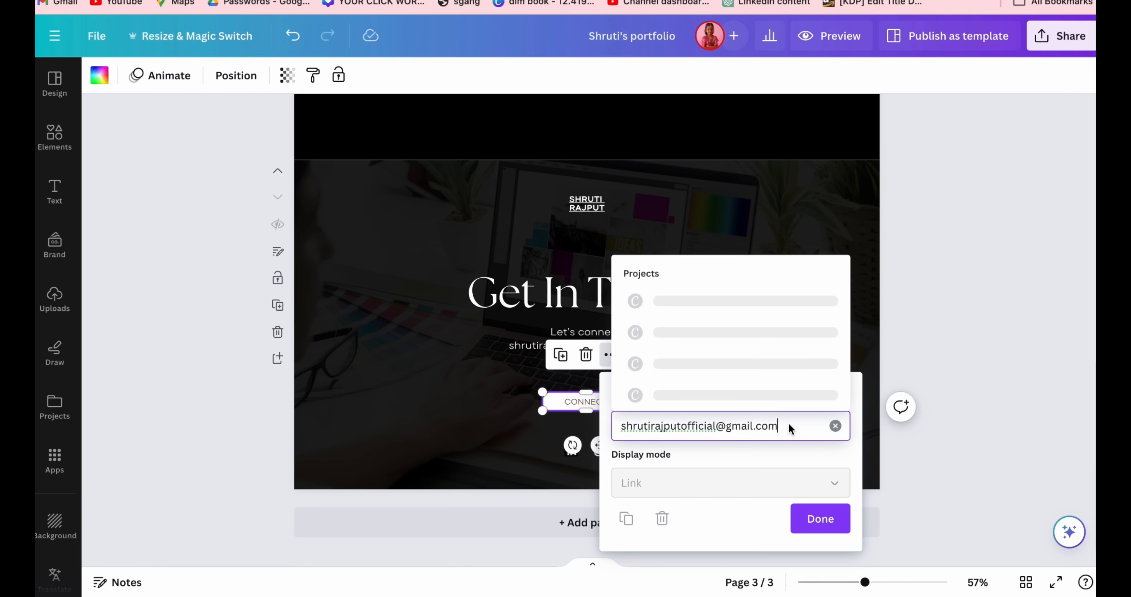
key(ctrl+a)
key(BackSpace)
Step: Get the LinkedIn profile URL from its browser tab and link the CONNECT button shape in Canva to it
key(ctrl+Tab)
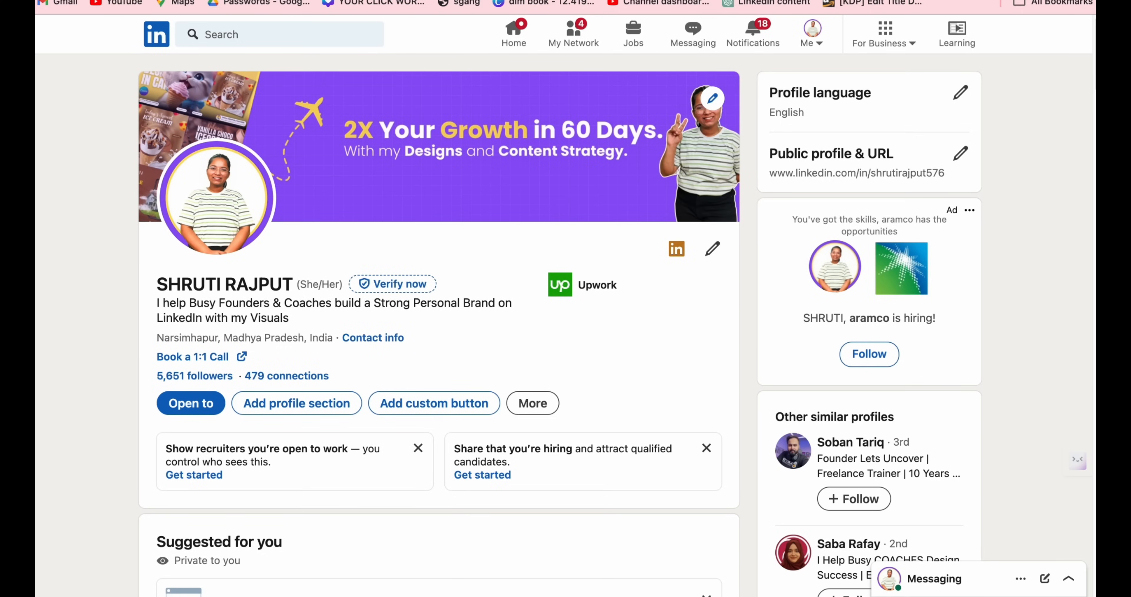
key(ctrl+shift+Tab)
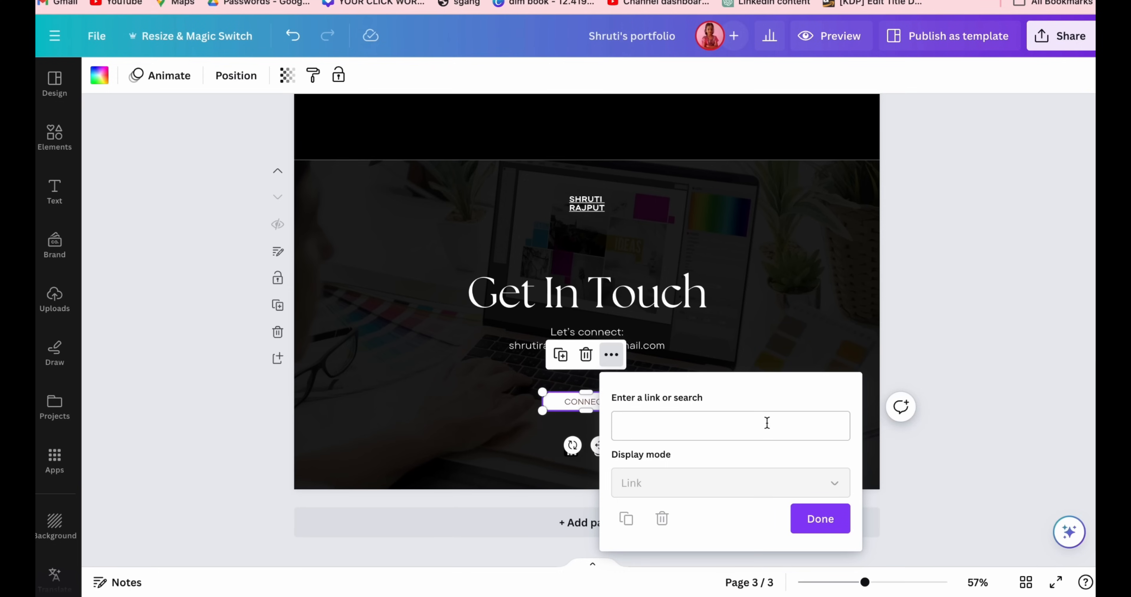
click(714, 431)
key(ctrl+v)
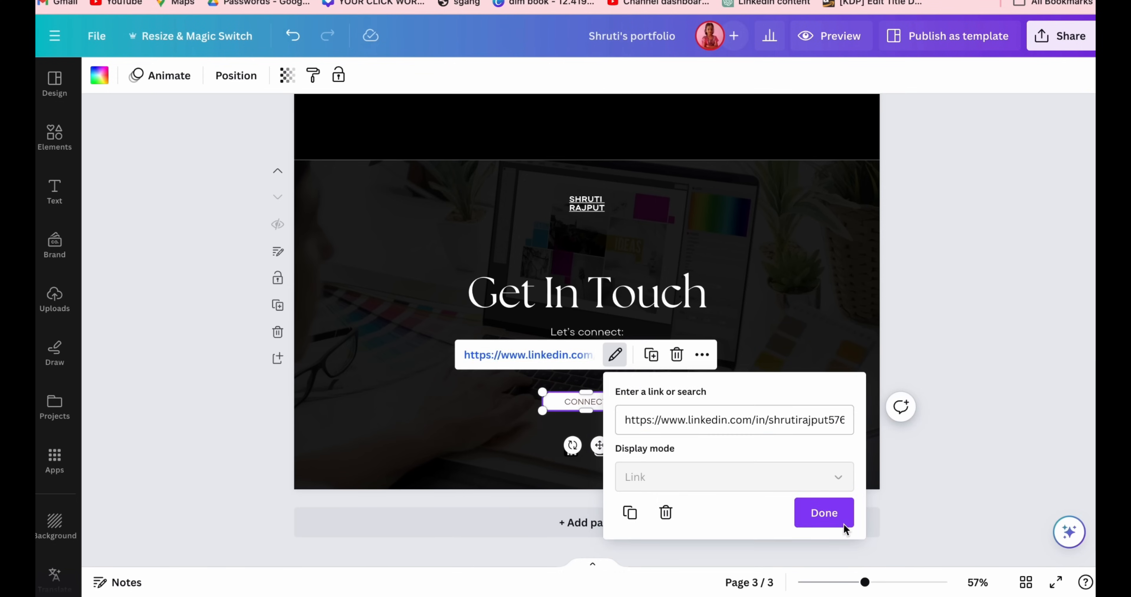
Step: Save the LinkedIn profile link on the CONNECT button shape
click(825, 512)
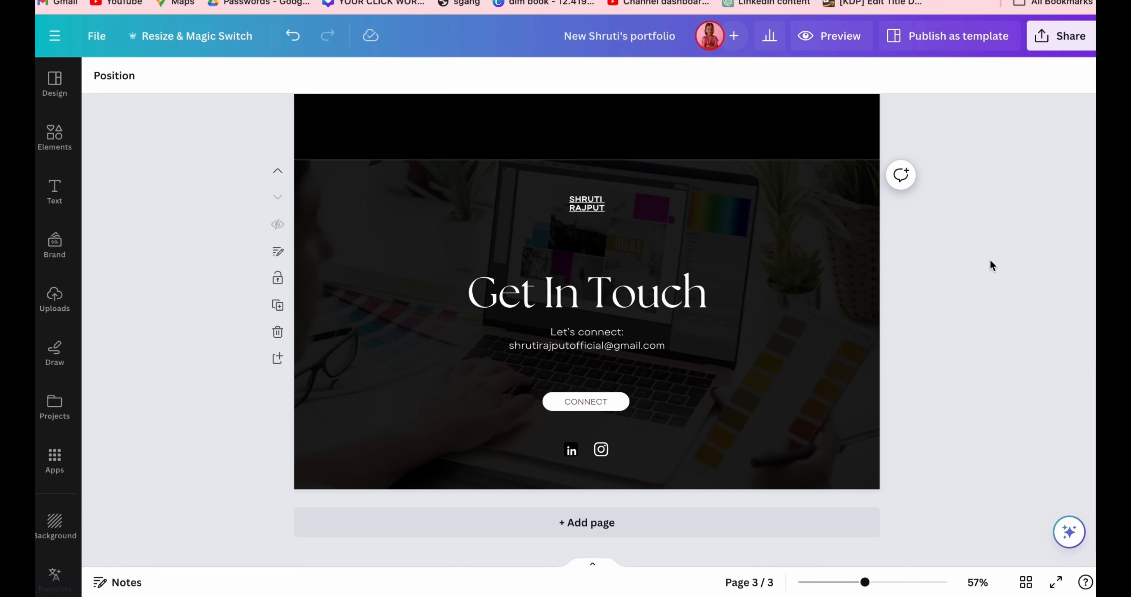
scroll(990, 261, up, 5)
scroll(990, 261, down, 5)
scroll(591, 400, up, 15)
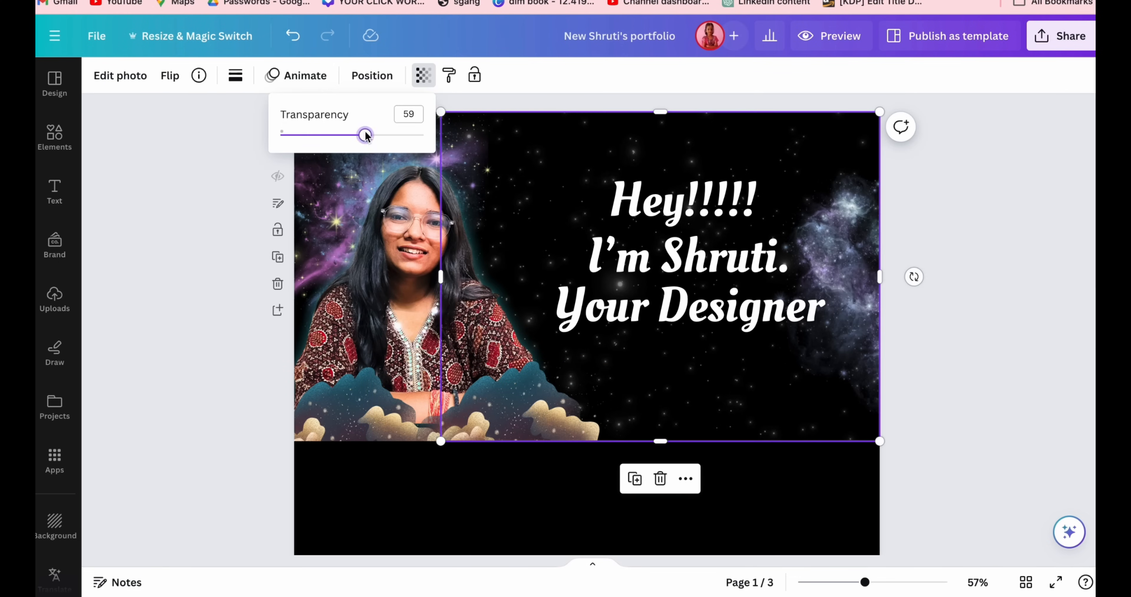
Step: Lower the transparency of the starfield image behind the greeting text on the first page
drag(364, 133, 299, 136)
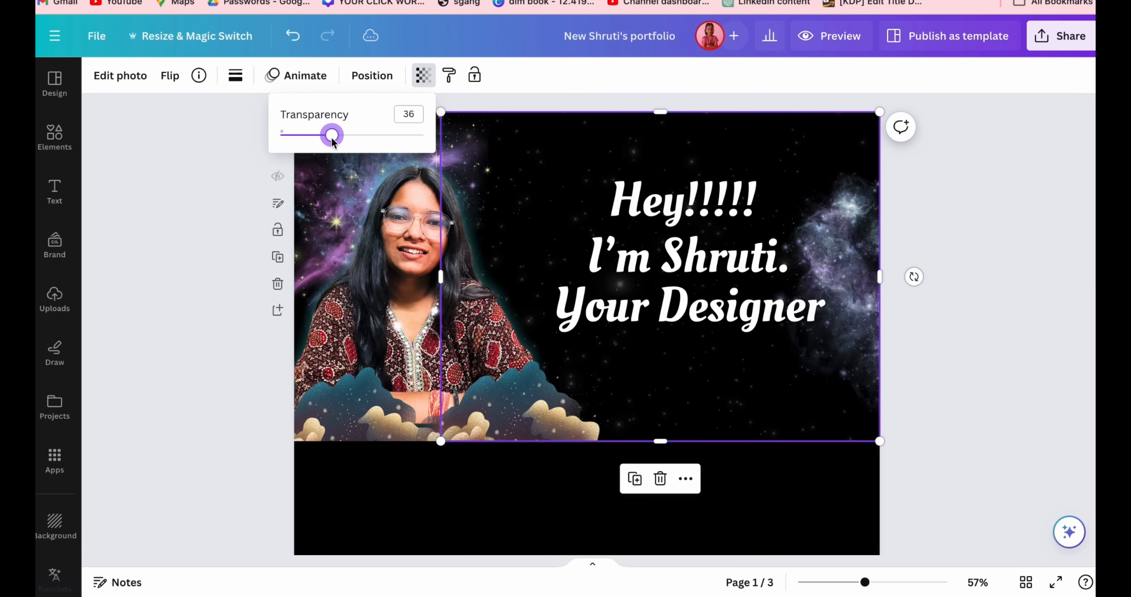
click(169, 308)
click(169, 307)
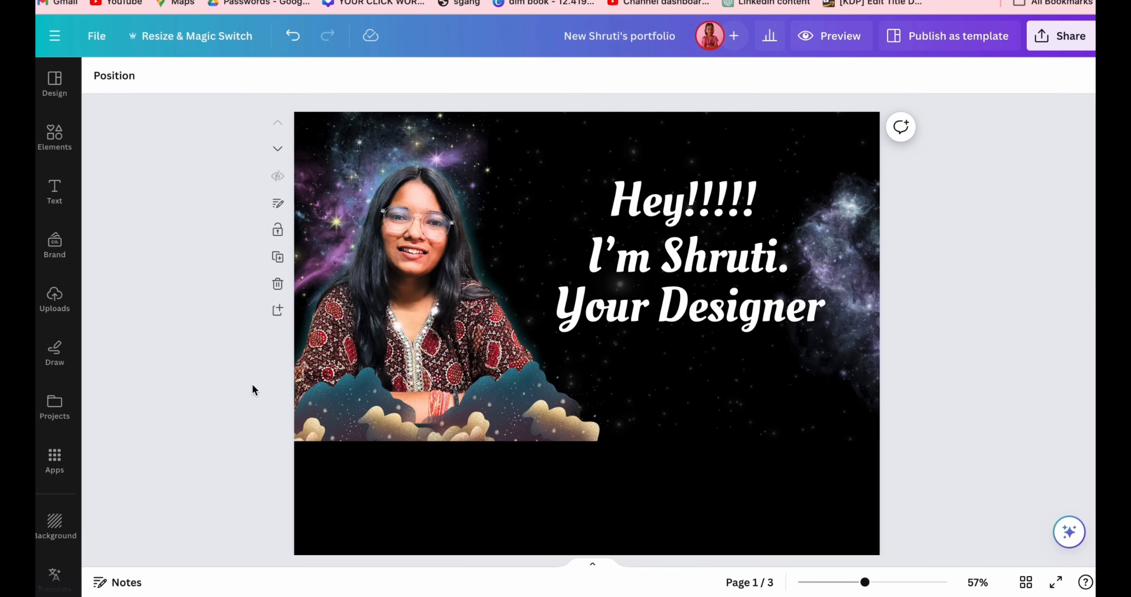
Step: Place the uploaded Natural Face Wash showcase video on page 2 and enlarge it to fill the page
click(54, 299)
click(279, 150)
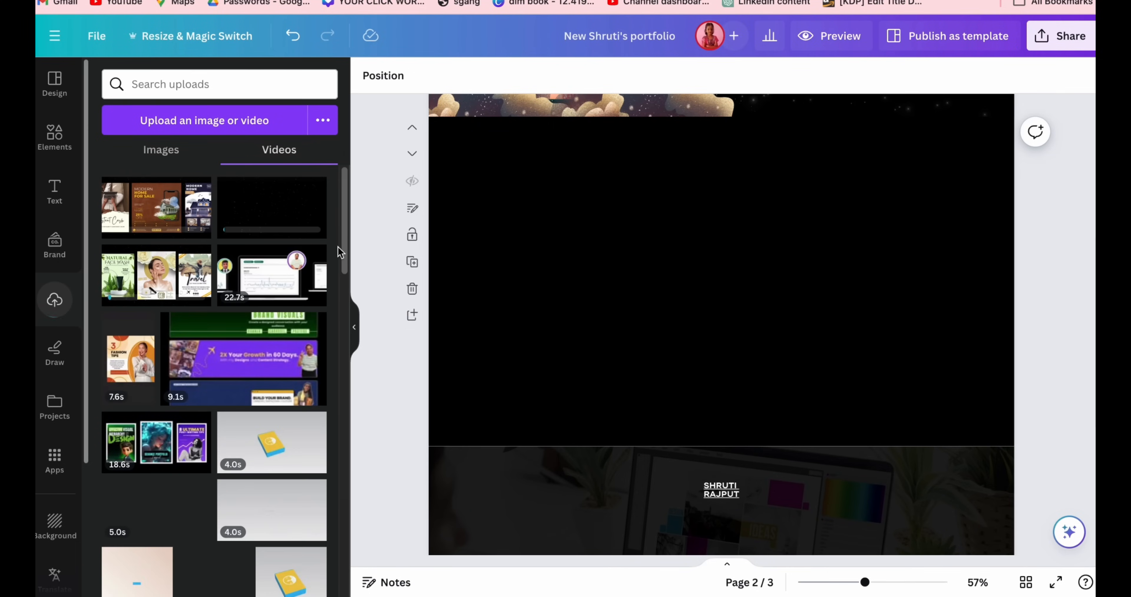
click(353, 334)
scroll(207, 386, up, 5)
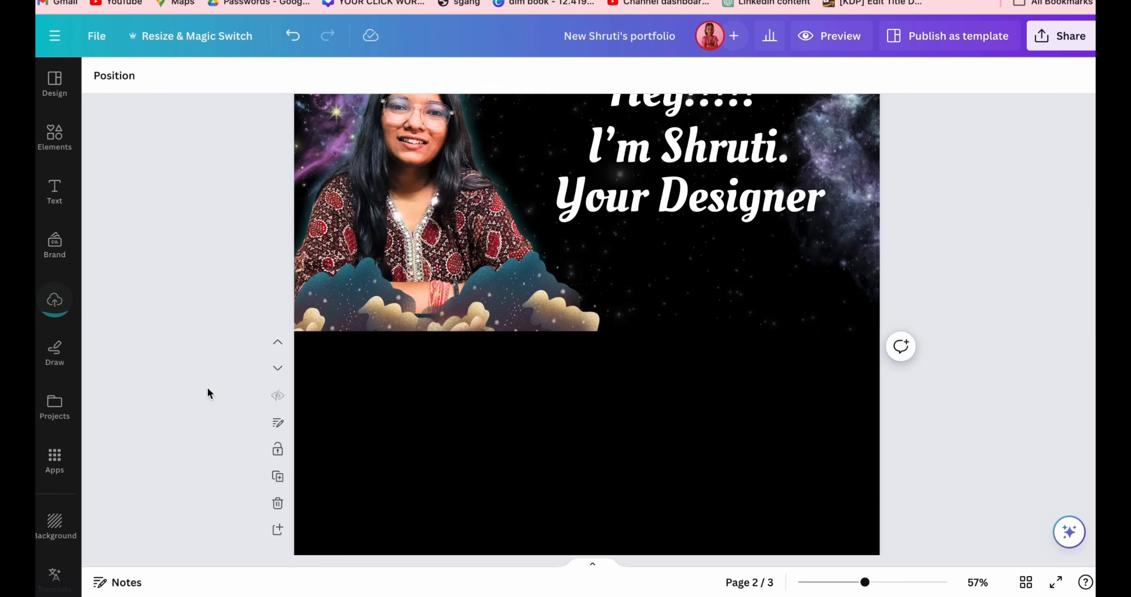
scroll(207, 387, down, 5)
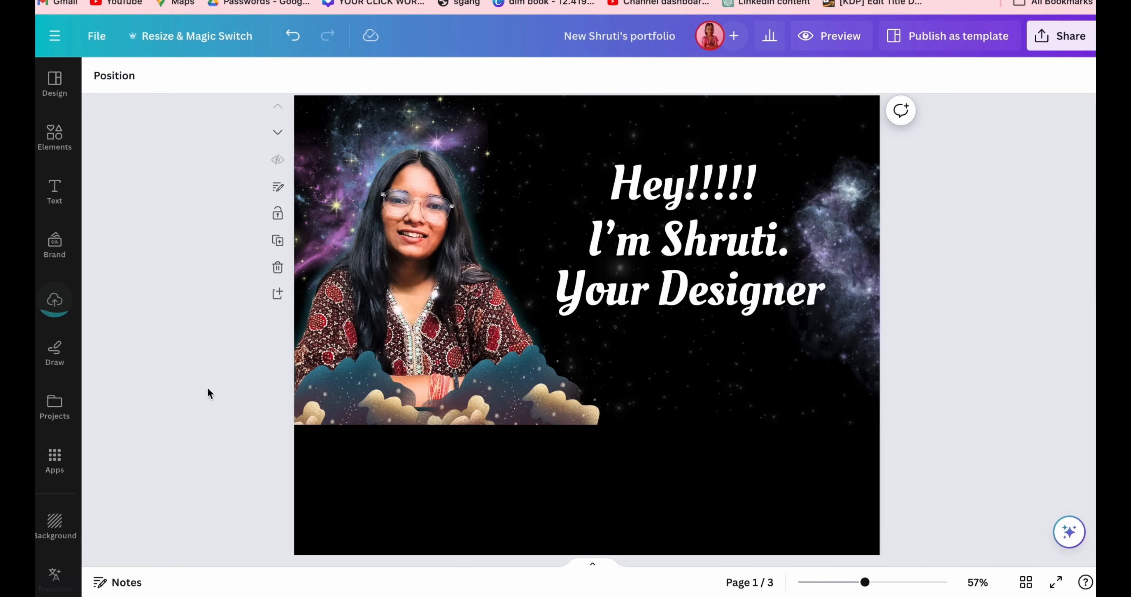
scroll(207, 387, down, 3)
click(54, 300)
click(641, 306)
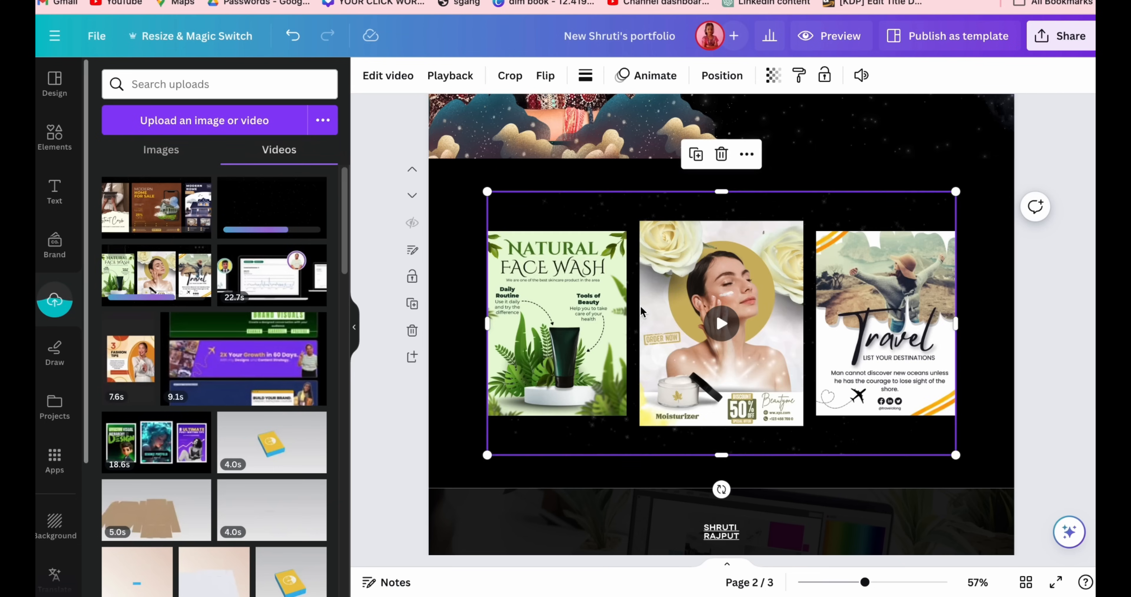
drag(585, 303, 565, 283)
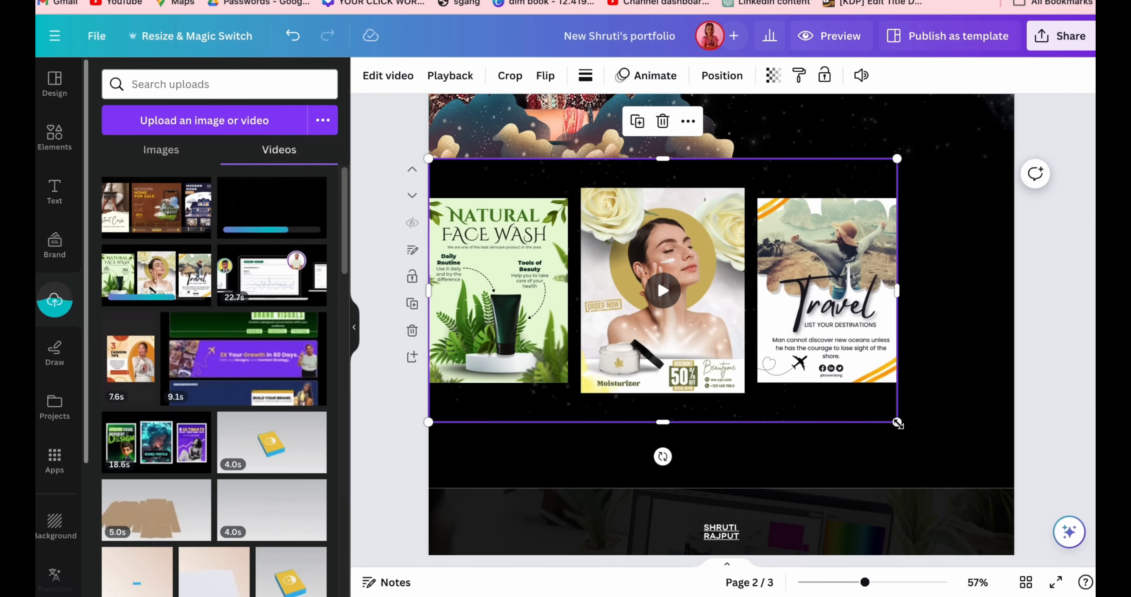
drag(897, 422, 1014, 488)
Step: Add a page after page 2 and fill it with the uploaded Modern Home For Sale showcase video
click(412, 361)
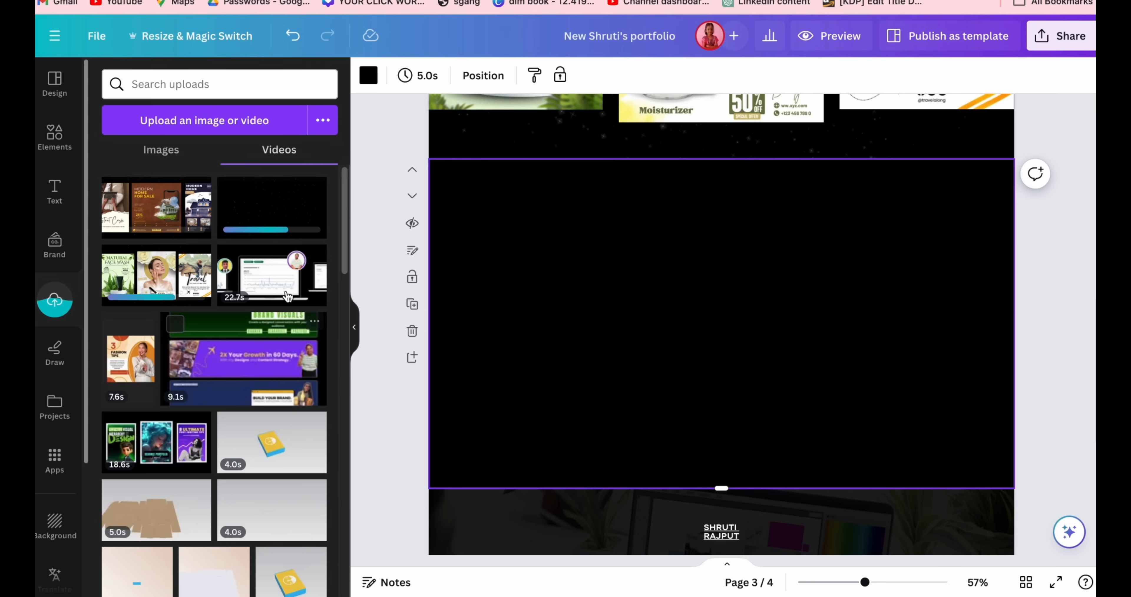
click(156, 206)
drag(668, 308, 609, 275)
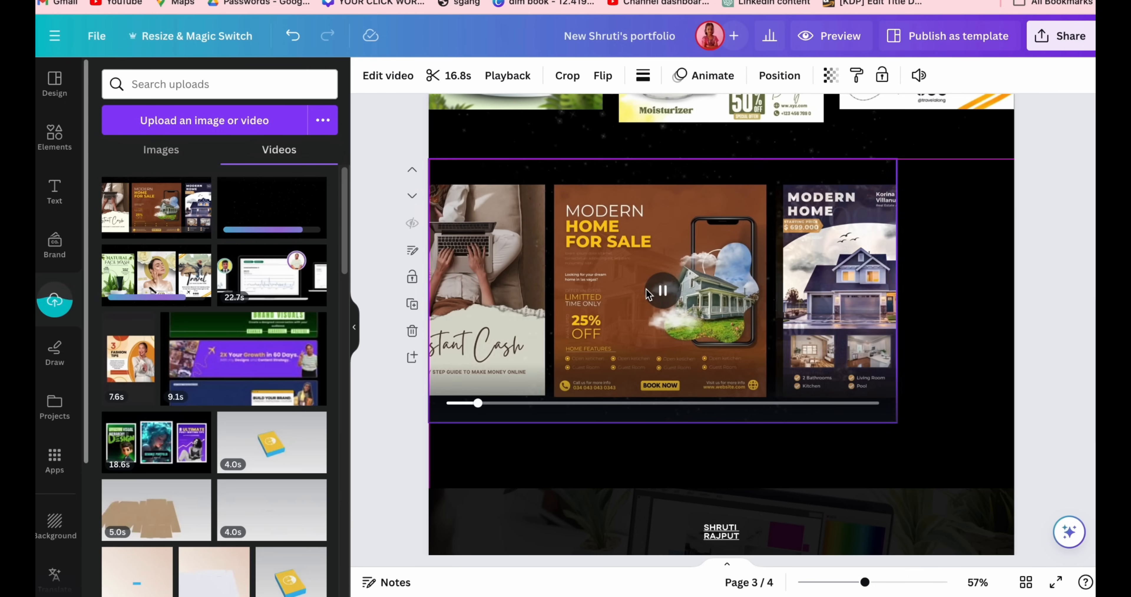
drag(915, 439, 1007, 494)
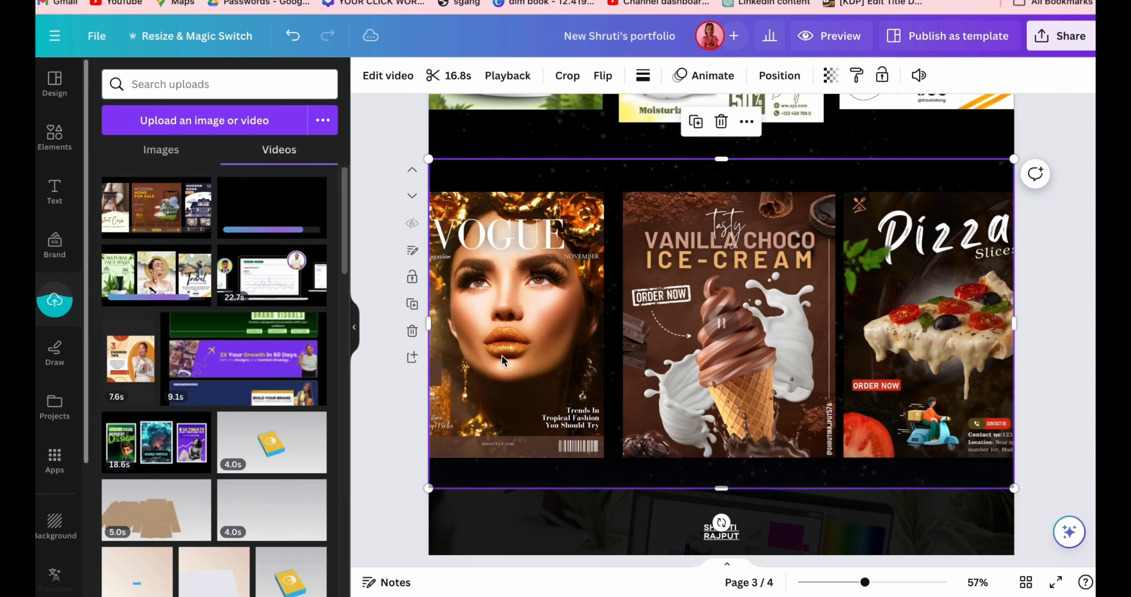
Step: Add another page after page 3 and place the Modern Home For Sale video on it
click(401, 358)
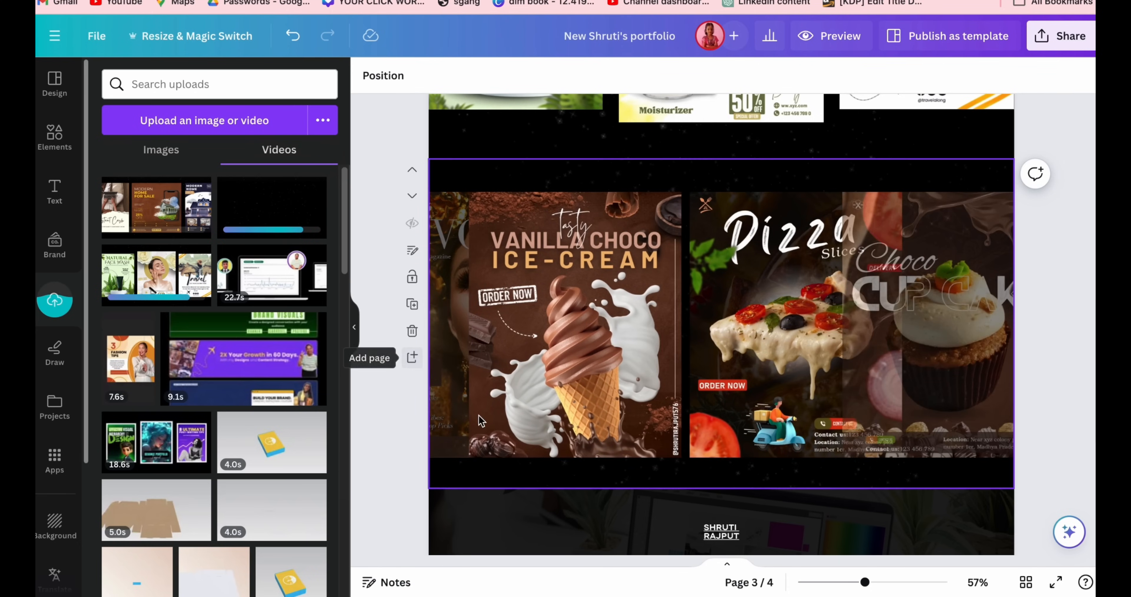
scroll(412, 358, down, 1)
click(412, 315)
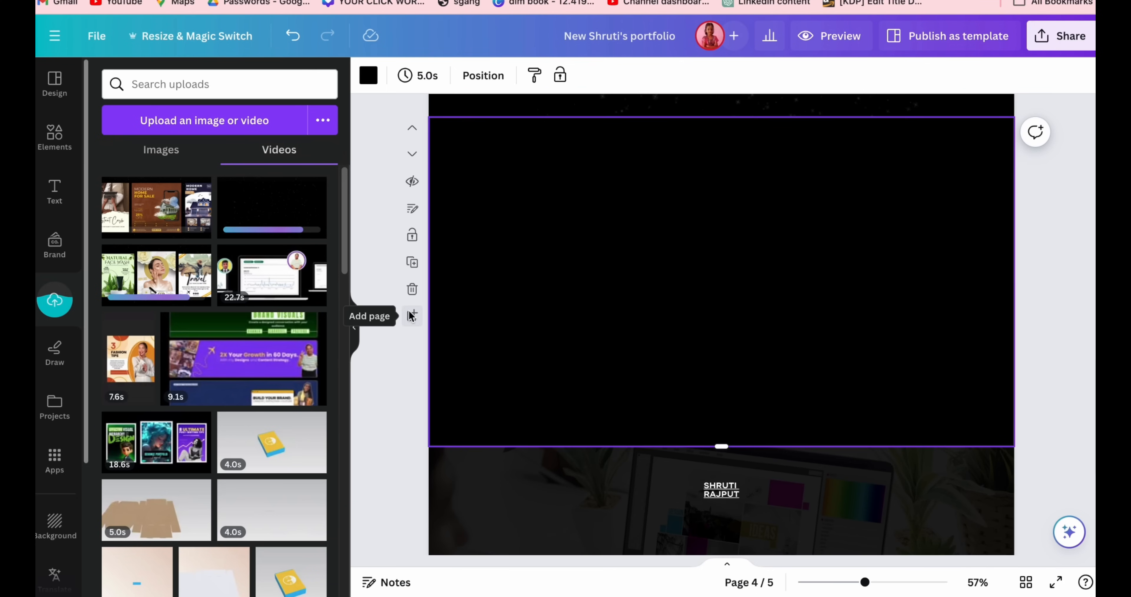
click(140, 218)
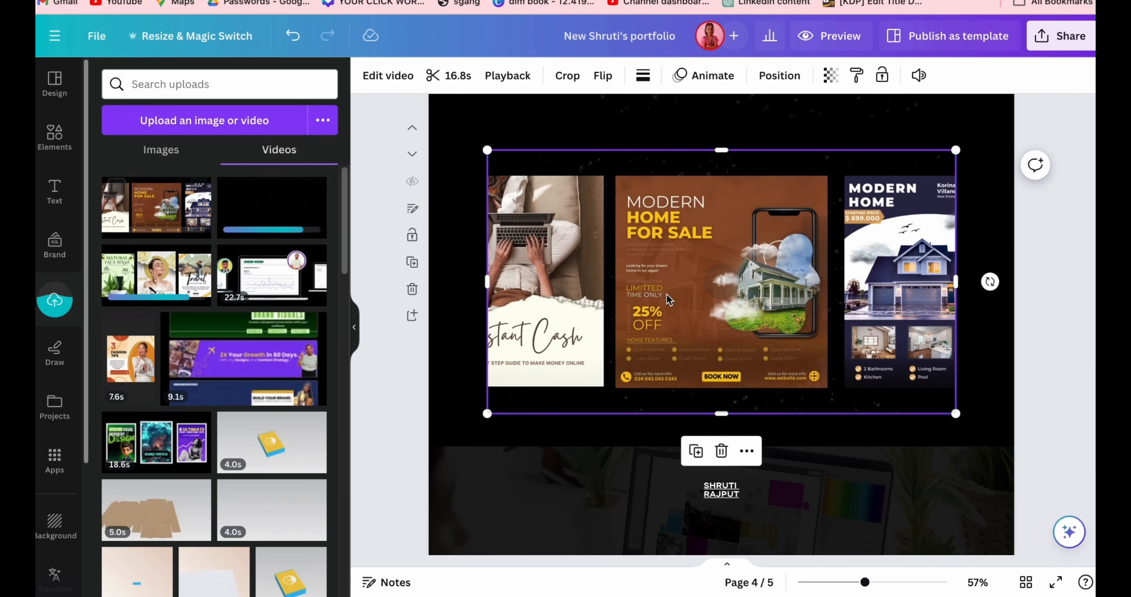
Step: Replace the repeated video on page 4 with the 14.2-second Coffee Post Design video, sized to fill the page
scroll(666, 293, up, 7)
scroll(666, 304, up, 7)
scroll(666, 305, down, 11)
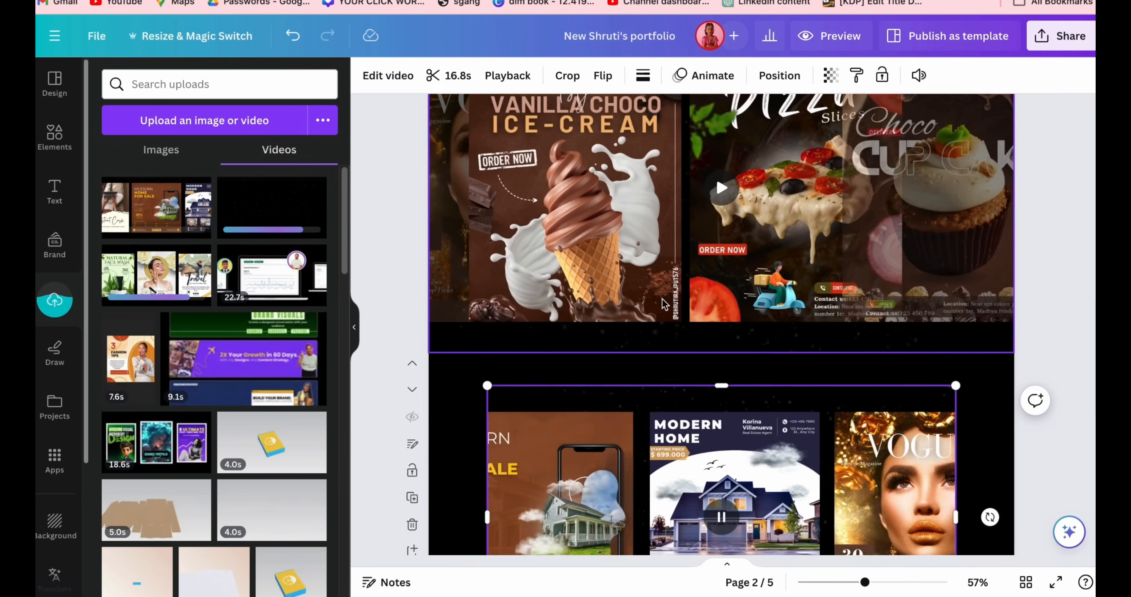
drag(641, 419, 637, 419)
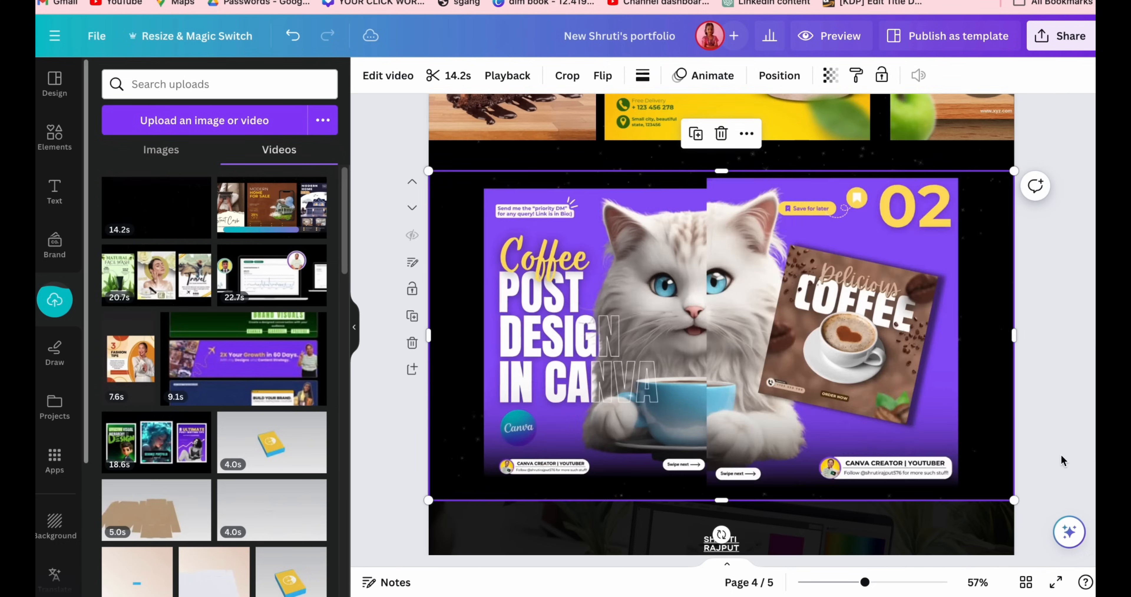
click(1061, 457)
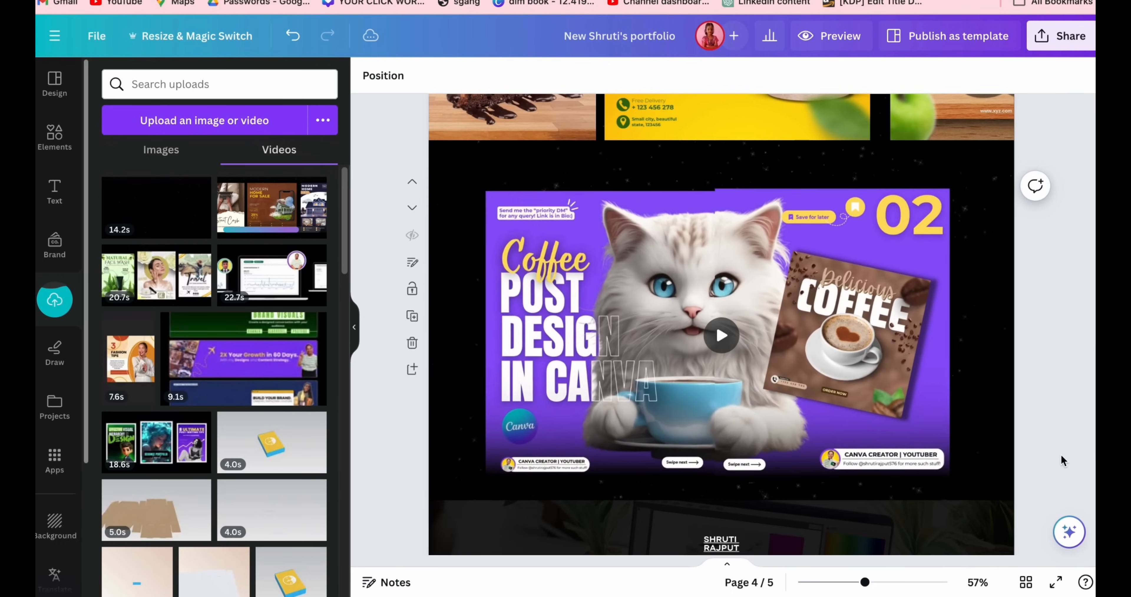
Step: Review the assembled portfolio from greeting to contact page, and view the Portfolio - GIG IMAGE design's pages as a grid
ctrl+scroll(1061, 456, down, 5)
scroll(1062, 456, up, 8)
scroll(1062, 457, down, 10)
scroll(1061, 457, up, 10)
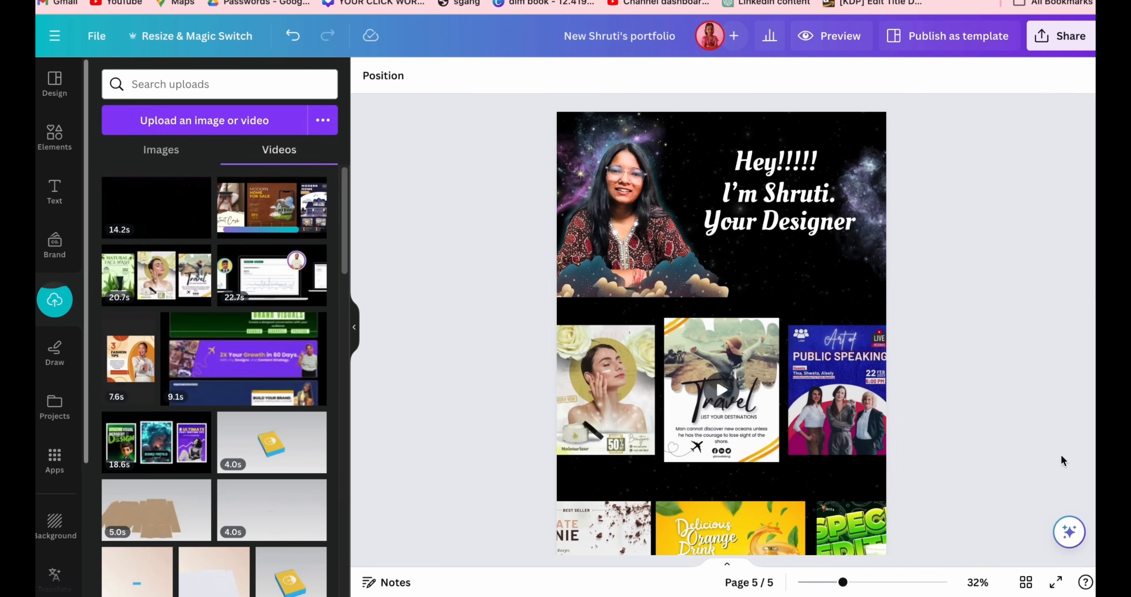
click(358, 338)
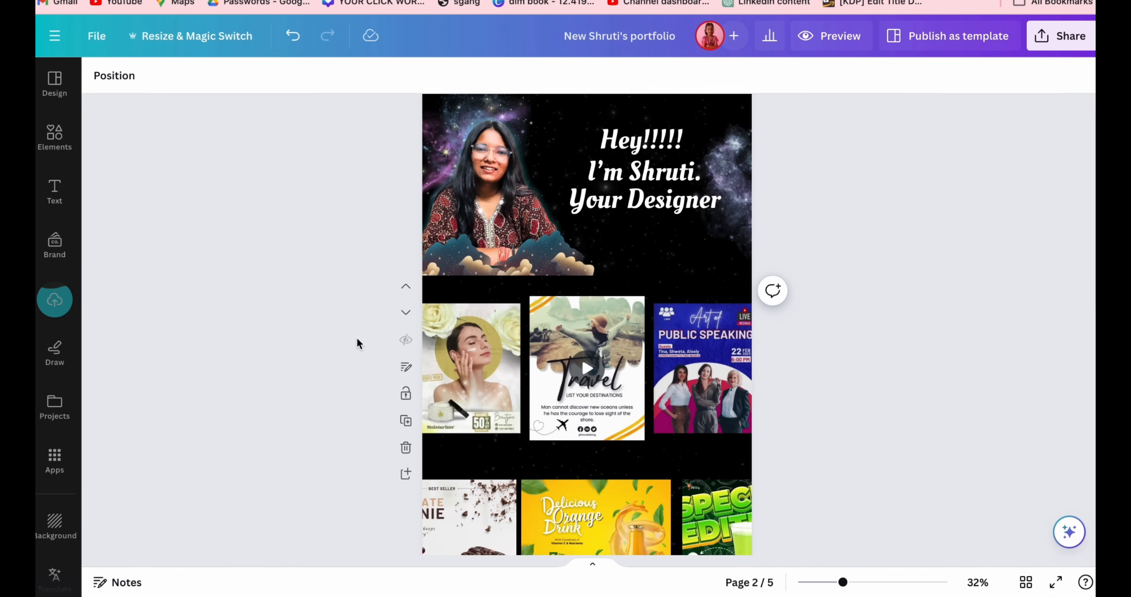
scroll(357, 337, down, 10)
scroll(356, 337, up, 10)
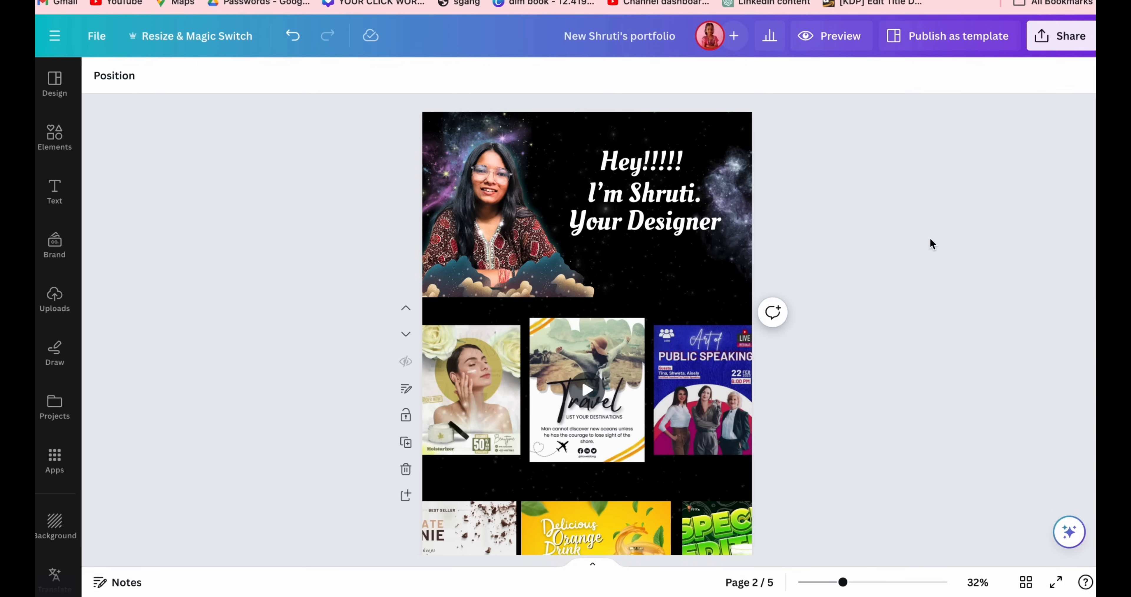
scroll(929, 242, down, 10)
scroll(932, 244, up, 10)
scroll(812, 238, down, 5)
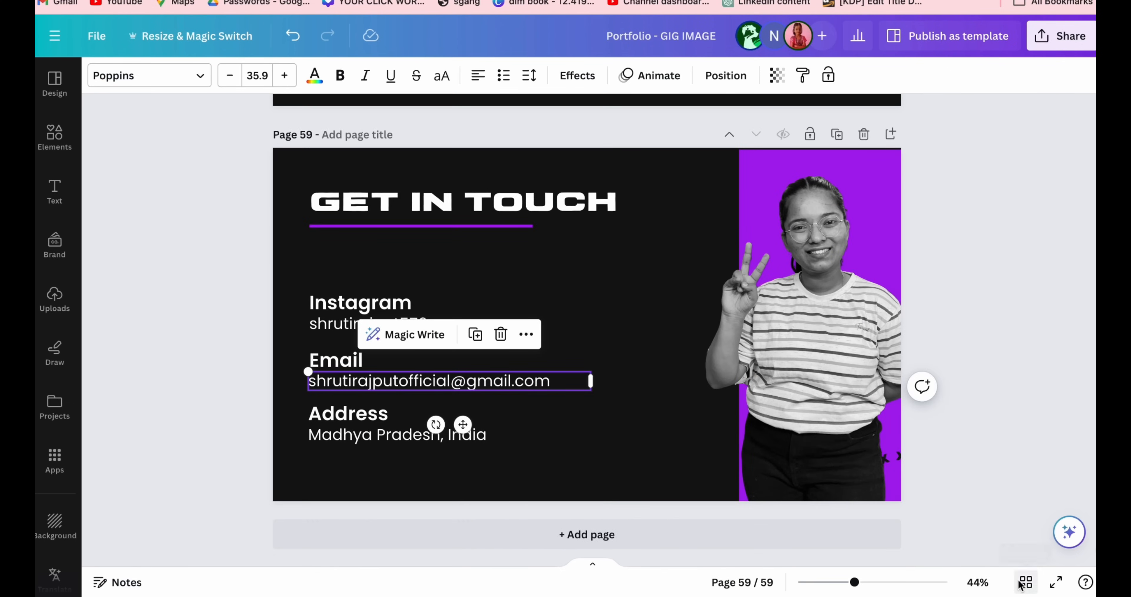
click(1026, 581)
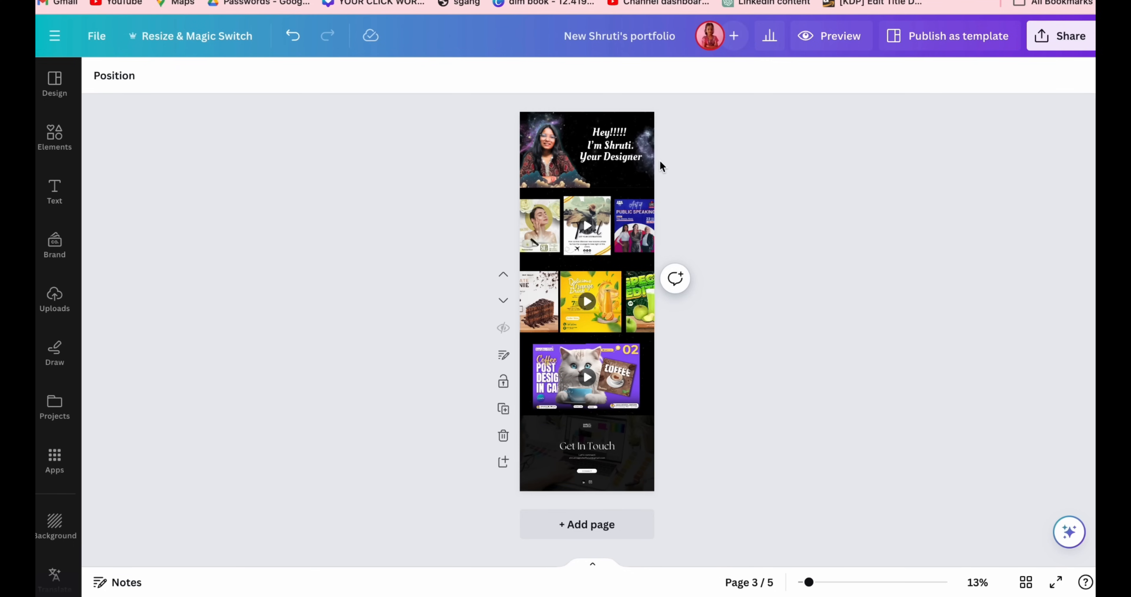
Step: Publish the portfolio design as a website at its suggested my.canva.site address
click(1044, 43)
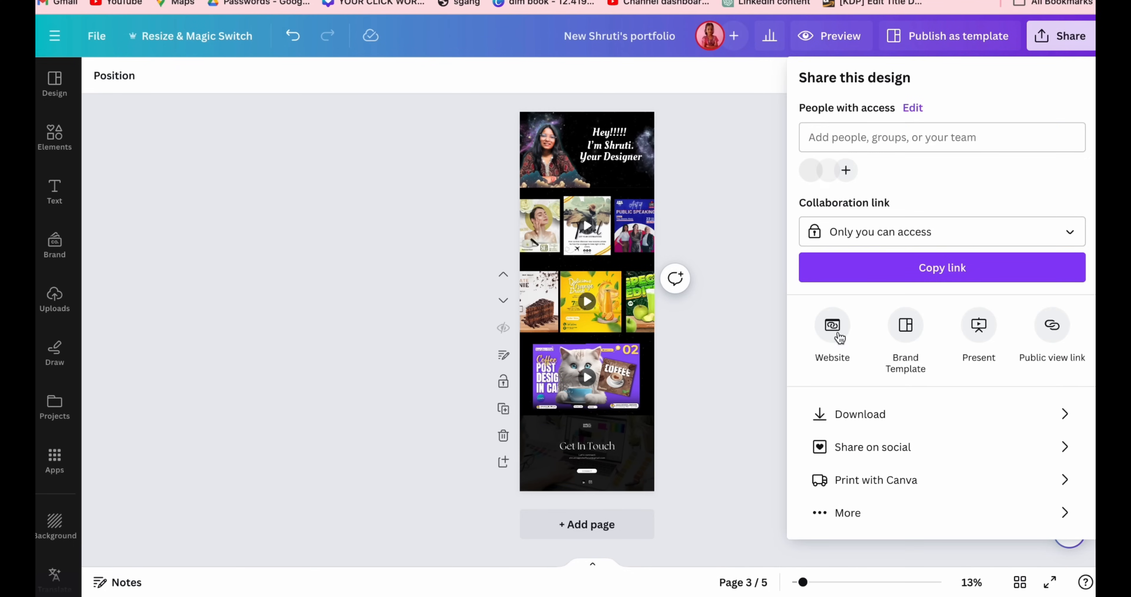
click(833, 327)
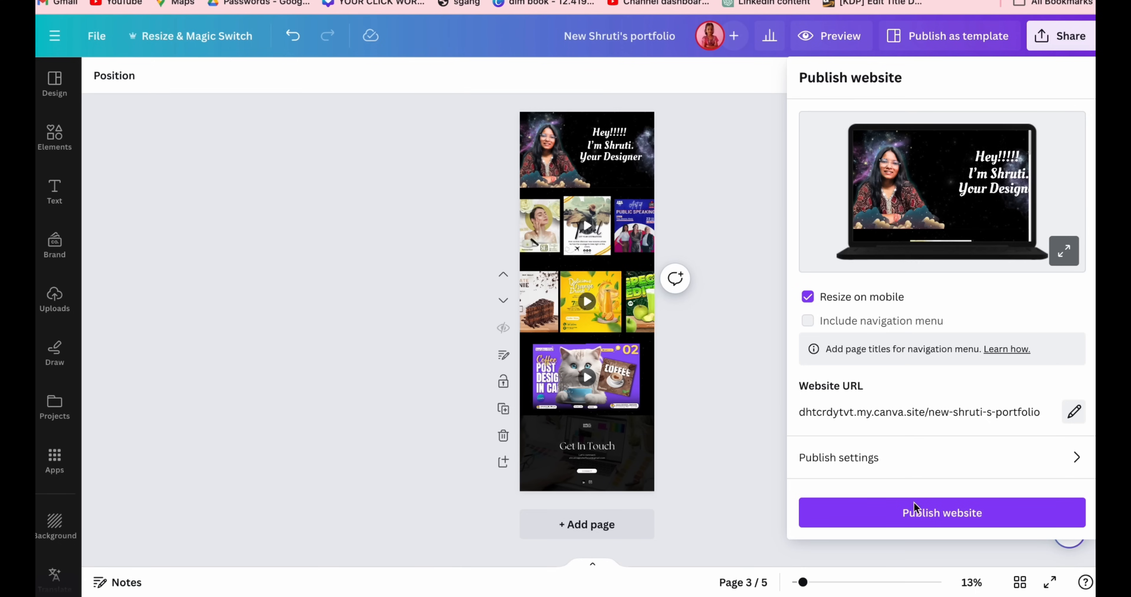
click(908, 522)
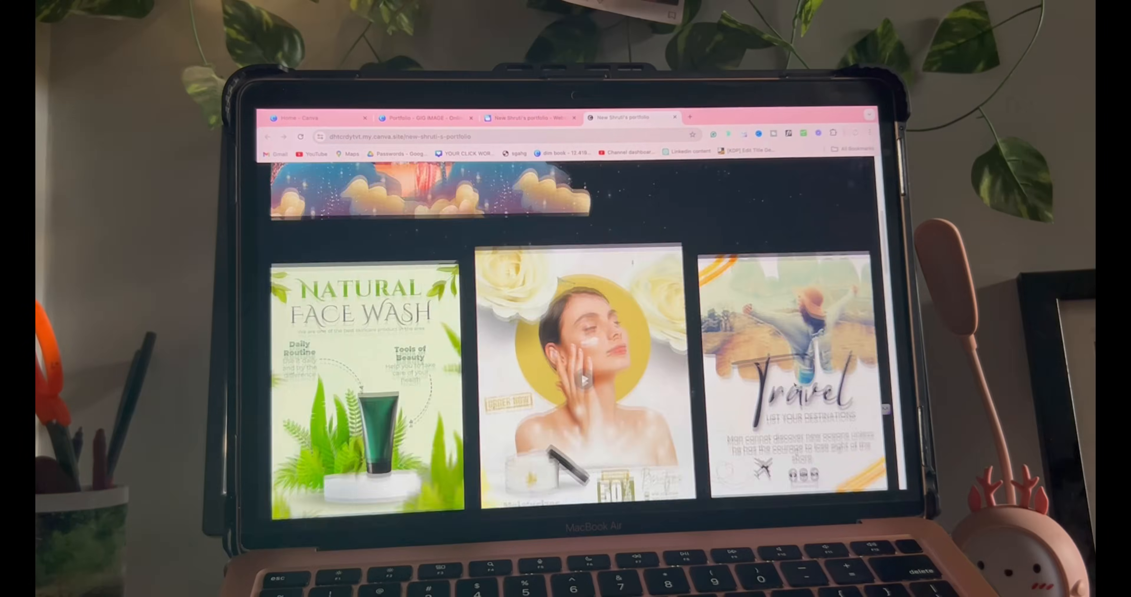
Step: Reload the published portfolio site and examine every section and video down to the Get In Touch page
scroll(571, 333, down, 10)
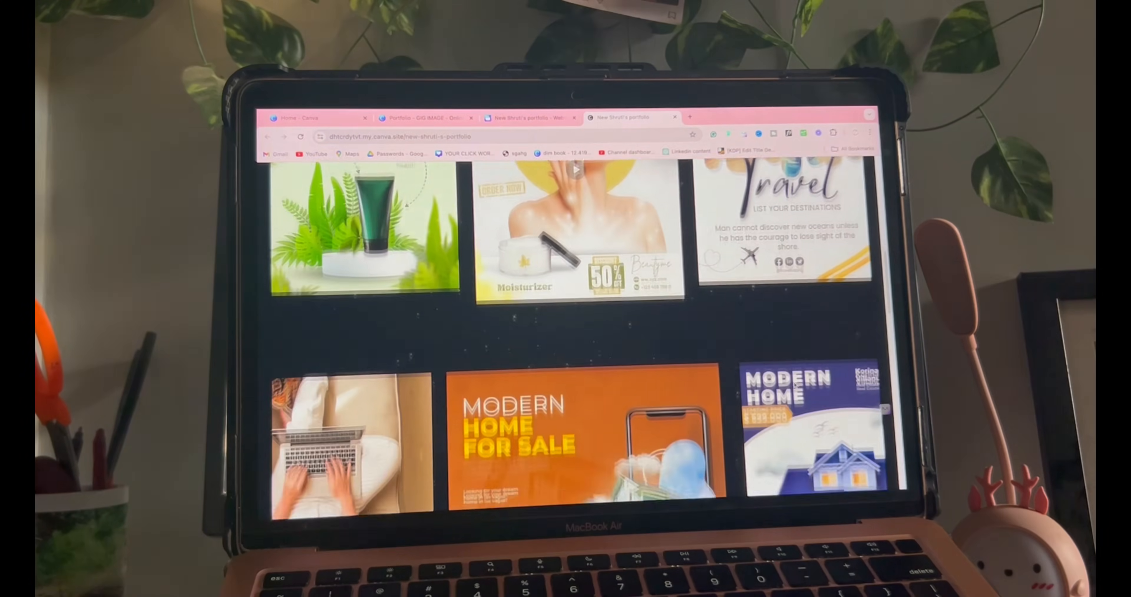
click(300, 138)
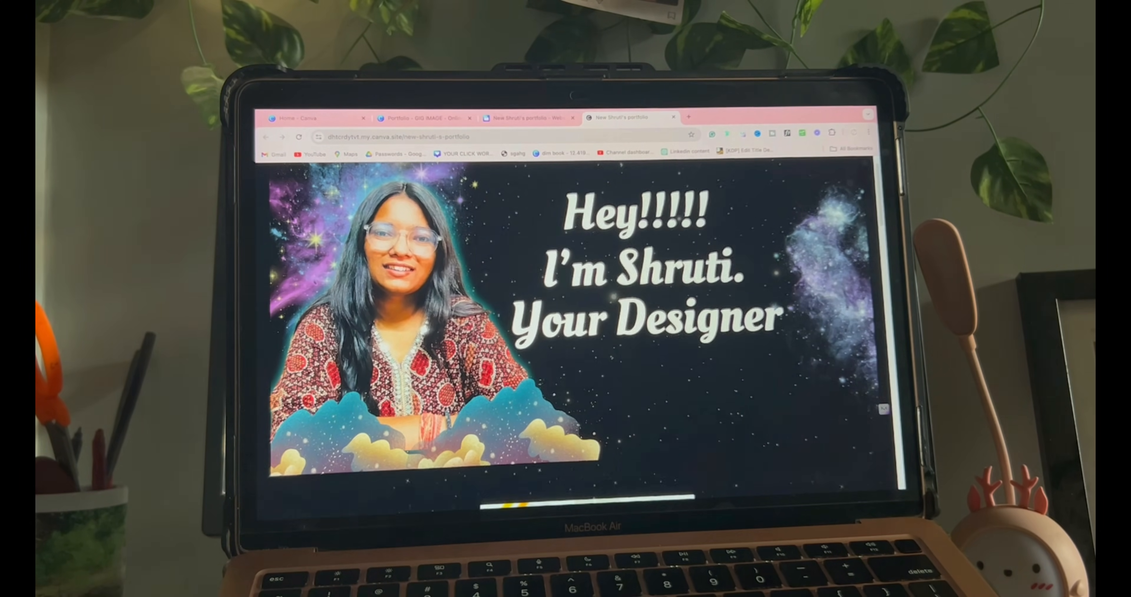
scroll(571, 334, down, 5)
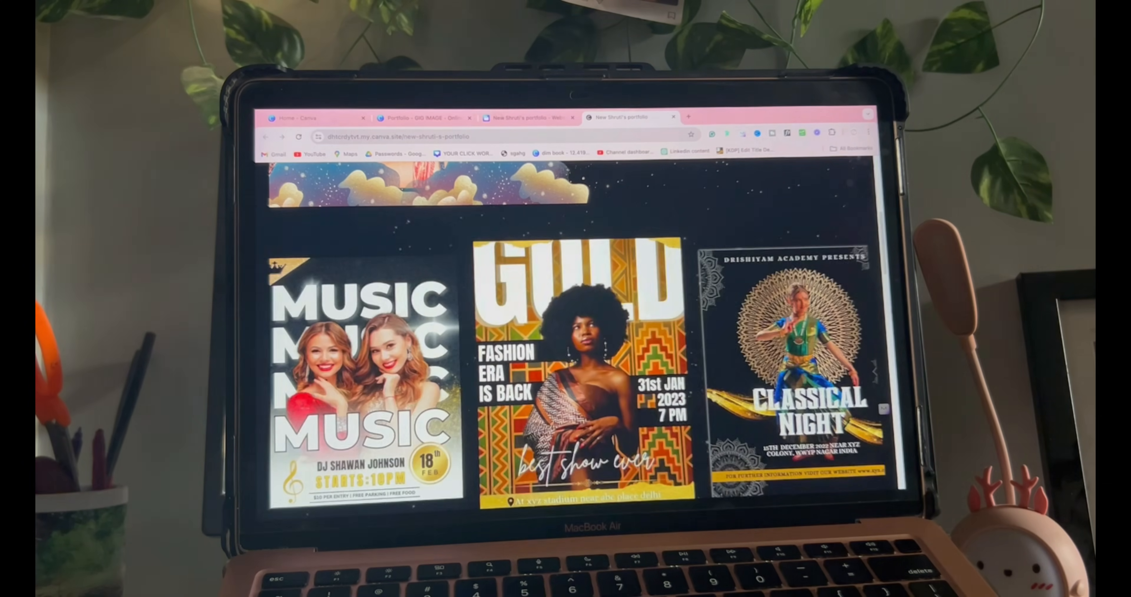
scroll(571, 333, down, 5)
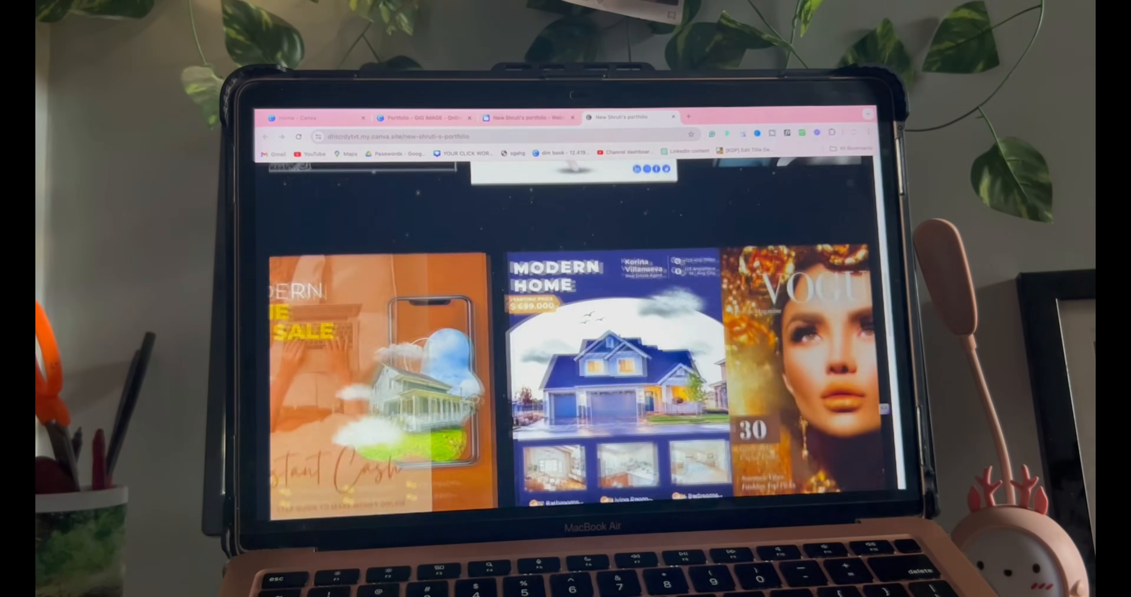
scroll(571, 333, down, 5)
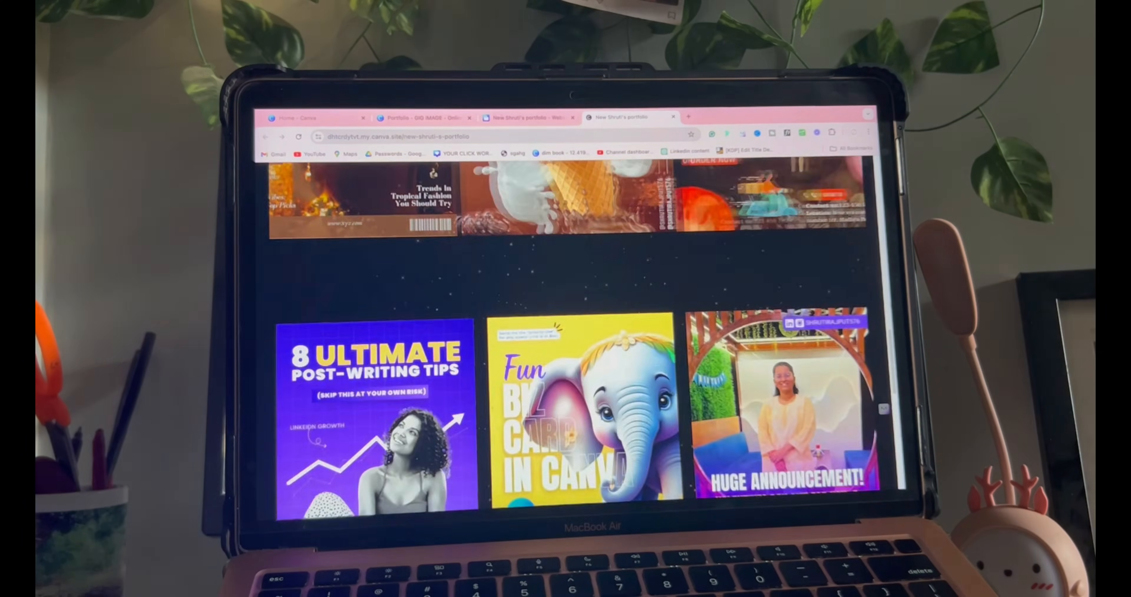
scroll(571, 334, down, 10)
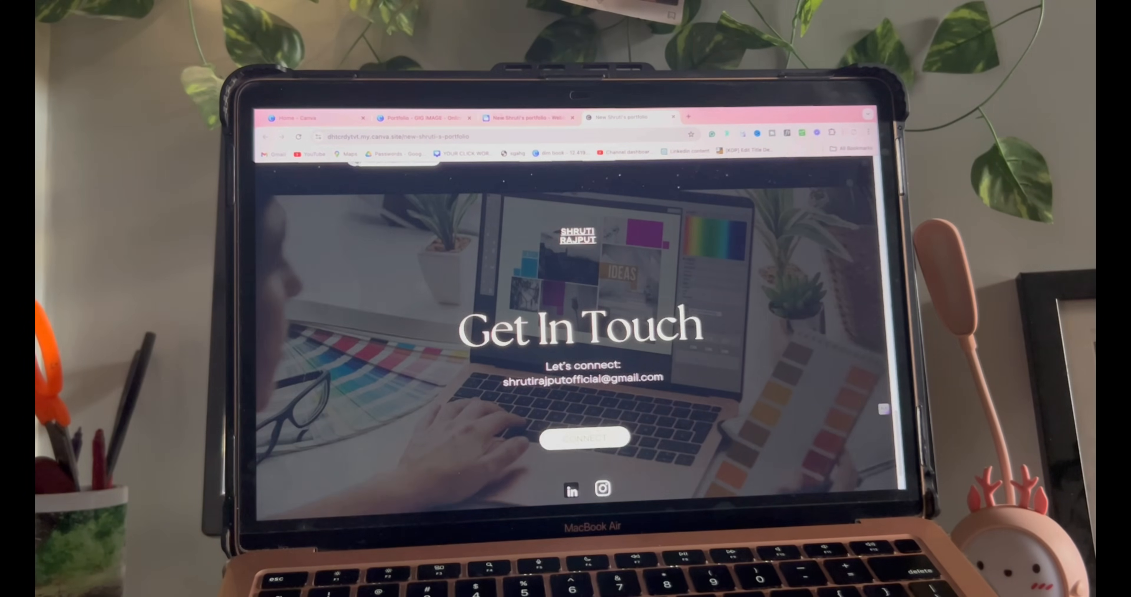